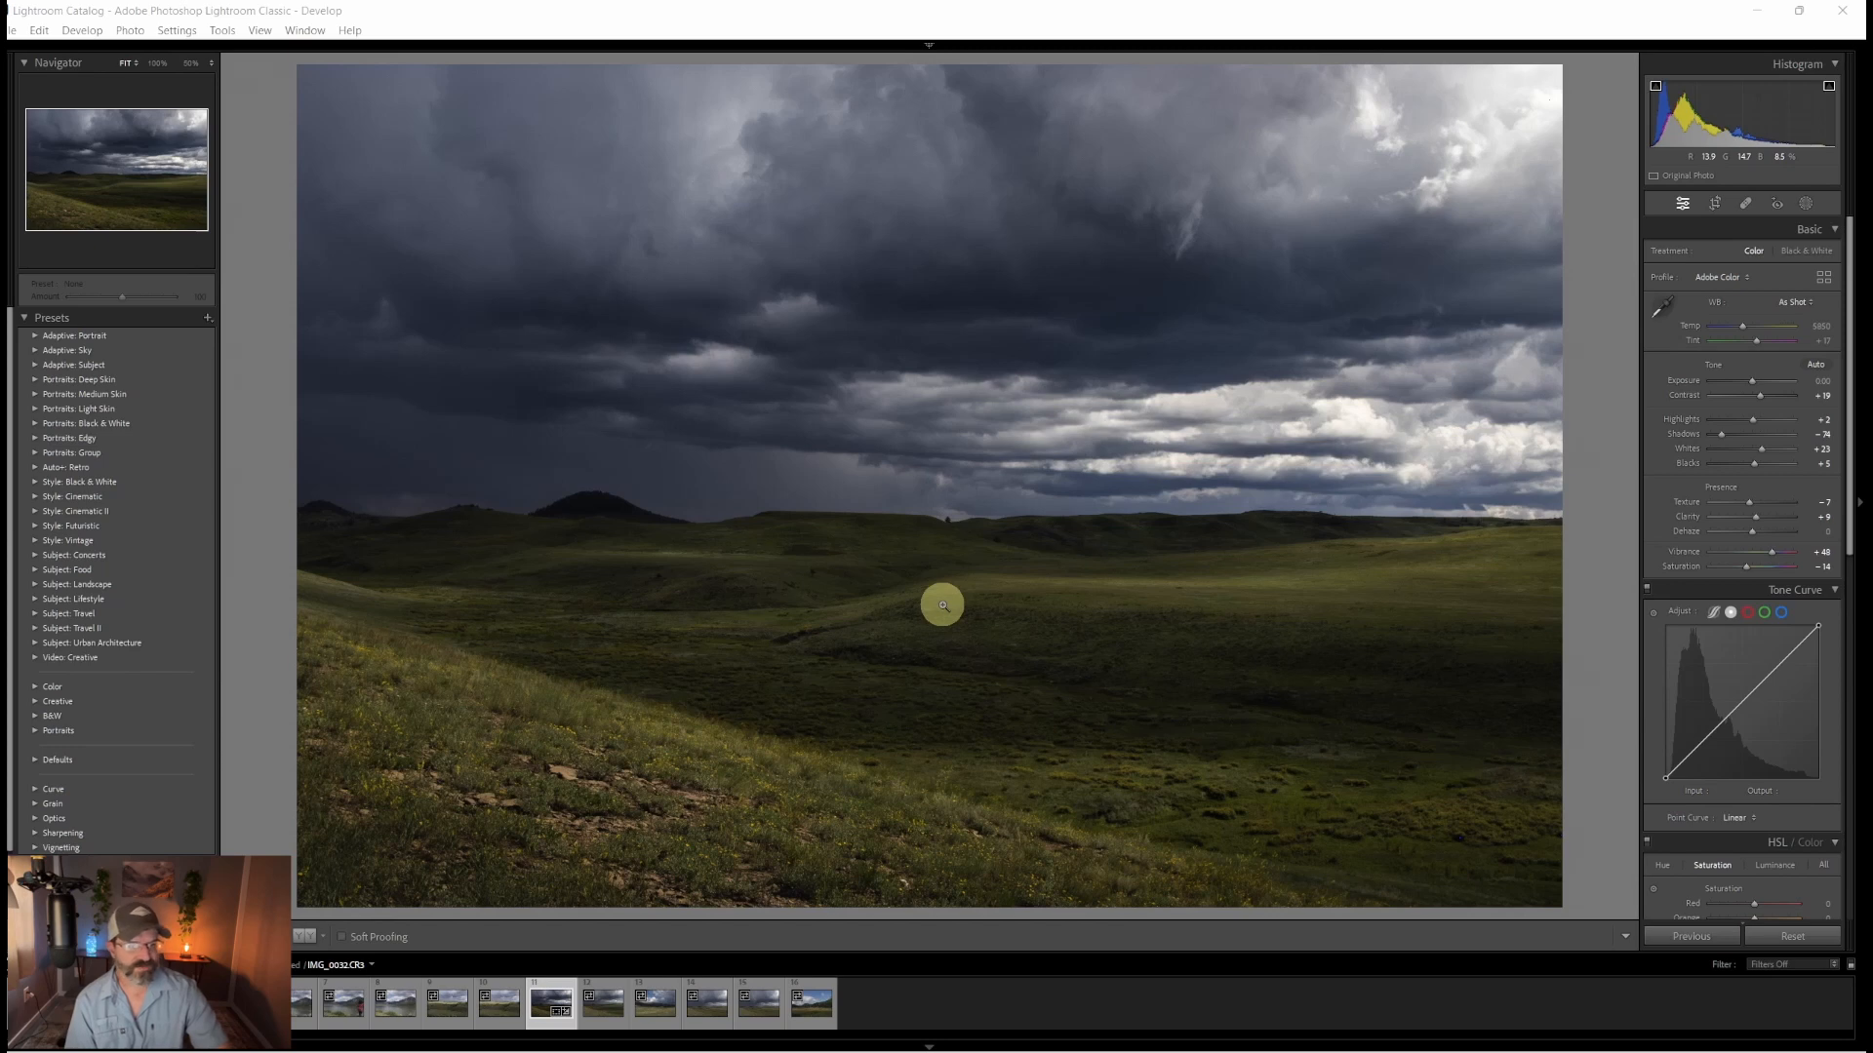
Step: Create a virtual copy of the stormy prairie photo IMG_0032.CR3 and reset the copy's develop settings
{"action": "right_click", "coordinate": [548, 1004]}
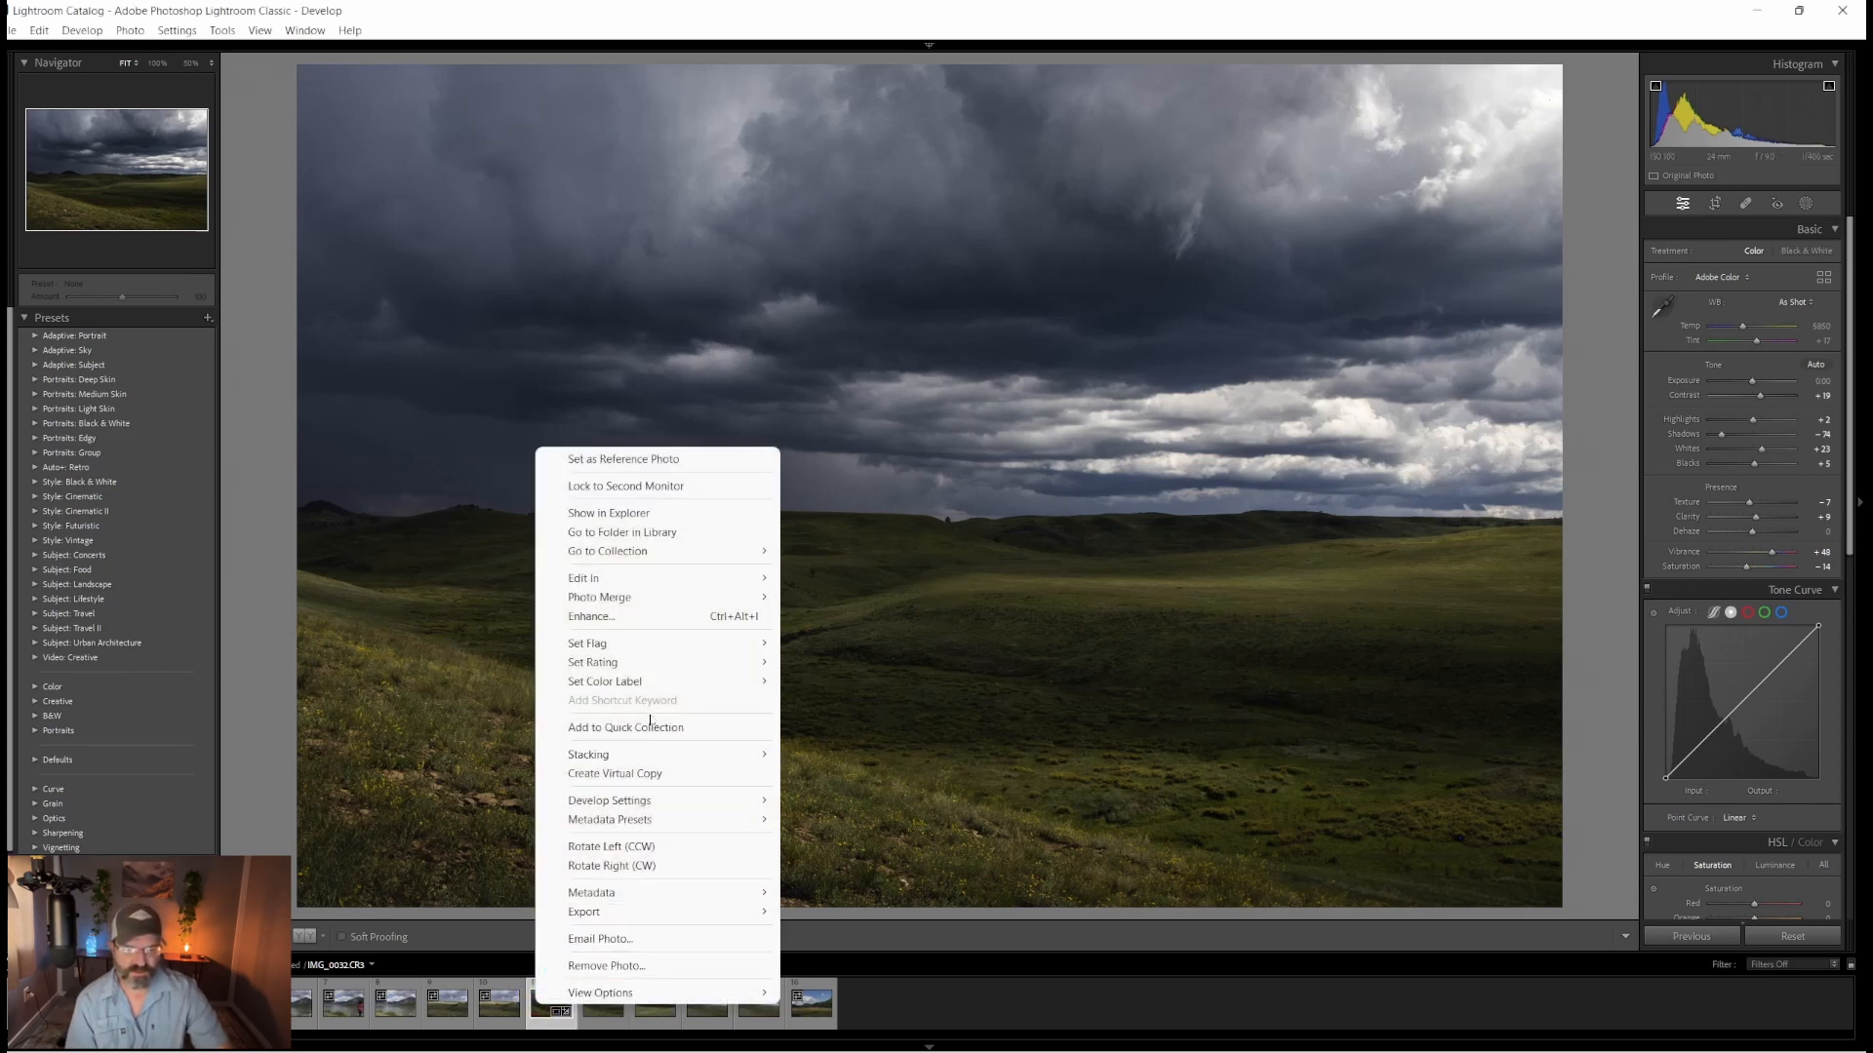
{"action": "left_click", "coordinate": [654, 773]}
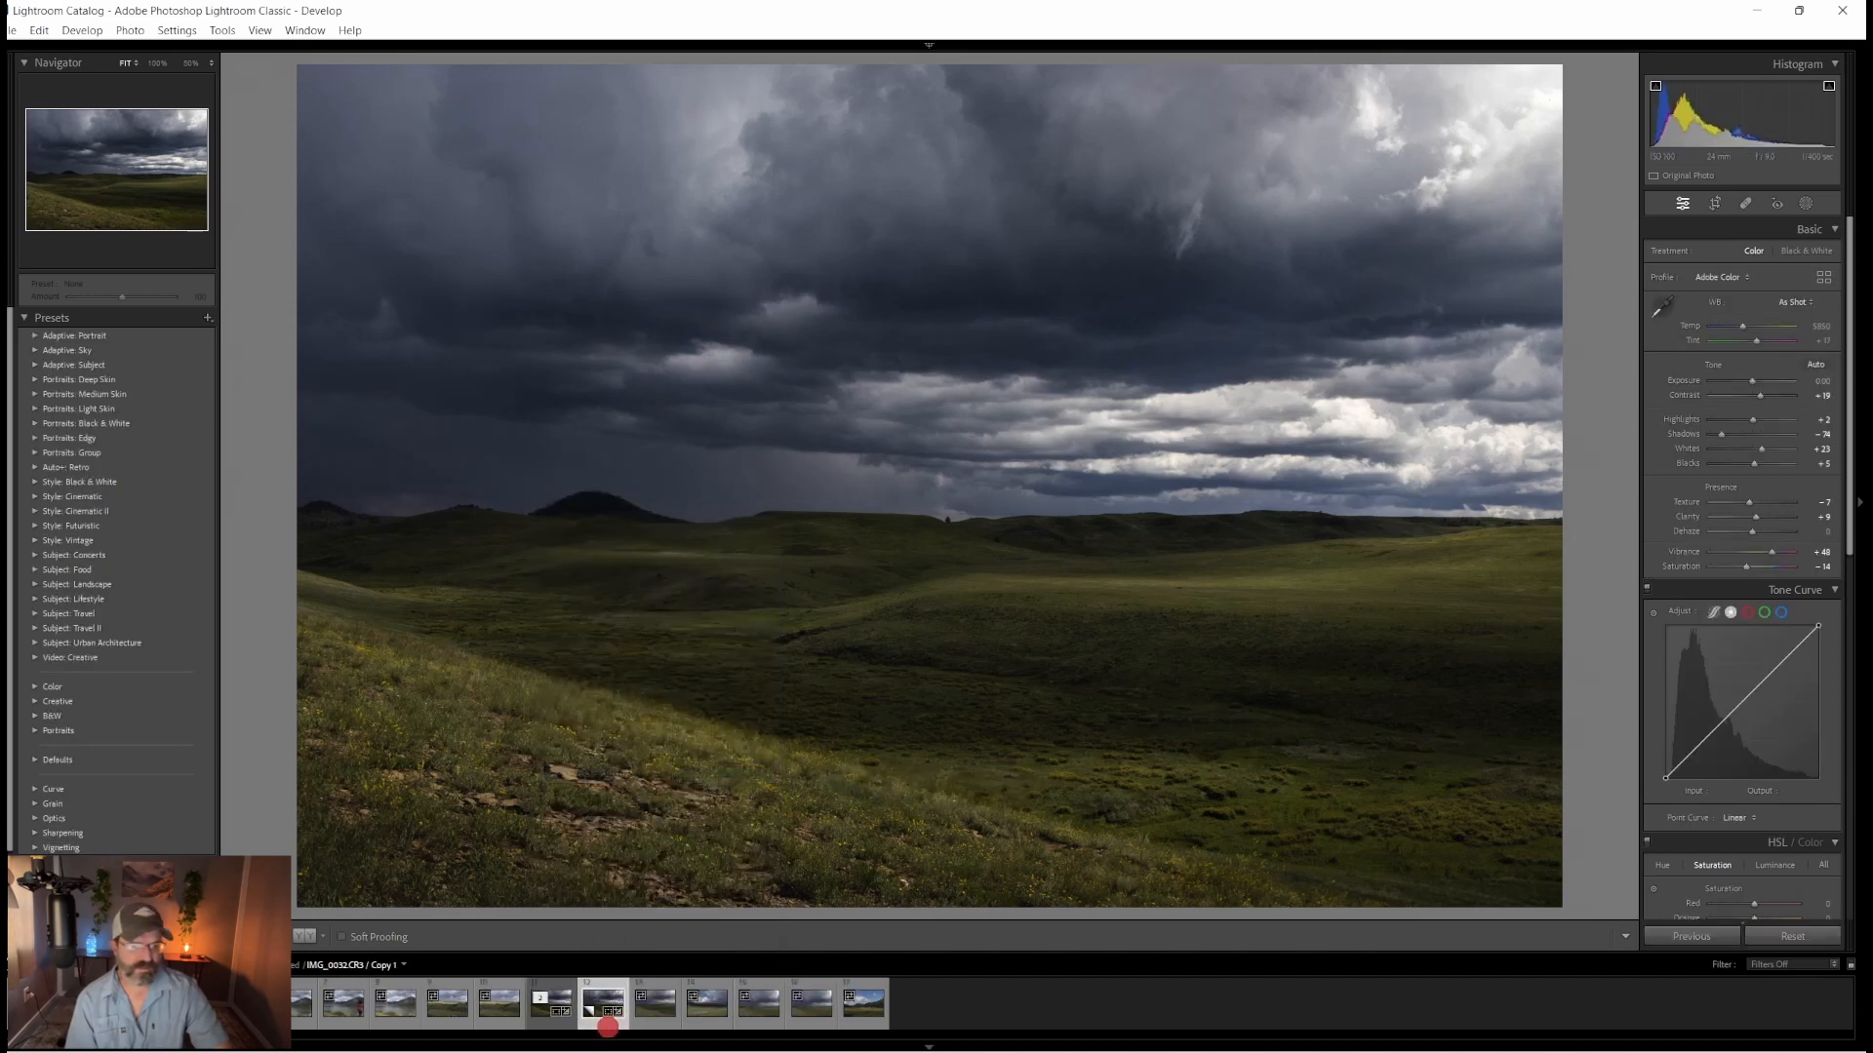
{"action": "left_click", "coordinate": [1808, 942]}
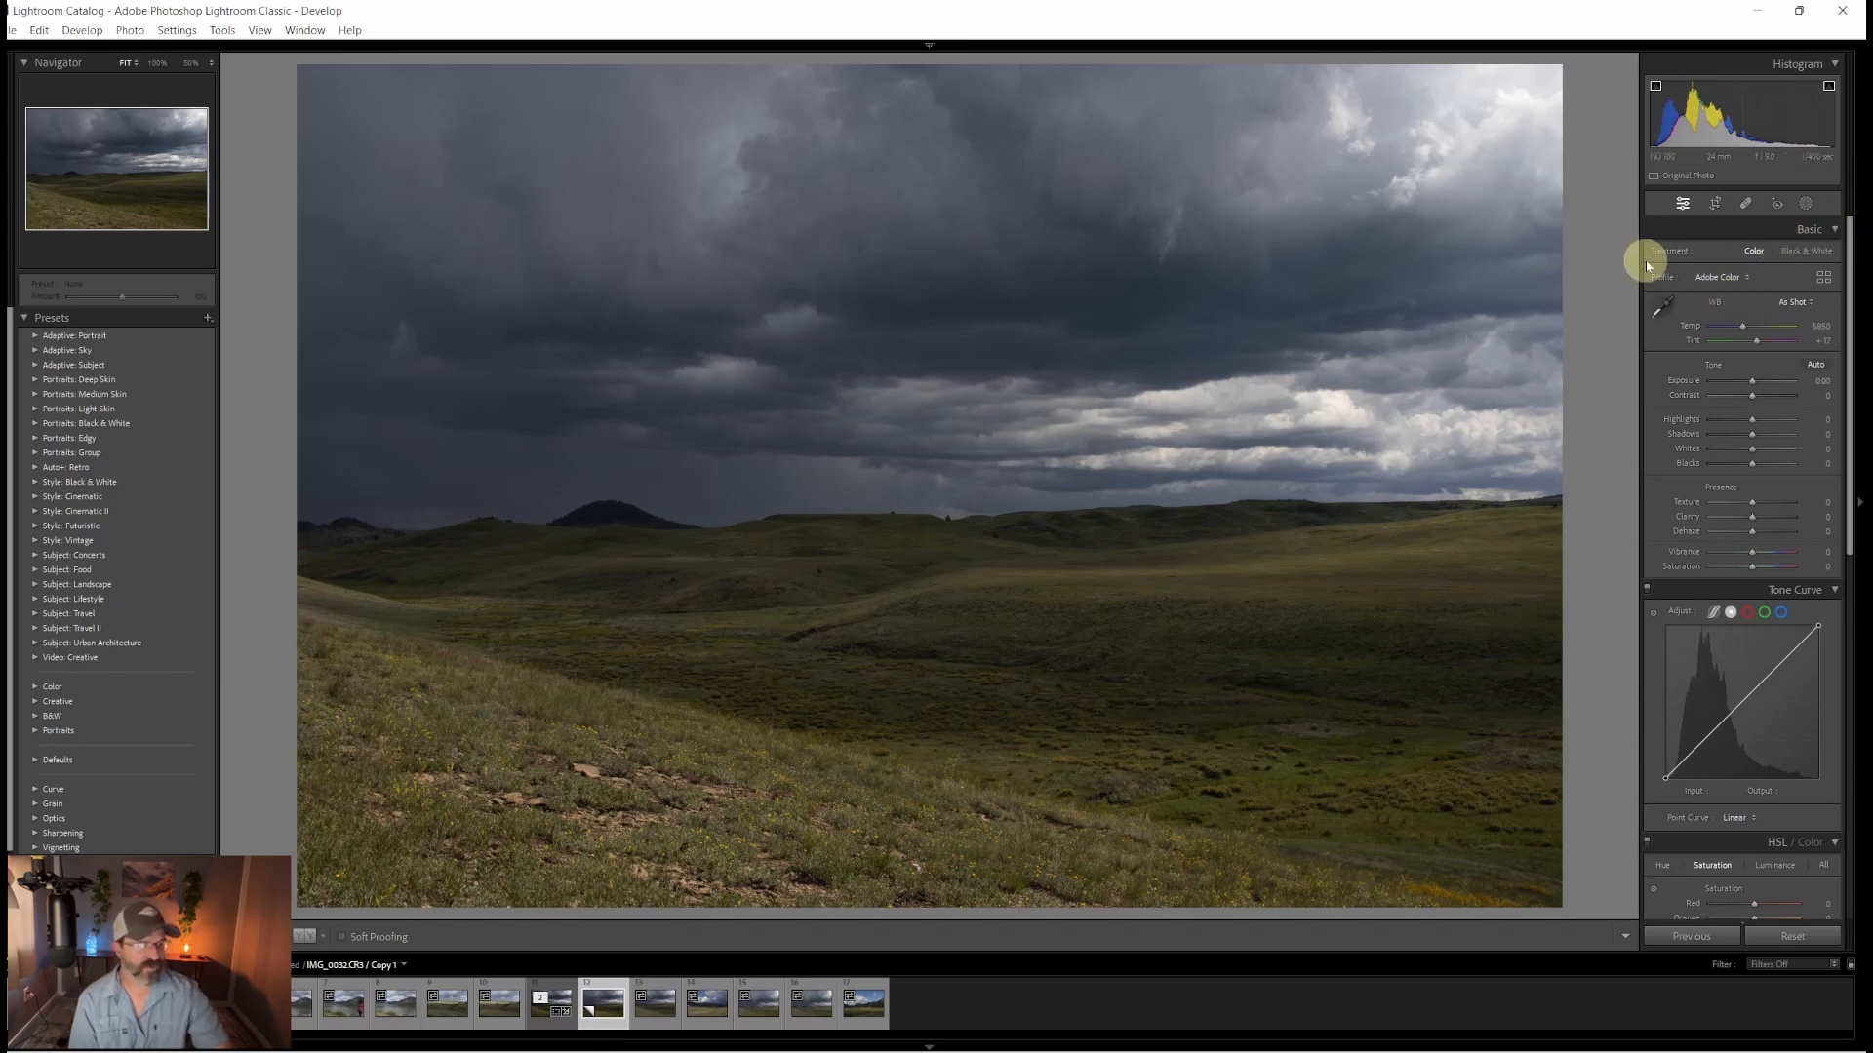
Step: Convert the copy to Black & White and straighten the horizon by rotating the crop to an angle of about 1.70
{"action": "left_click", "coordinate": [1809, 253]}
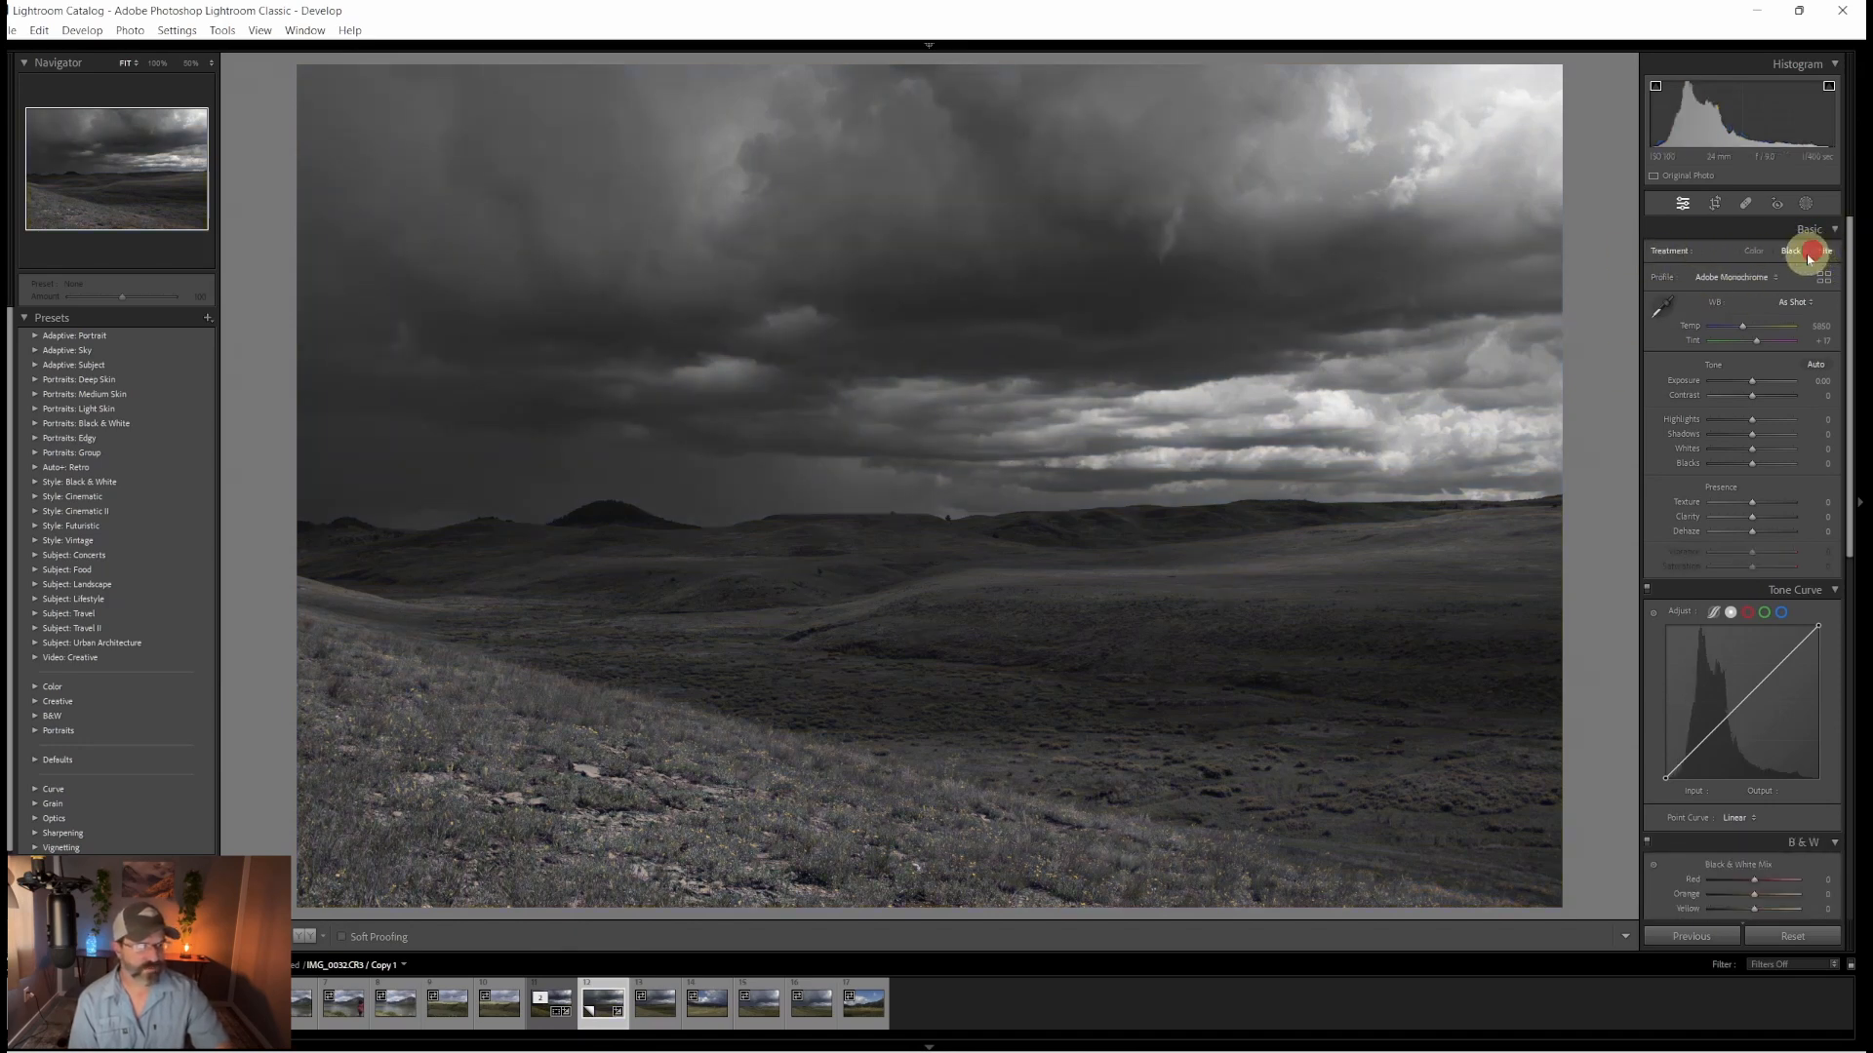
{"action": "left_click", "coordinate": [1714, 206]}
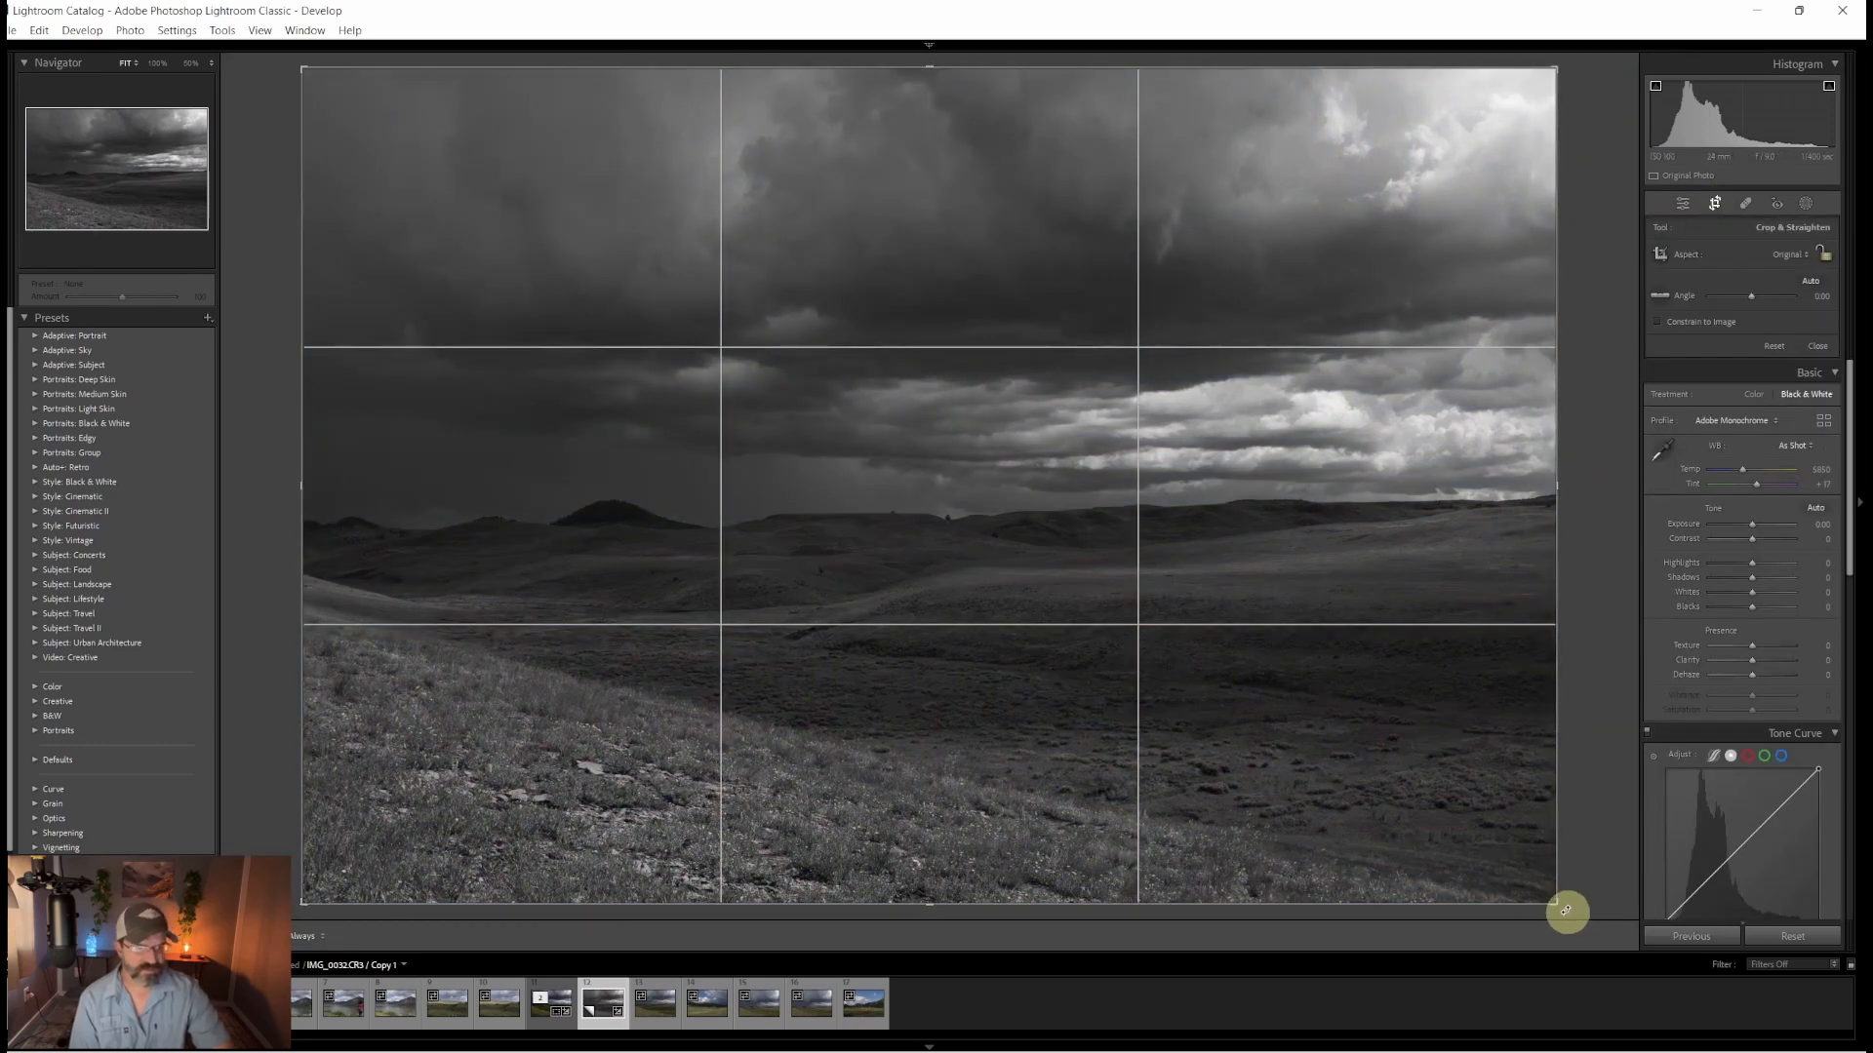
{"action": "left_click_drag", "start_coordinate": [1565, 911], "coordinate": [1553, 934]}
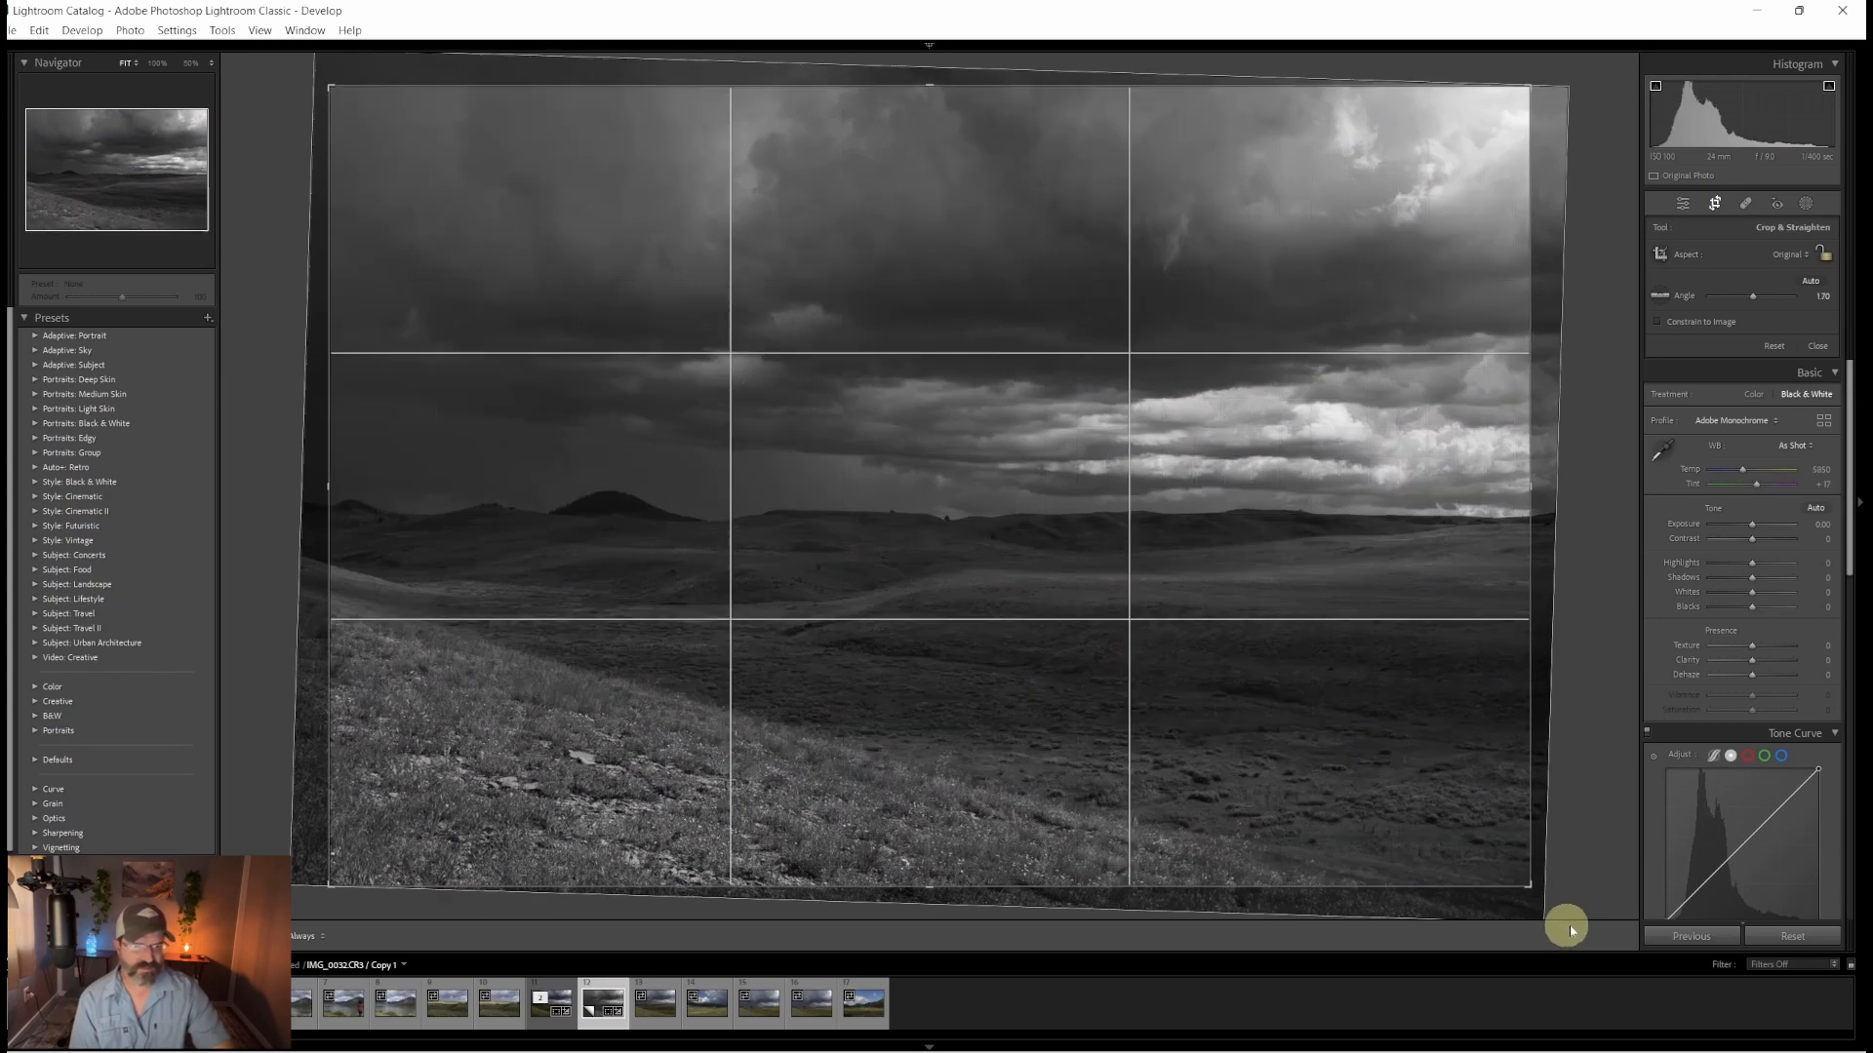
{"action": "left_click", "coordinate": [1683, 203]}
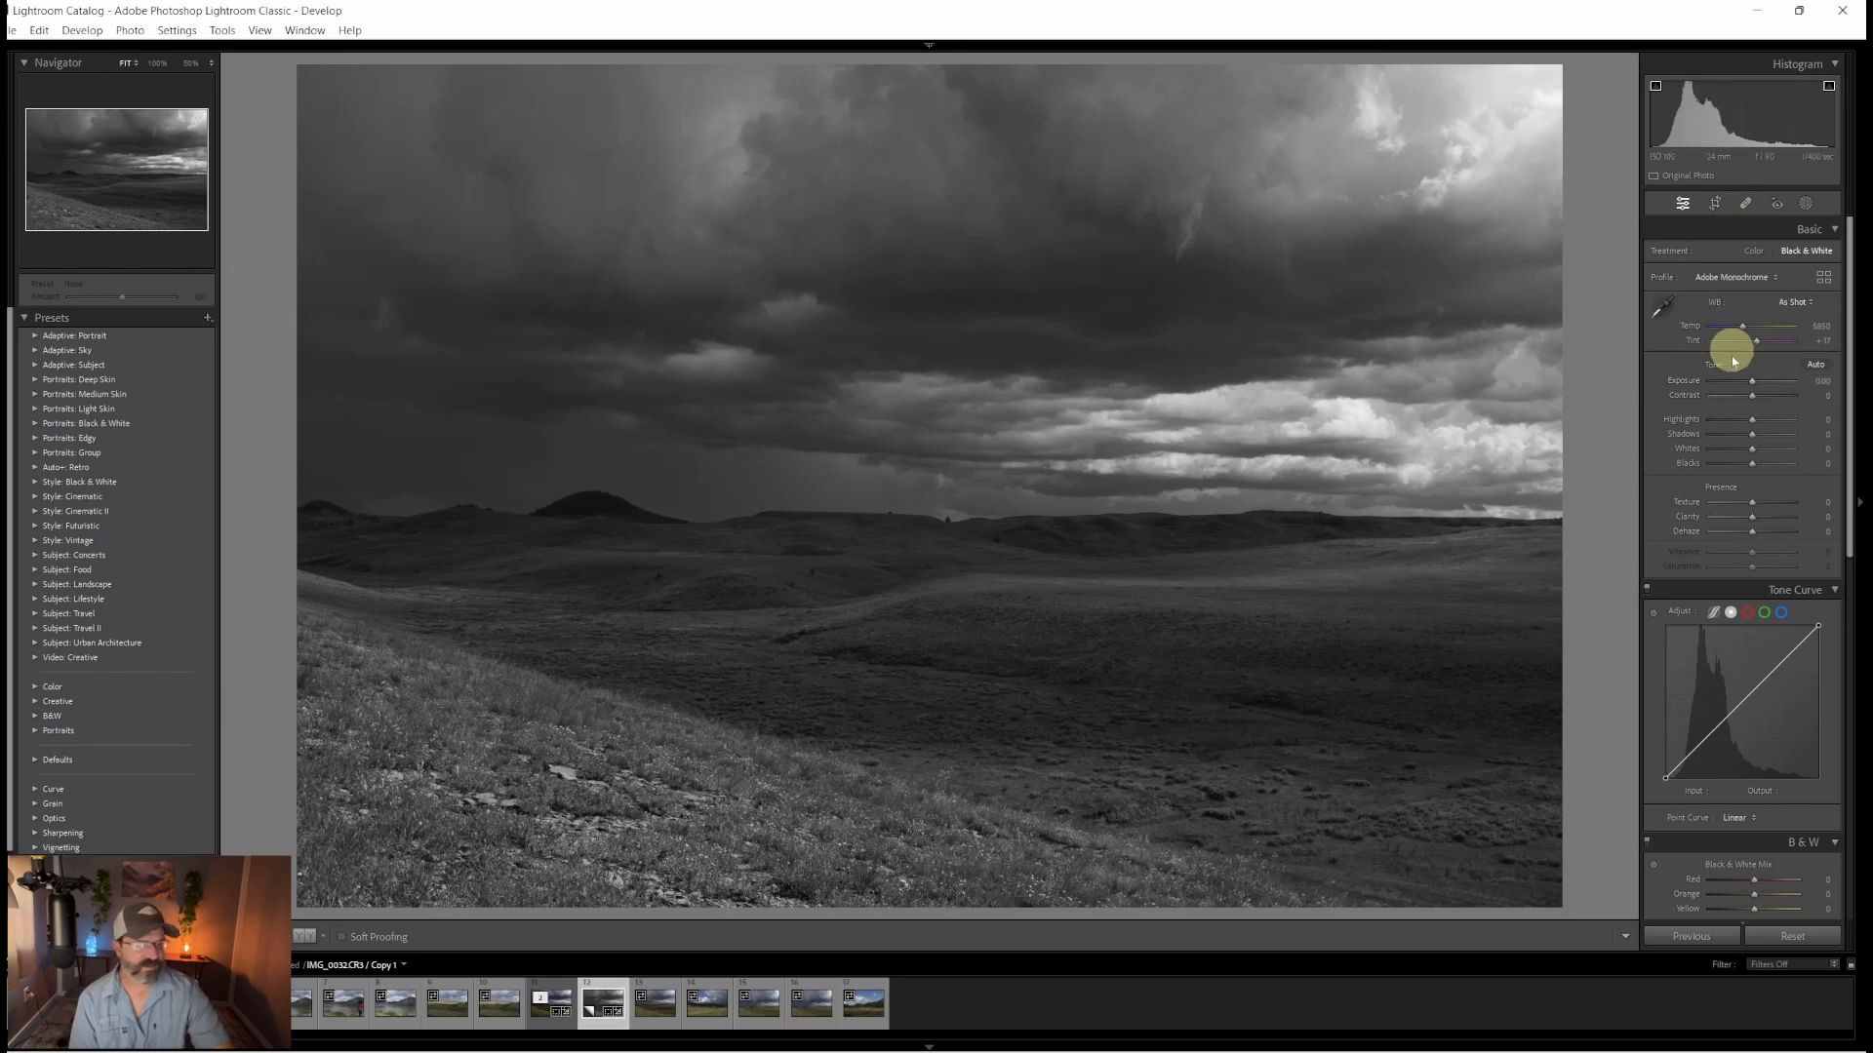
Step: Set the basic tone to Contrast +5, Whites +32, Shadows -68 and Blacks +5
{"action": "left_click_drag", "start_coordinate": [1756, 400], "coordinate": [1758, 402]}
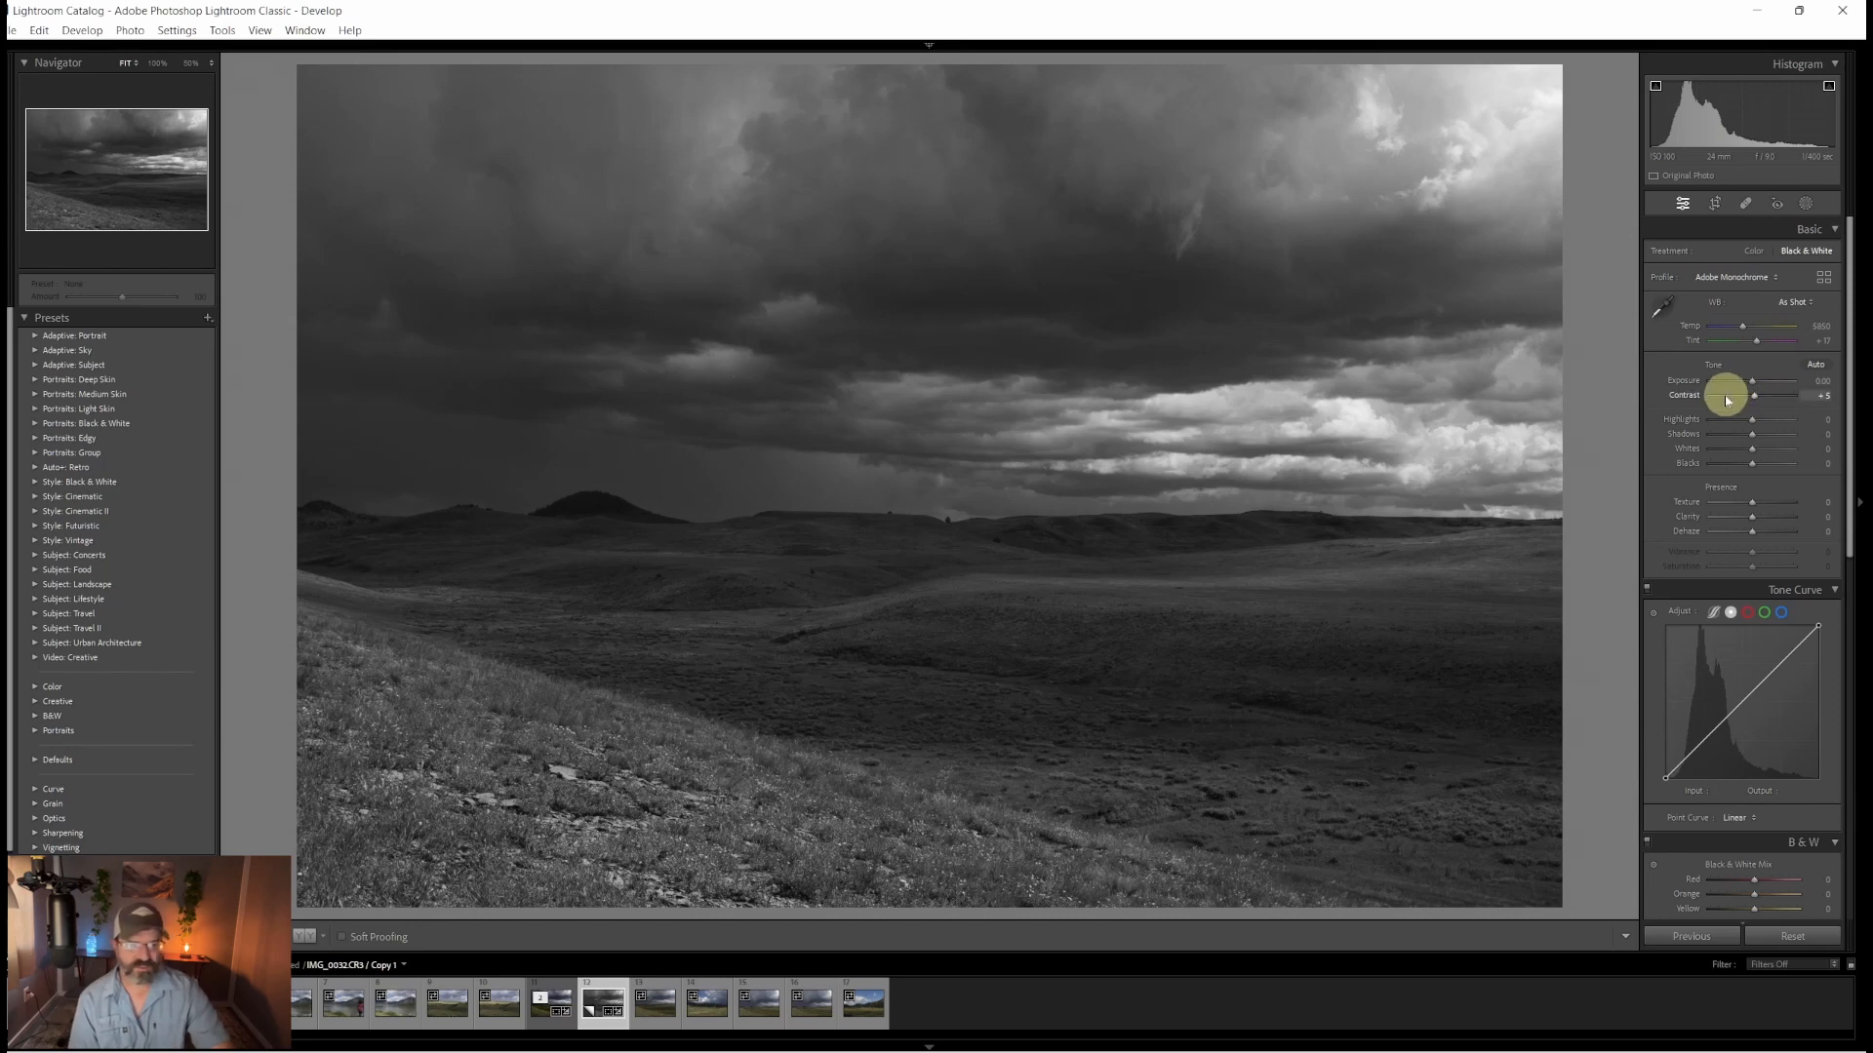
{"action": "left_click", "coordinate": [1753, 727]}
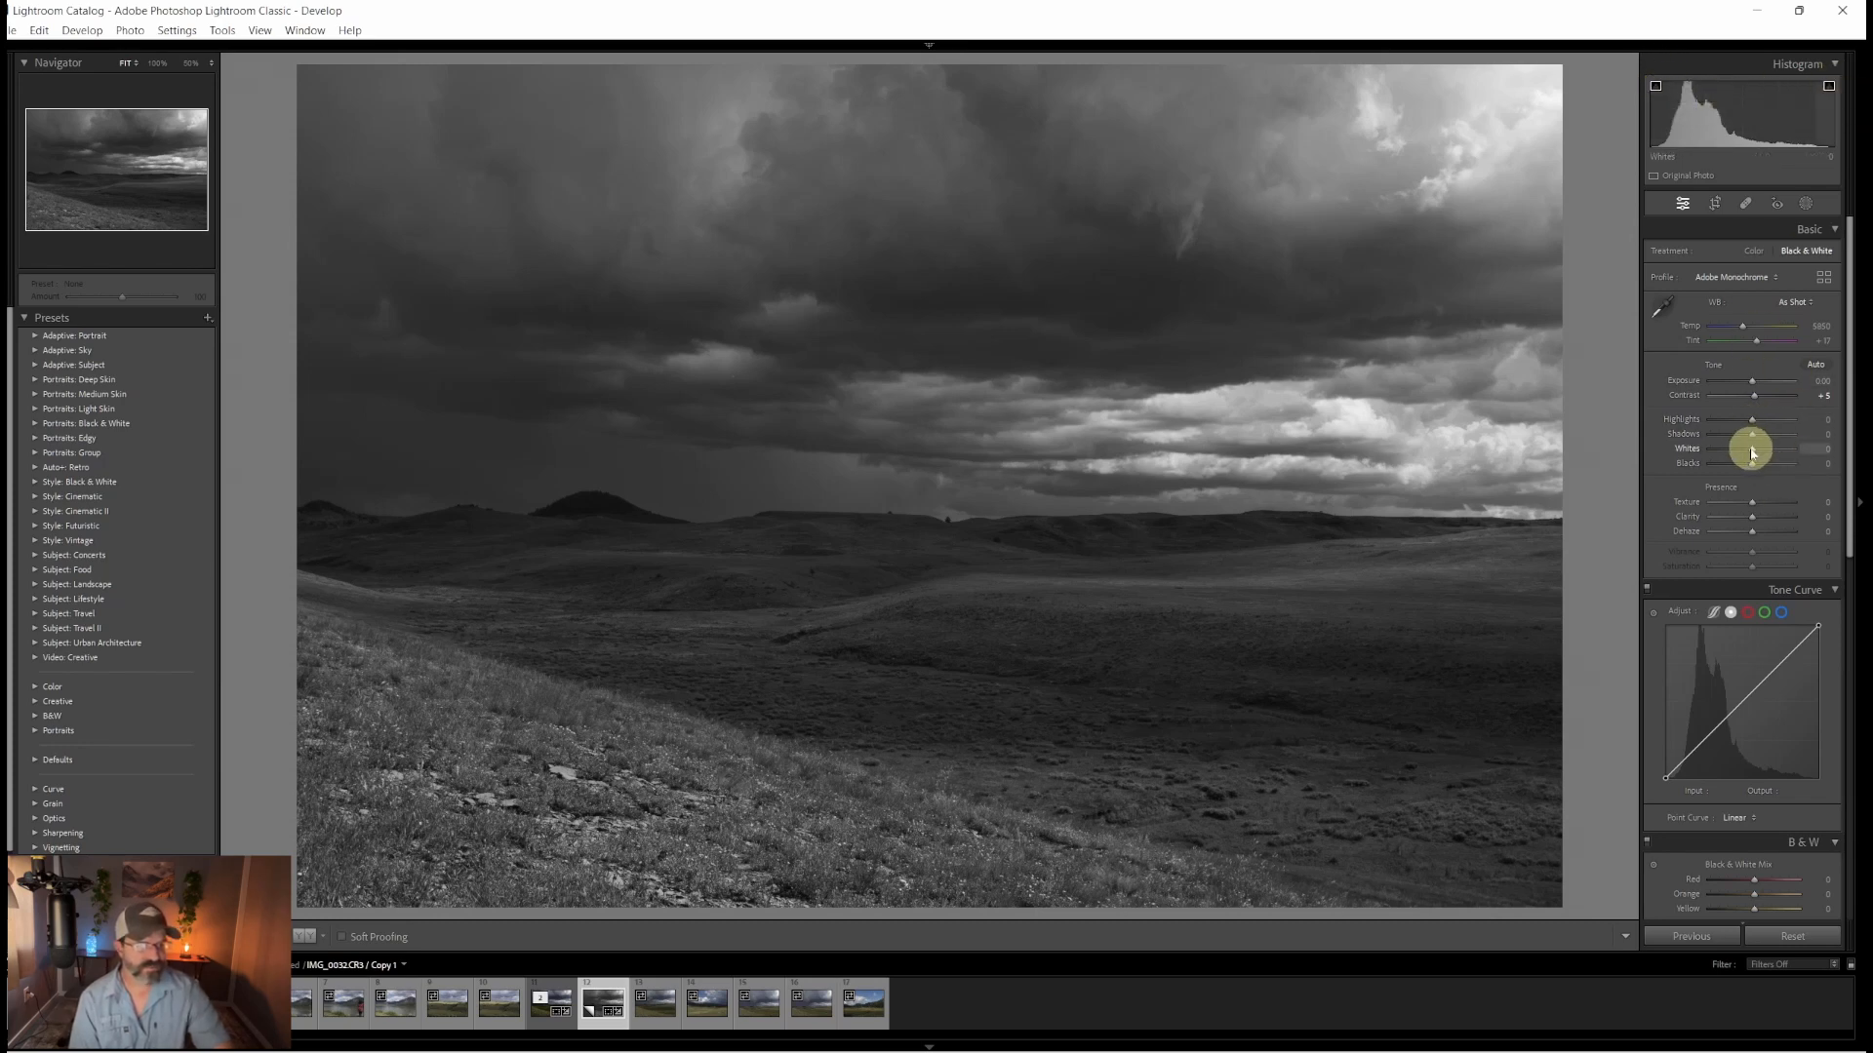
{"action": "left_click_drag", "start_coordinate": [1755, 453], "coordinate": [1759, 457]}
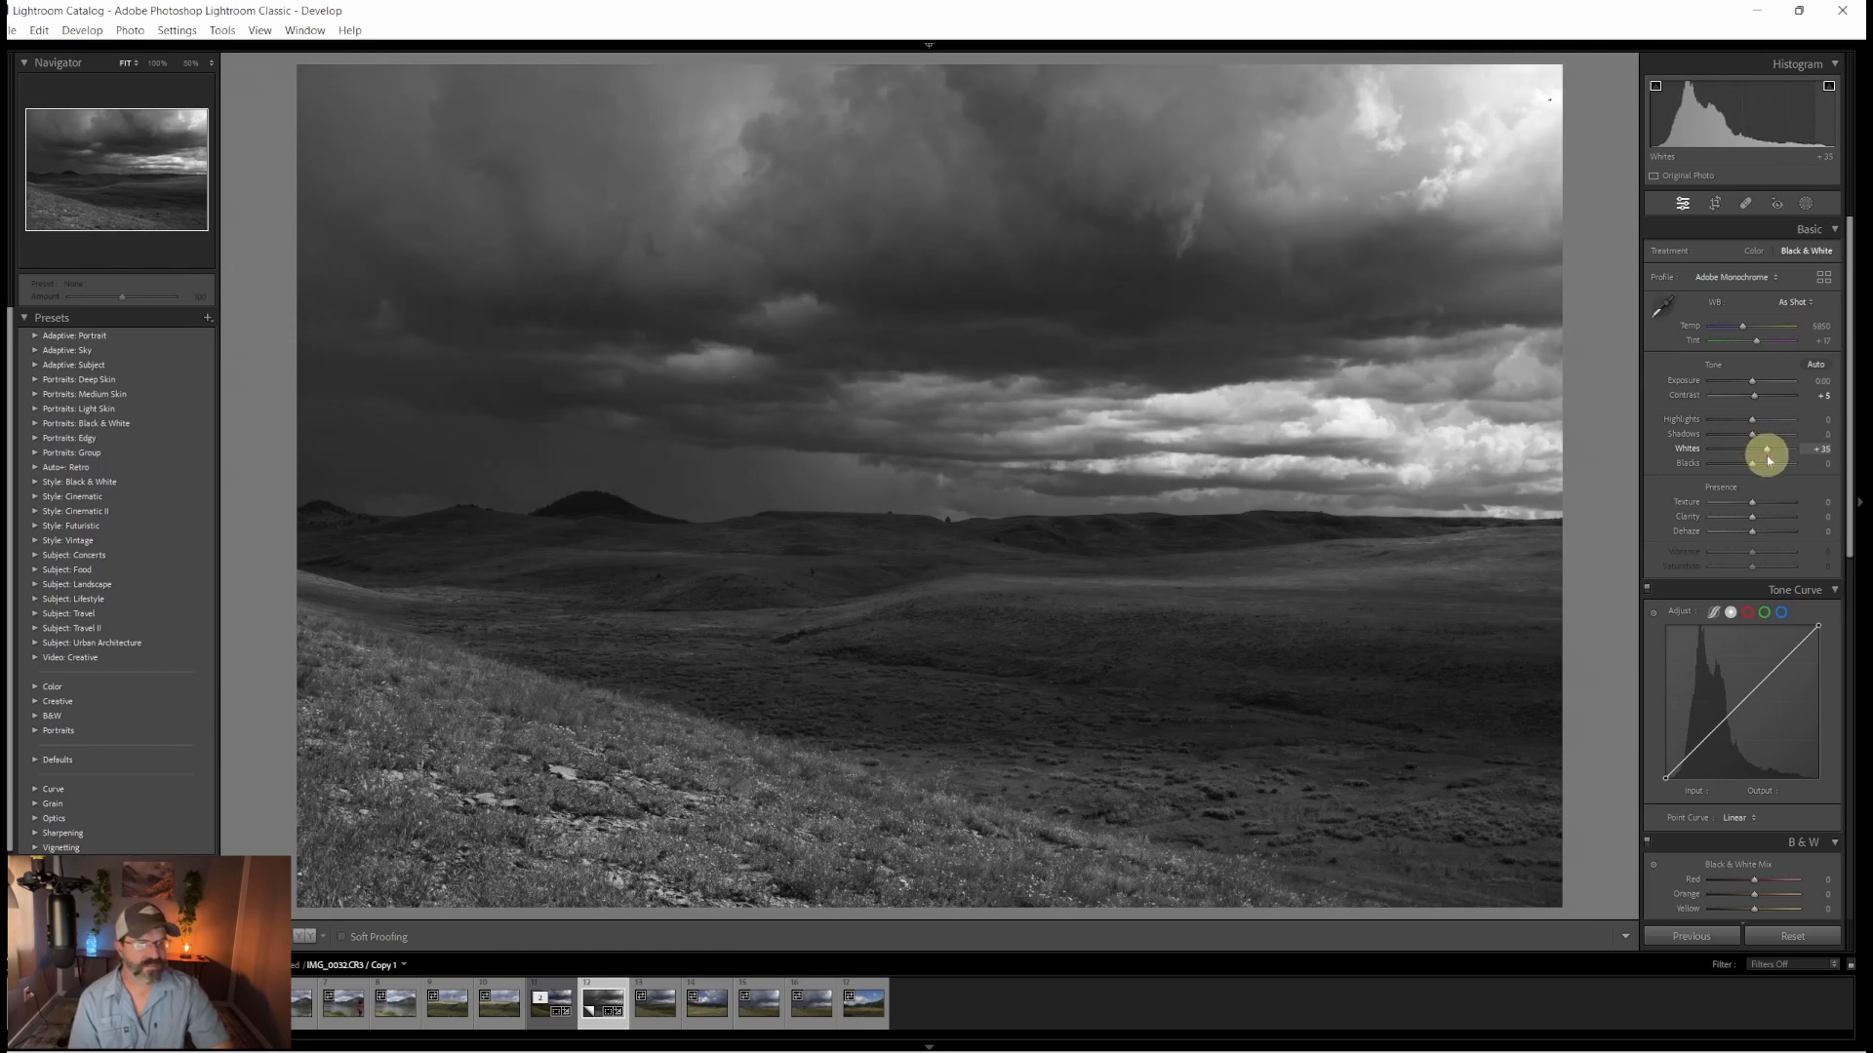
{"action": "left_click_drag", "start_coordinate": [1769, 452], "coordinate": [1753, 466]}
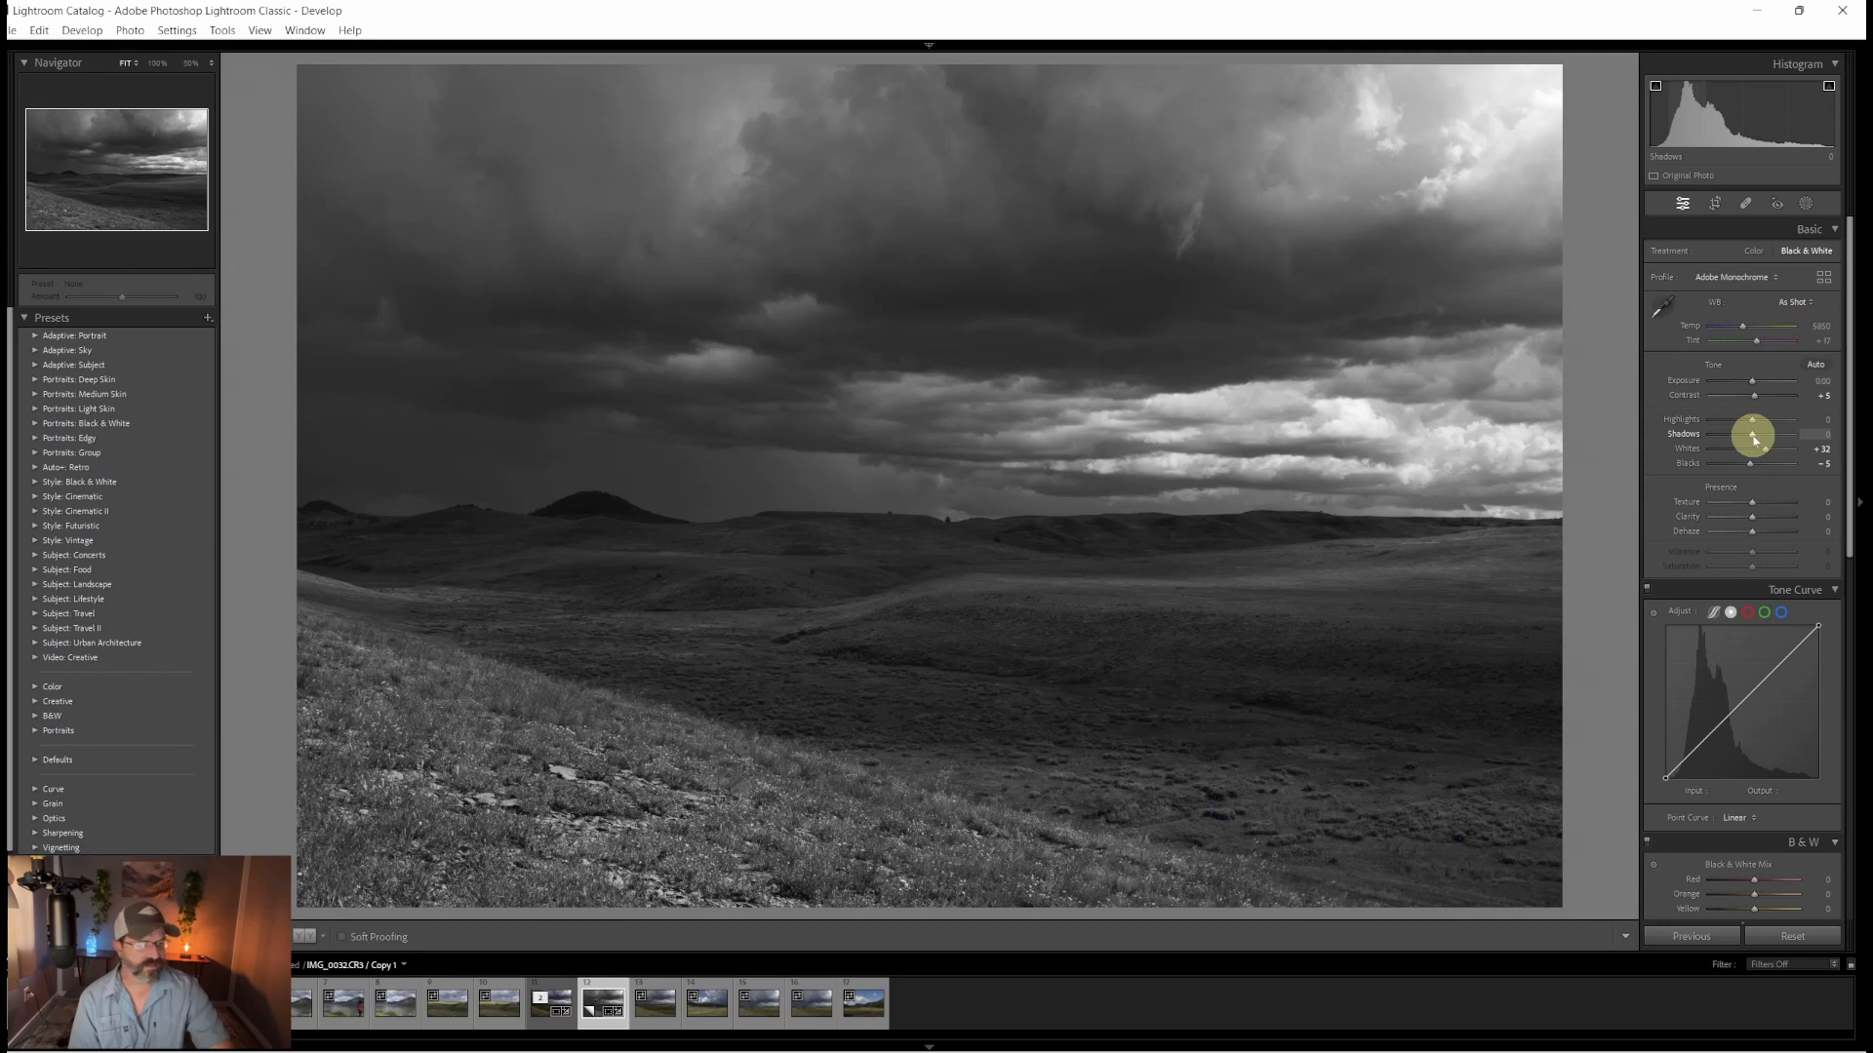
{"action": "left_click_drag", "start_coordinate": [1753, 440], "coordinate": [1724, 437]}
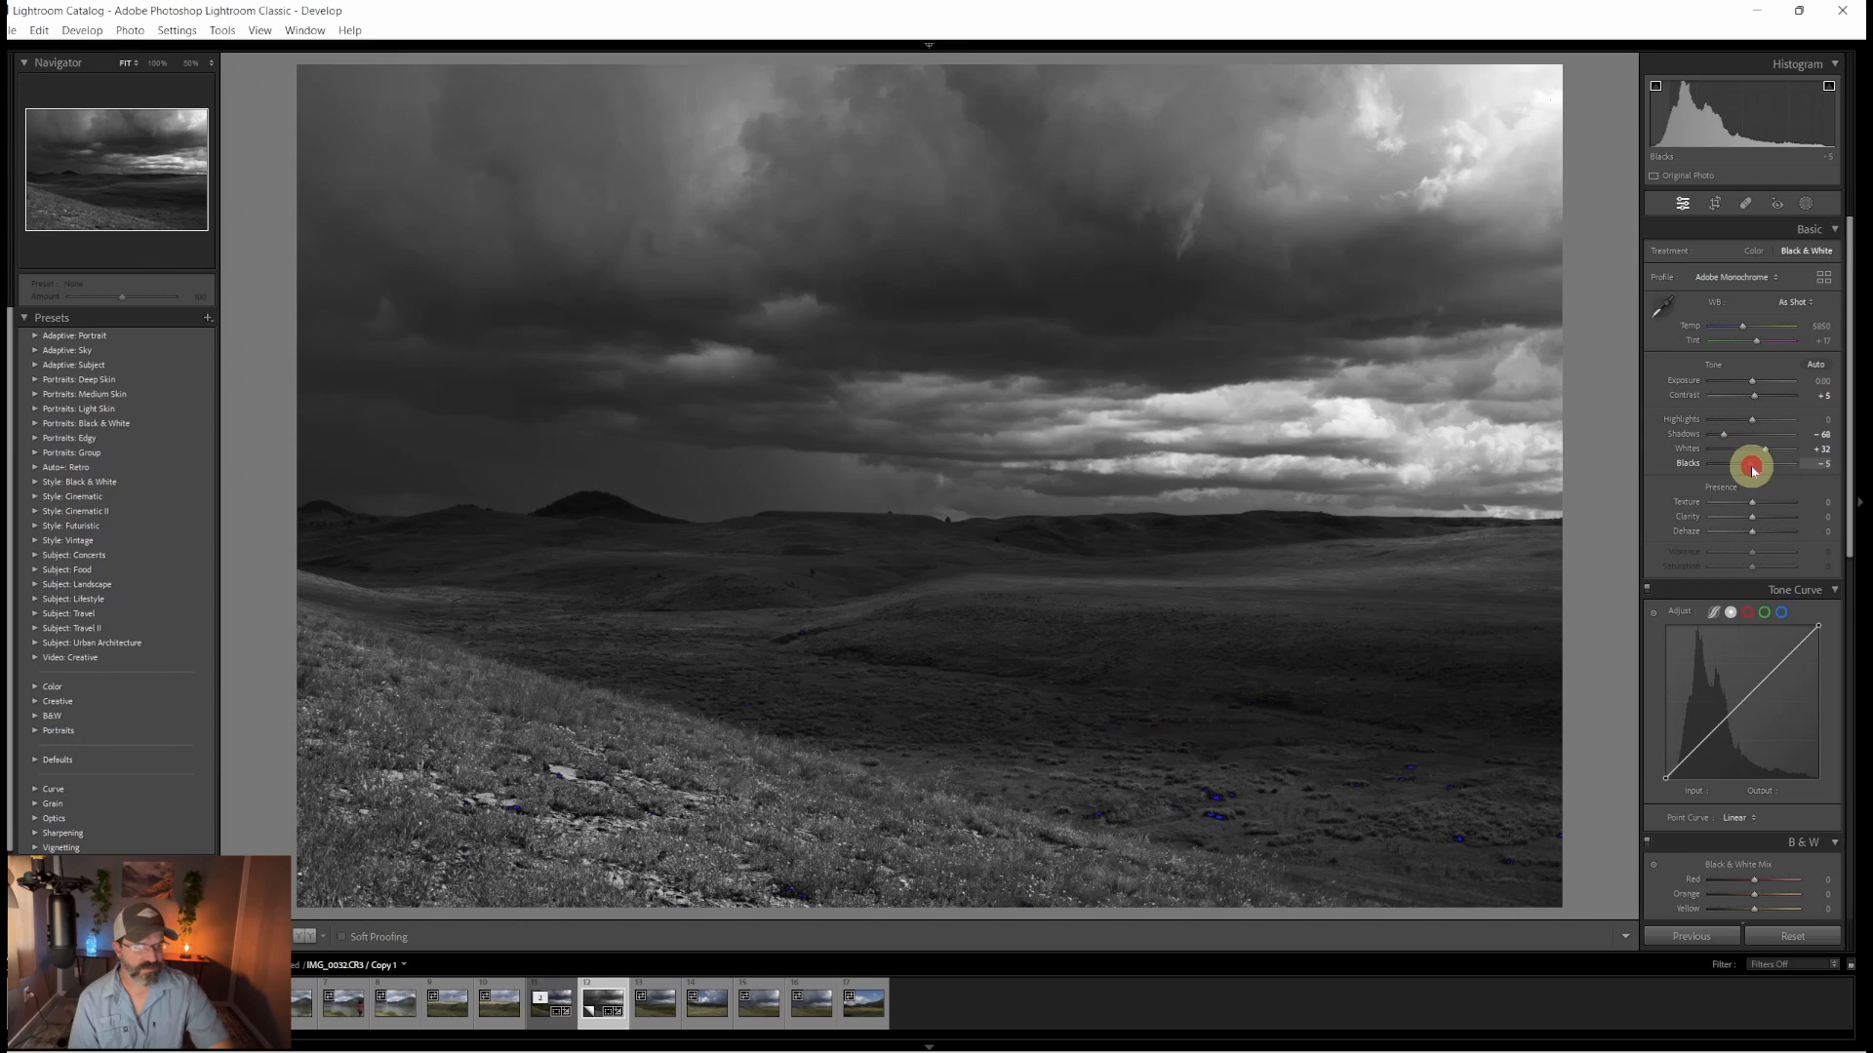
{"action": "left_click_drag", "start_coordinate": [1753, 469], "coordinate": [1755, 469]}
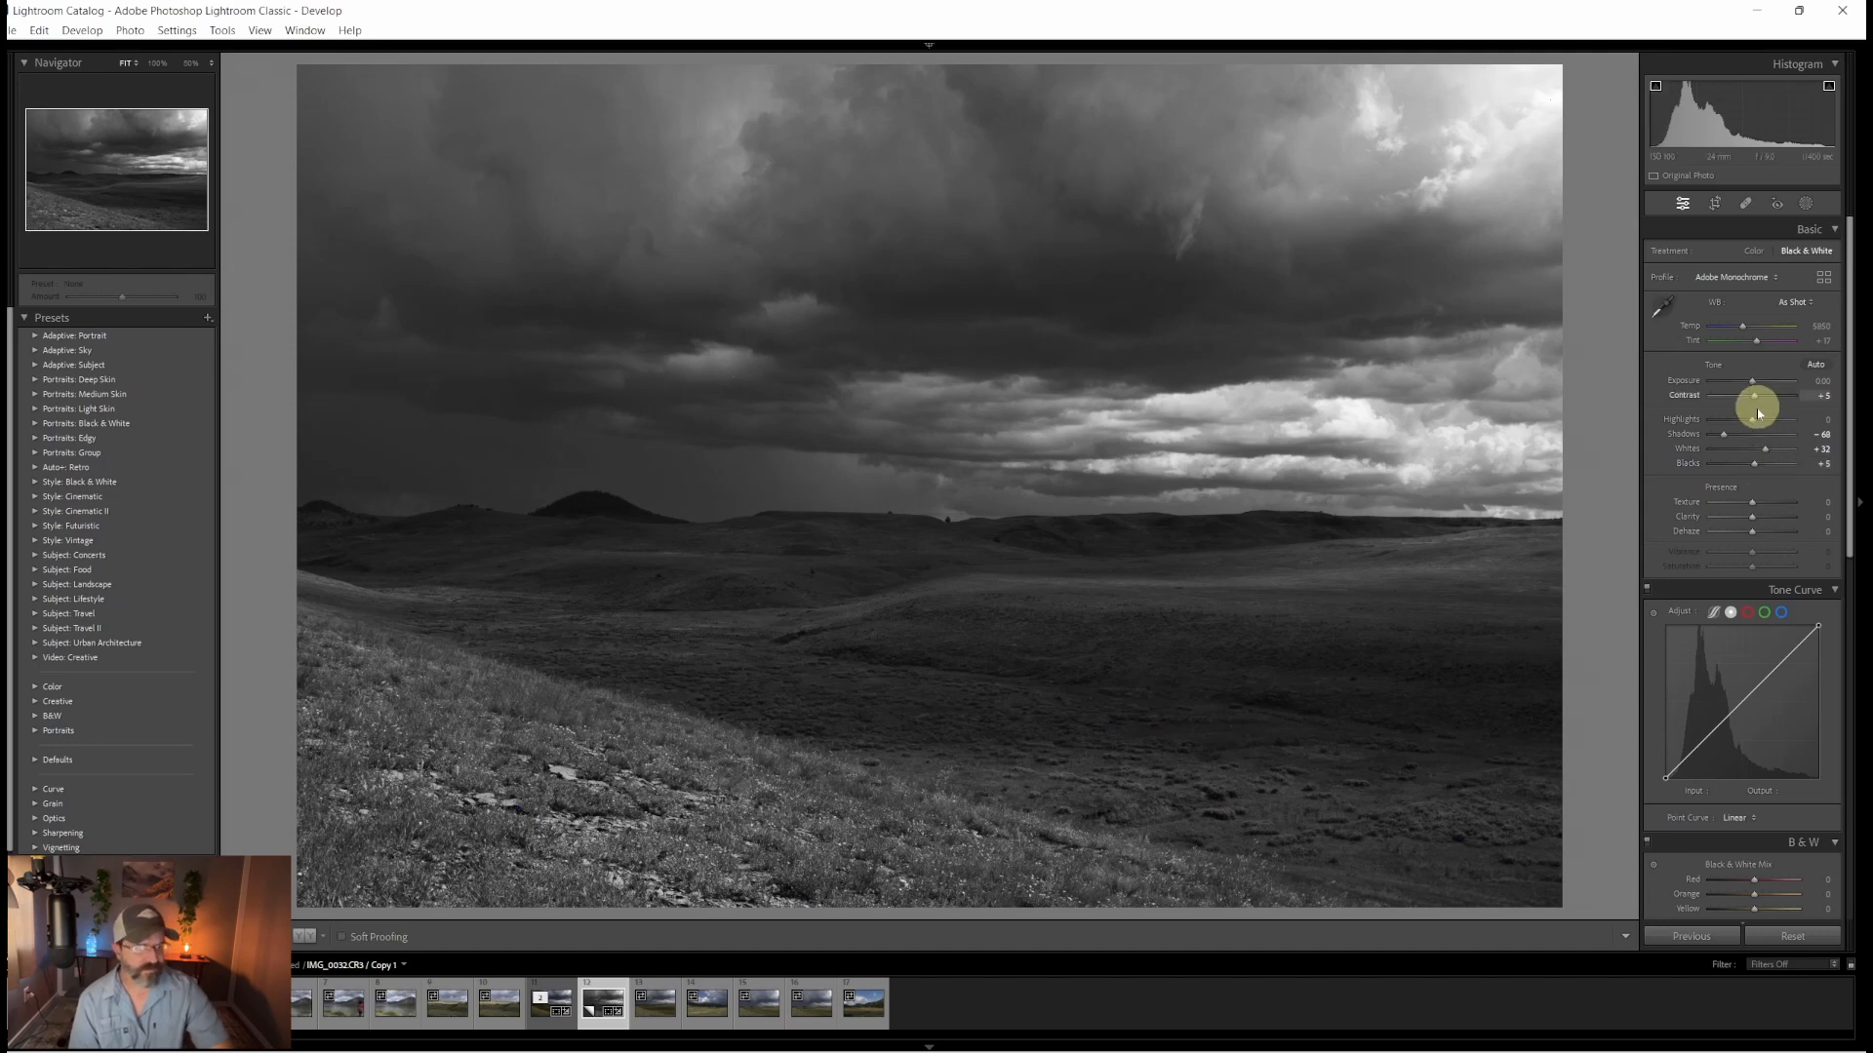
Step: Set Highlights to +26 and Whites to +21, and soften the photo with Texture -5 and Clarity -5
{"action": "left_click_drag", "start_coordinate": [1755, 424], "coordinate": [1768, 426]}
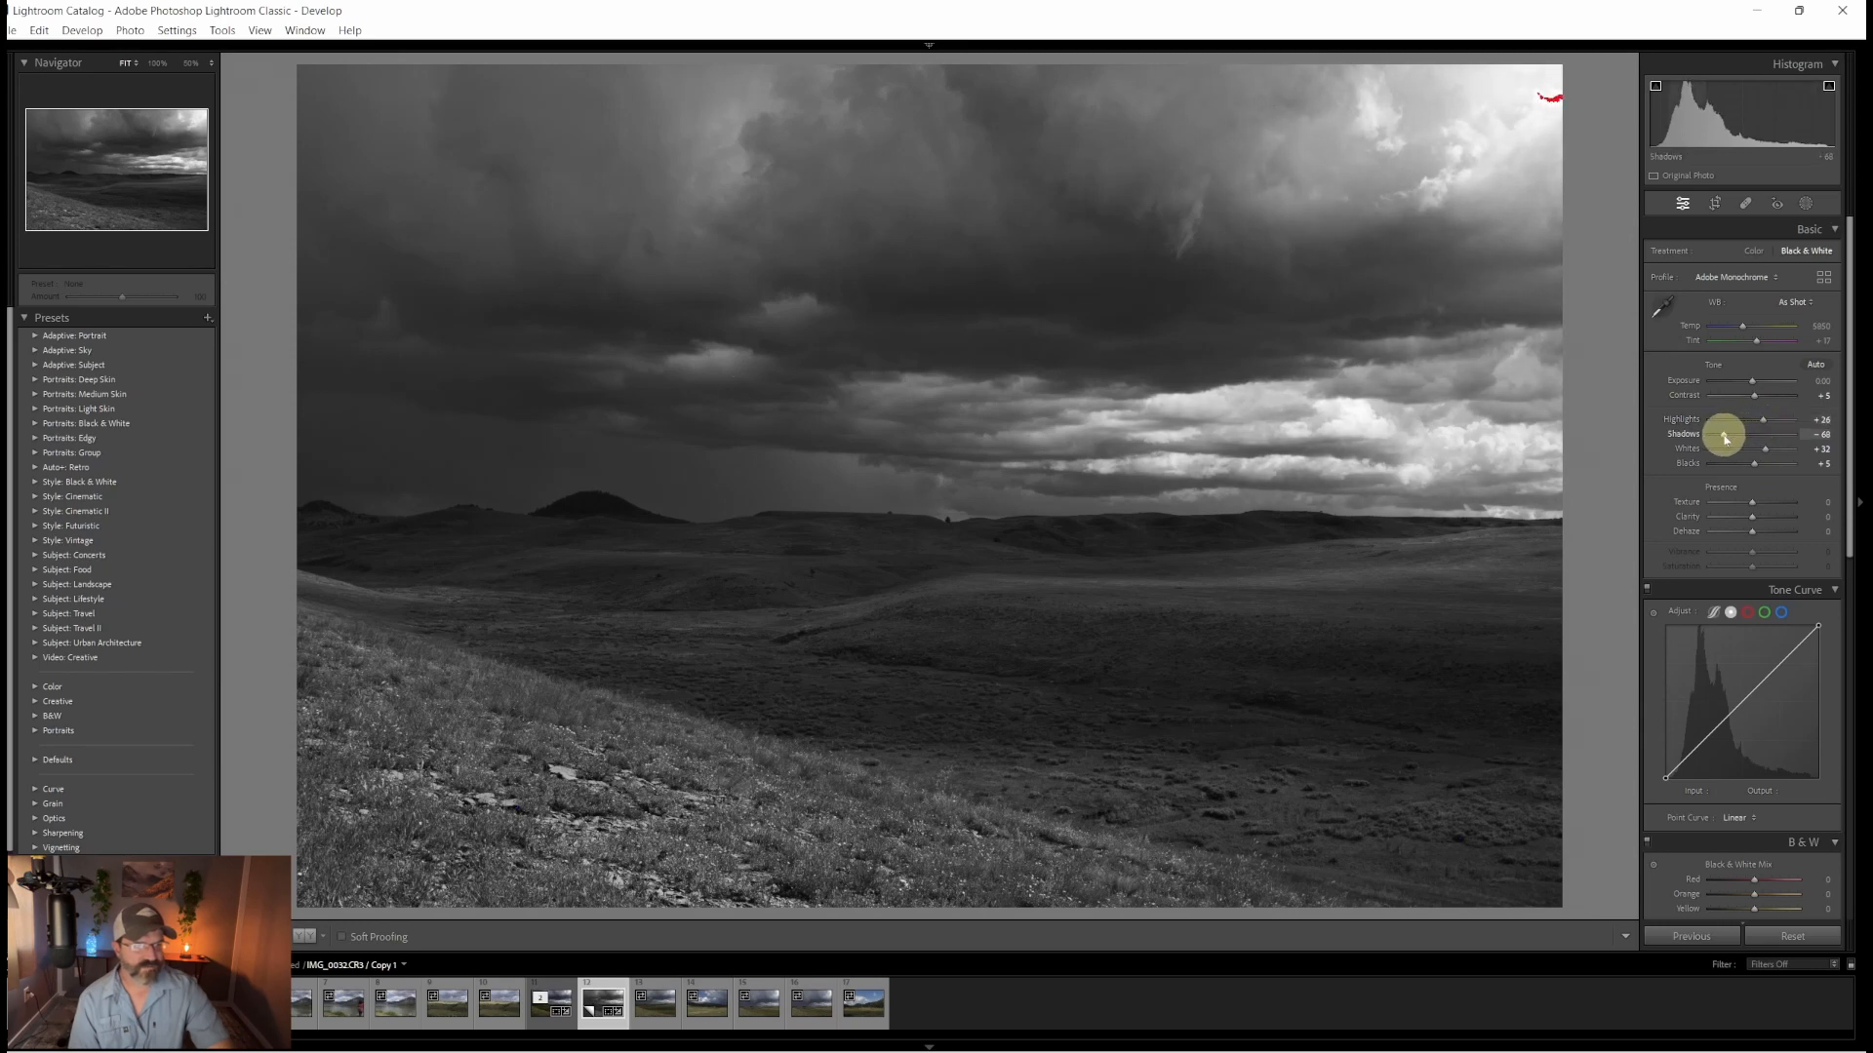
{"action": "left_click_drag", "start_coordinate": [1762, 450], "coordinate": [1761, 455]}
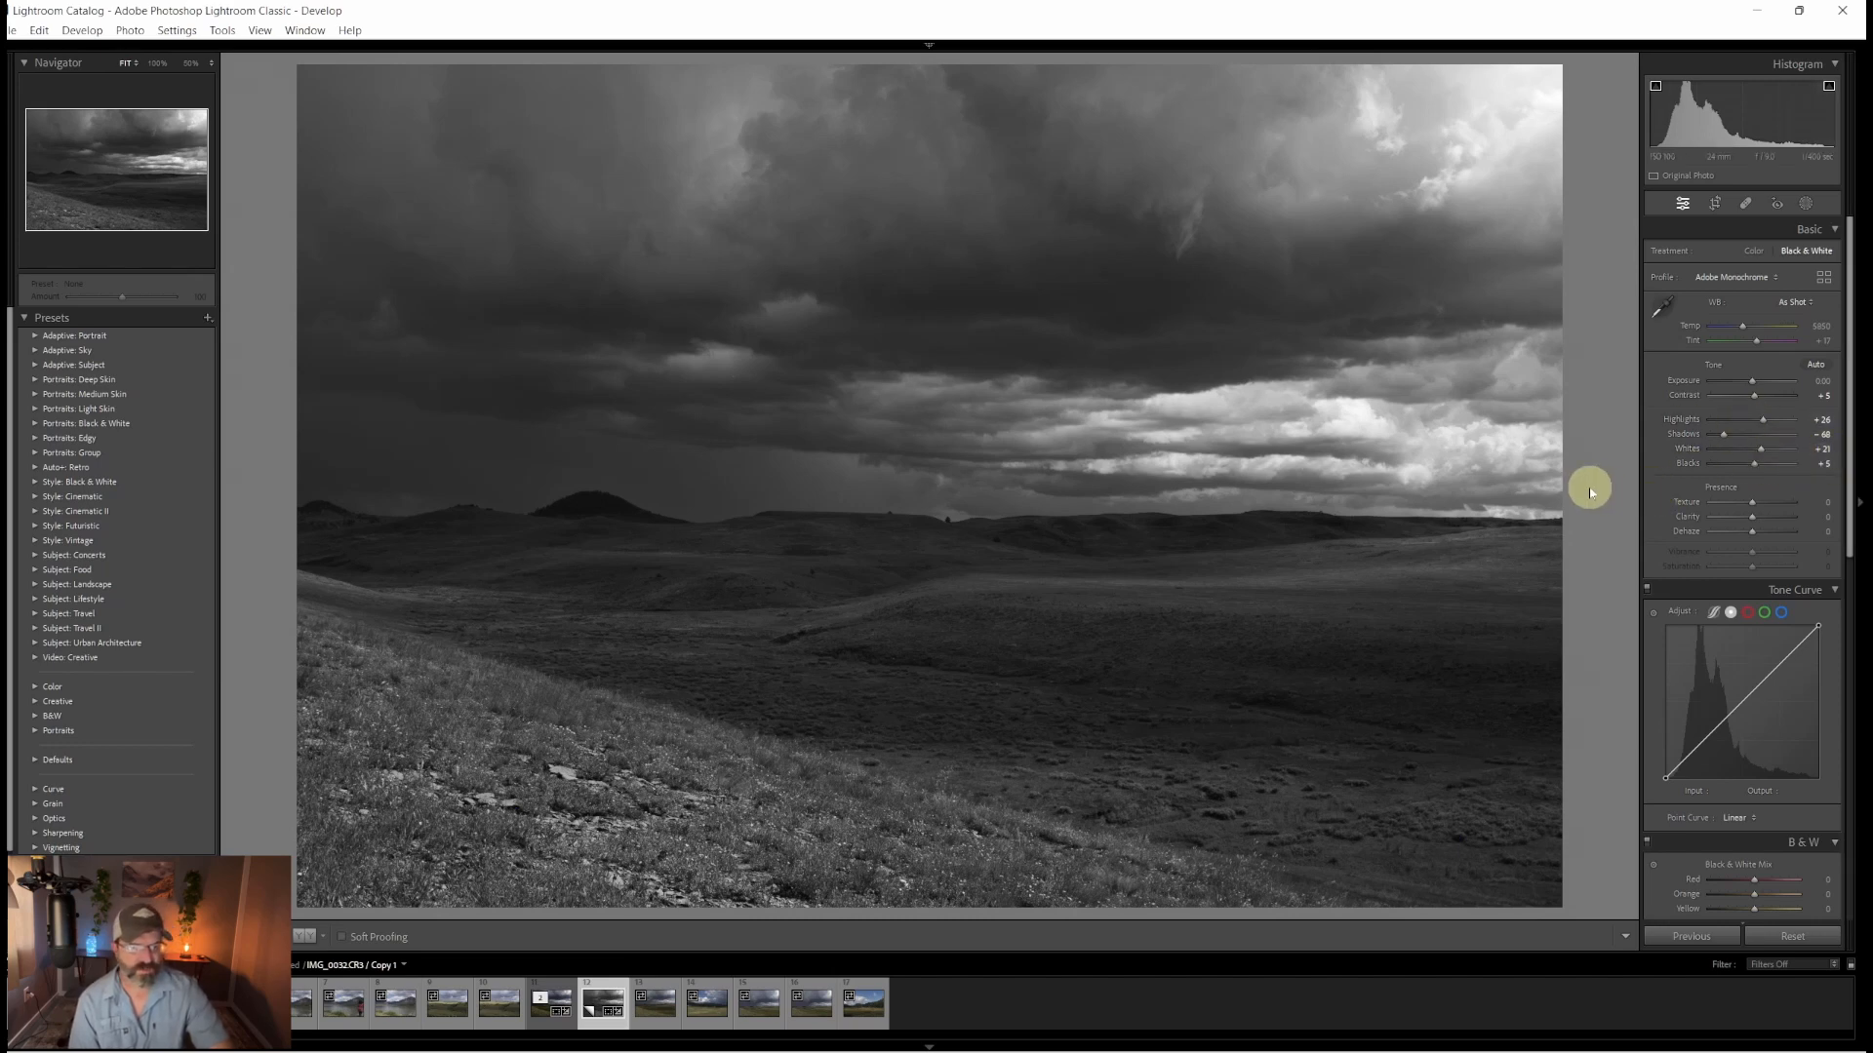
{"action": "left_click_drag", "start_coordinate": [1754, 503], "coordinate": [1751, 523]}
{"action": "left_click", "coordinate": [1754, 522]}
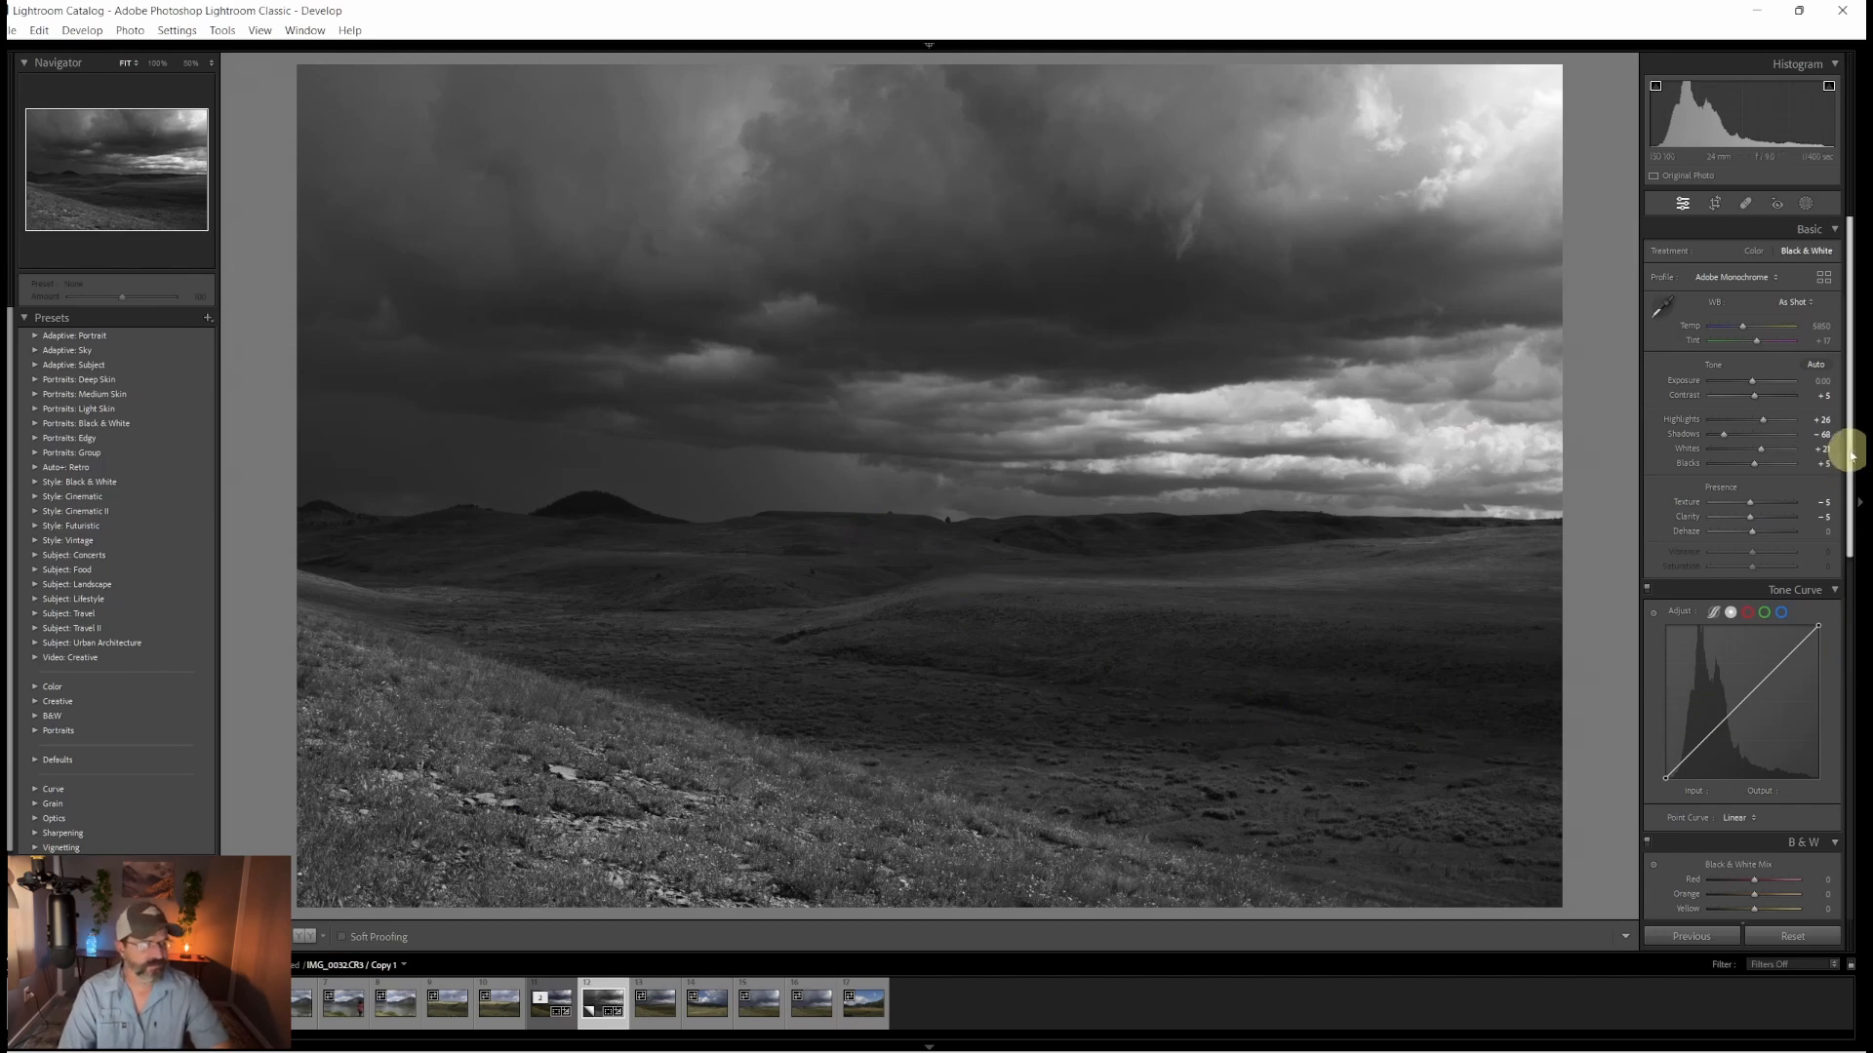
Step: Lift the tone curve's black point to output 14 and lower its white point to output 242
{"action": "left_click_drag", "start_coordinate": [1851, 441], "coordinate": [1845, 530]}
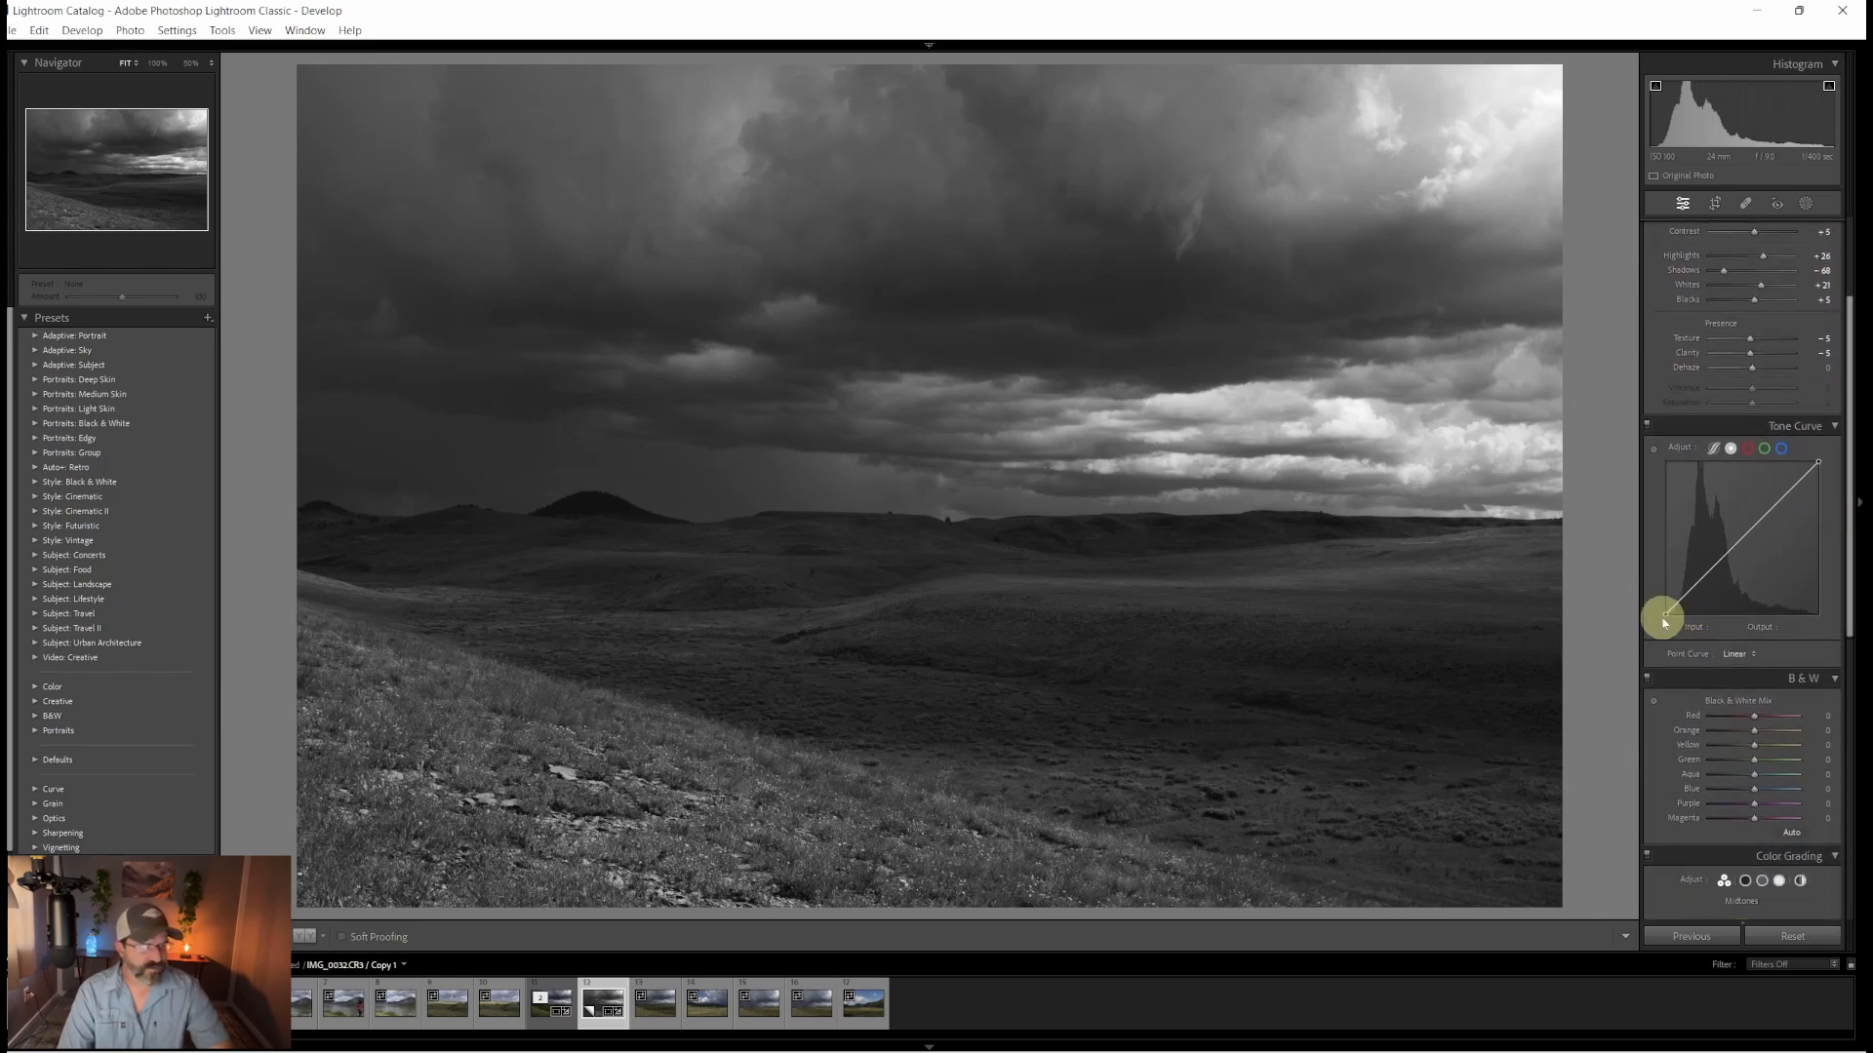
{"action": "left_click_drag", "start_coordinate": [1668, 611], "coordinate": [1658, 613]}
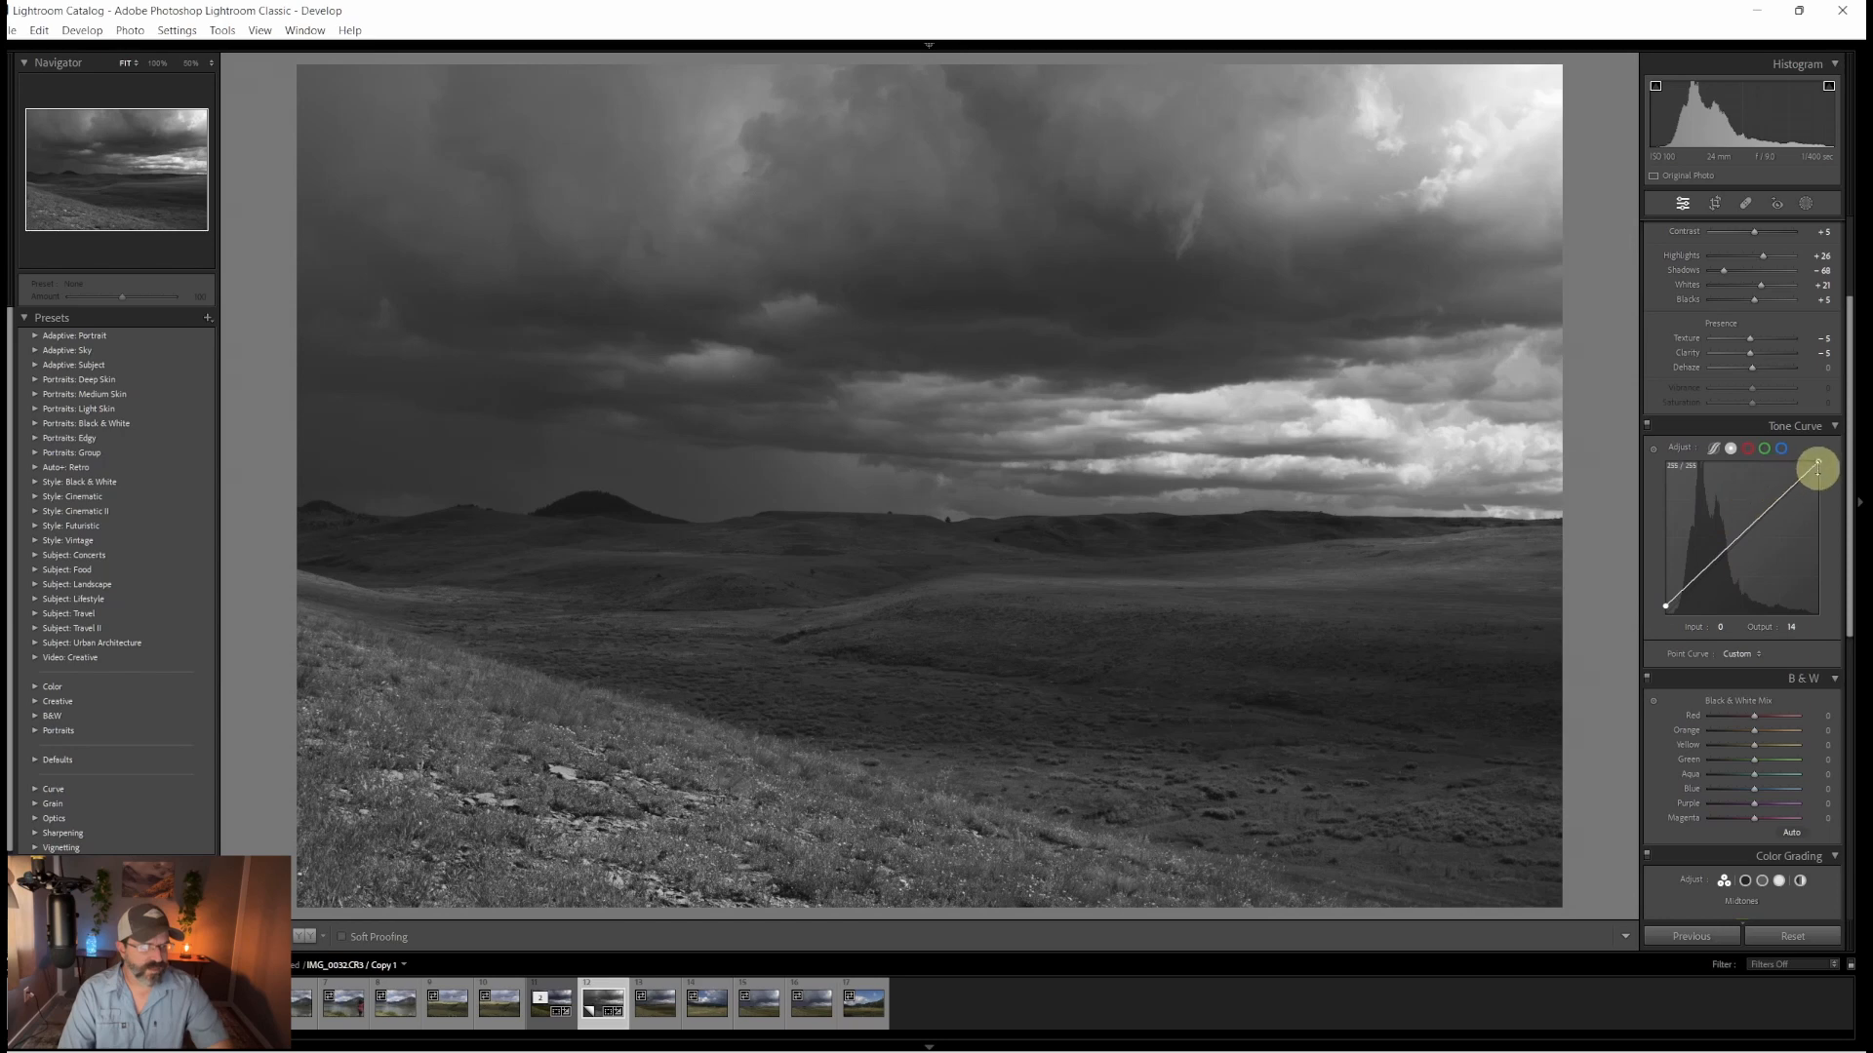
{"action": "left_click_drag", "start_coordinate": [1819, 464], "coordinate": [1823, 474]}
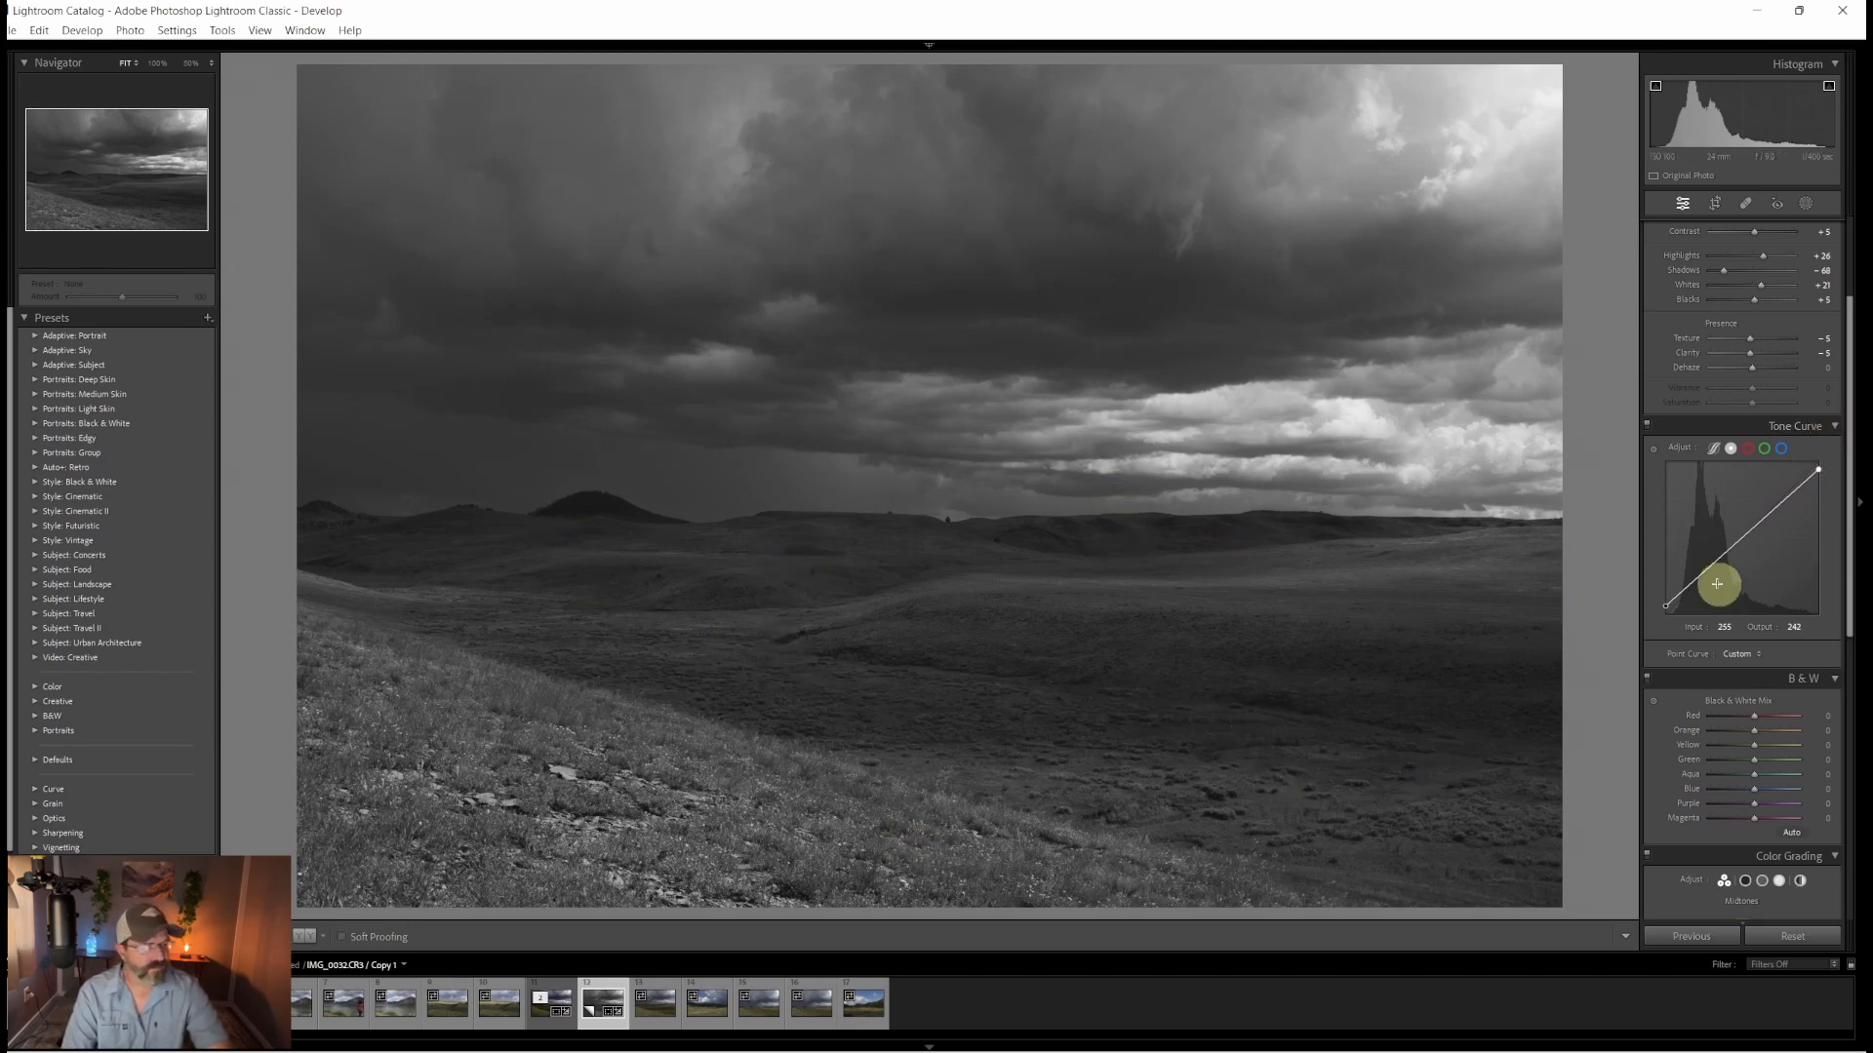
Step: Shape the tone curve into an S with a lower point at about input 74, output 71 and an upper point at input 202, output 220
{"action": "left_click_drag", "start_coordinate": [1700, 576], "coordinate": [1701, 588]}
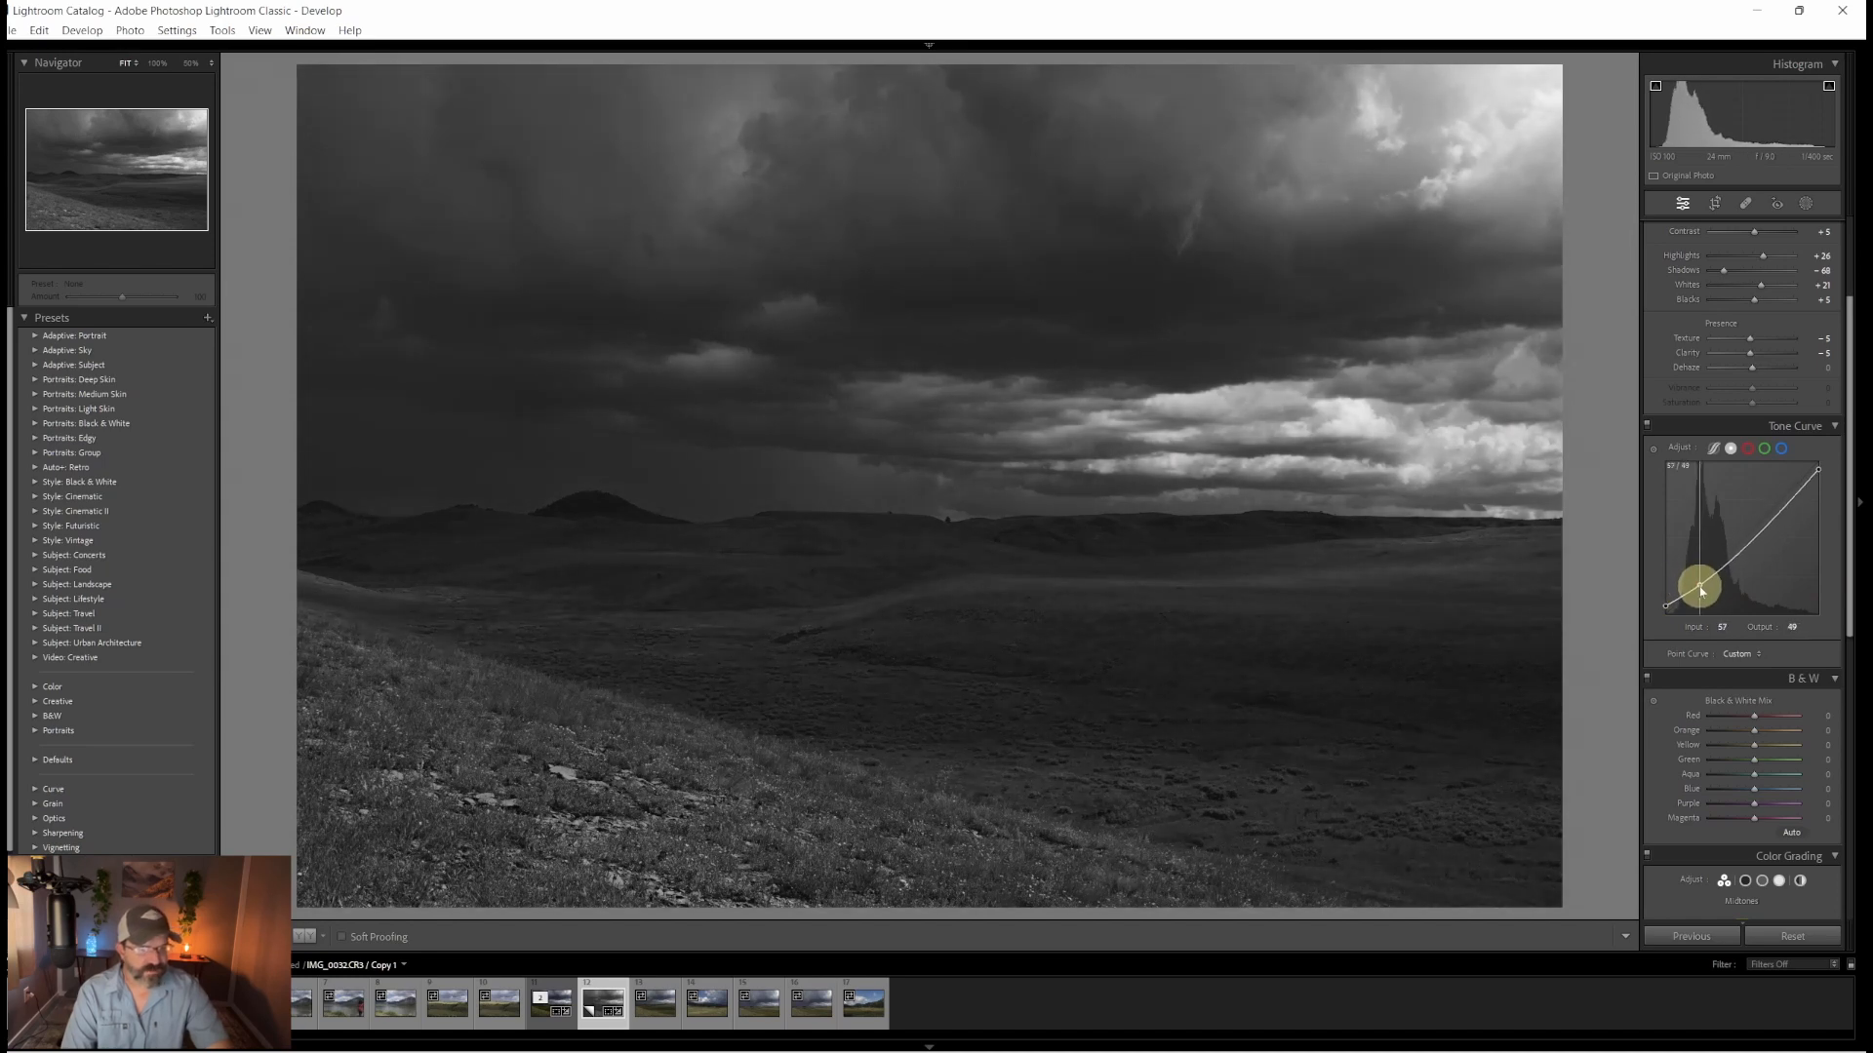
{"action": "left_click_drag", "start_coordinate": [1784, 504], "coordinate": [1775, 500]}
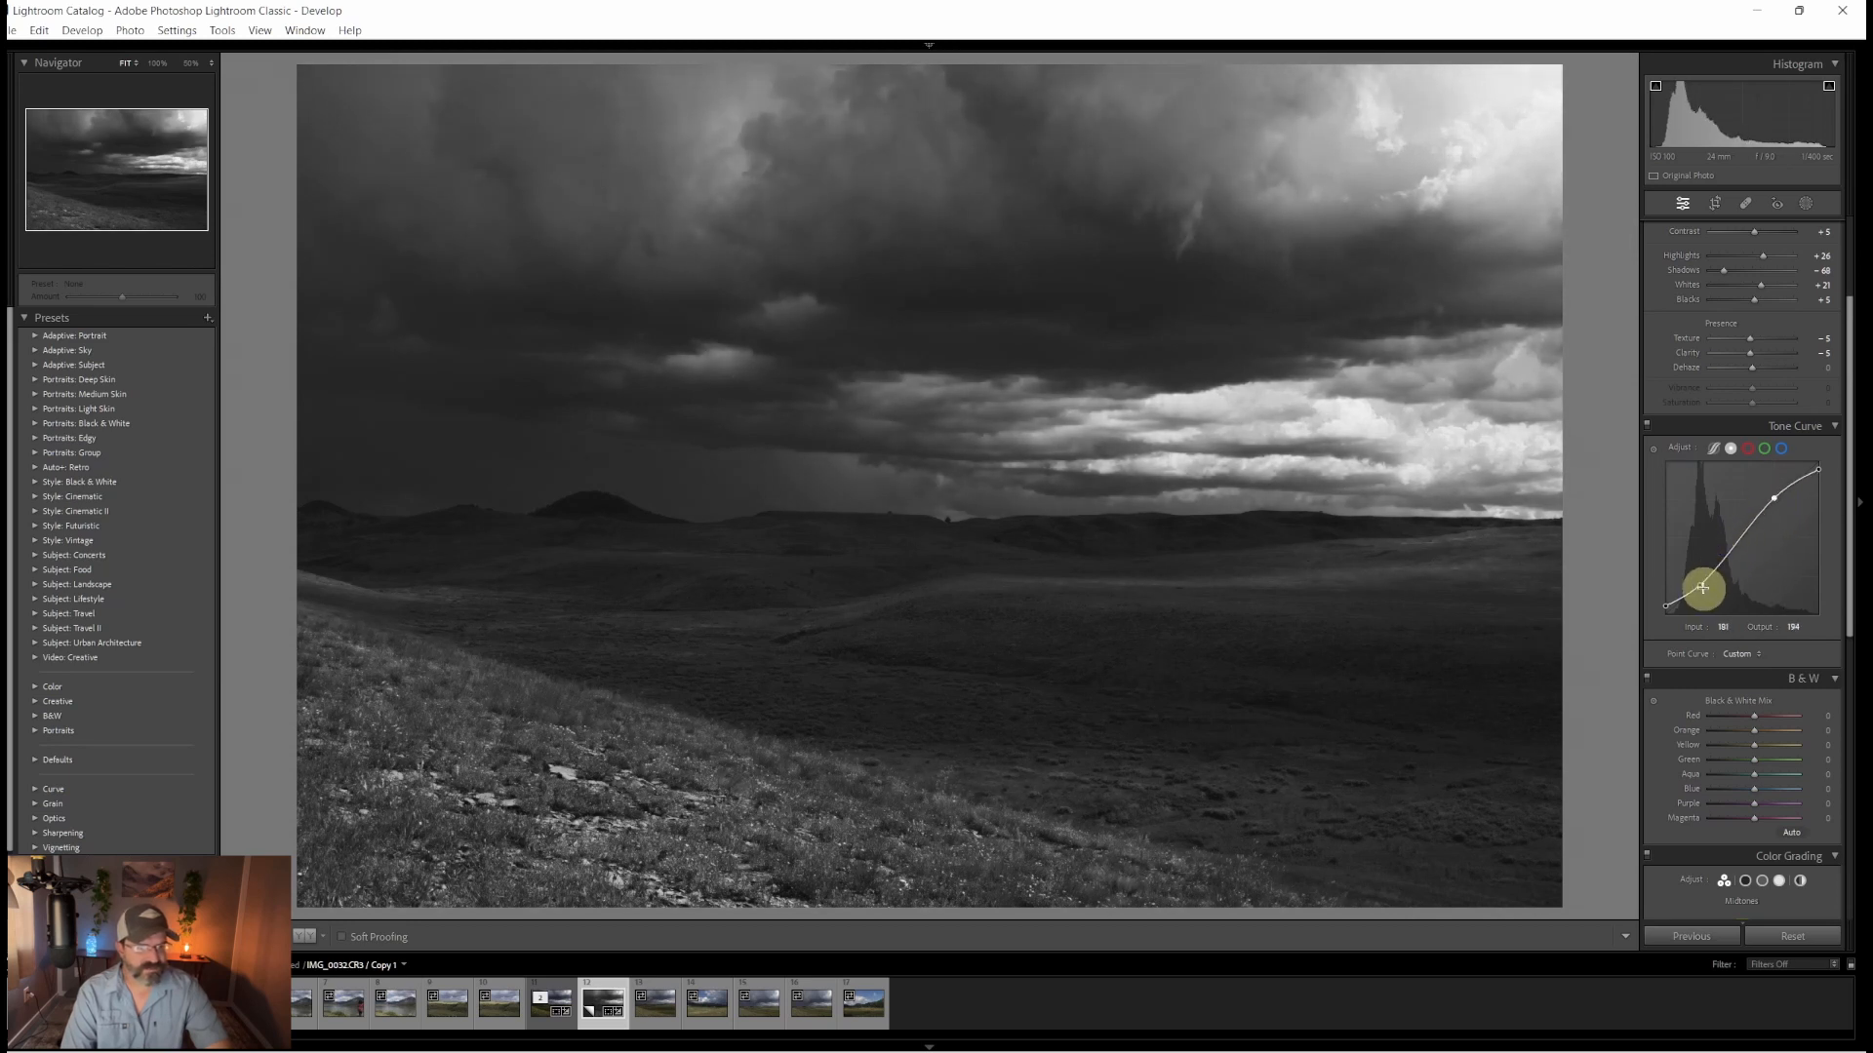
{"action": "left_click_drag", "start_coordinate": [1701, 586], "coordinate": [1705, 579]}
{"action": "left_click_drag", "start_coordinate": [1770, 499], "coordinate": [1778, 500]}
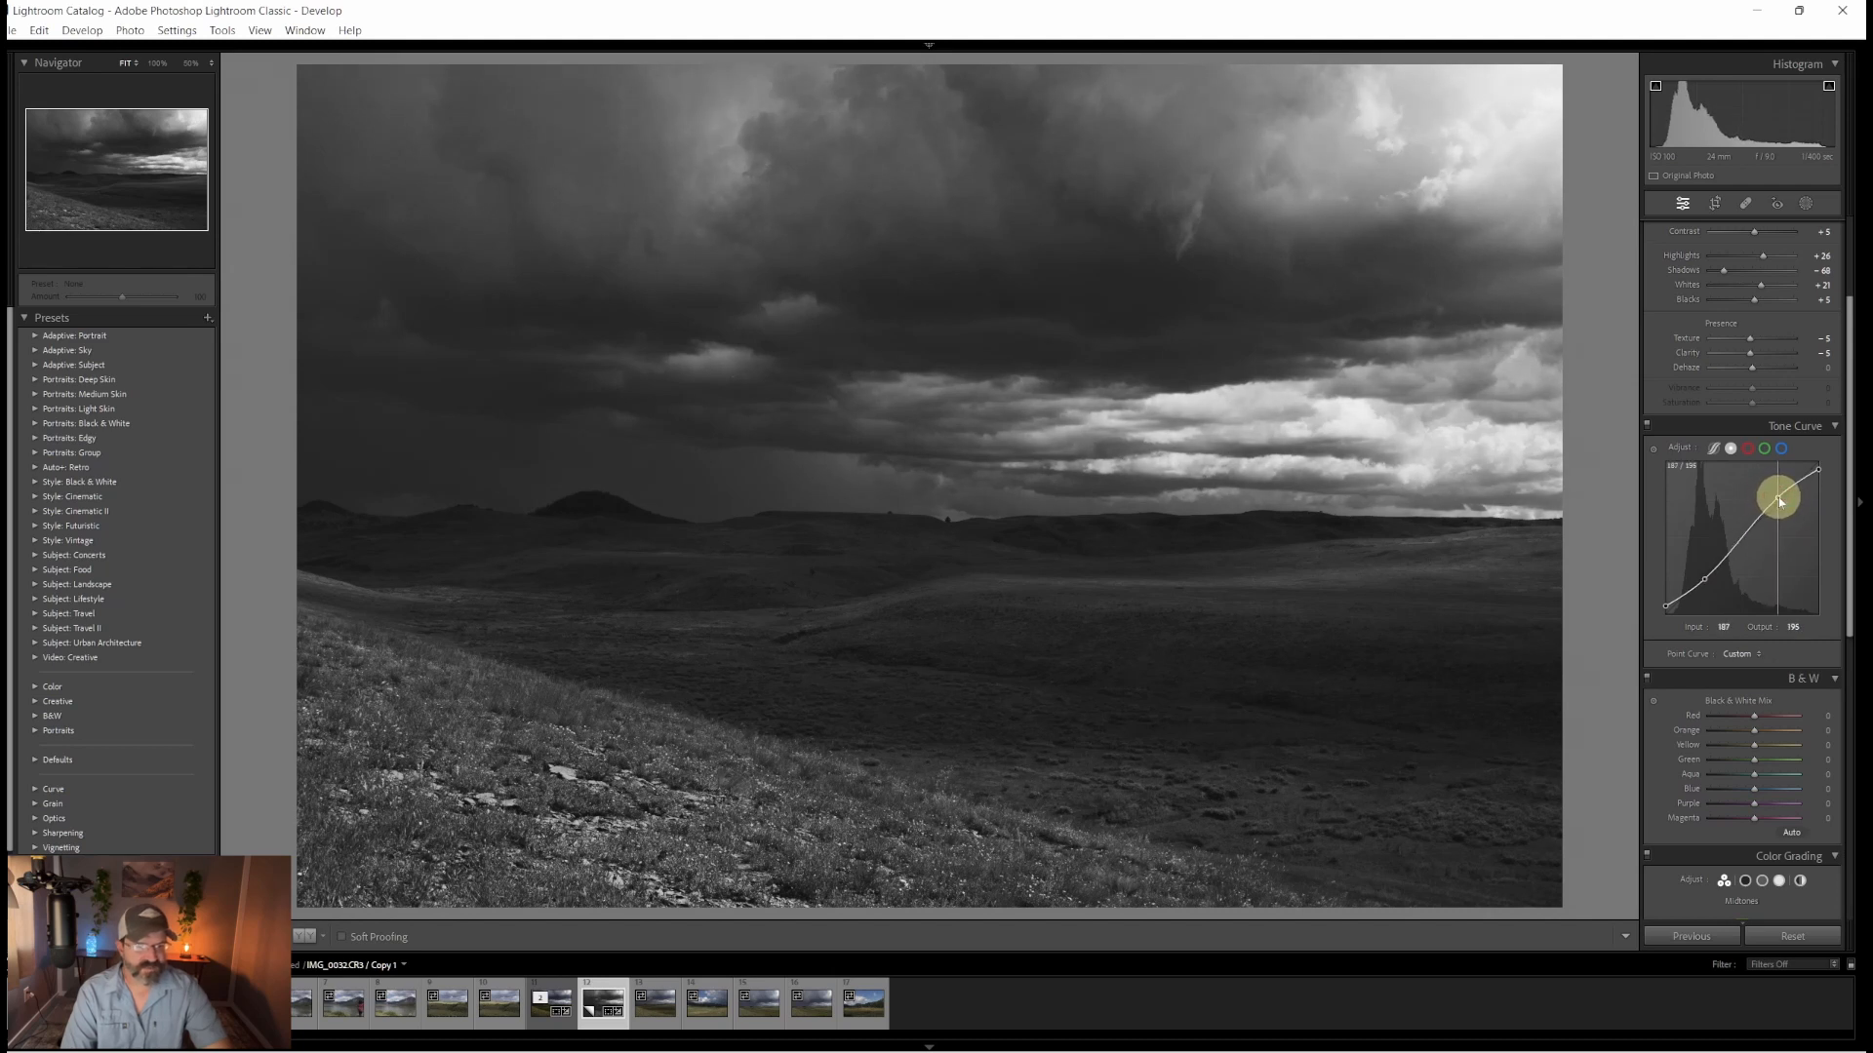
{"action": "left_click_drag", "start_coordinate": [1781, 500], "coordinate": [1780, 498]}
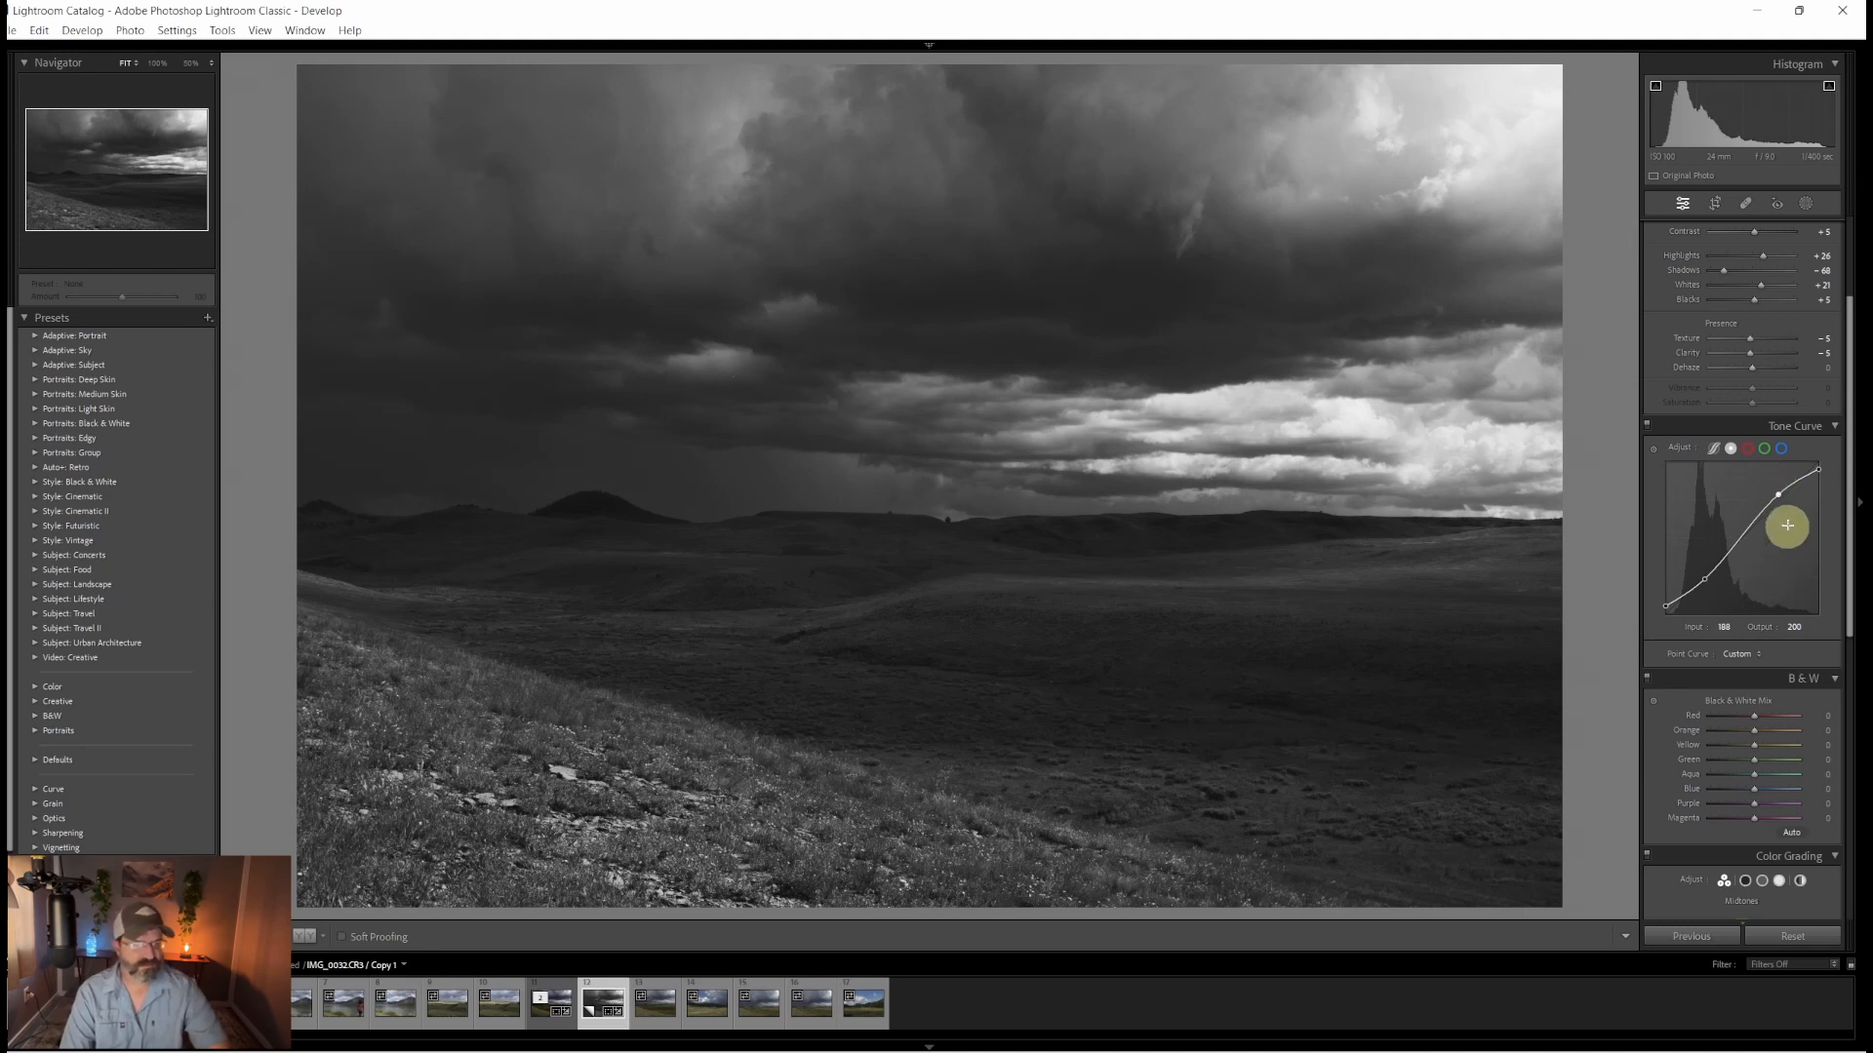
{"action": "left_click_drag", "start_coordinate": [1780, 497], "coordinate": [1787, 483]}
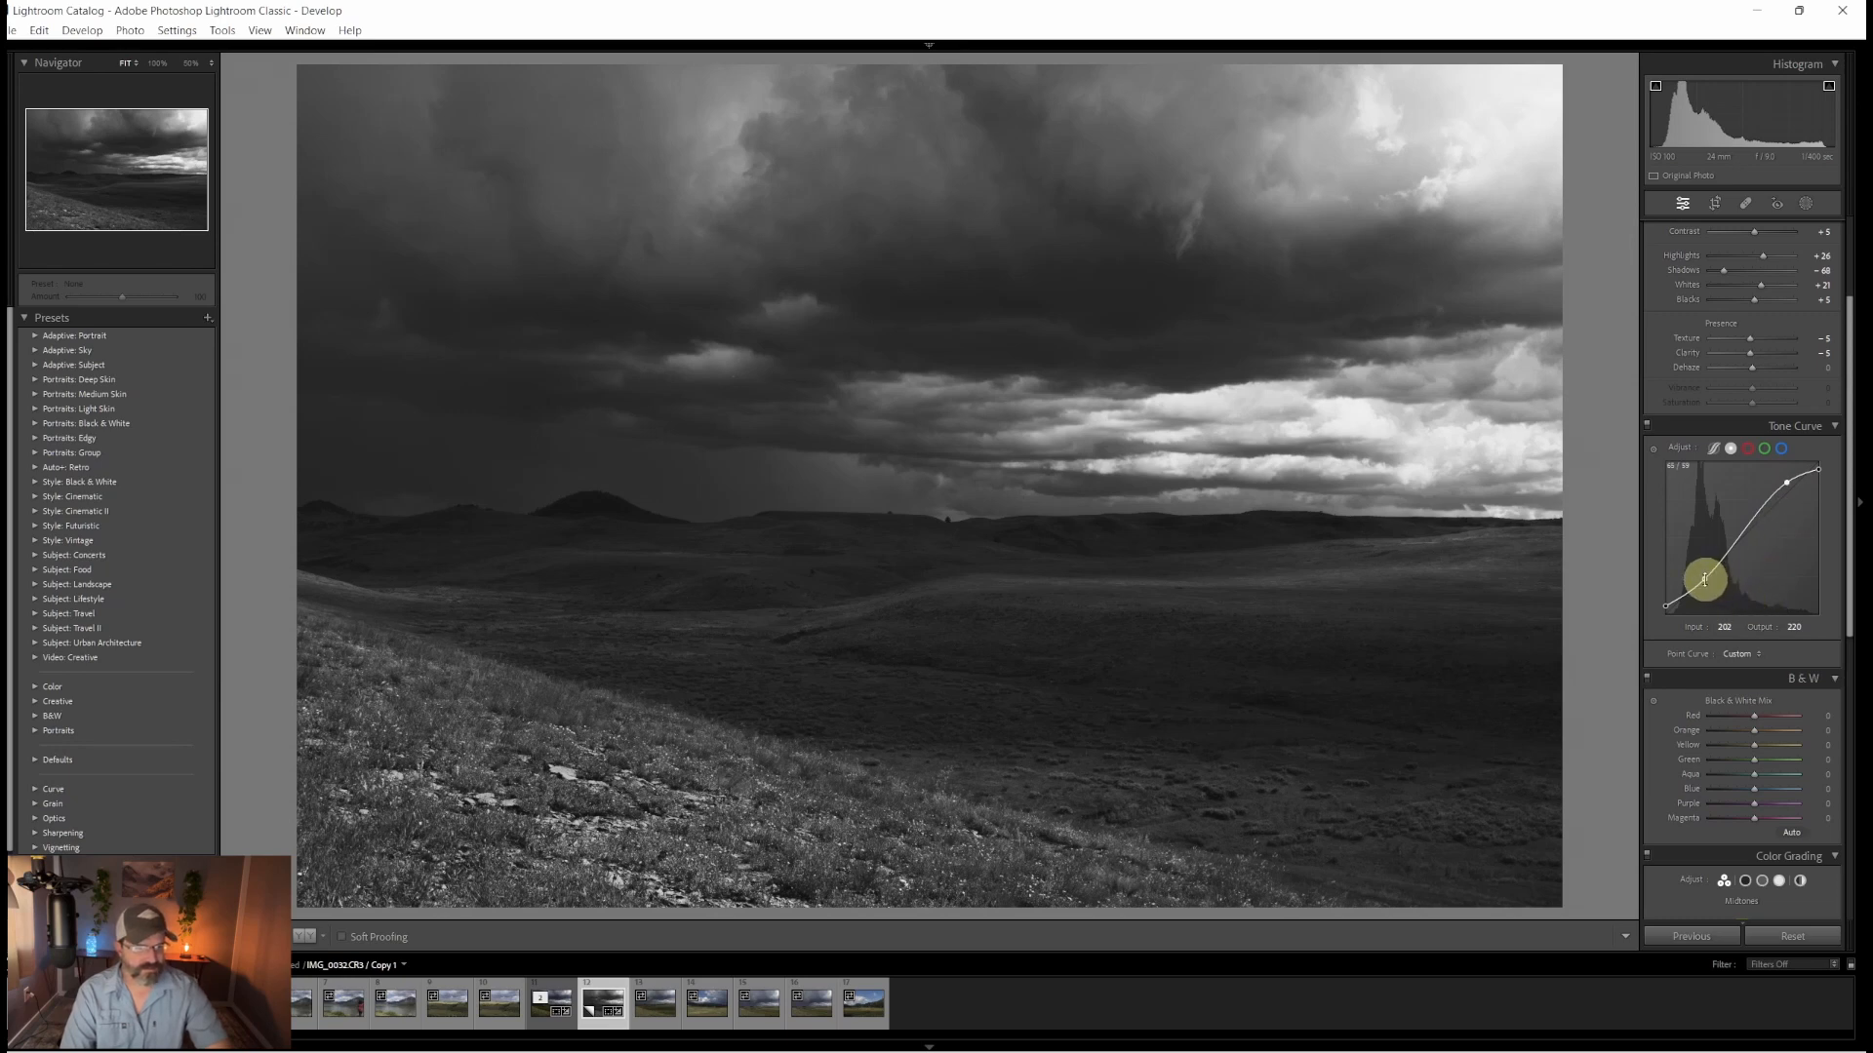
{"action": "left_click_drag", "start_coordinate": [1704, 579], "coordinate": [1709, 571]}
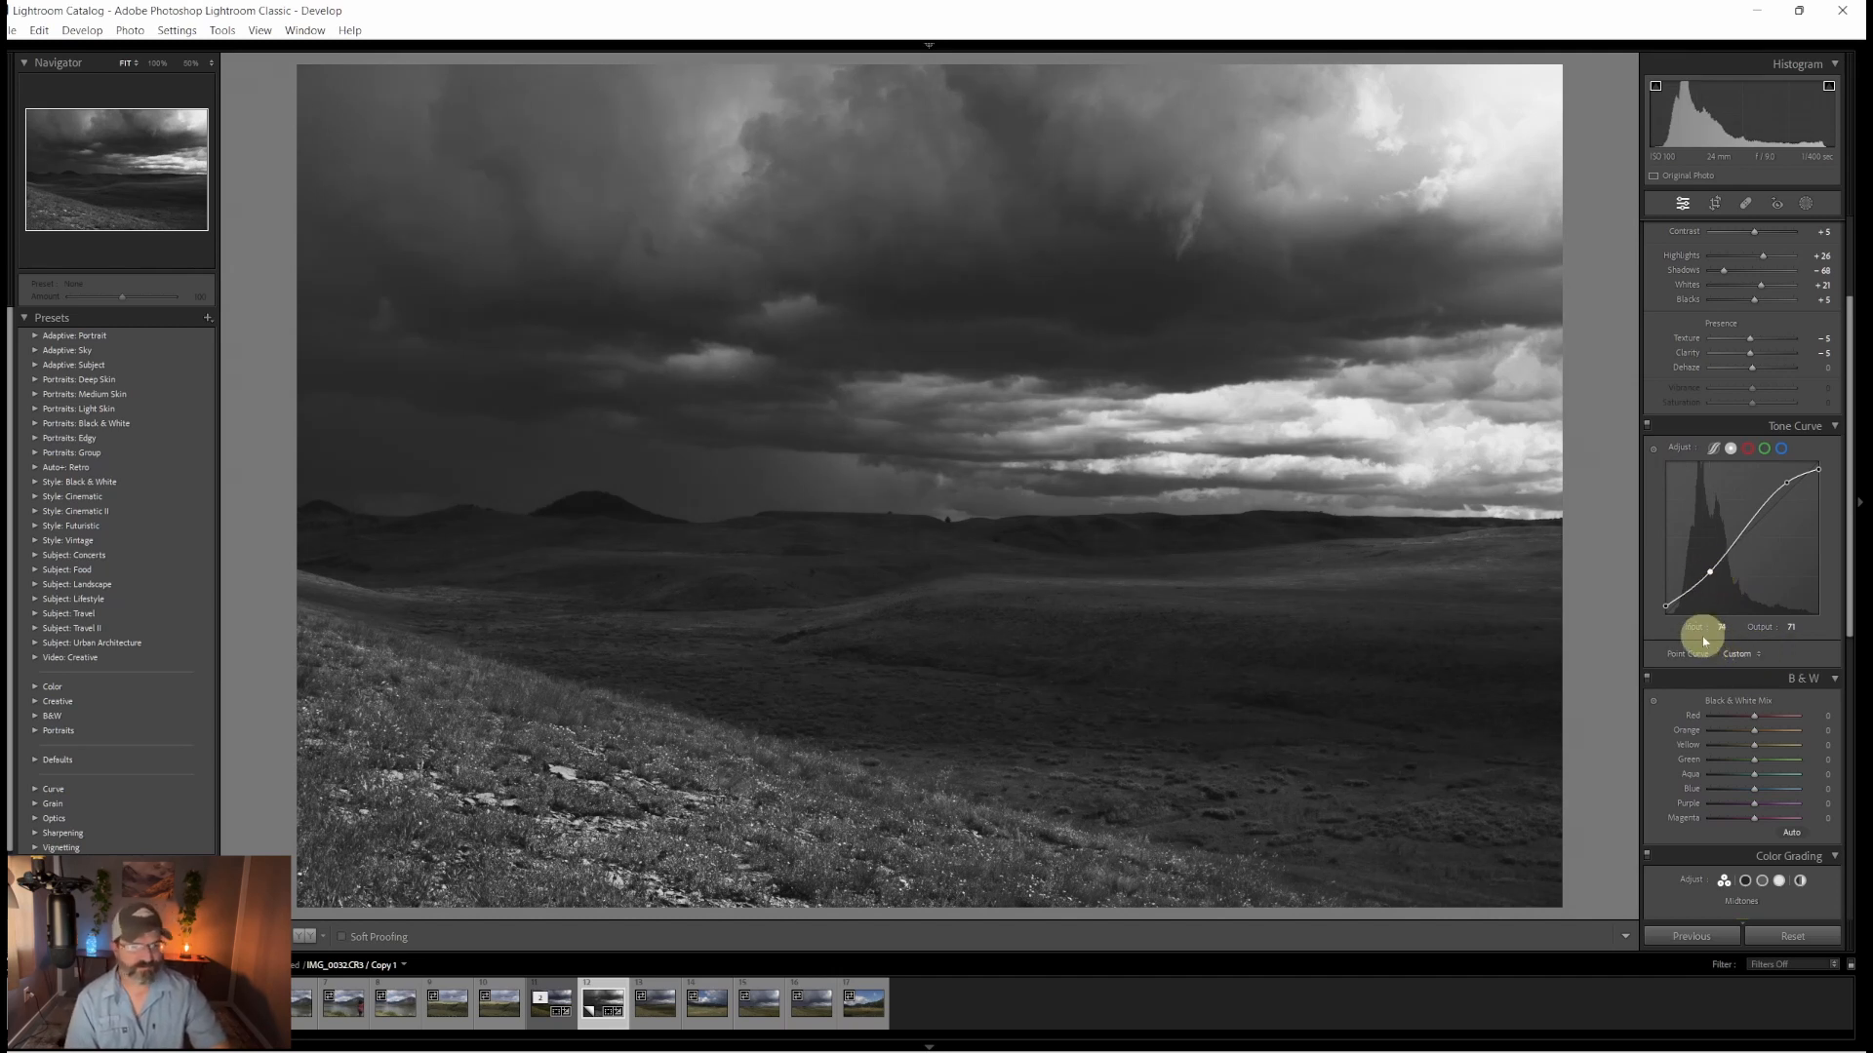
Step: In the Black & White Mix, keep Red at 0 and set Orange to -63 and Yellow to +48
{"action": "left_click_drag", "start_coordinate": [1853, 476], "coordinate": [1850, 554]}
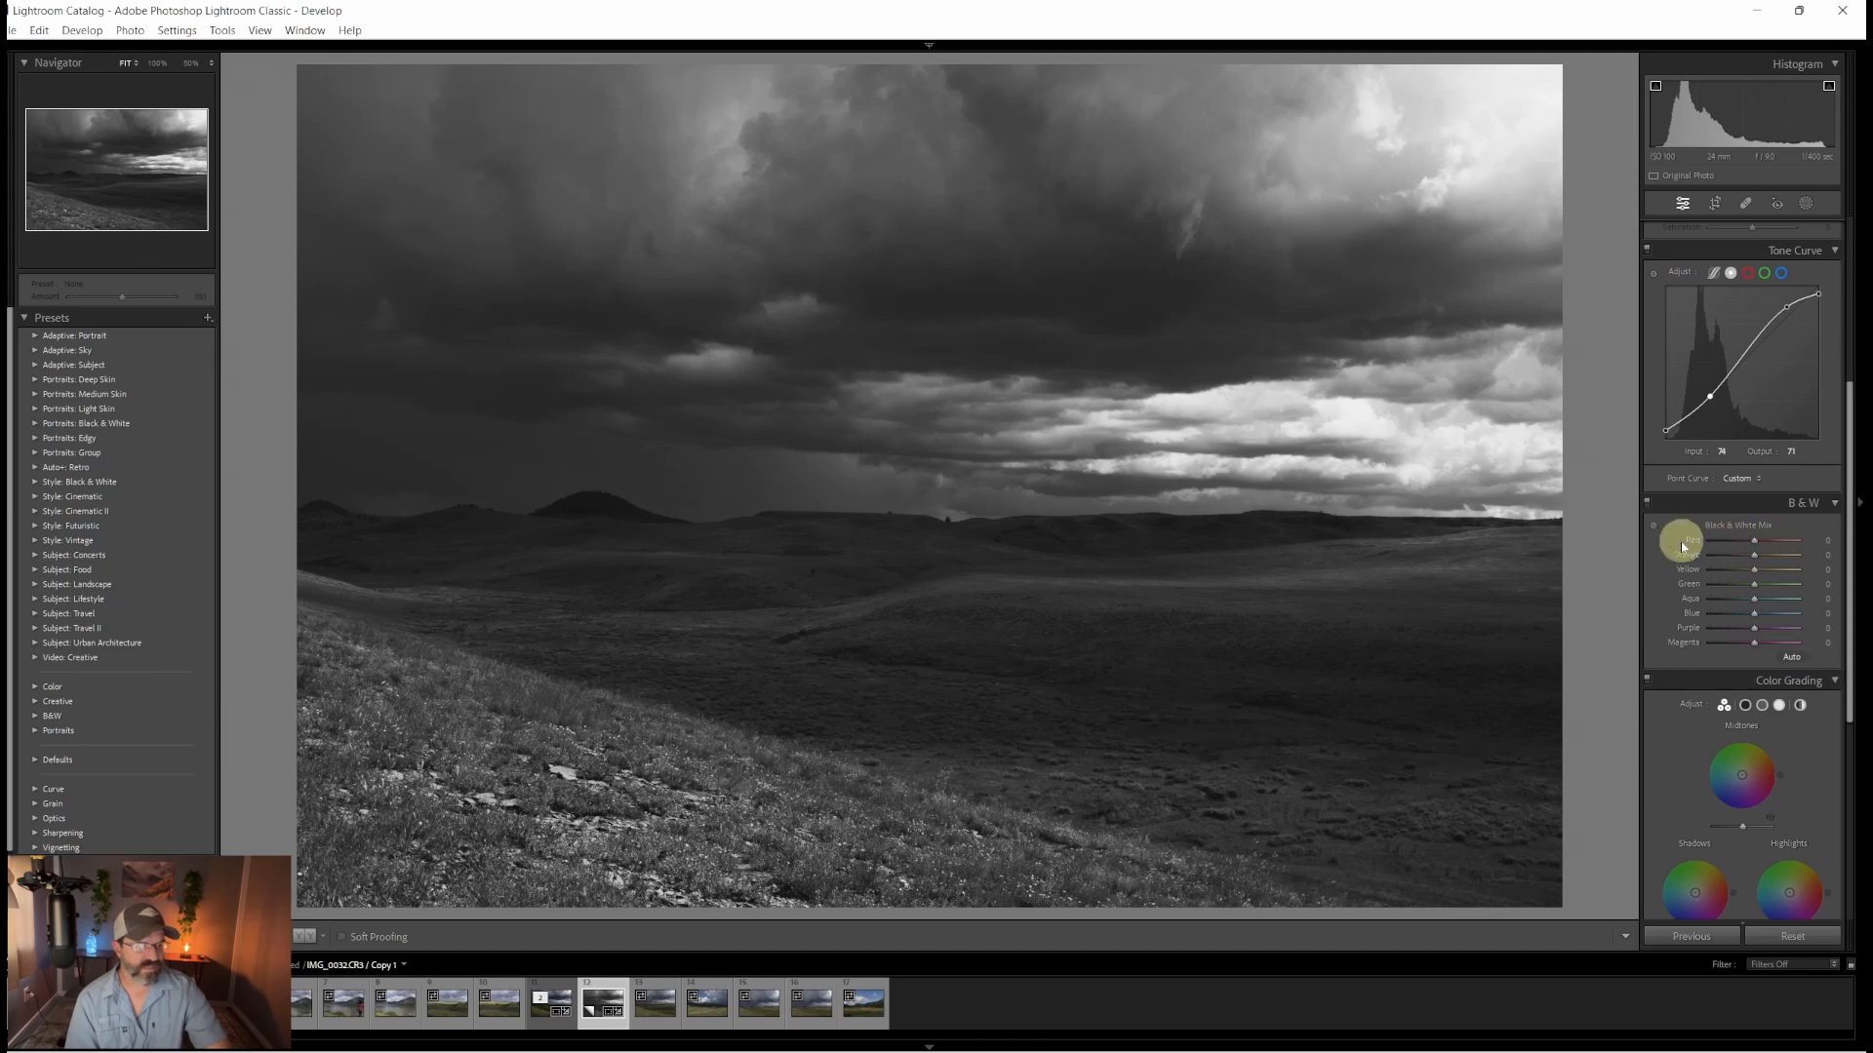
{"action": "left_click_drag", "start_coordinate": [1755, 545], "coordinate": [1717, 544]}
{"action": "double_click", "coordinate": [1747, 544]}
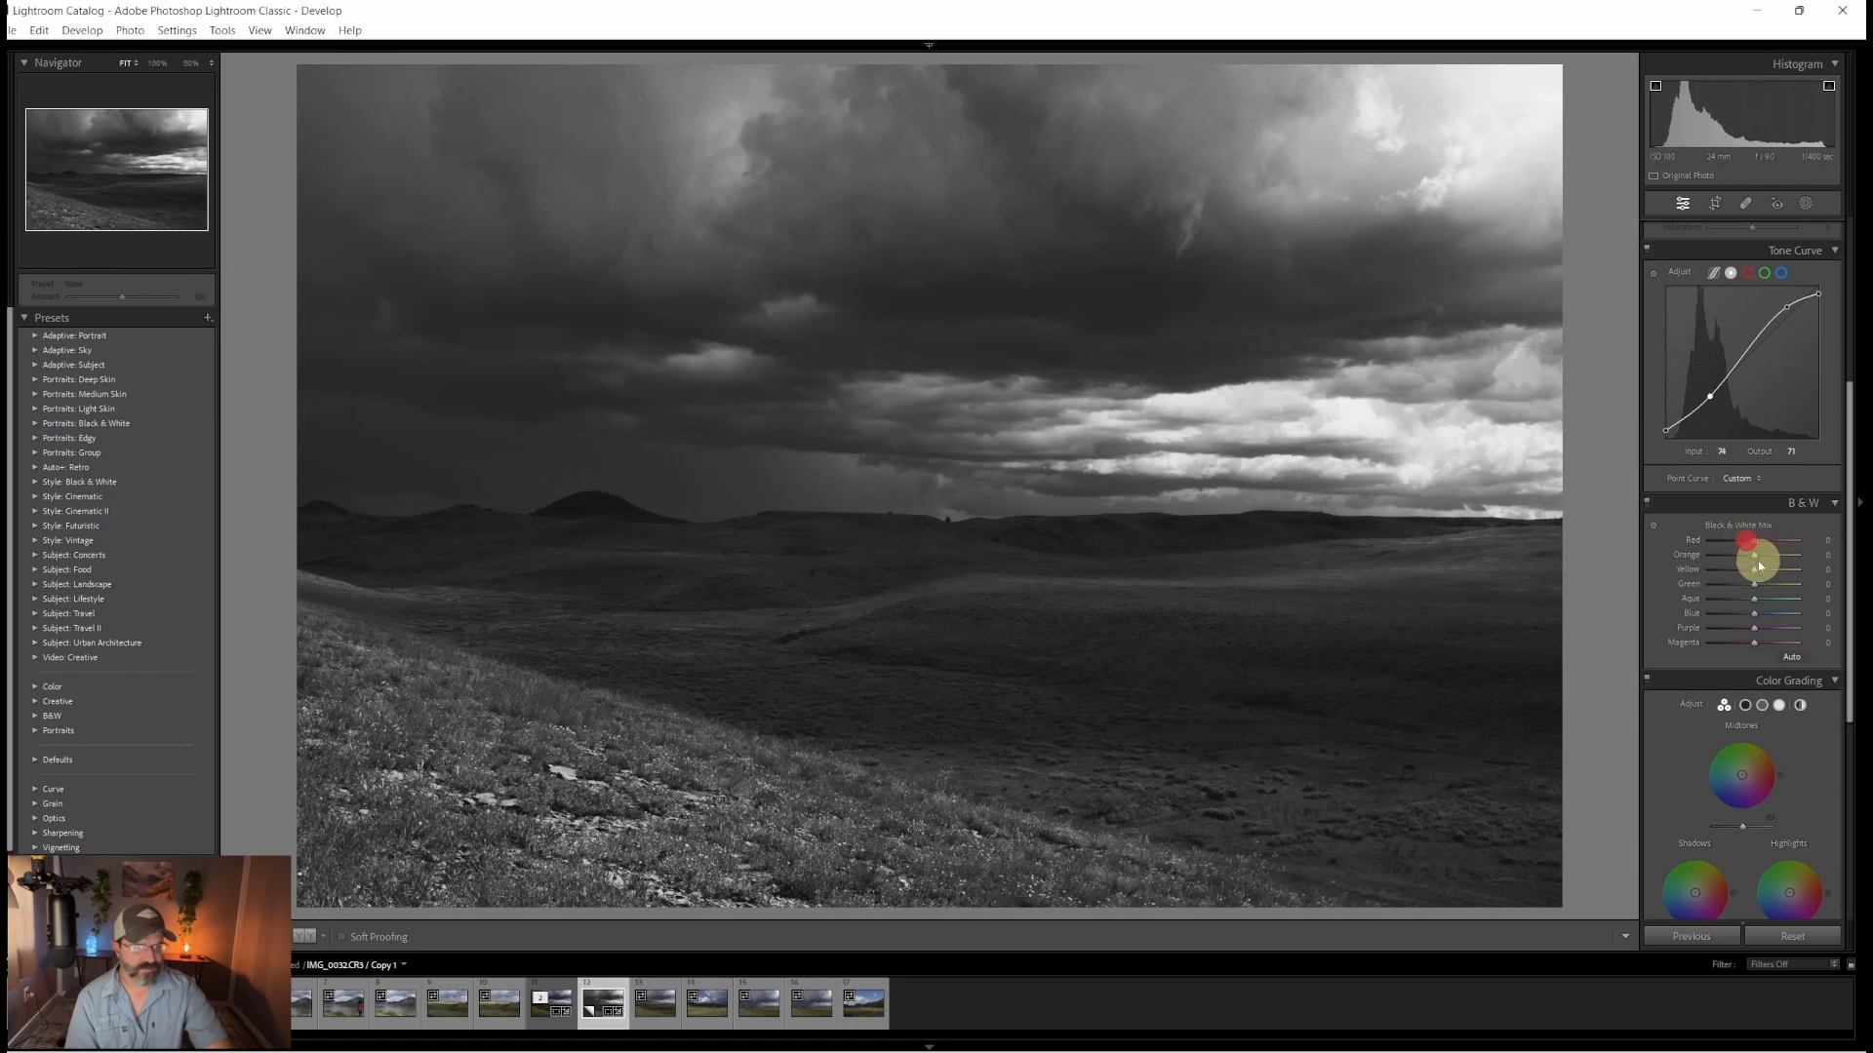
{"action": "mouse_move", "coordinate": [1765, 560]}
{"action": "left_mouse_down"}
{"action": "mouse_move", "coordinate": [1798, 552]}
{"action": "mouse_move", "coordinate": [1731, 556]}
{"action": "left_mouse_up"}
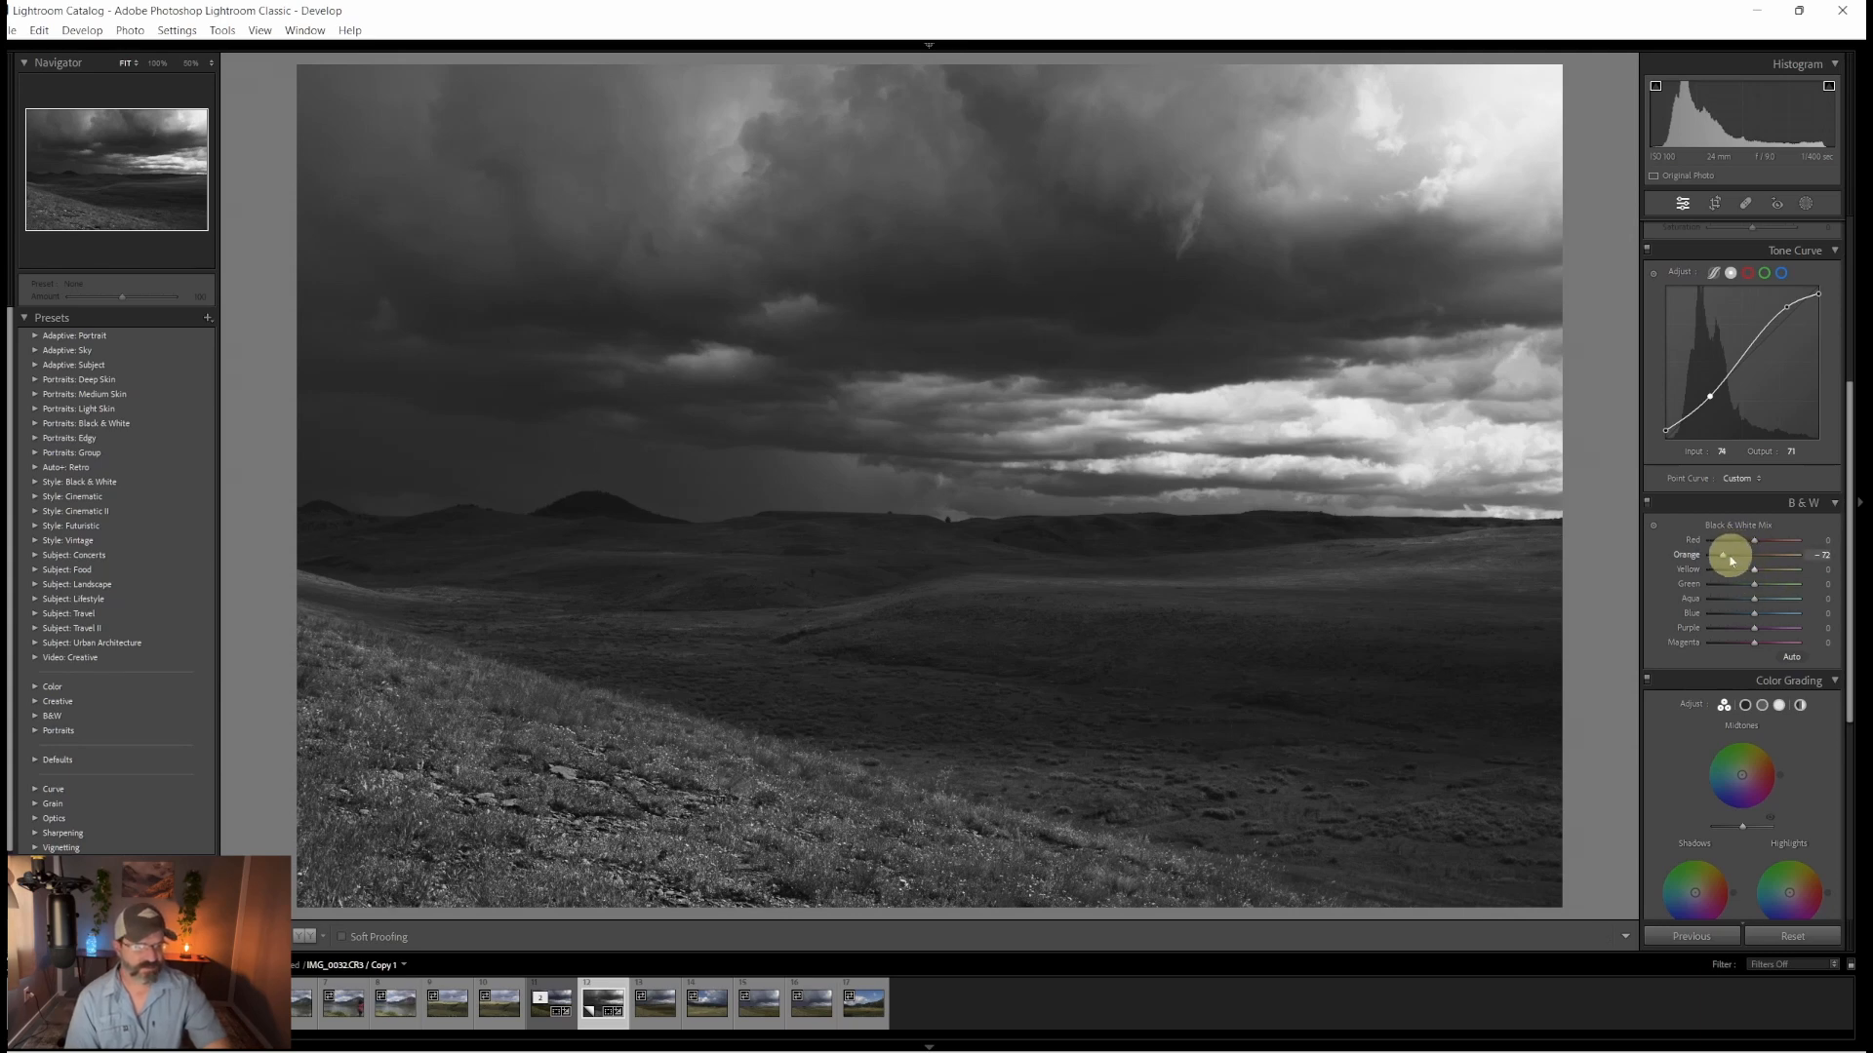
{"action": "left_click_drag", "start_coordinate": [1724, 558], "coordinate": [1775, 571]}
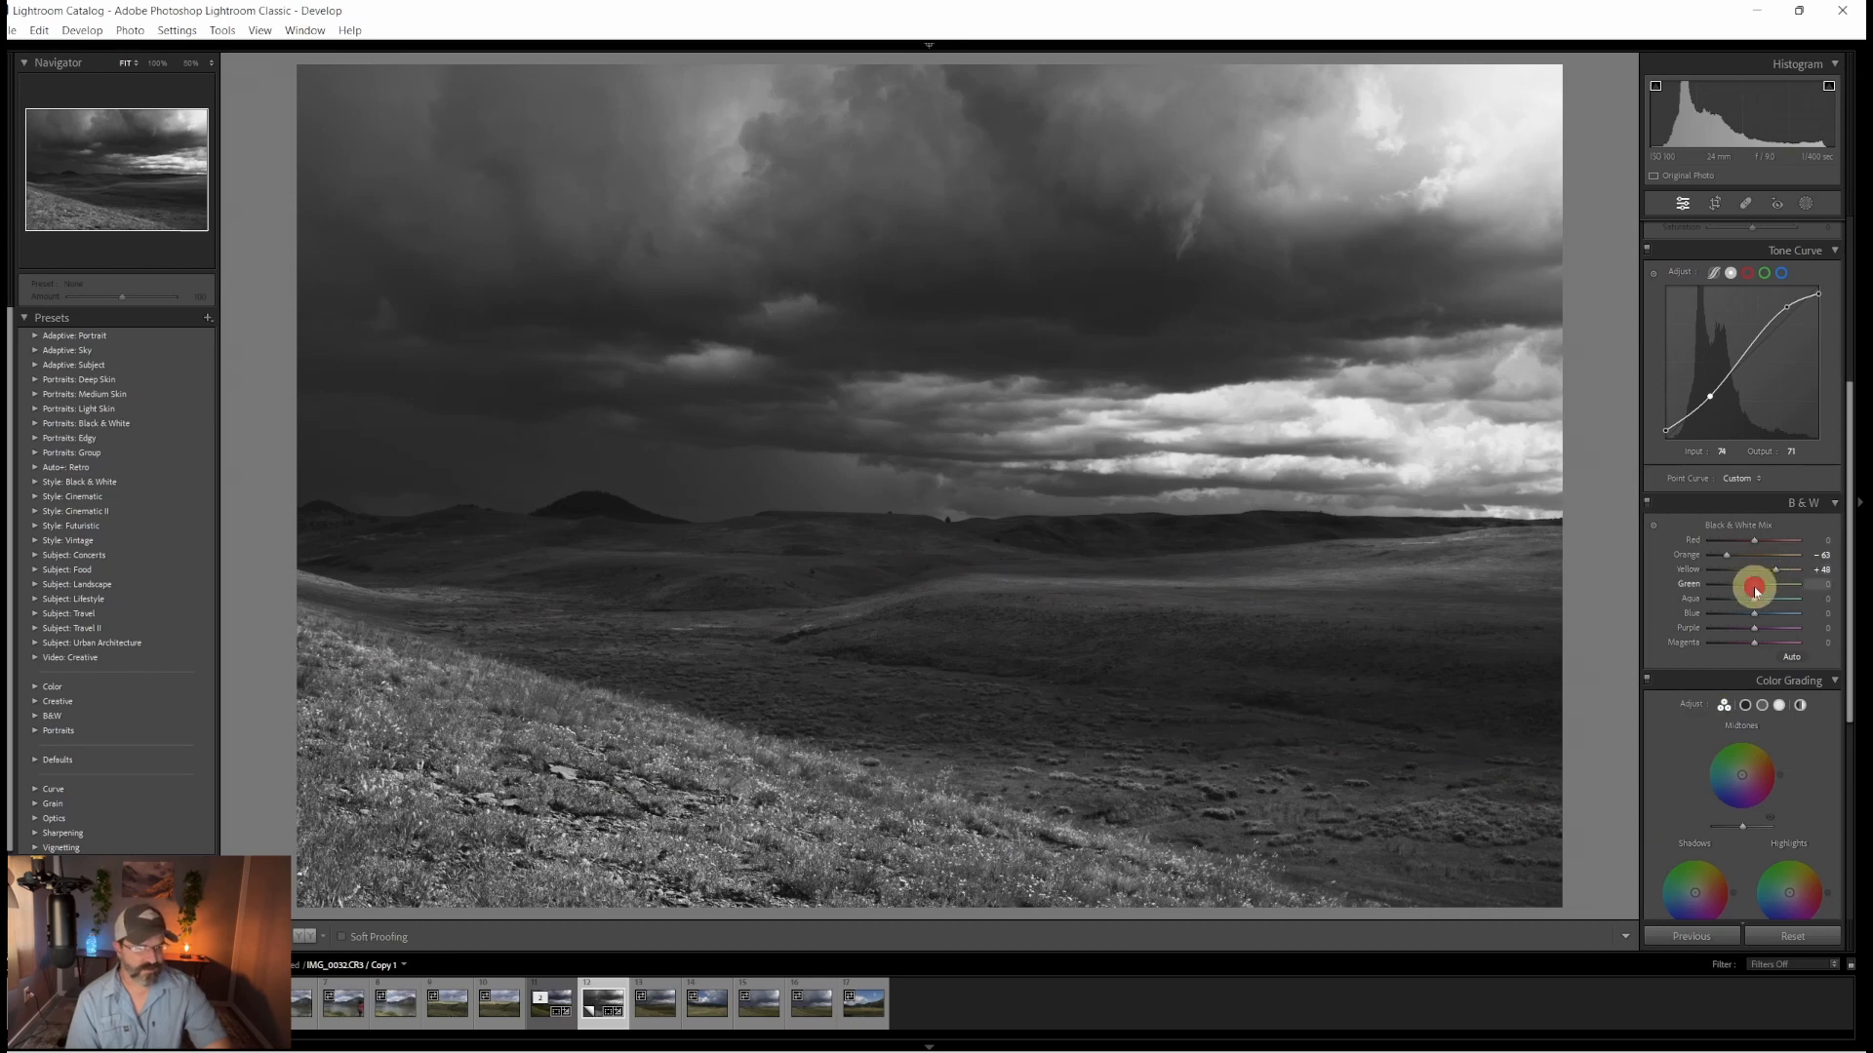
Step: Darken the greens and blues in the Black & White Mix with Green -18 and Blue -17, leaving Purple at 0
{"action": "left_click_drag", "start_coordinate": [1756, 591], "coordinate": [1756, 591]}
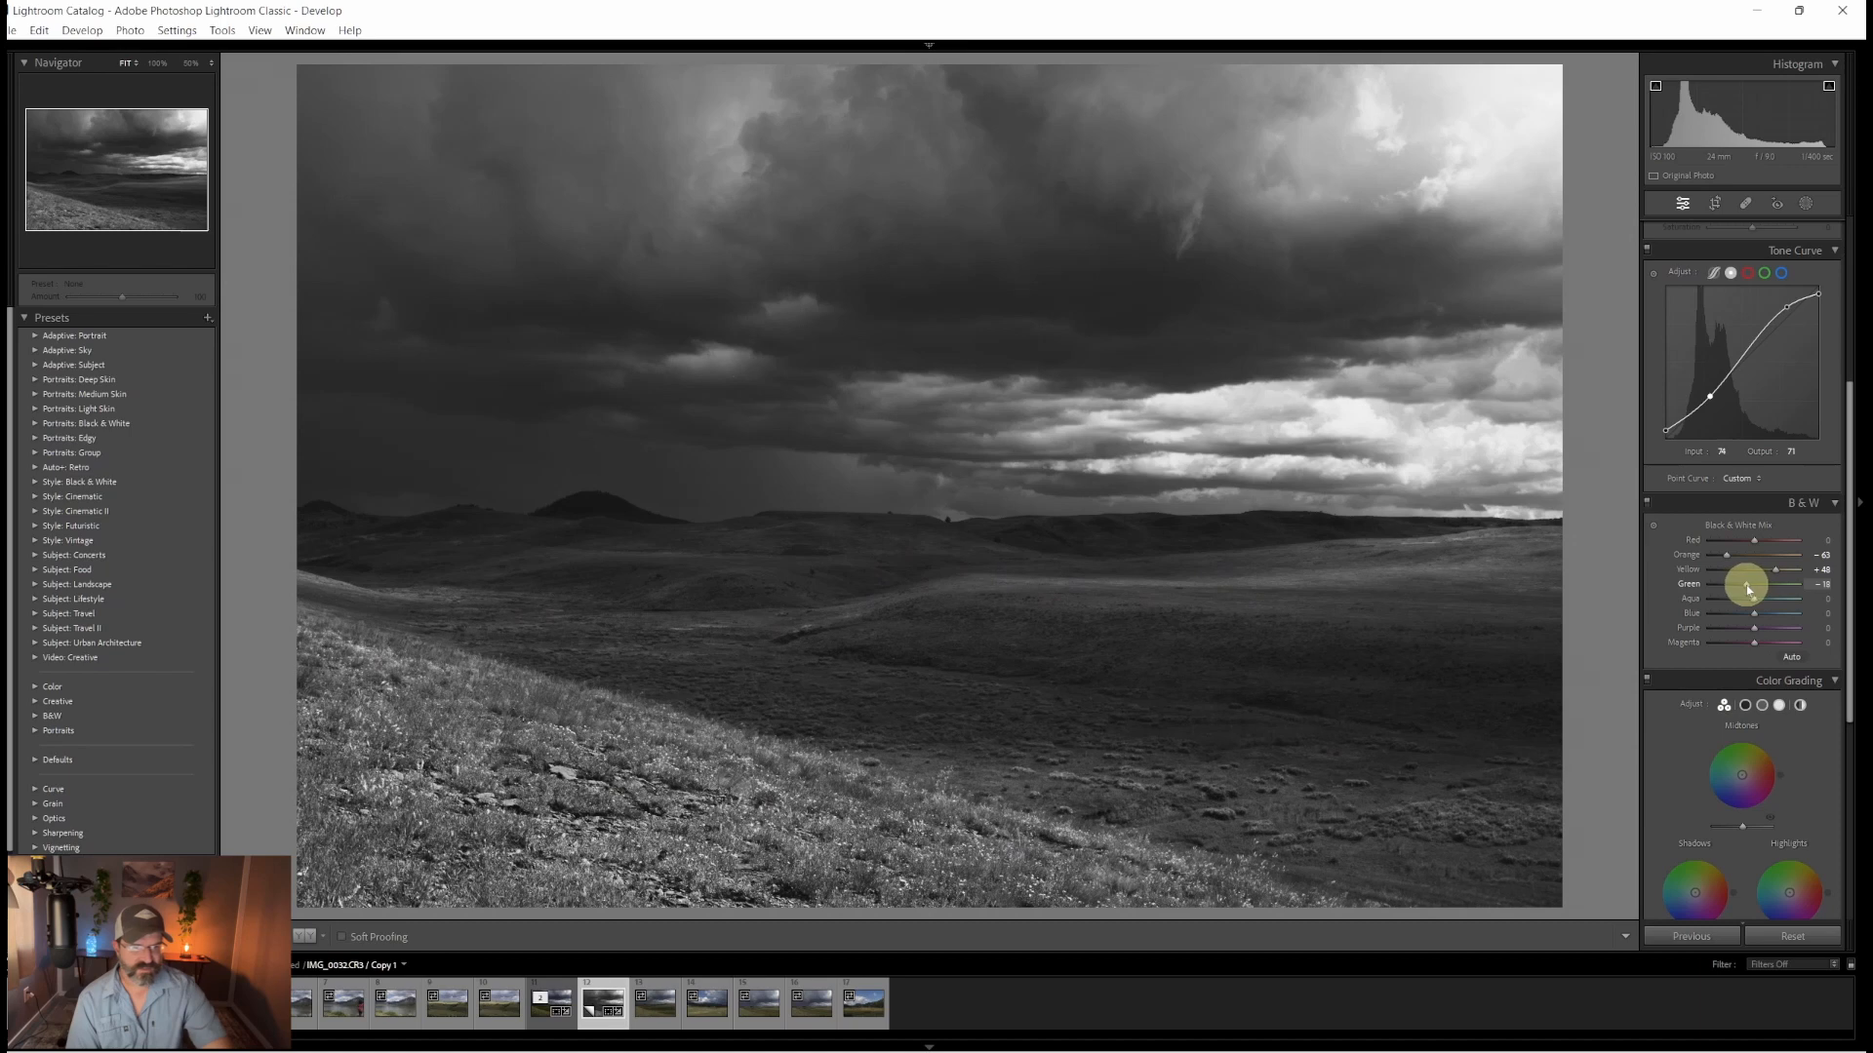
{"action": "left_click_drag", "start_coordinate": [1747, 583], "coordinate": [1743, 583]}
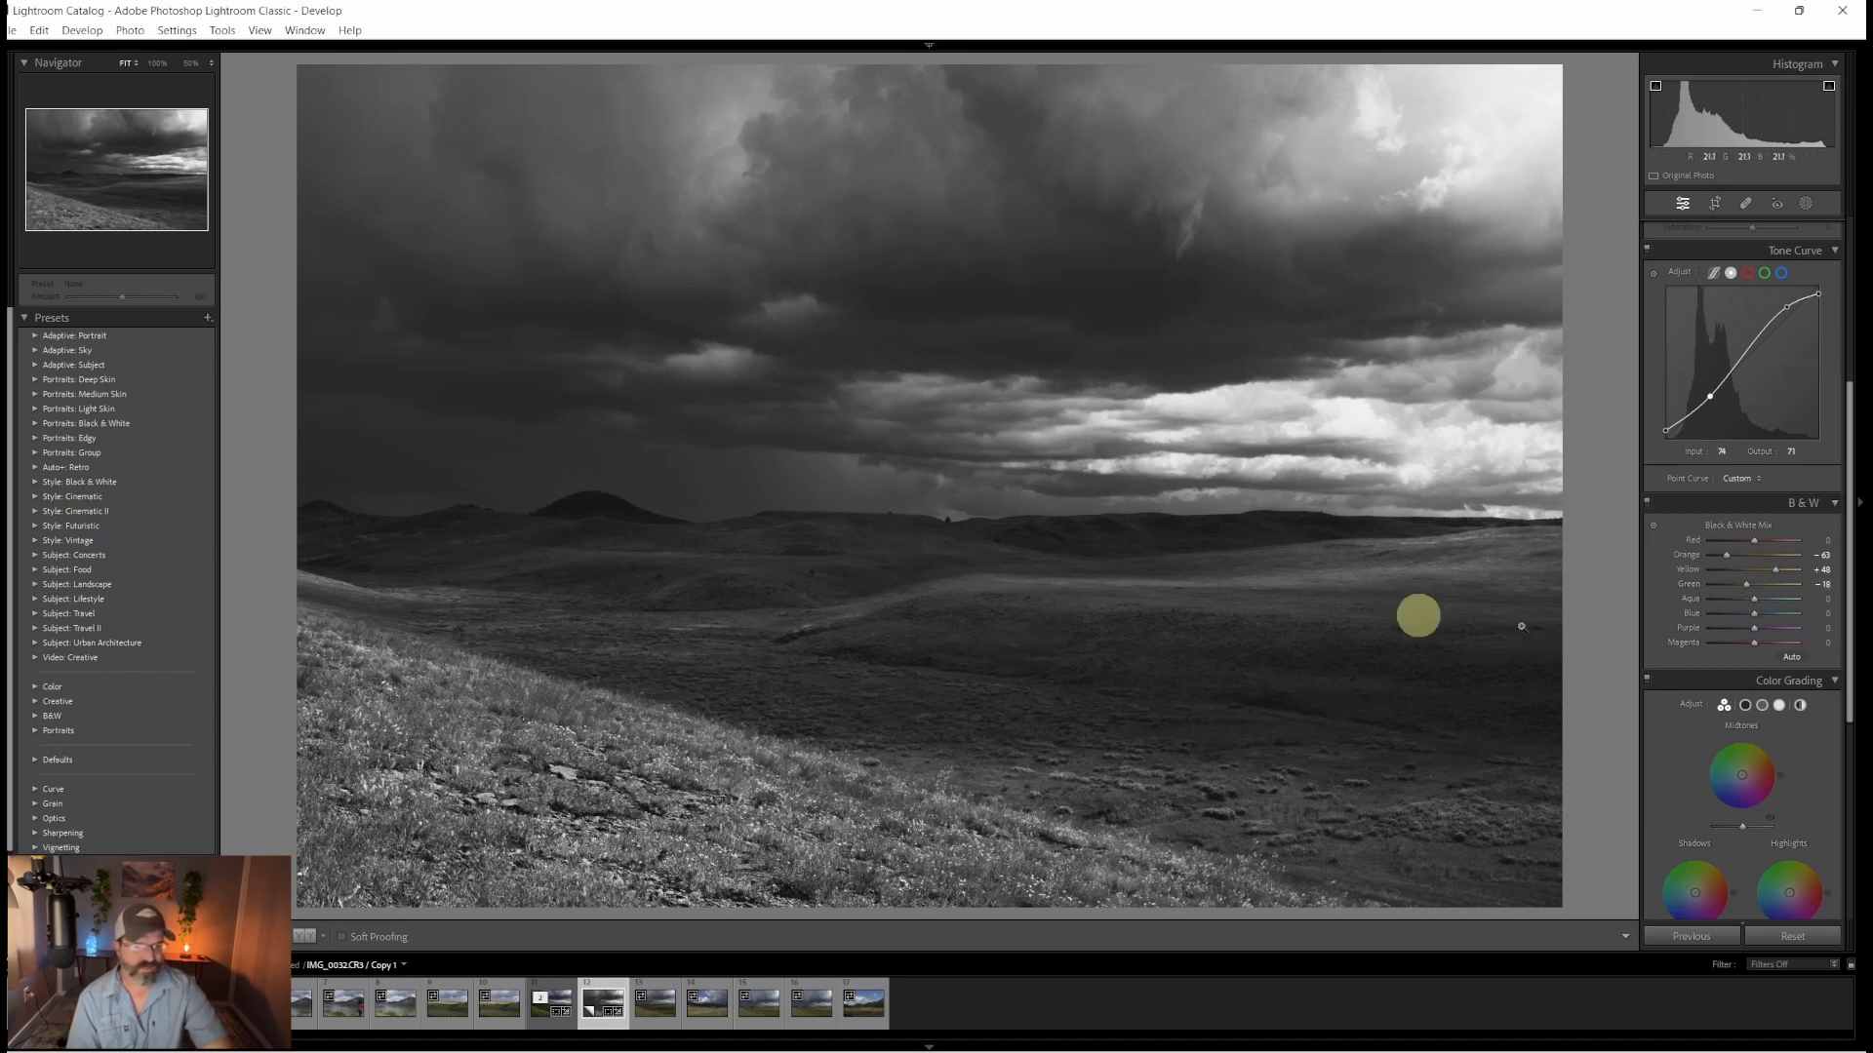
{"action": "mouse_move", "coordinate": [1754, 603]}
{"action": "left_mouse_down"}
{"action": "mouse_move", "coordinate": [1772, 615]}
{"action": "mouse_move", "coordinate": [1737, 616]}
{"action": "left_mouse_up"}
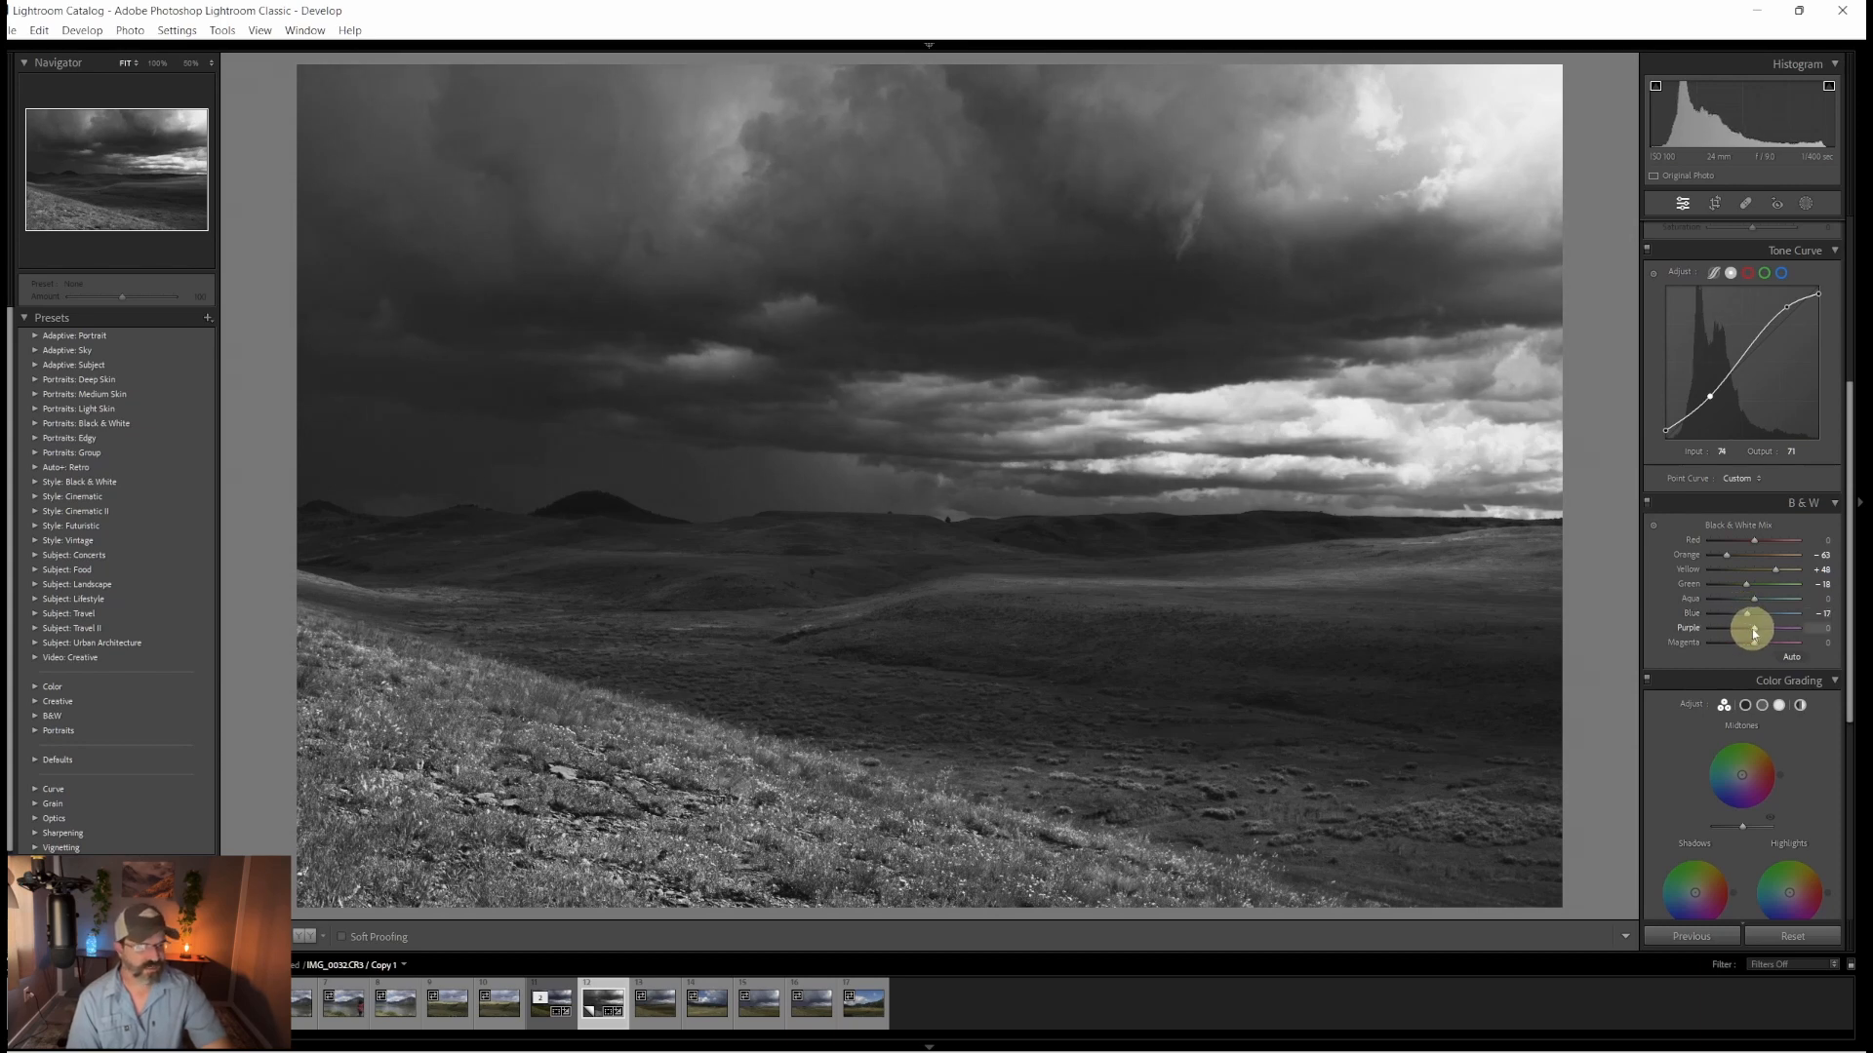
{"action": "mouse_move", "coordinate": [1757, 632]}
{"action": "left_mouse_down"}
{"action": "mouse_move", "coordinate": [1777, 628]}
{"action": "mouse_move", "coordinate": [1753, 629]}
{"action": "left_mouse_up"}
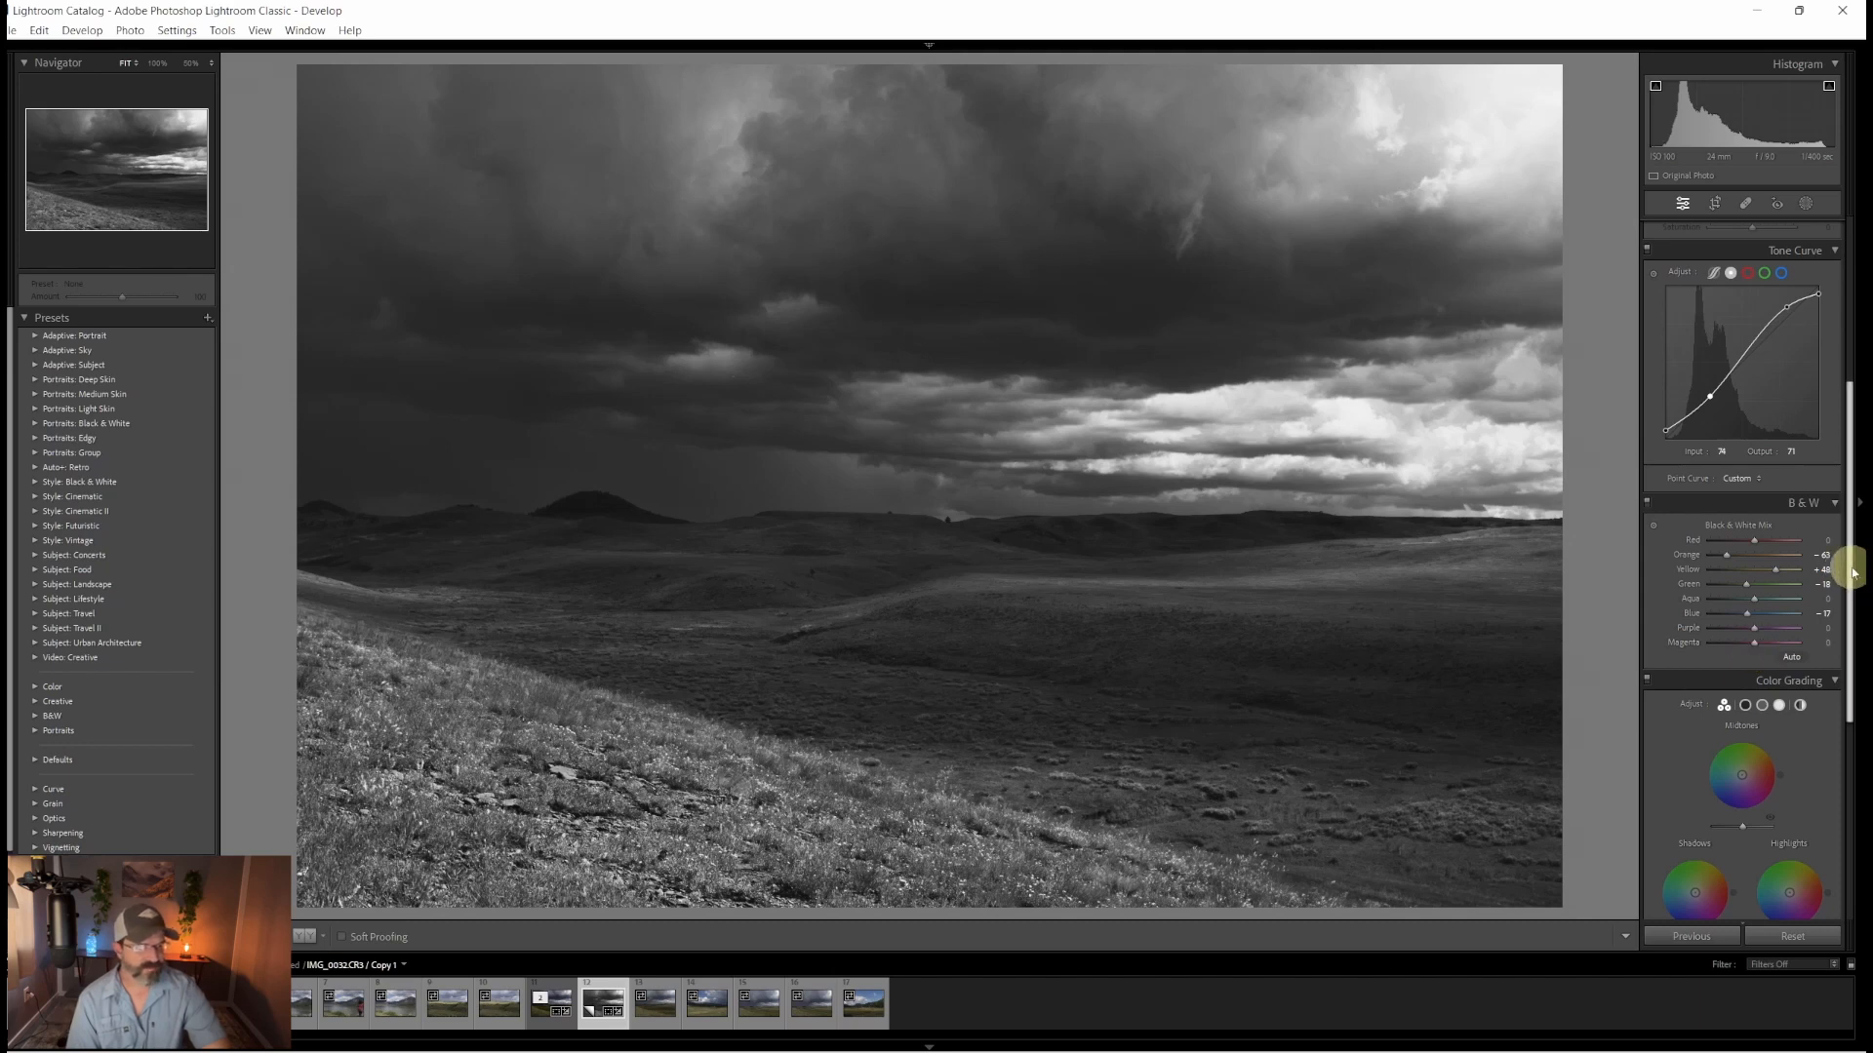
Step: Create a sky mask and subtract the hills beneath the horizon from it using a brush with Auto Mask
{"action": "left_click_drag", "start_coordinate": [1853, 572], "coordinate": [1861, 402]}
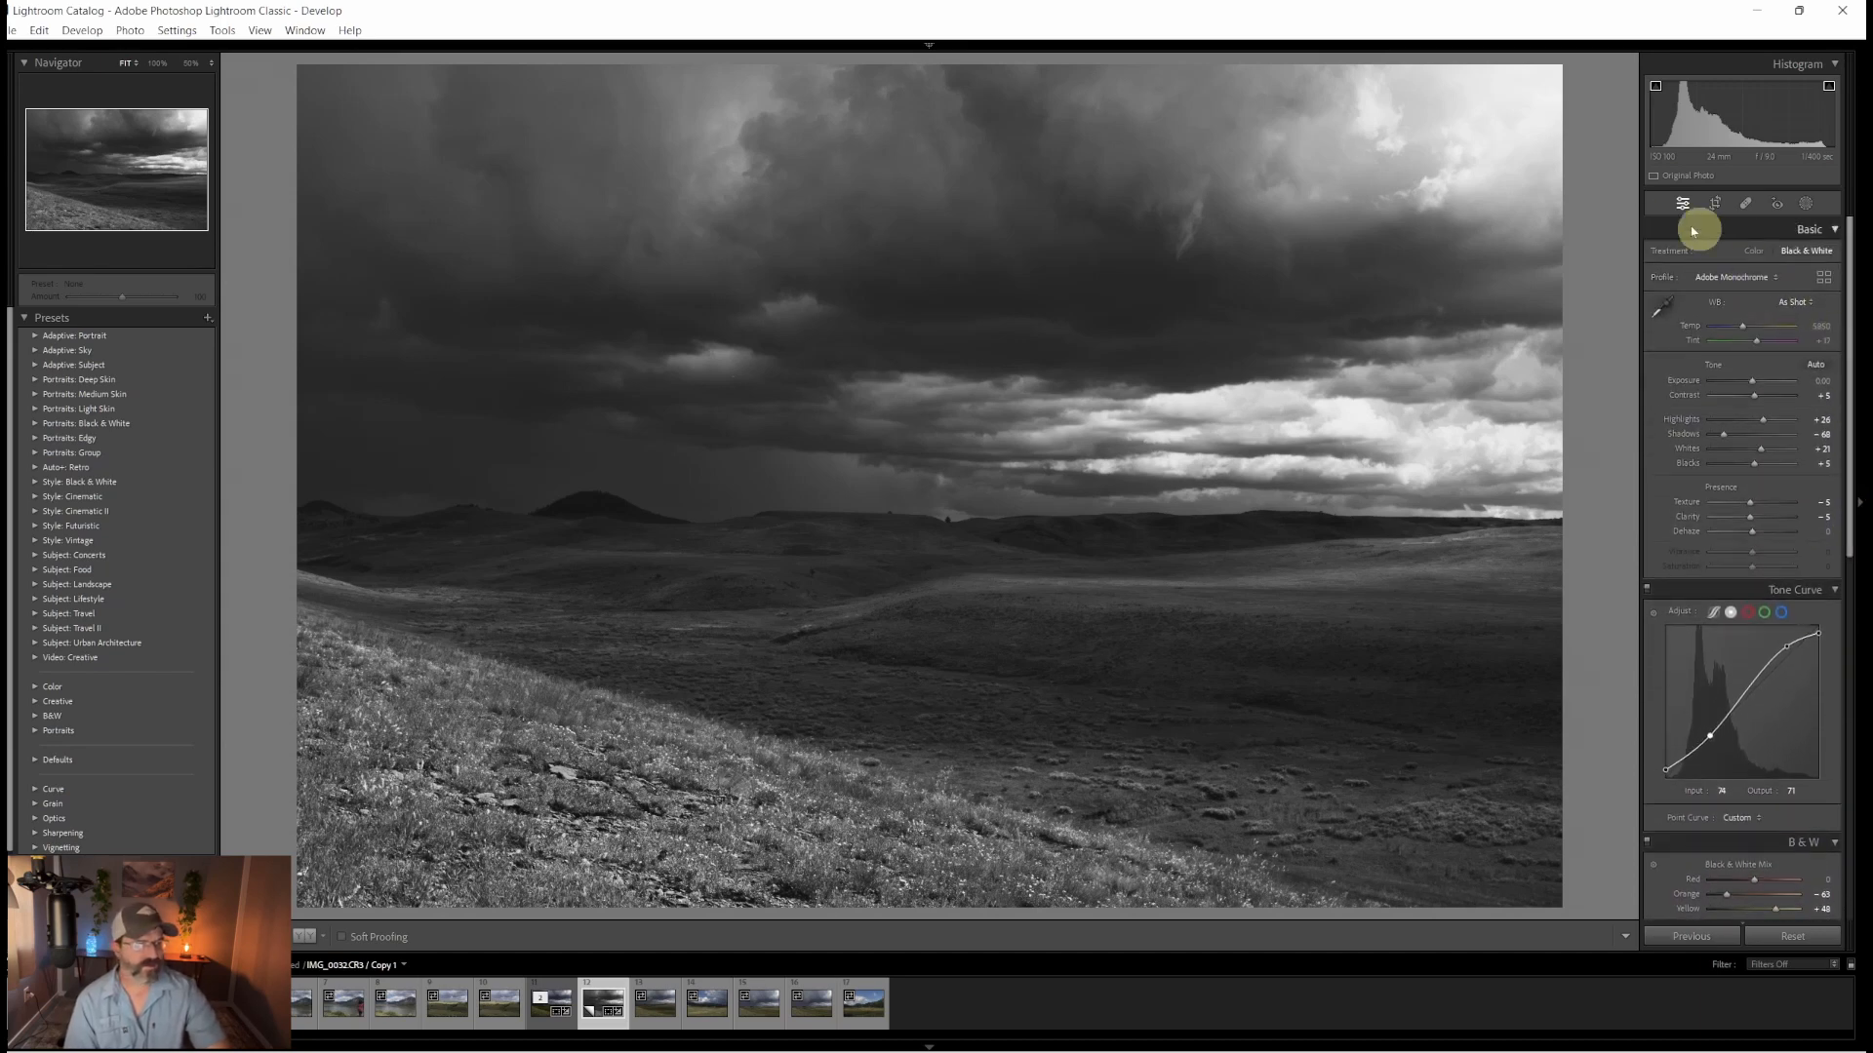
{"action": "left_click", "coordinate": [1807, 204]}
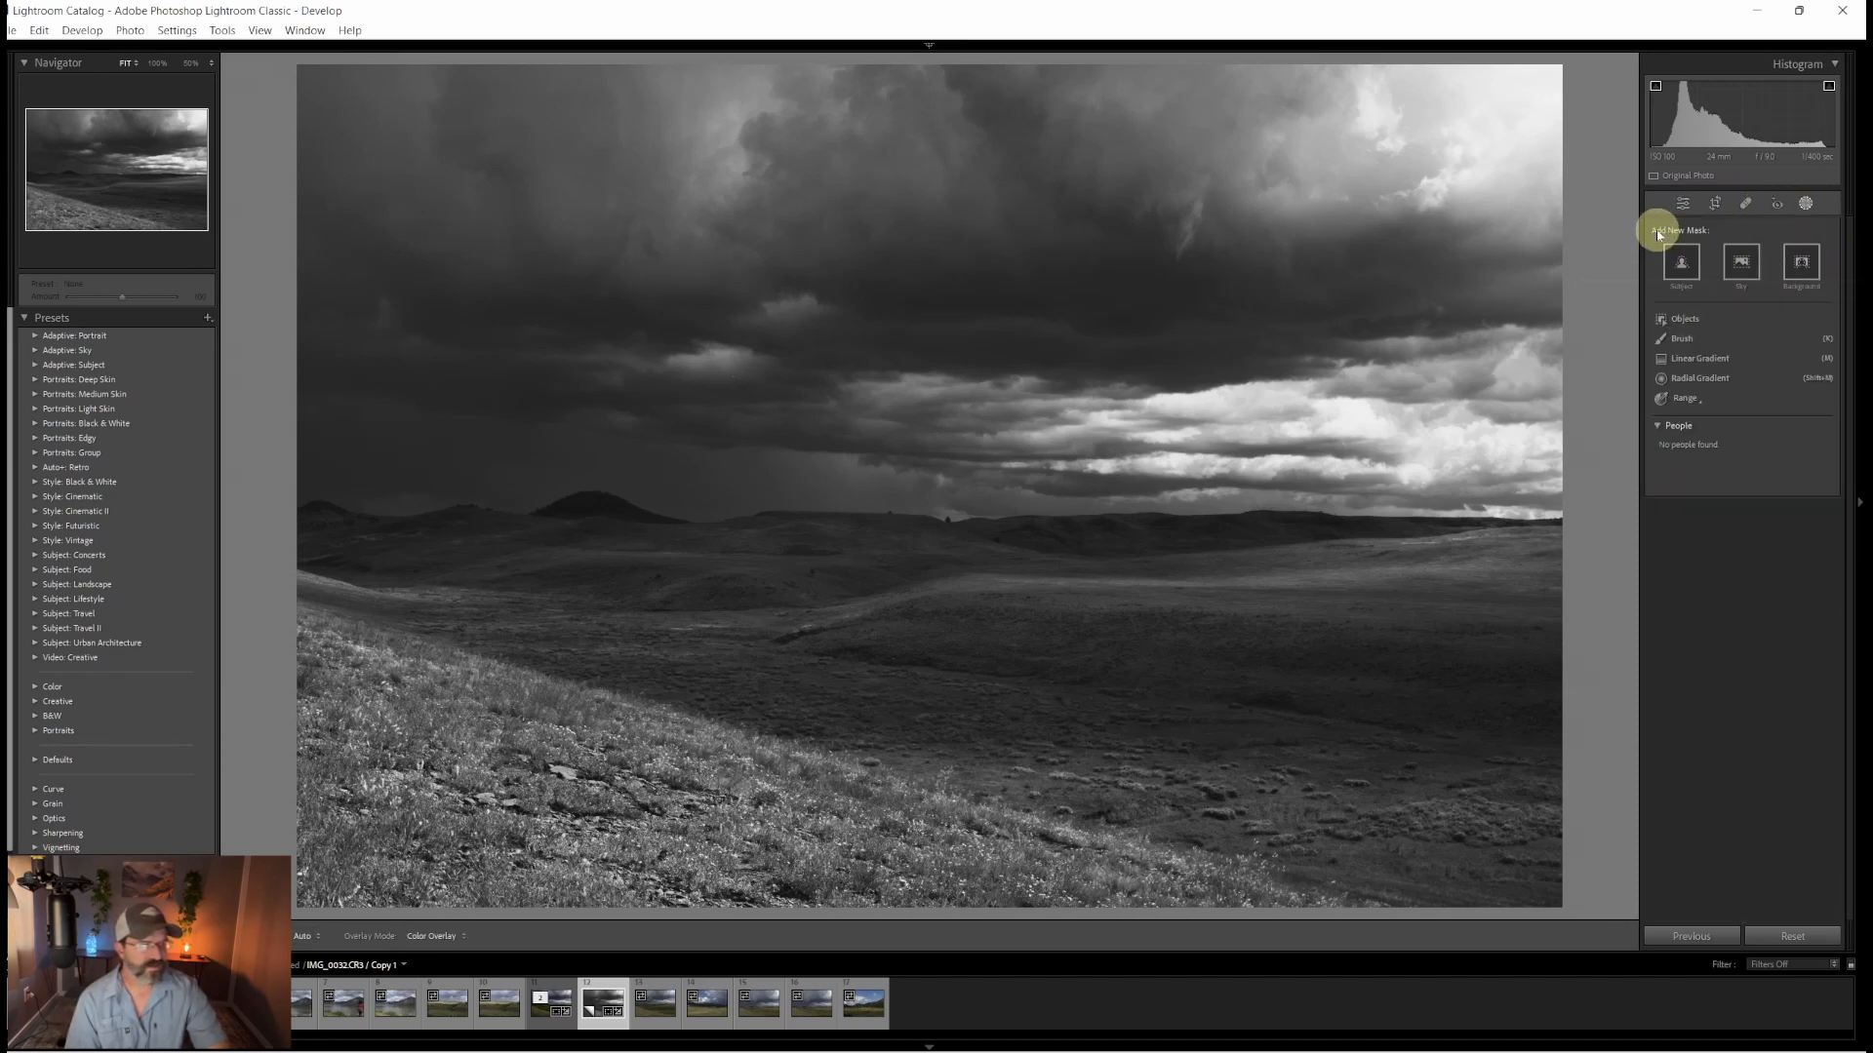
{"action": "left_click", "coordinate": [1739, 261]}
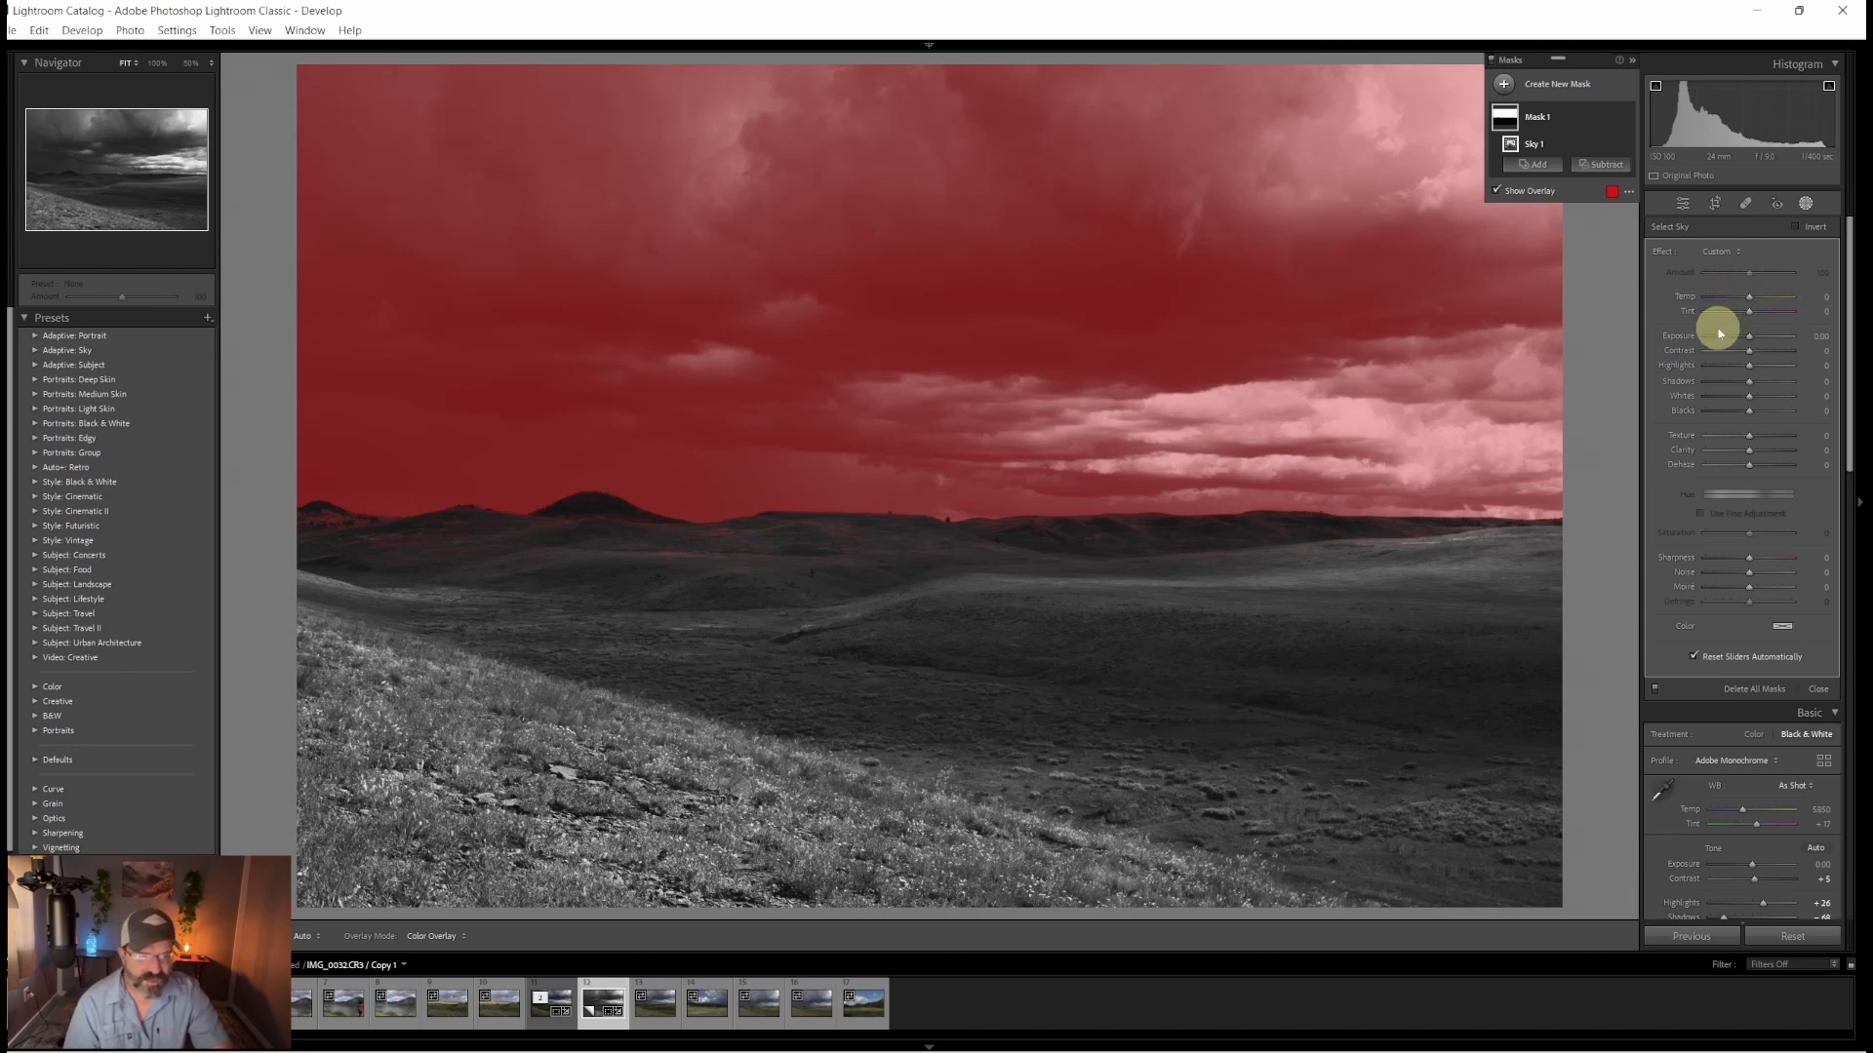
{"action": "left_click", "coordinate": [1592, 167]}
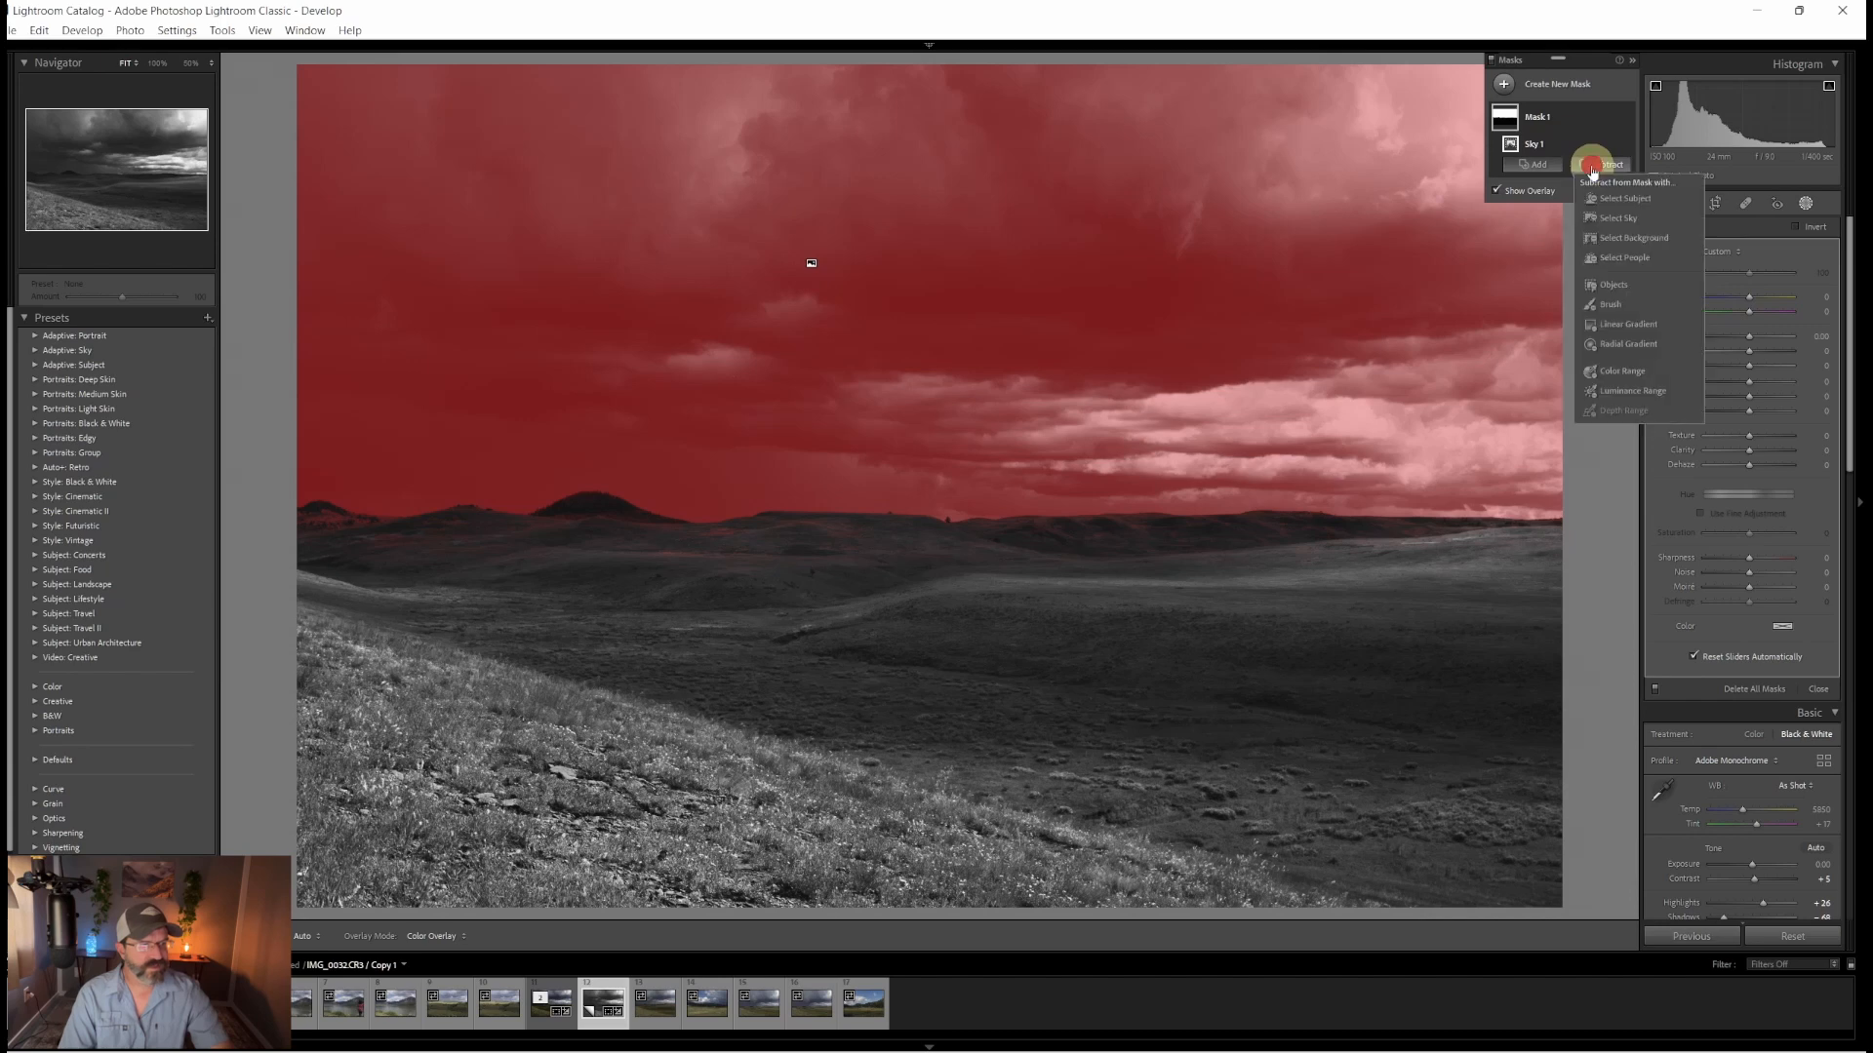
{"action": "left_click", "coordinate": [1611, 310]}
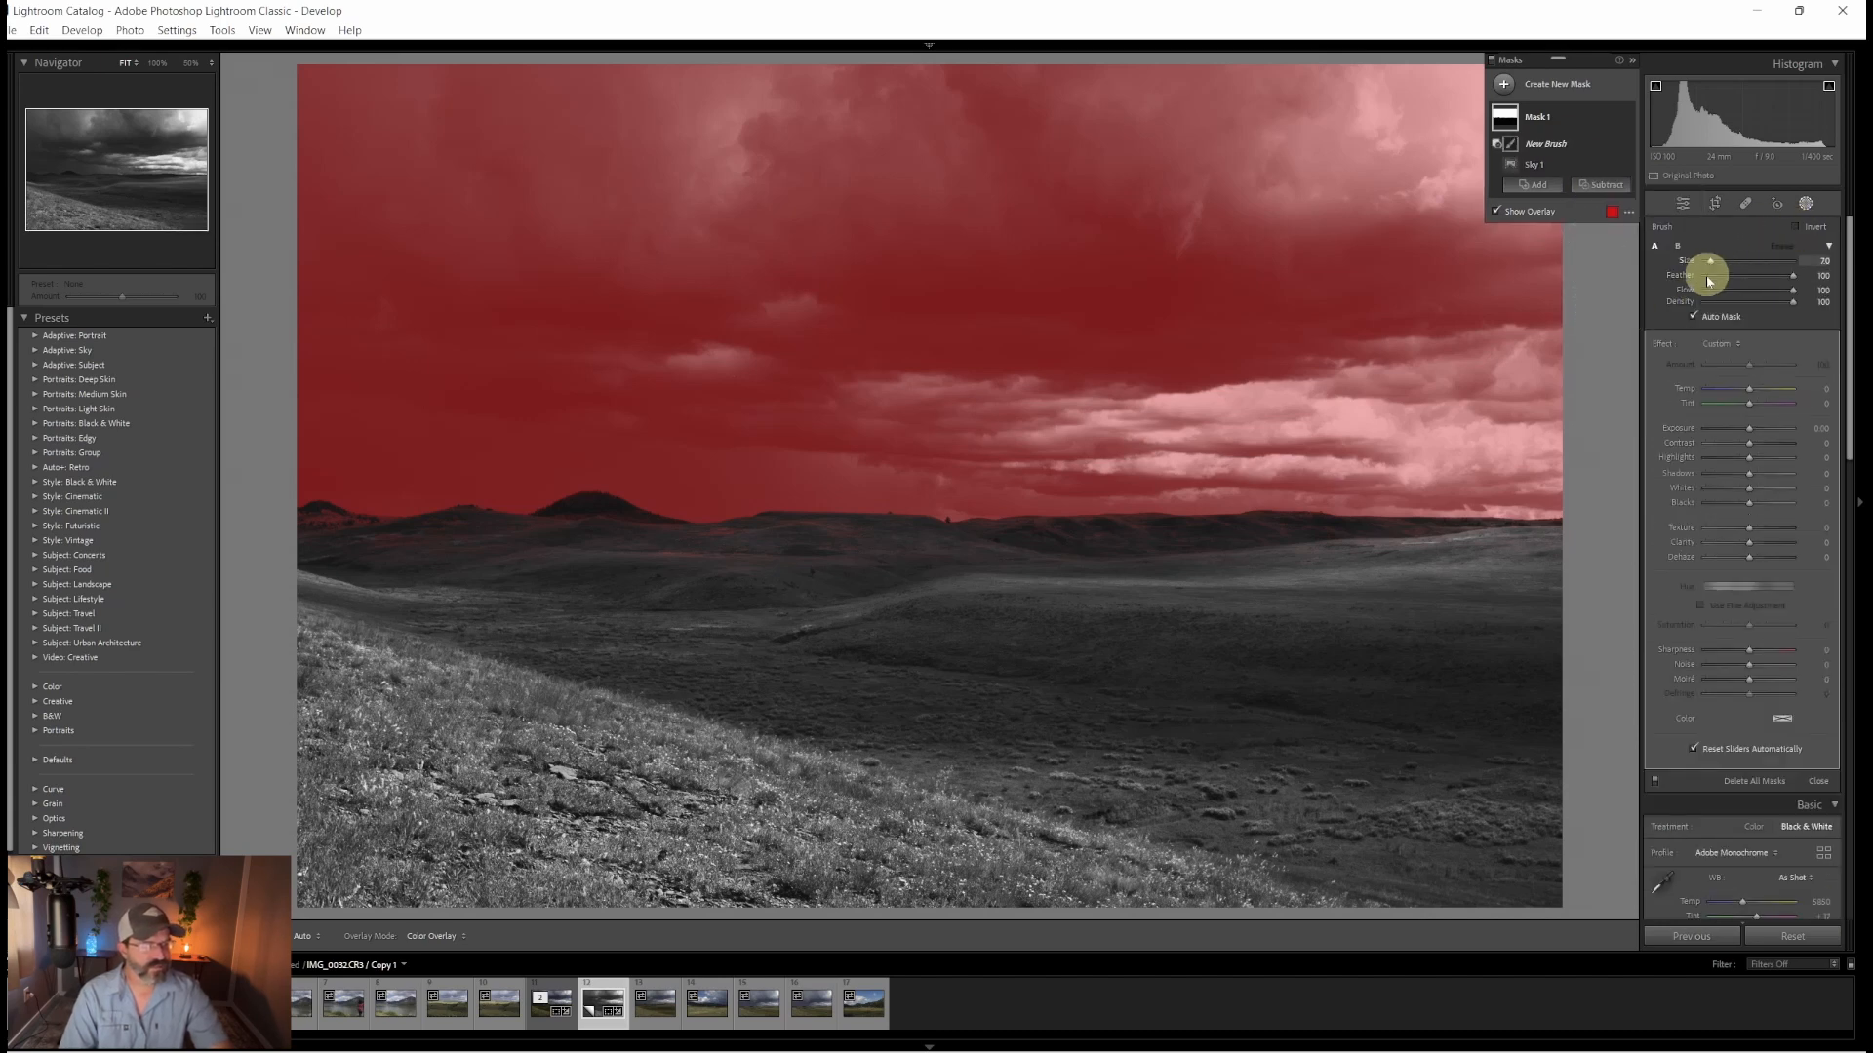
{"action": "left_click", "coordinate": [1408, 543]}
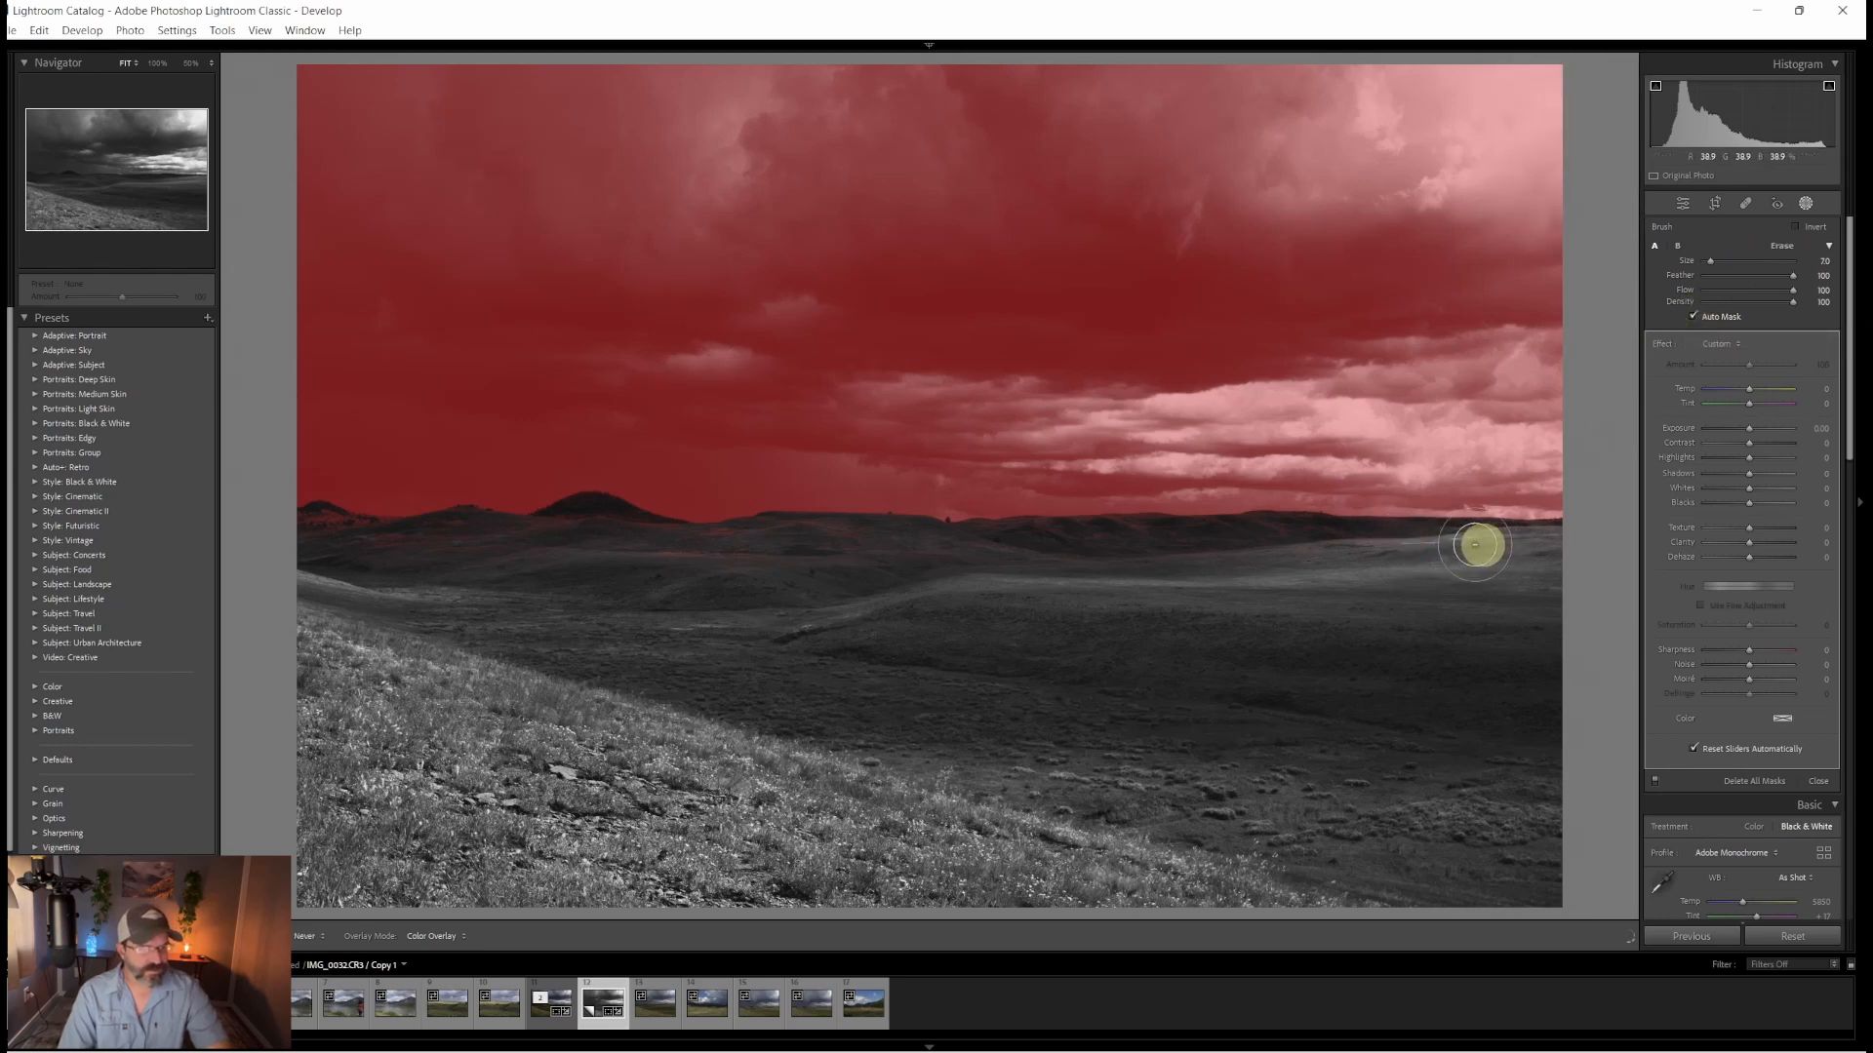
{"action": "mouse_move", "coordinate": [1480, 544]}
{"action": "left_mouse_down"}
{"action": "mouse_move", "coordinate": [300, 526]}
{"action": "mouse_move", "coordinate": [733, 562]}
{"action": "mouse_move", "coordinate": [1567, 547]}
{"action": "left_mouse_up"}
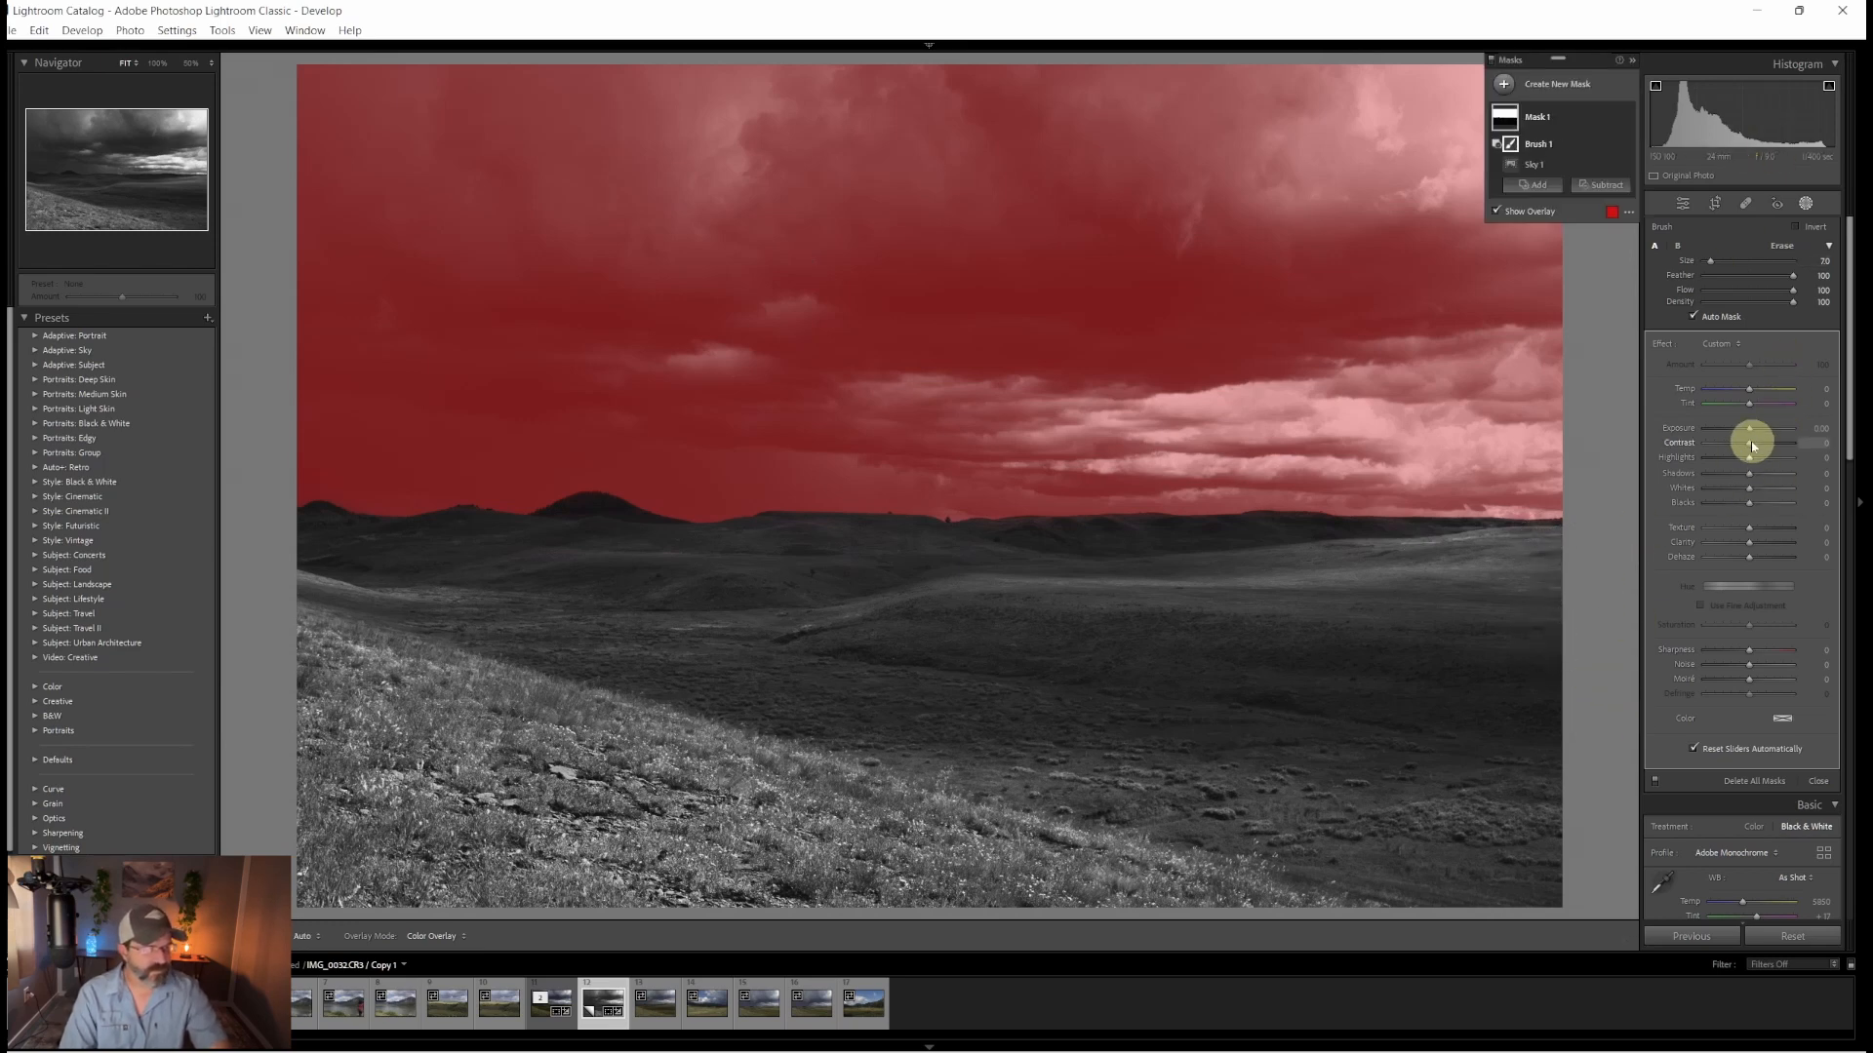
Step: Adjust the sky mask to Contrast 18, Highlights 23, Shadows -14 and Clarity -3, with slight boosts to Whites and Blacks
{"action": "left_click_drag", "start_coordinate": [1751, 446], "coordinate": [1758, 451]}
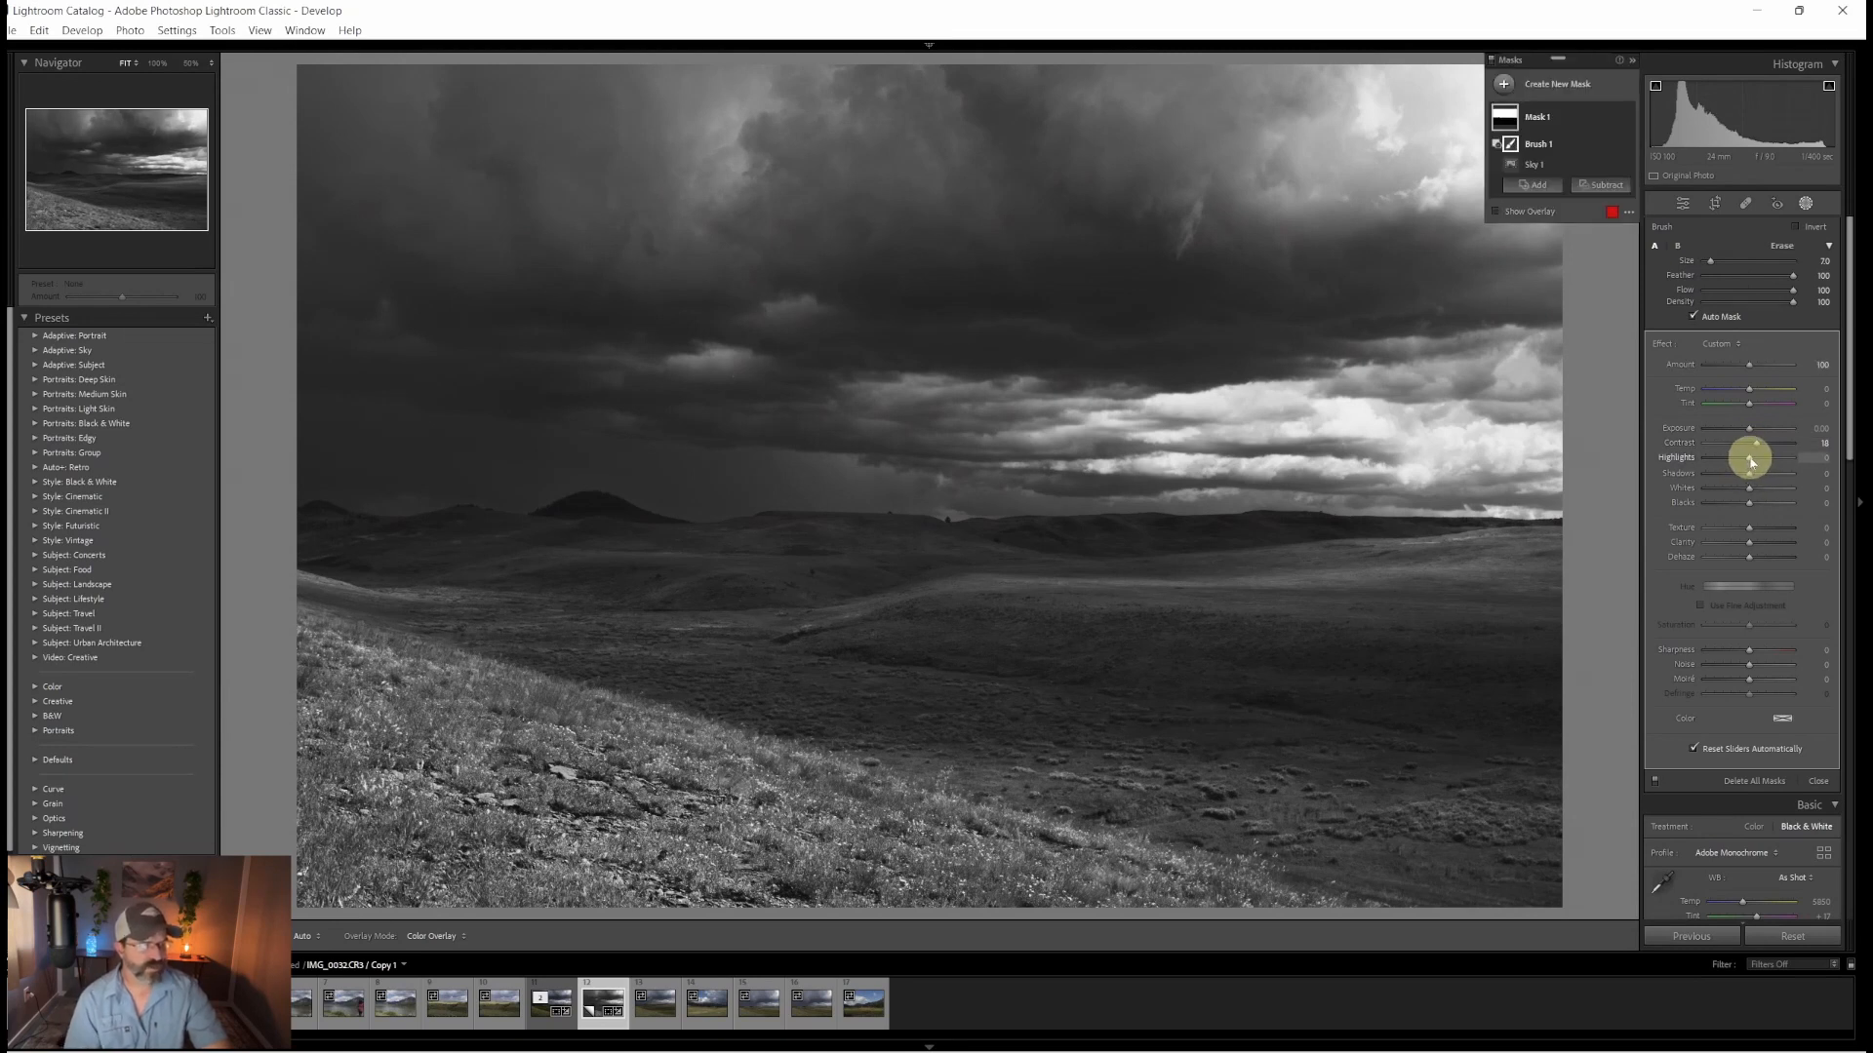
{"action": "left_click_drag", "start_coordinate": [1748, 461], "coordinate": [1752, 508]}
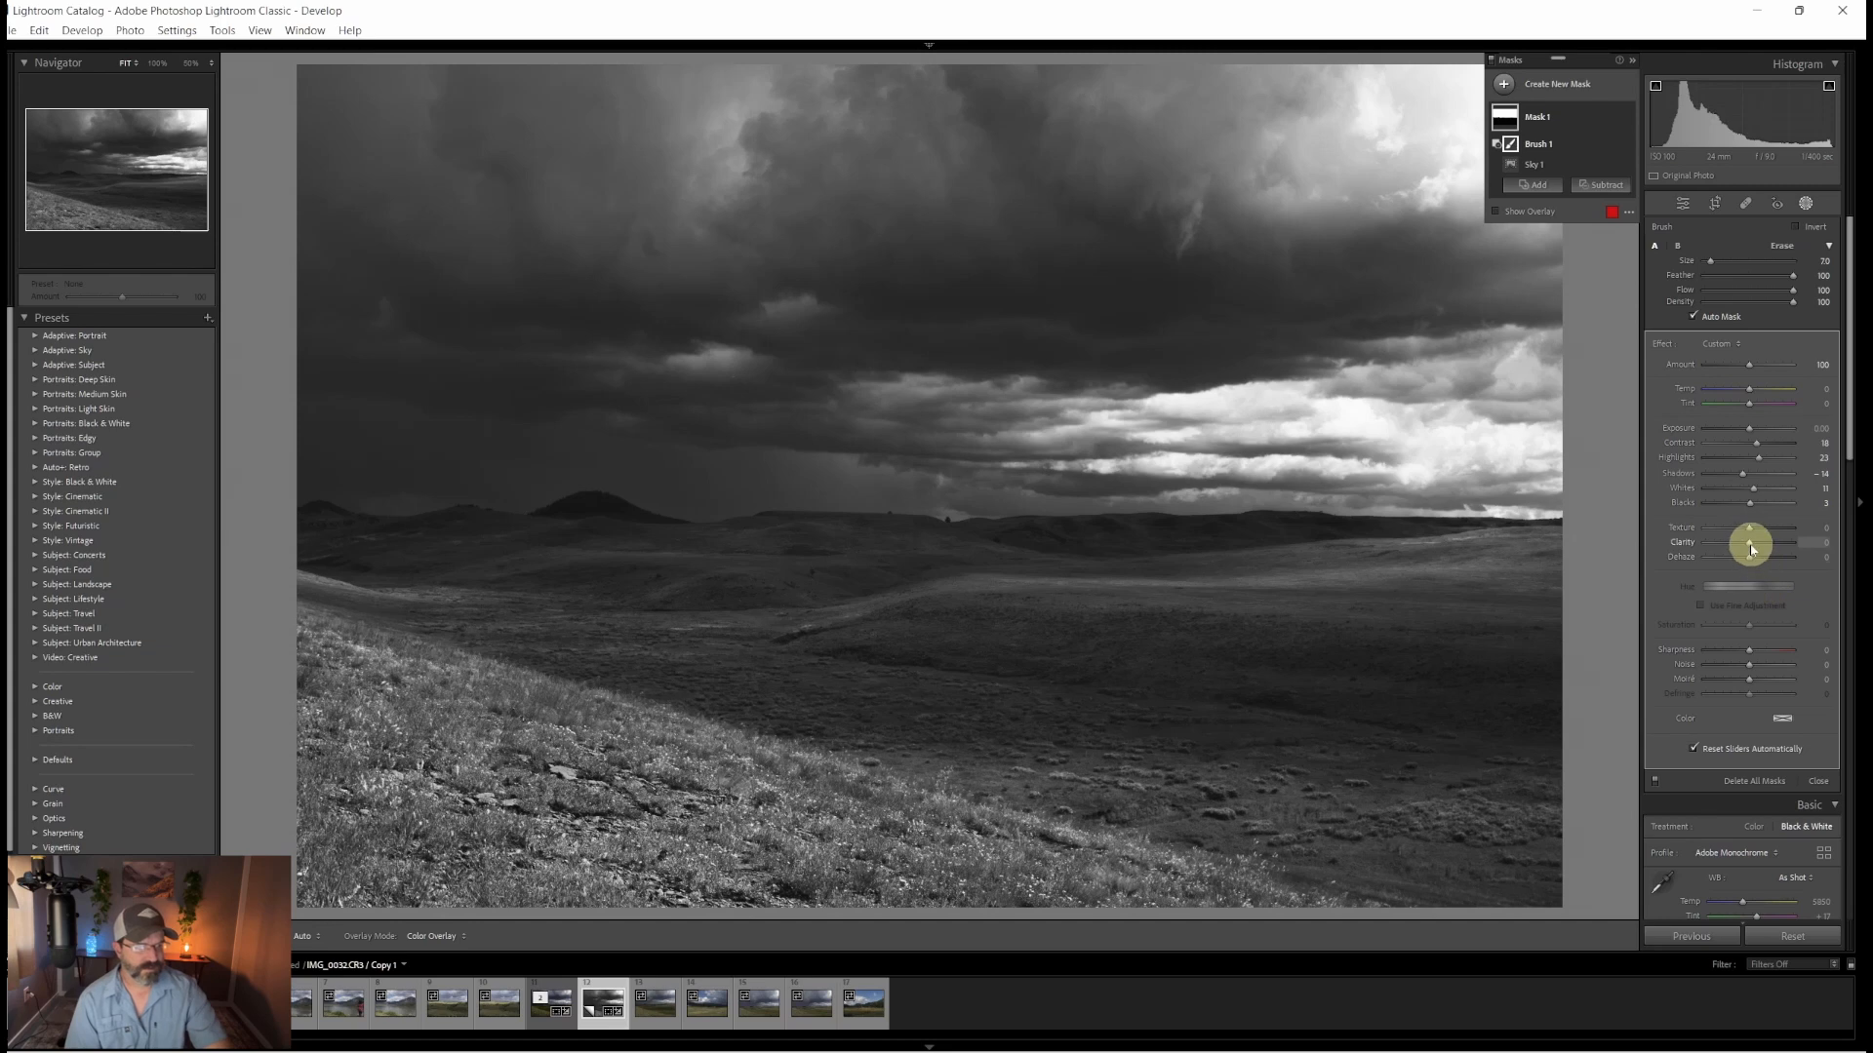
{"action": "left_click_drag", "start_coordinate": [1751, 549], "coordinate": [1751, 549]}
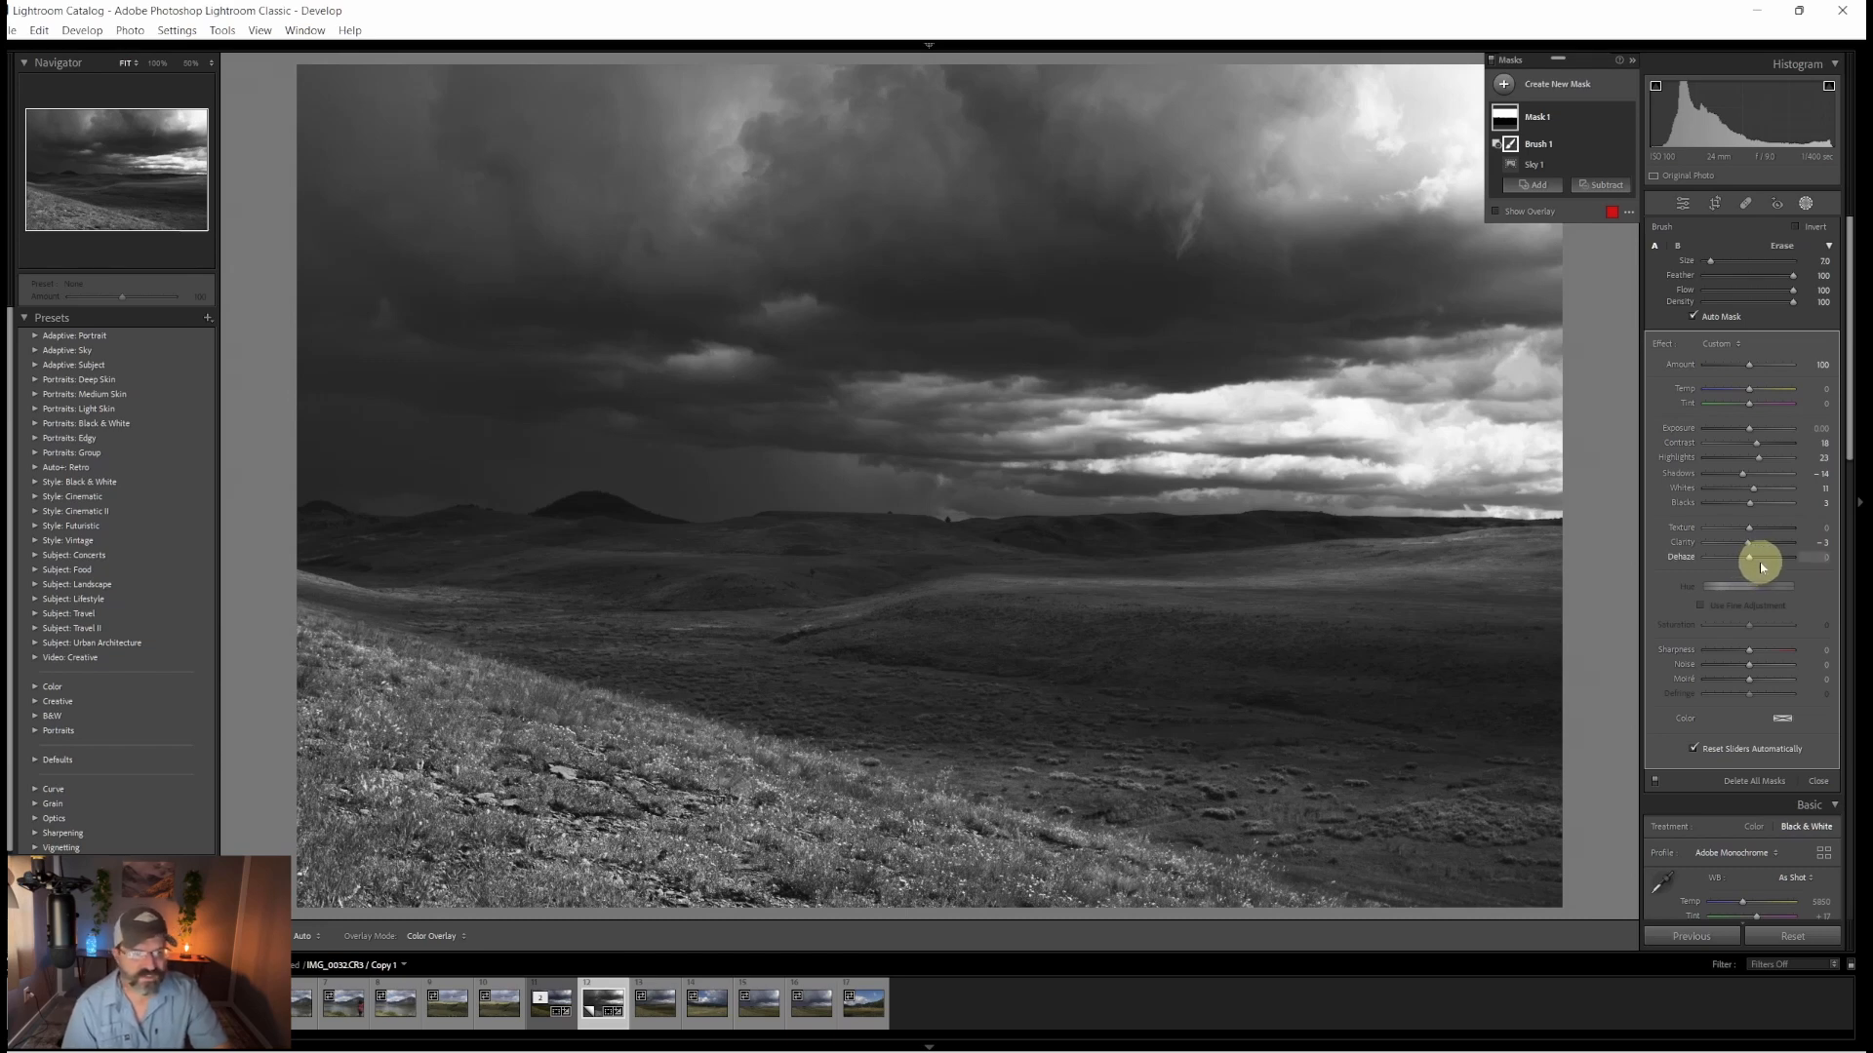
Step: Remove the spot just below the small bright cloud in the dark sky with the content-aware Remove tool at opacity 100
{"action": "left_click", "coordinate": [98, 156]}
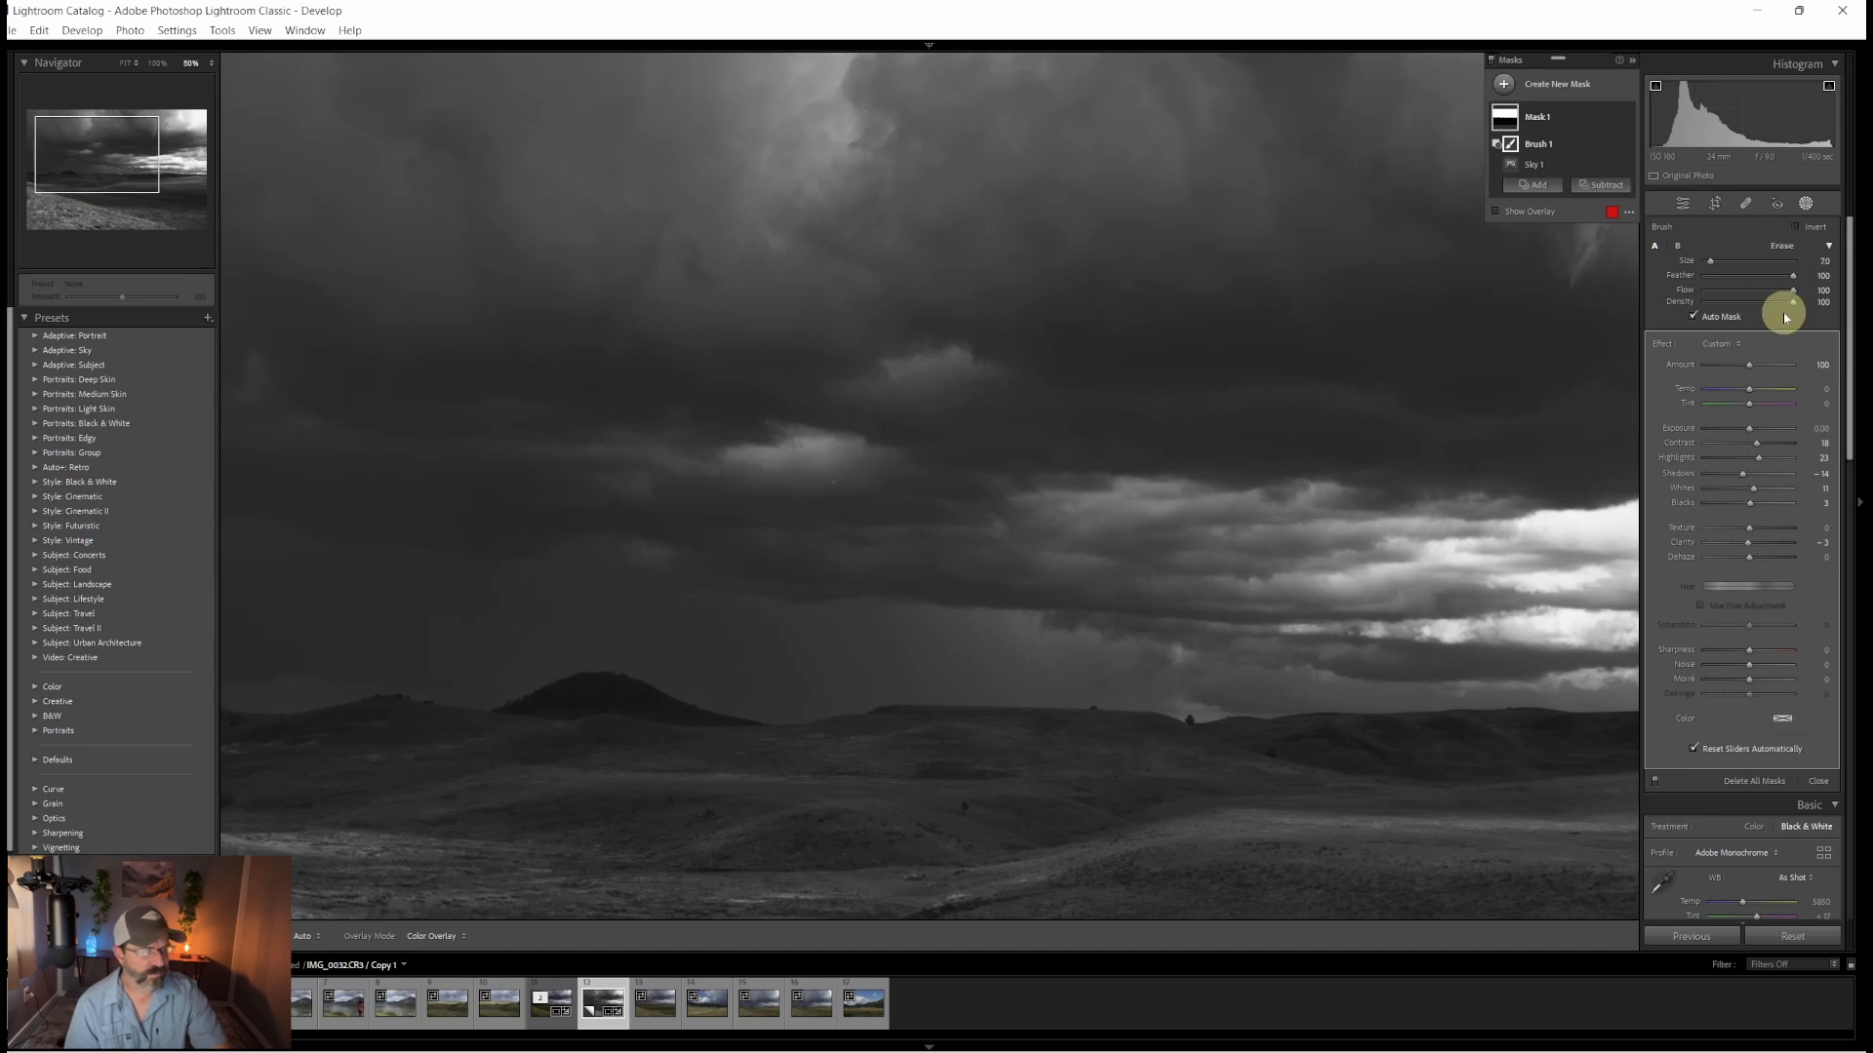
{"action": "left_click", "coordinate": [1746, 206]}
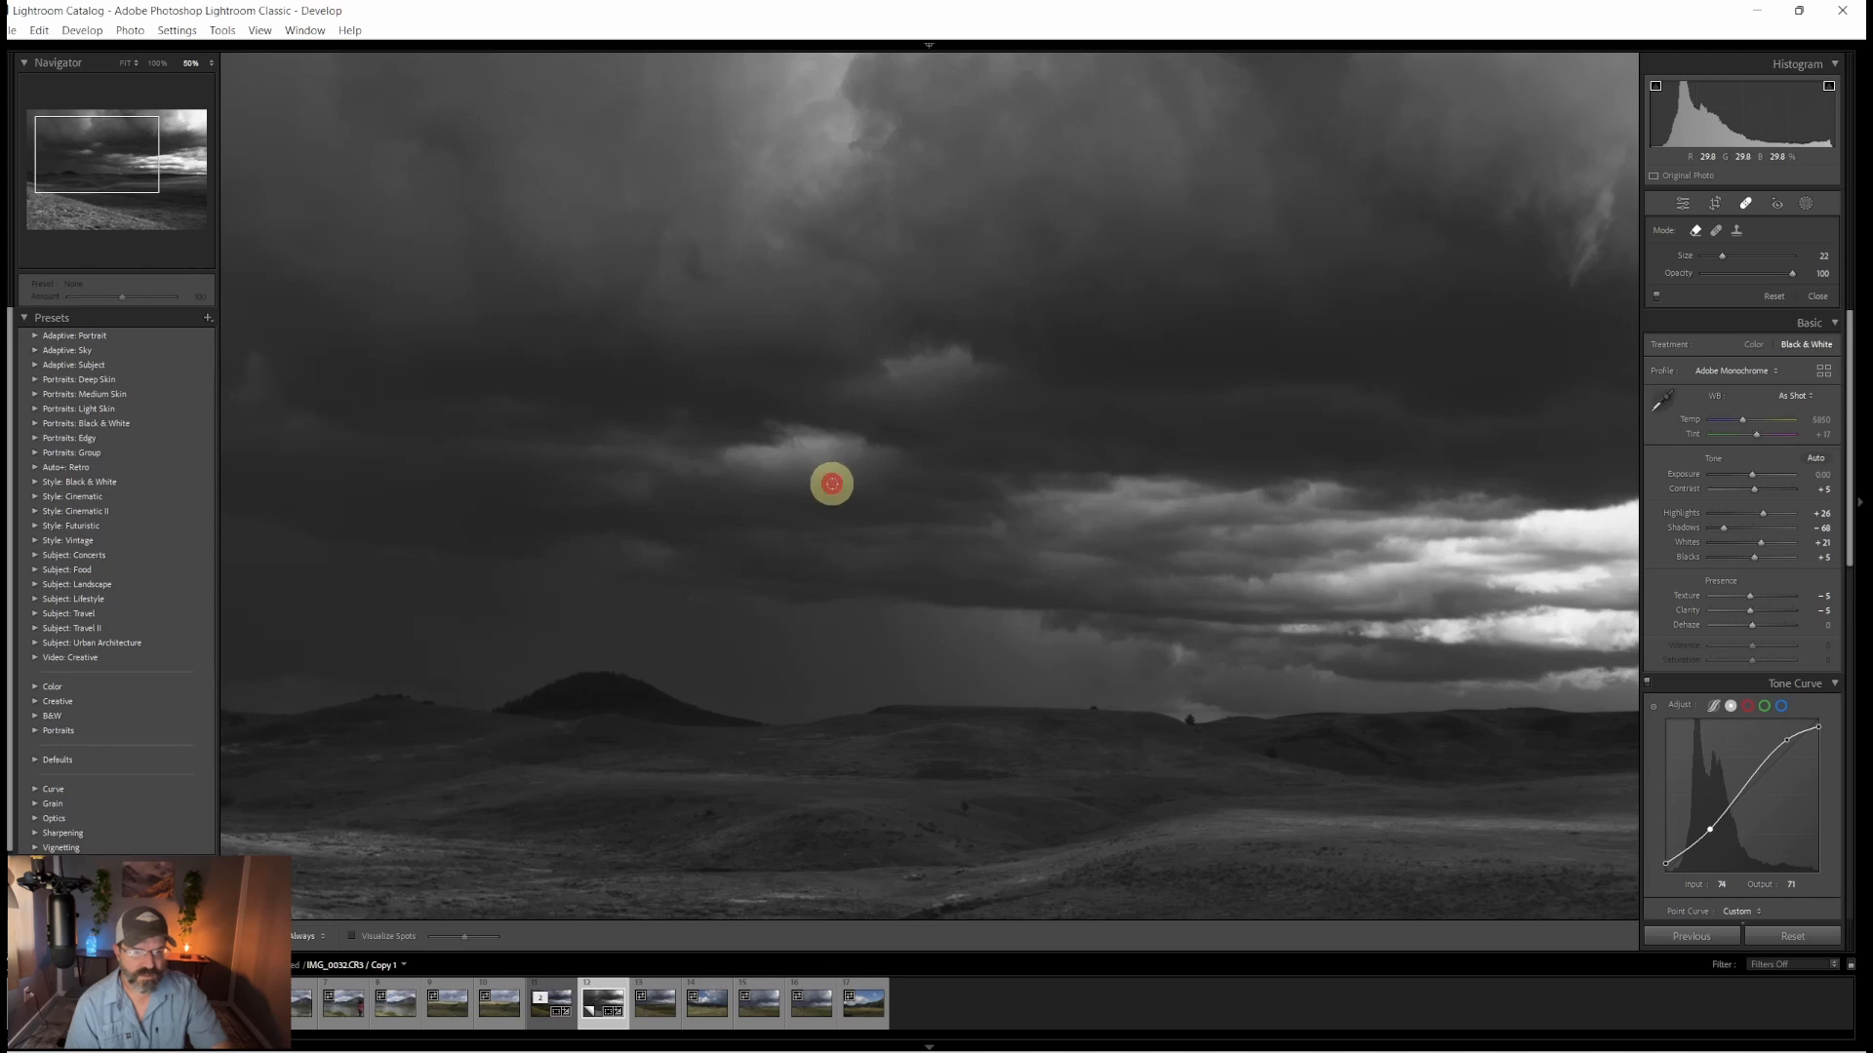
{"action": "left_click", "coordinate": [831, 484]}
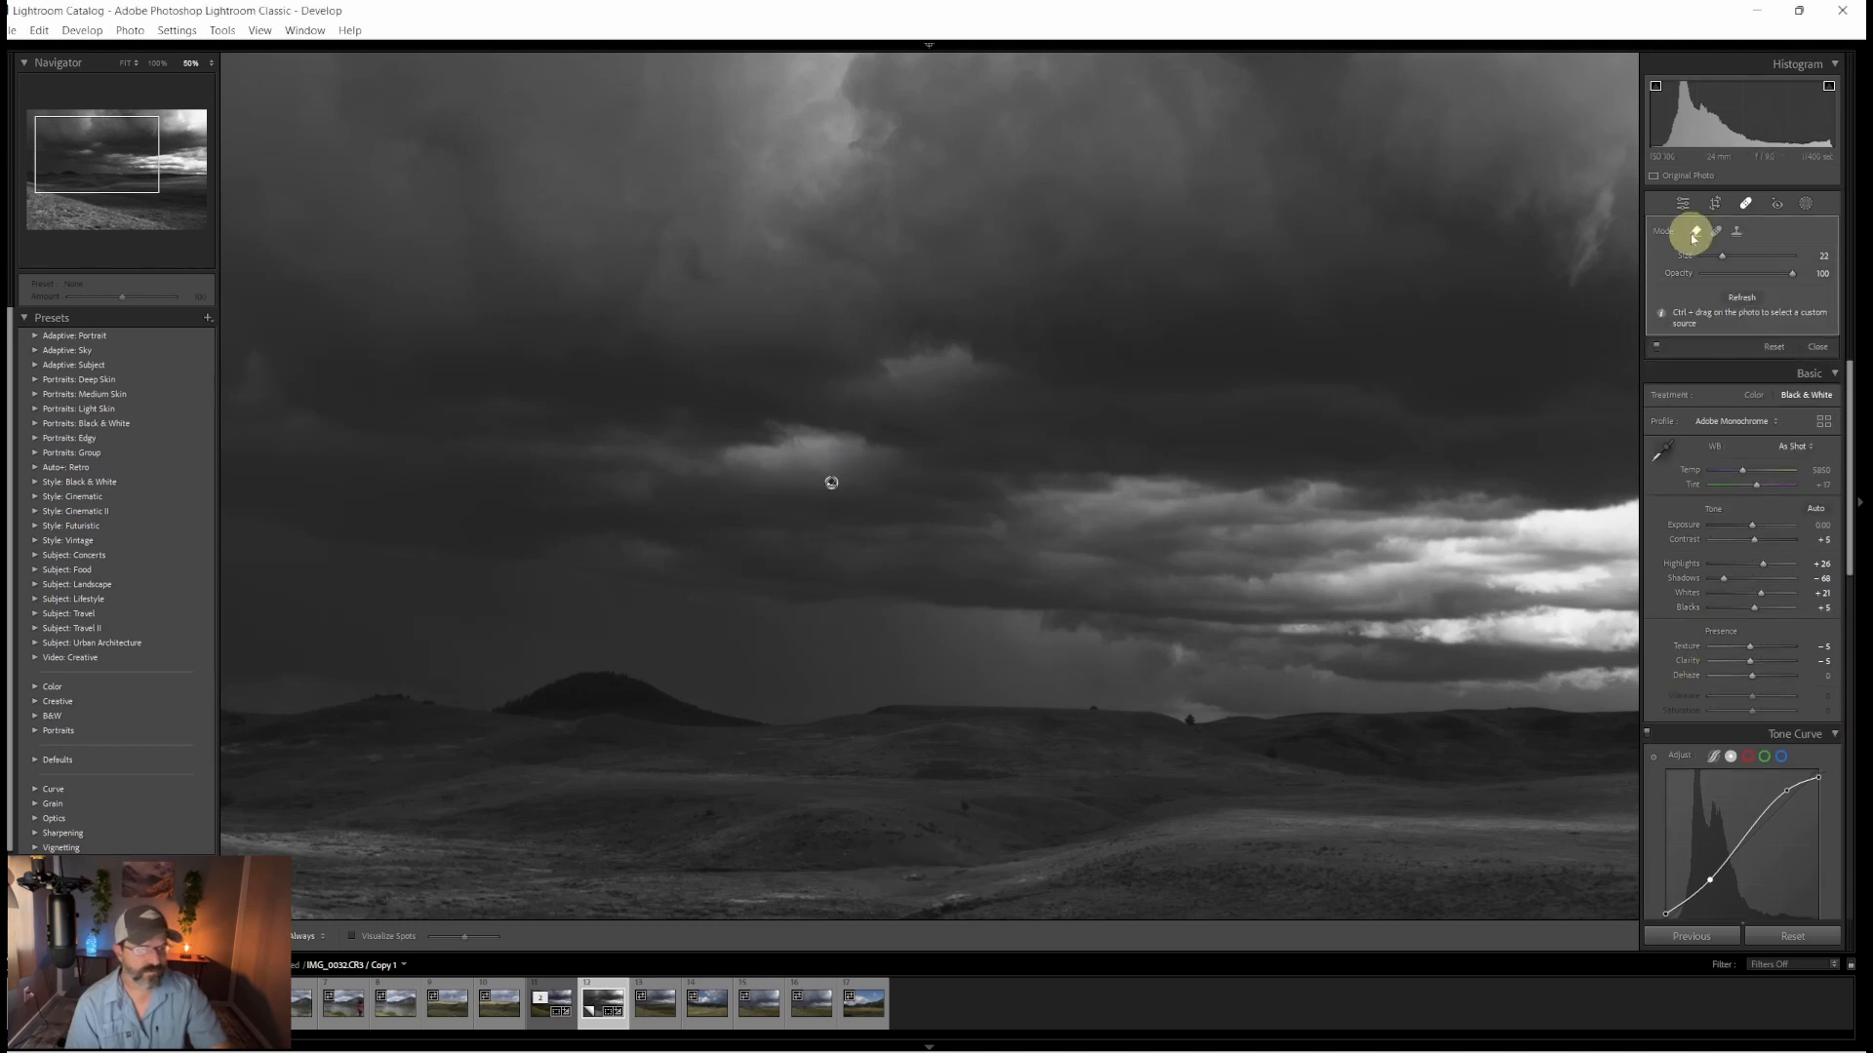
{"action": "left_click", "coordinate": [1684, 206]}
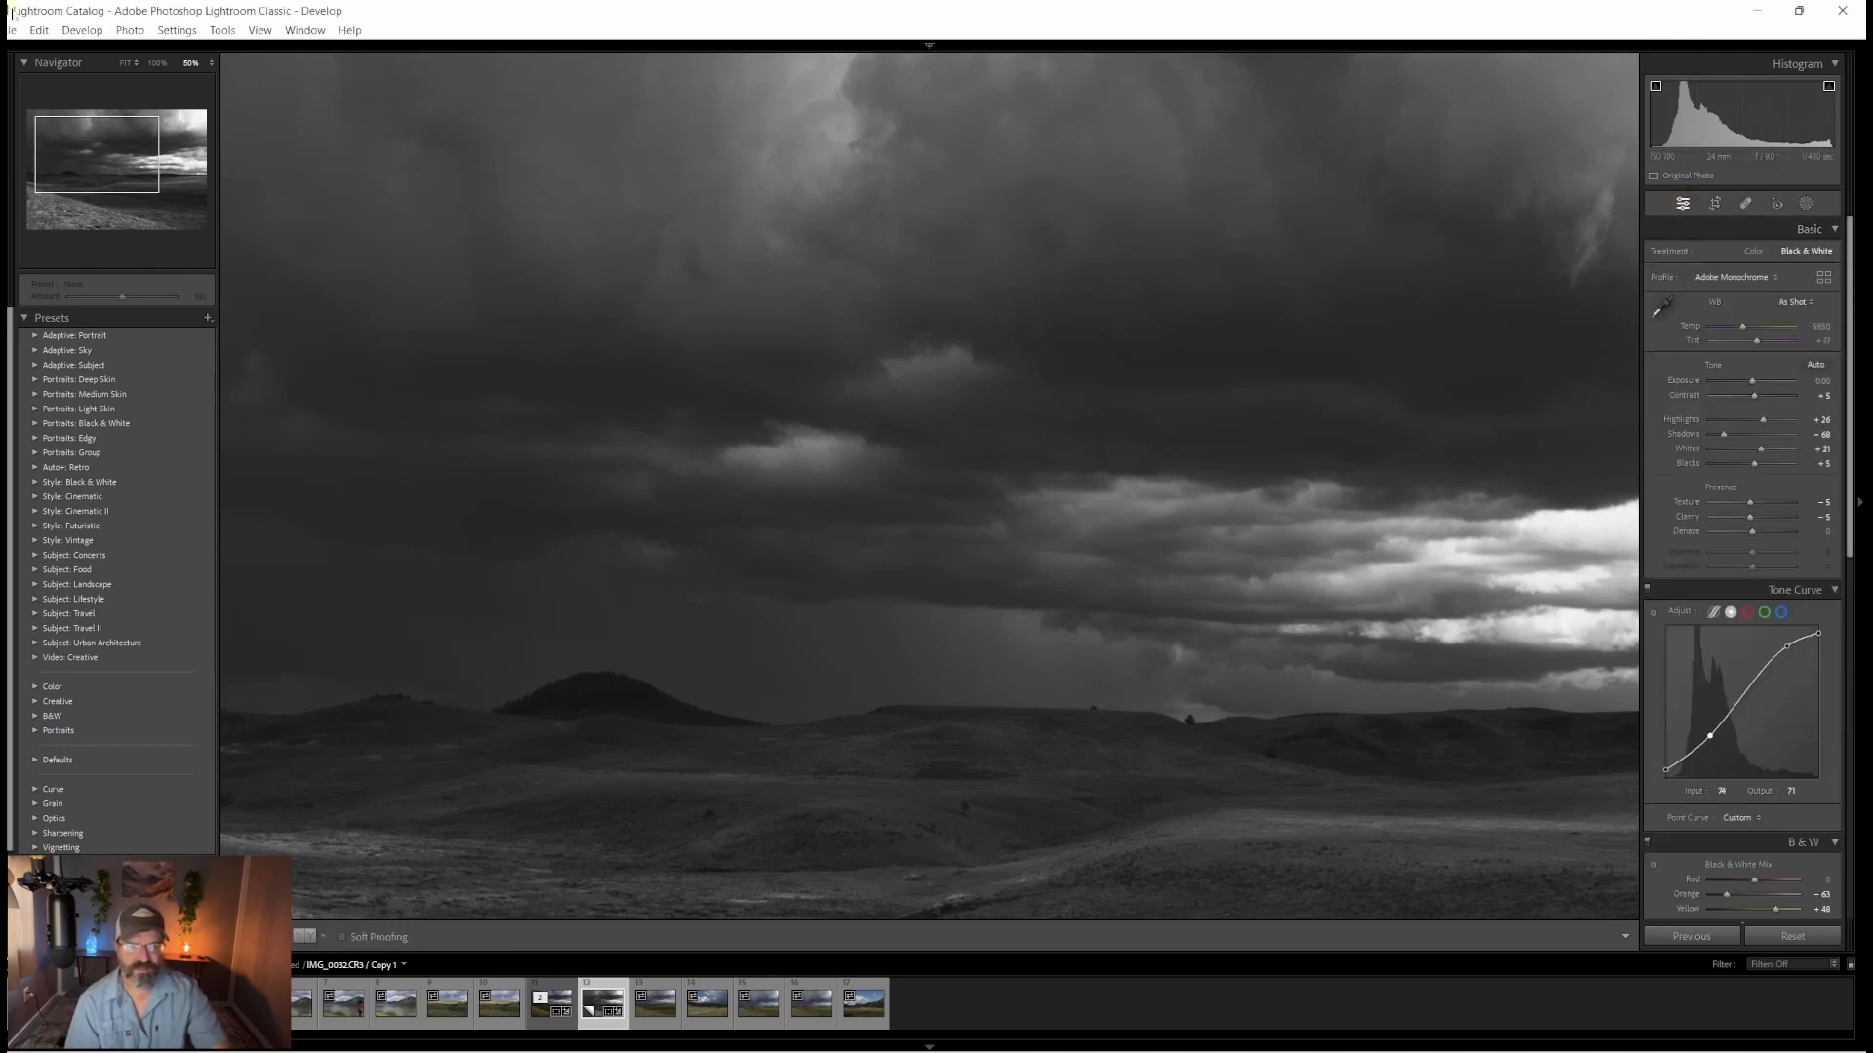
{"action": "left_click", "coordinate": [117, 170]}
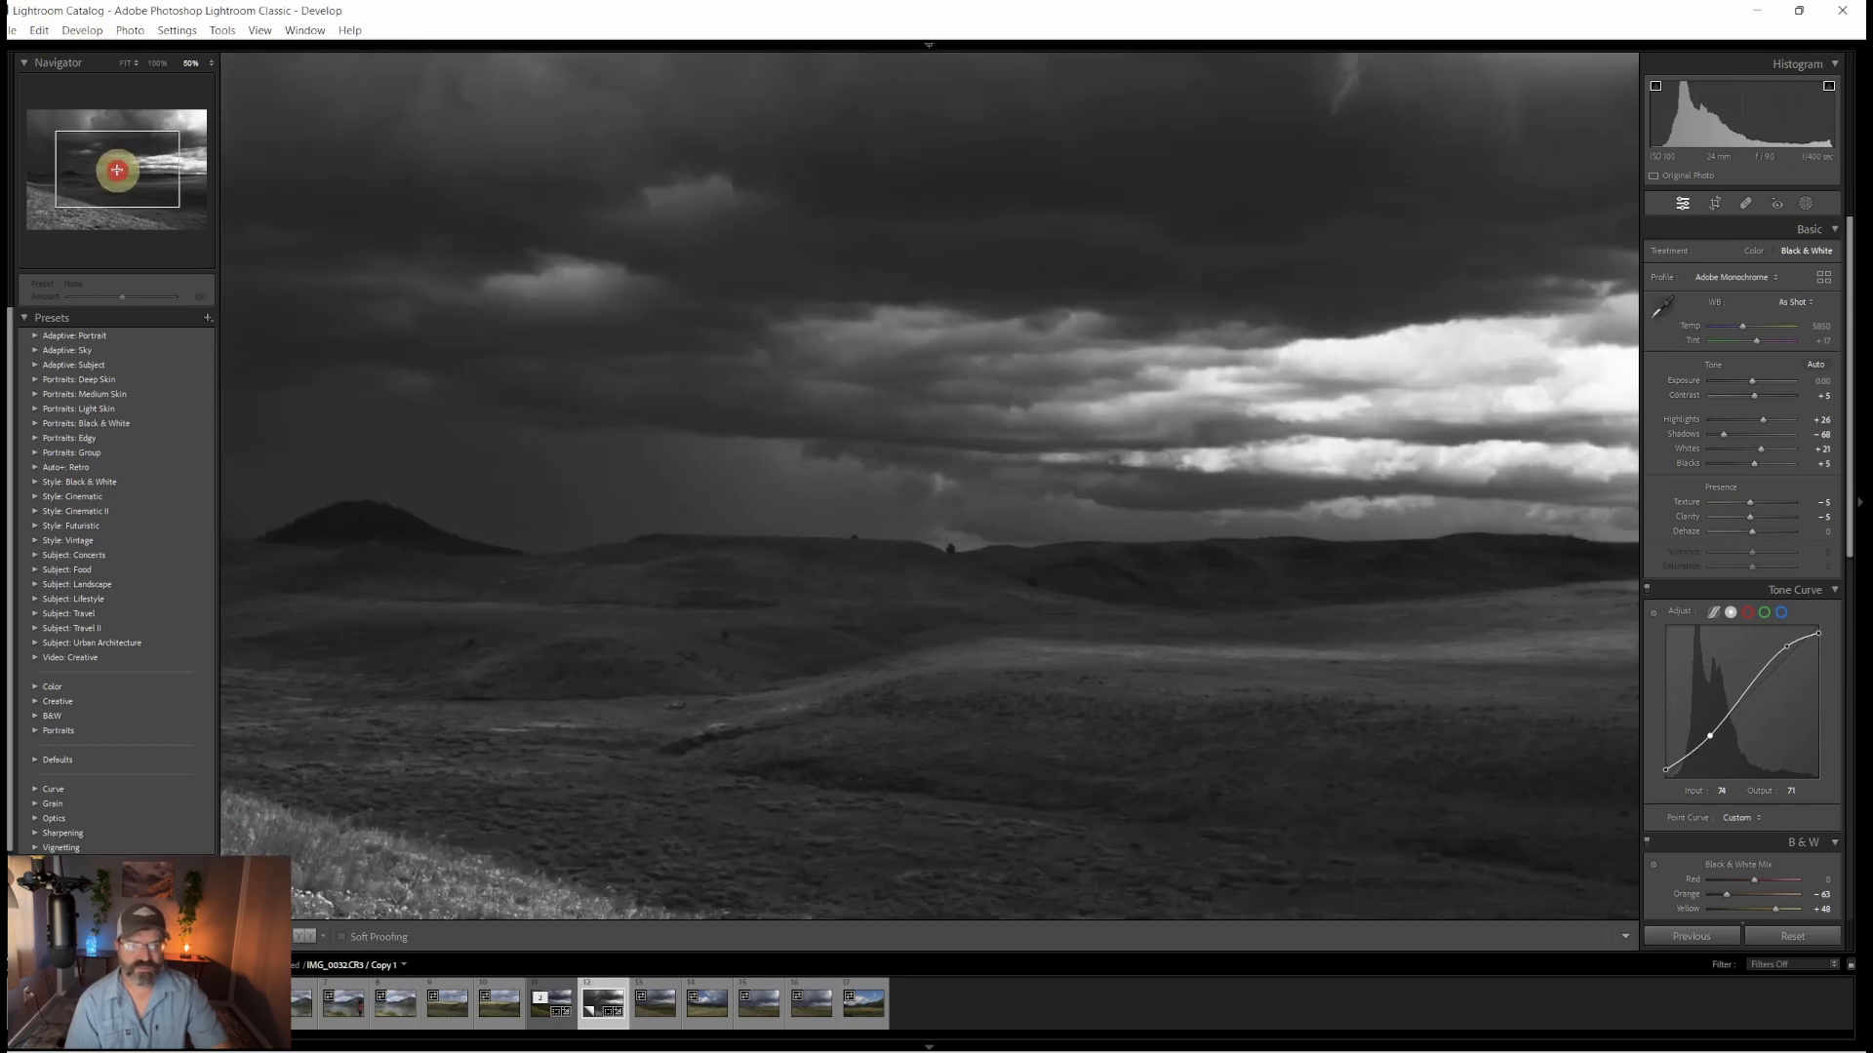
{"action": "left_click", "coordinate": [117, 170]}
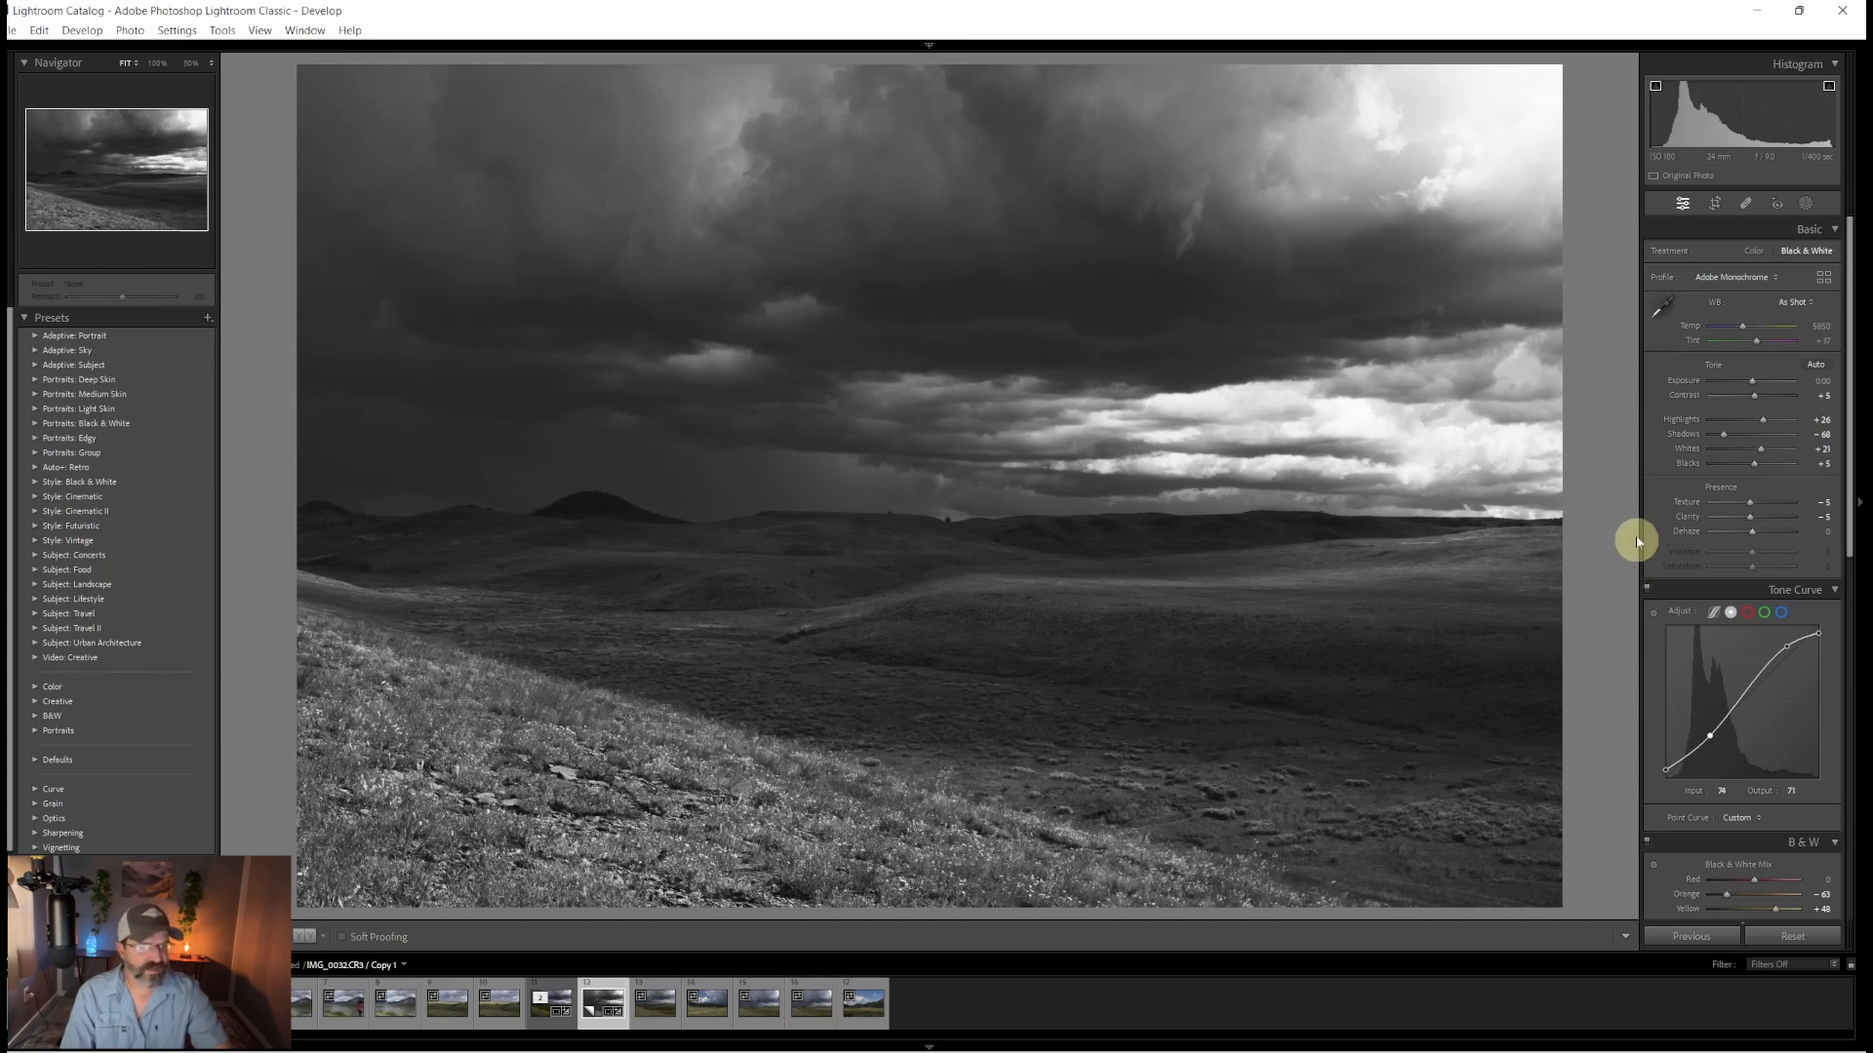
Step: Duplicate and invert the sky mask to get a mask covering the land
{"action": "left_click", "coordinate": [1807, 205]}
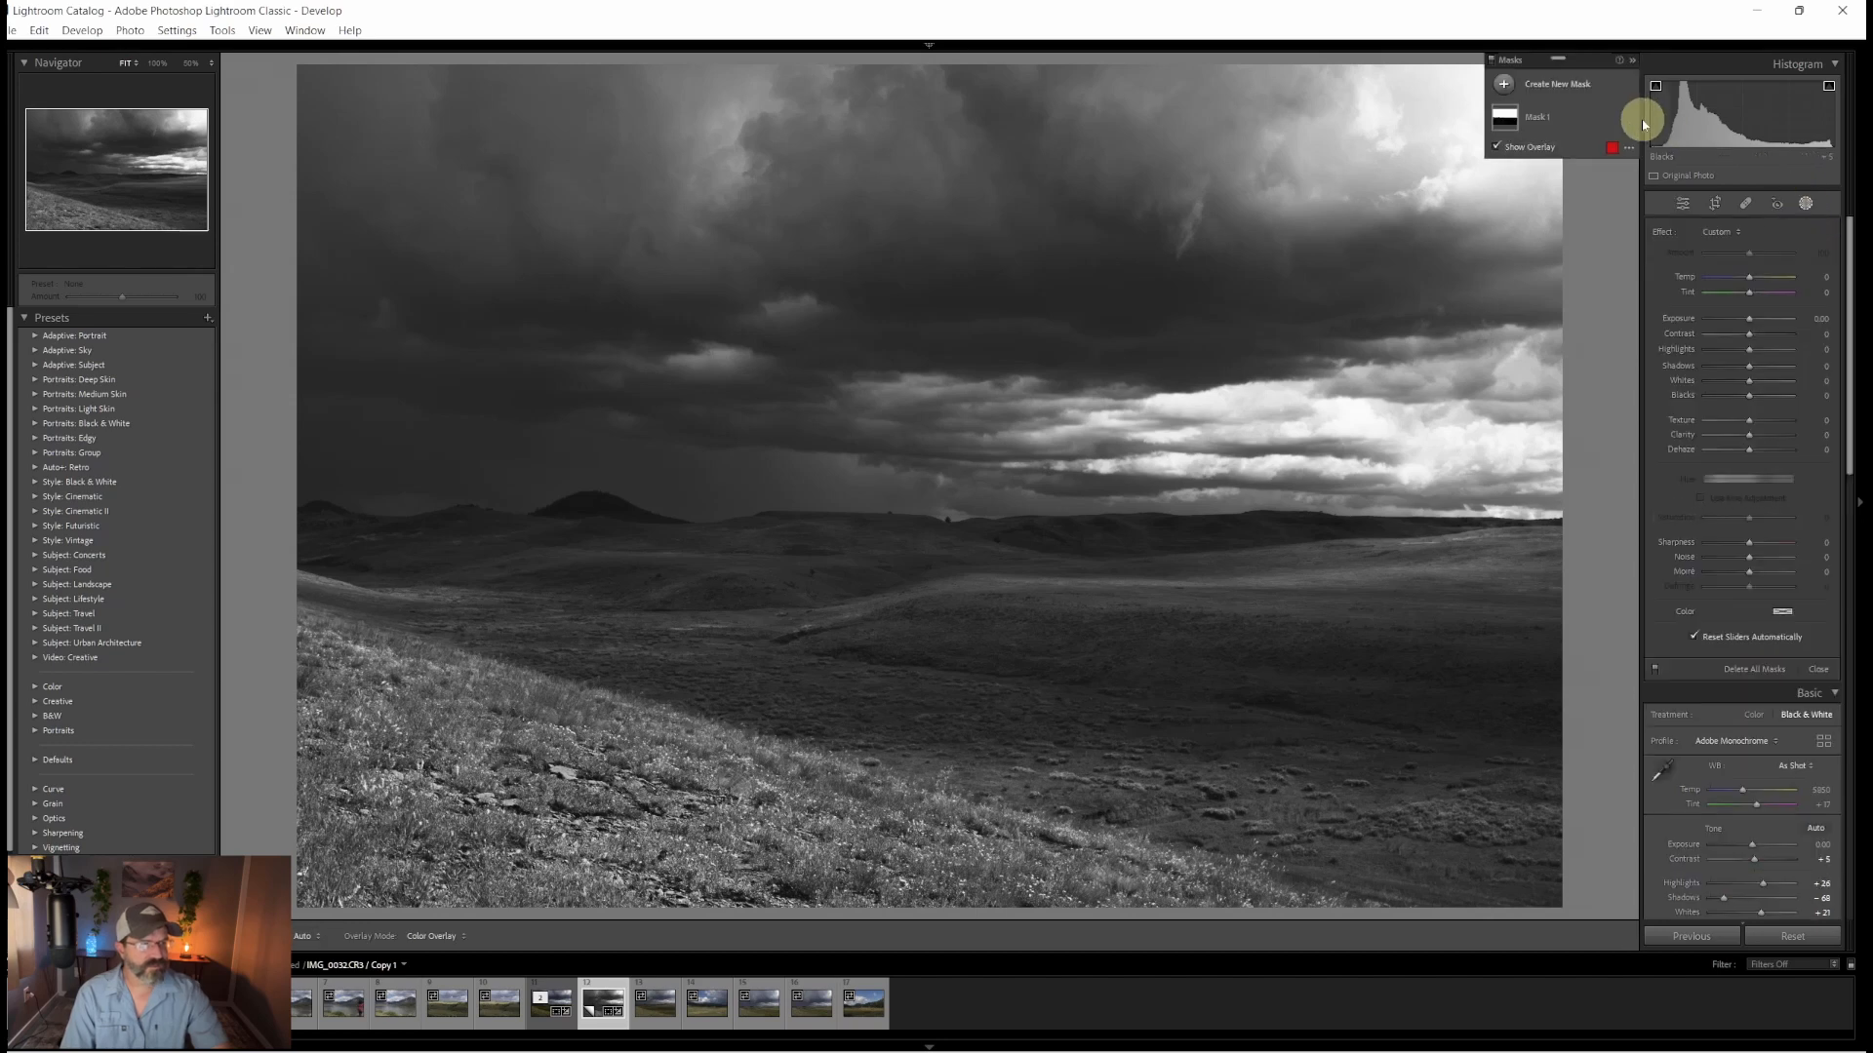
{"action": "right_click", "coordinate": [1542, 126]}
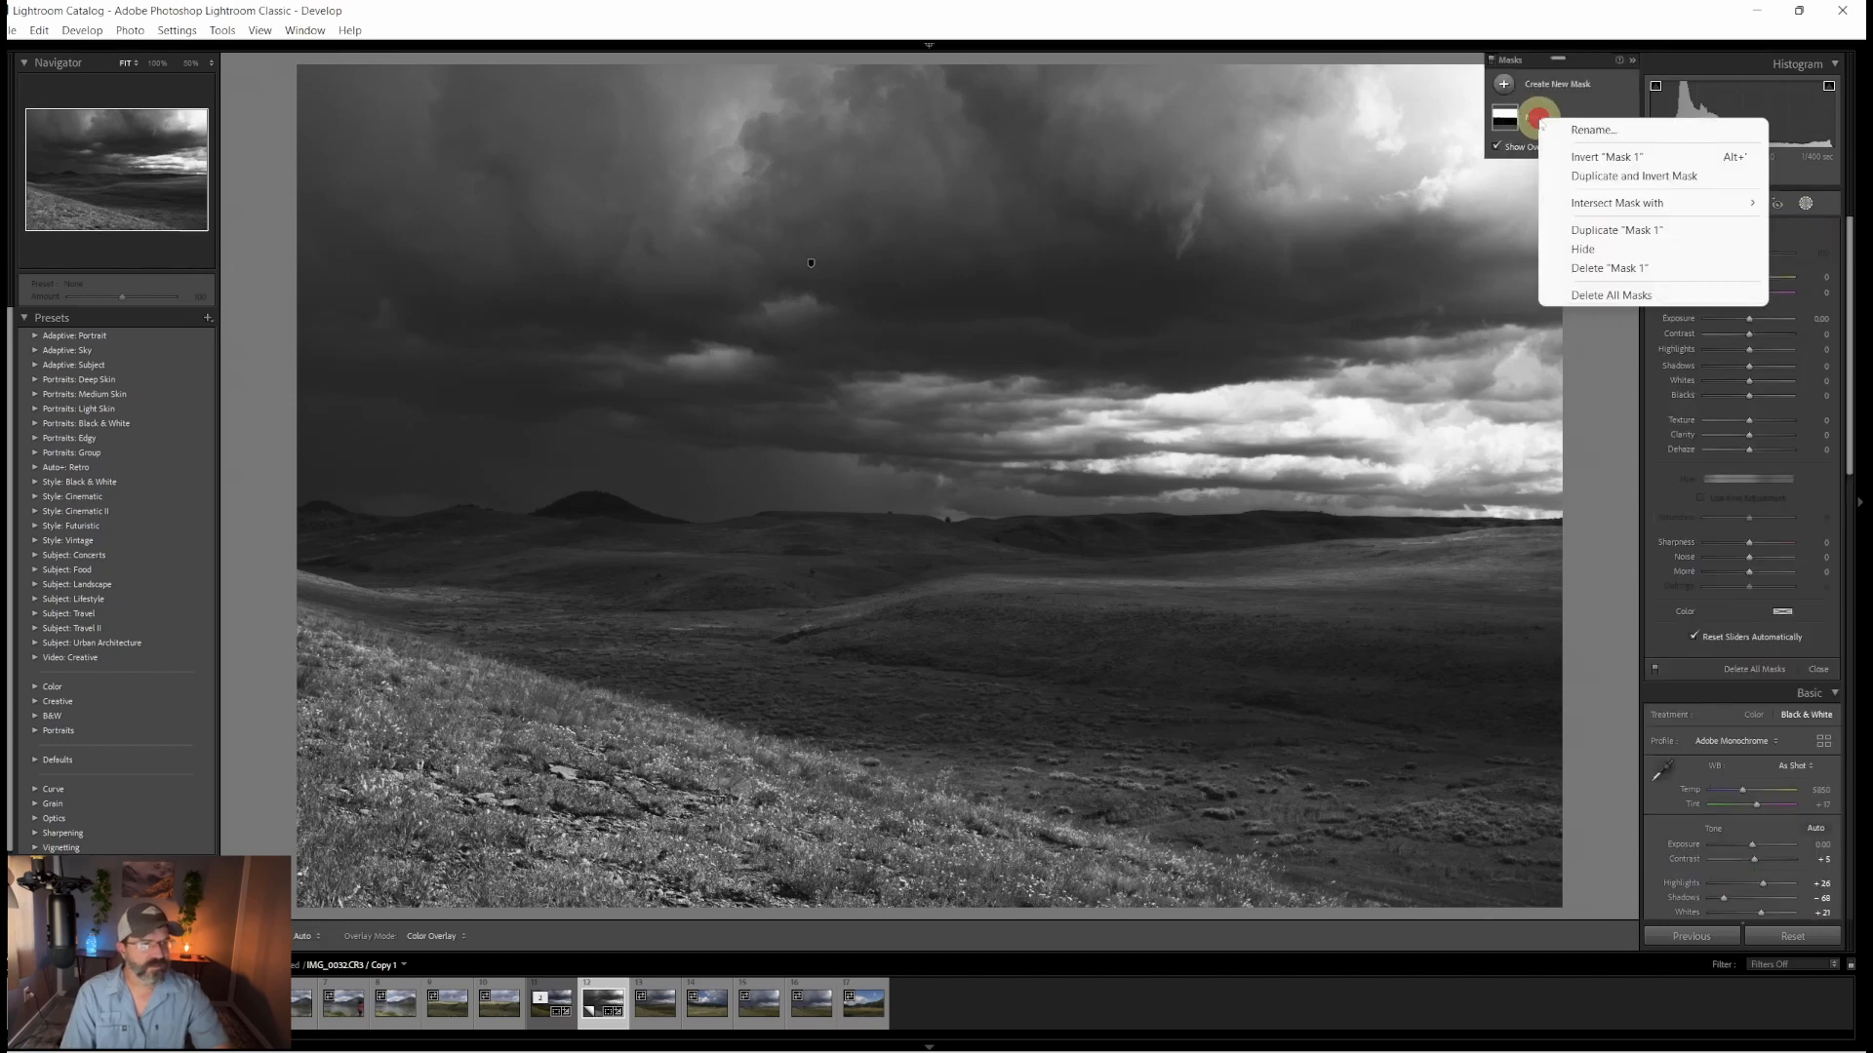
{"action": "left_click", "coordinate": [1609, 176]}
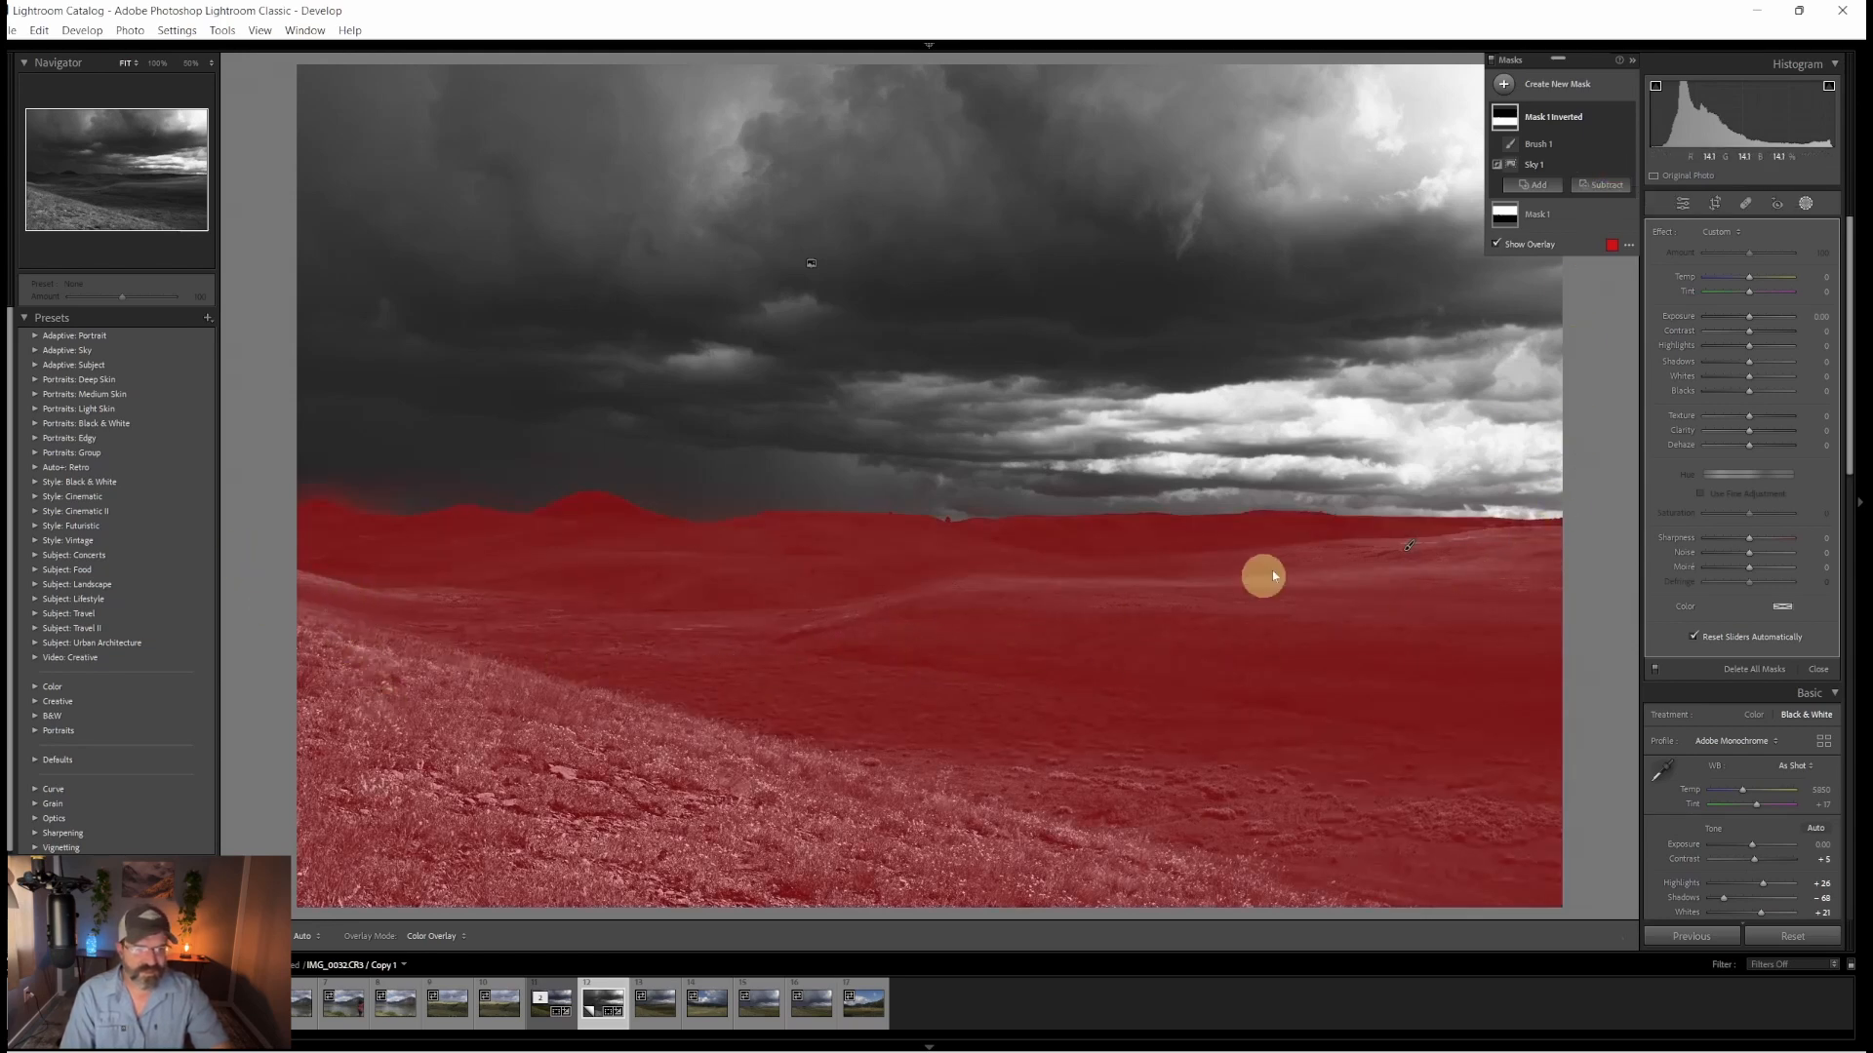
Step: Subtract the spill above the distant hills from the inverted mask by brushing along the skyline with Auto Mask
{"action": "left_click", "coordinate": [1605, 186]}
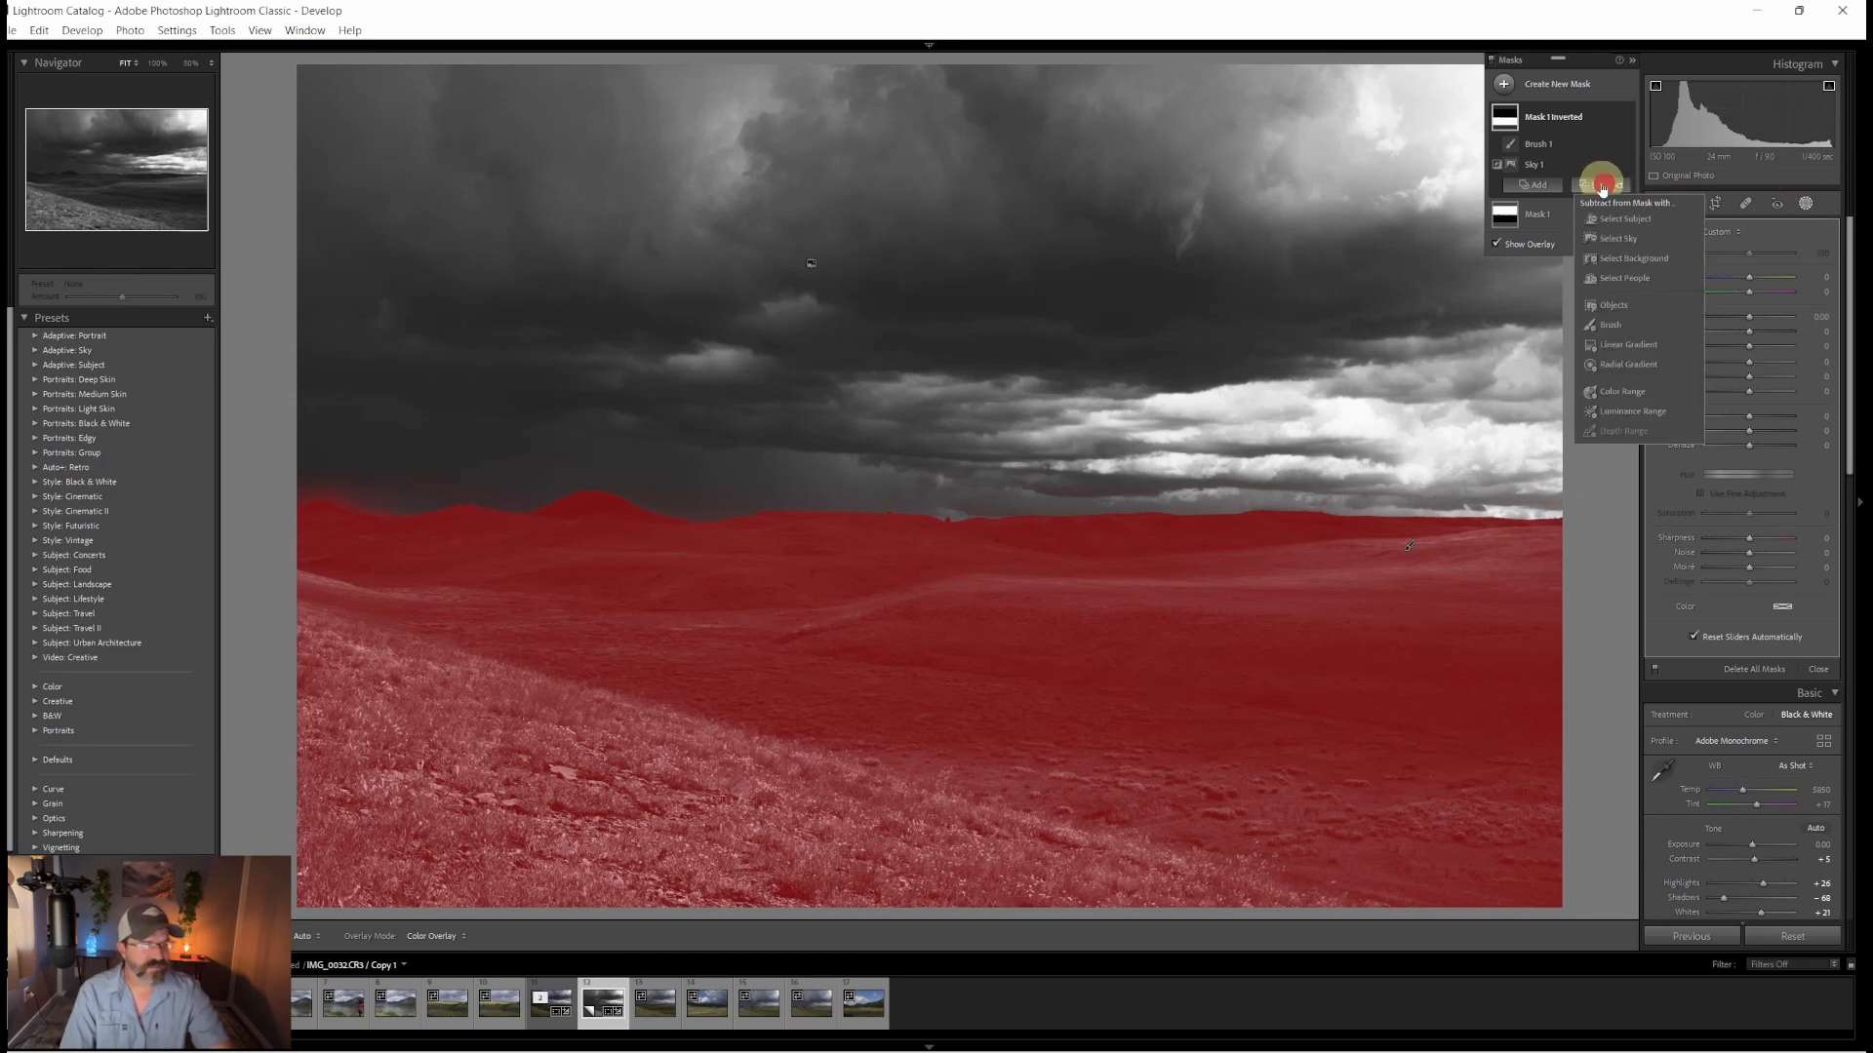
{"action": "left_click", "coordinate": [1610, 326]}
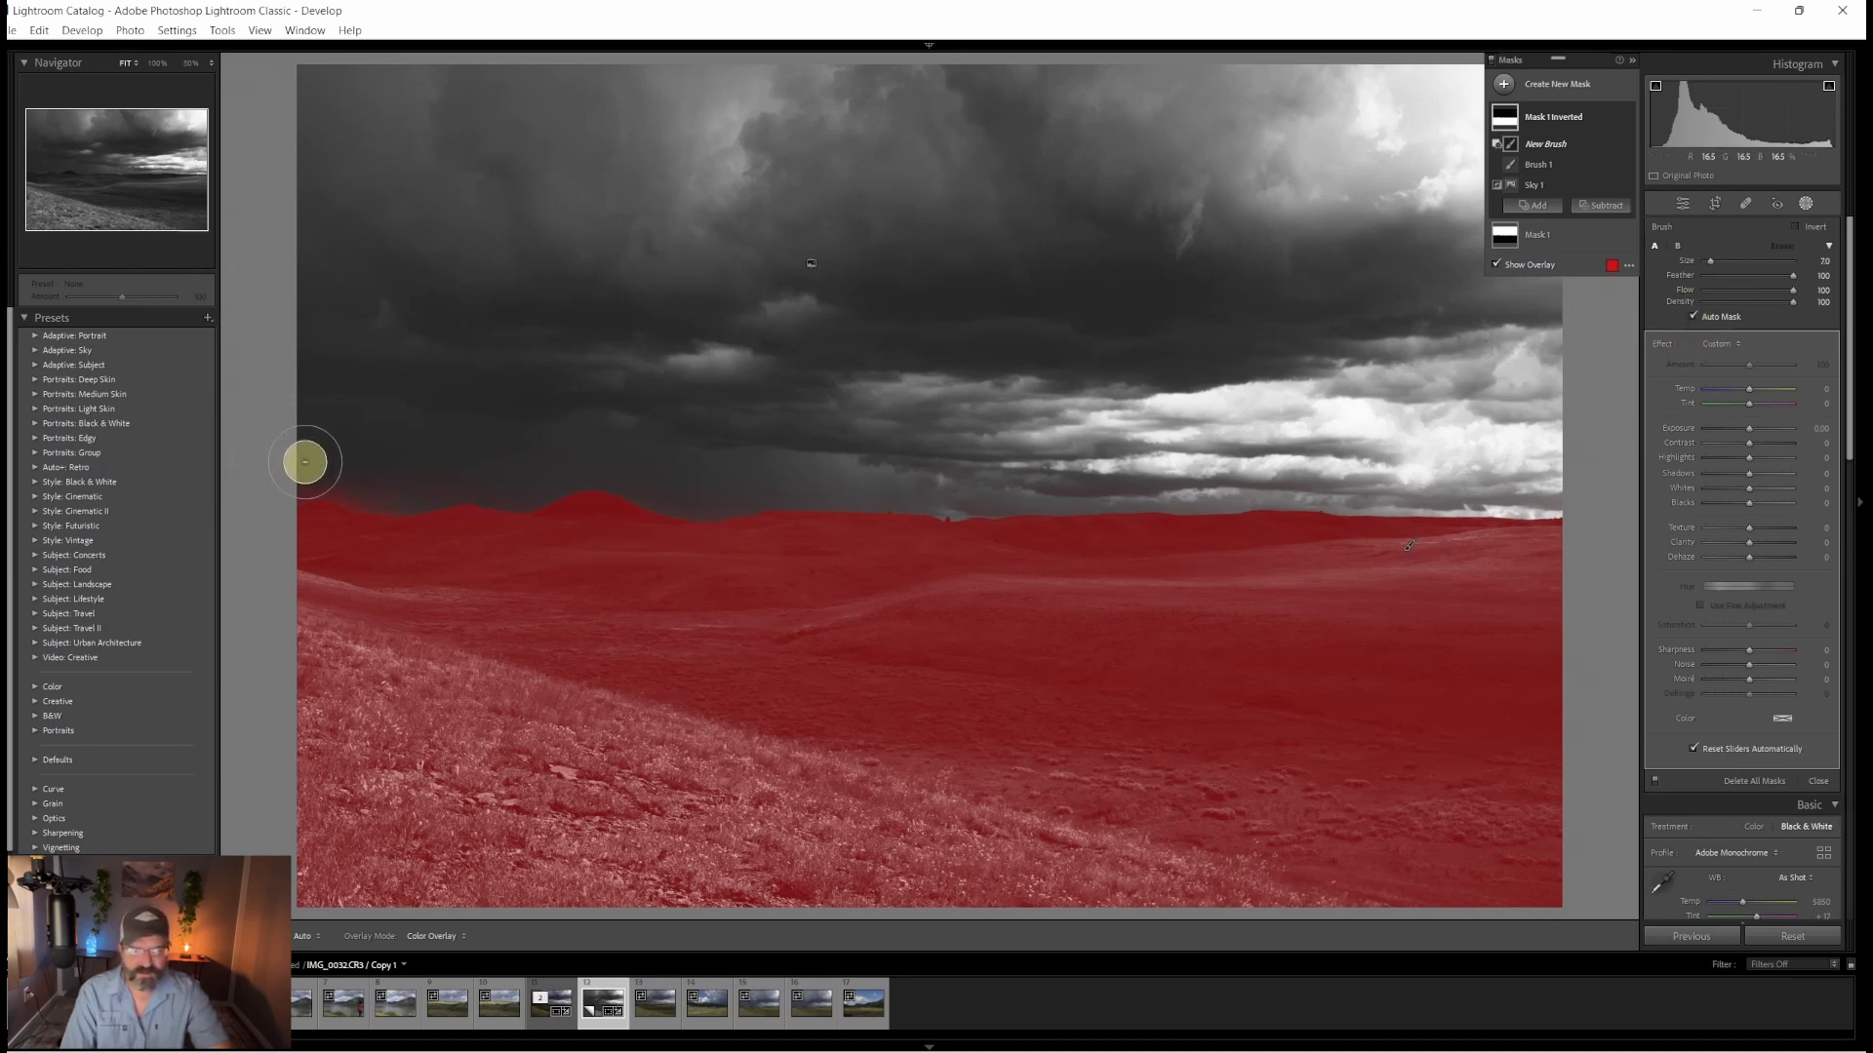
{"action": "key", "text": "h"}
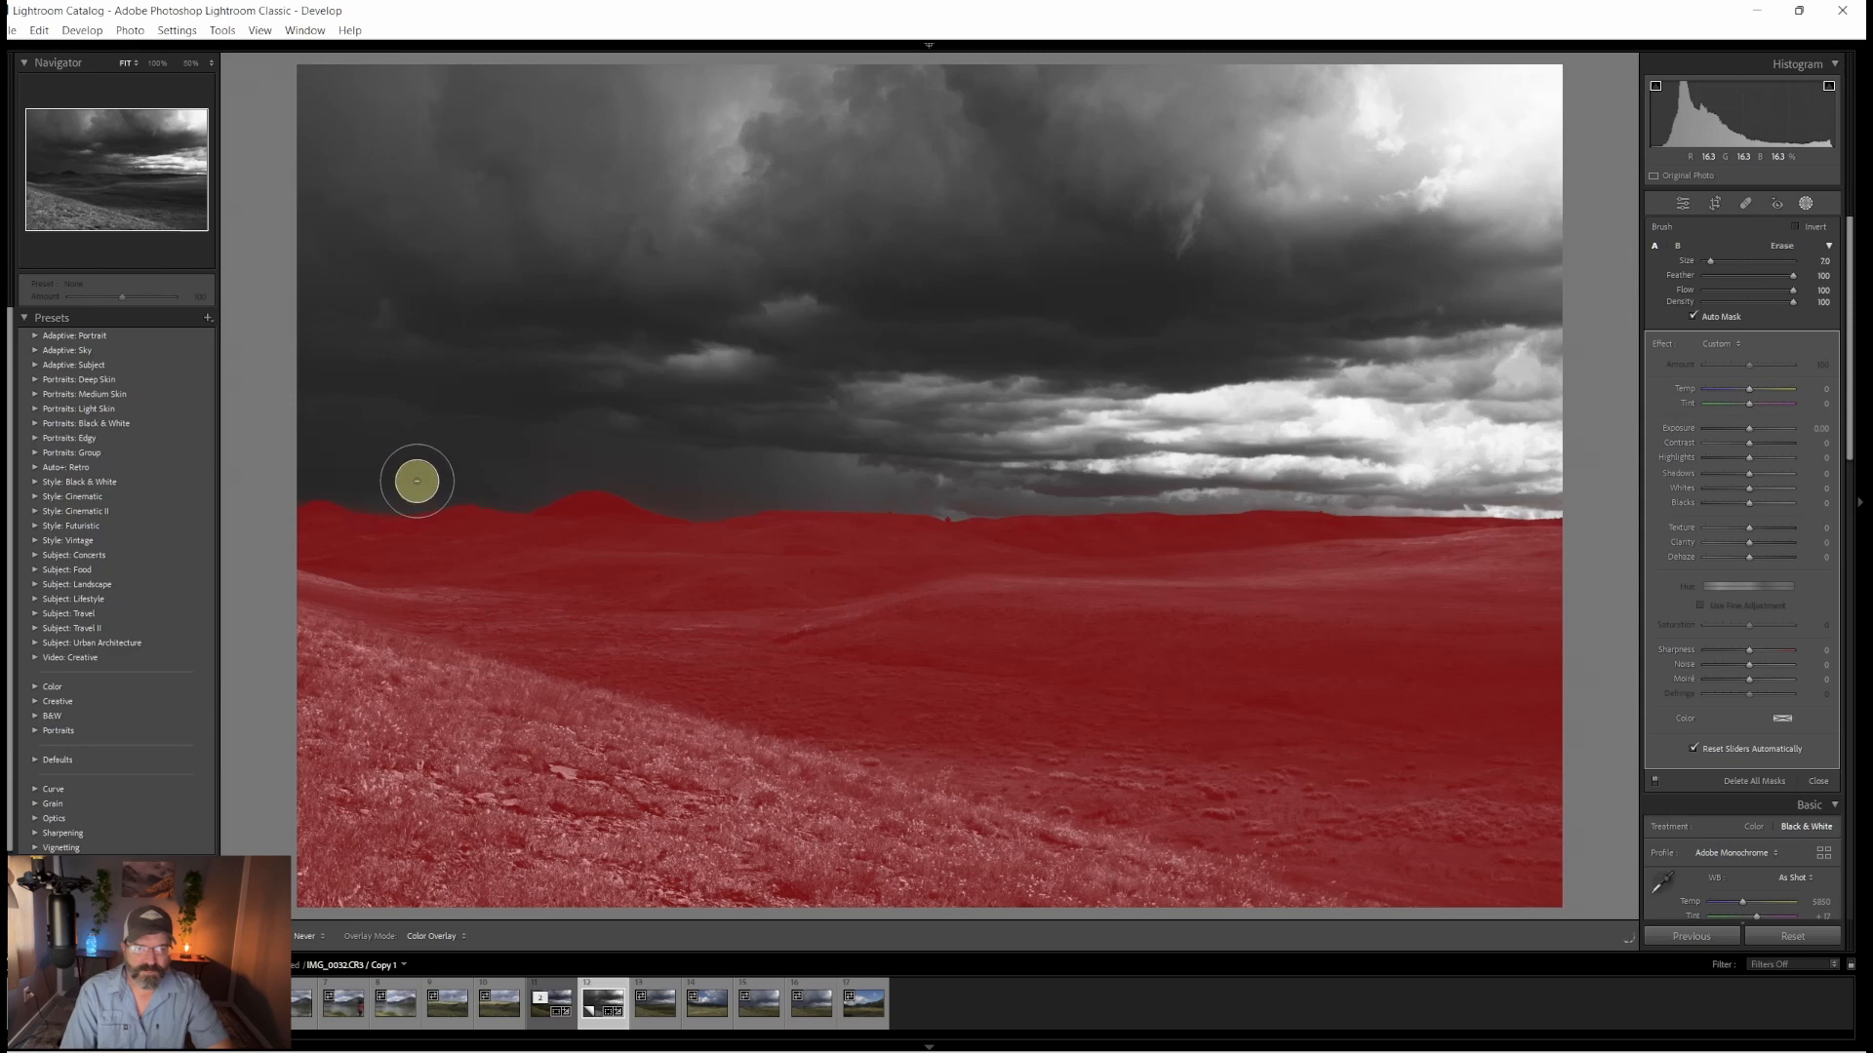
{"action": "left_click_drag", "start_coordinate": [416, 481], "coordinate": [465, 480]}
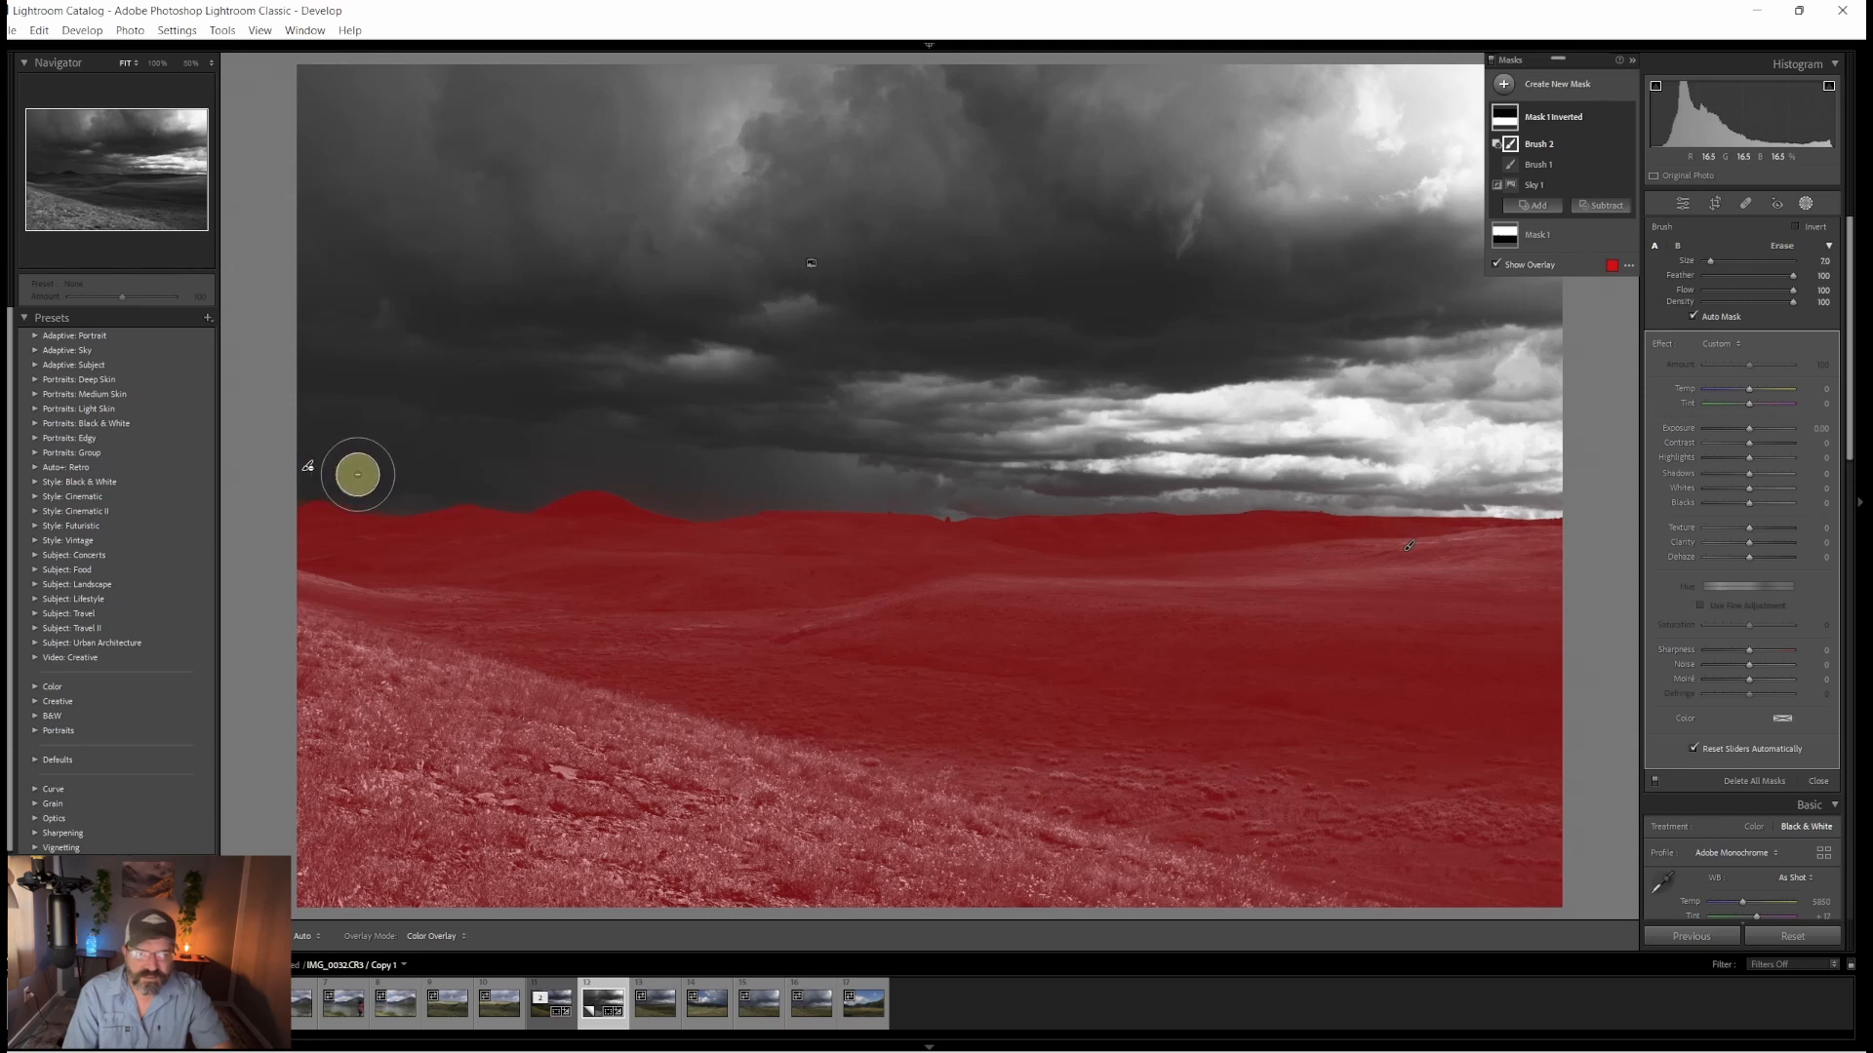
{"action": "left_click_drag", "start_coordinate": [365, 485], "coordinate": [354, 479]}
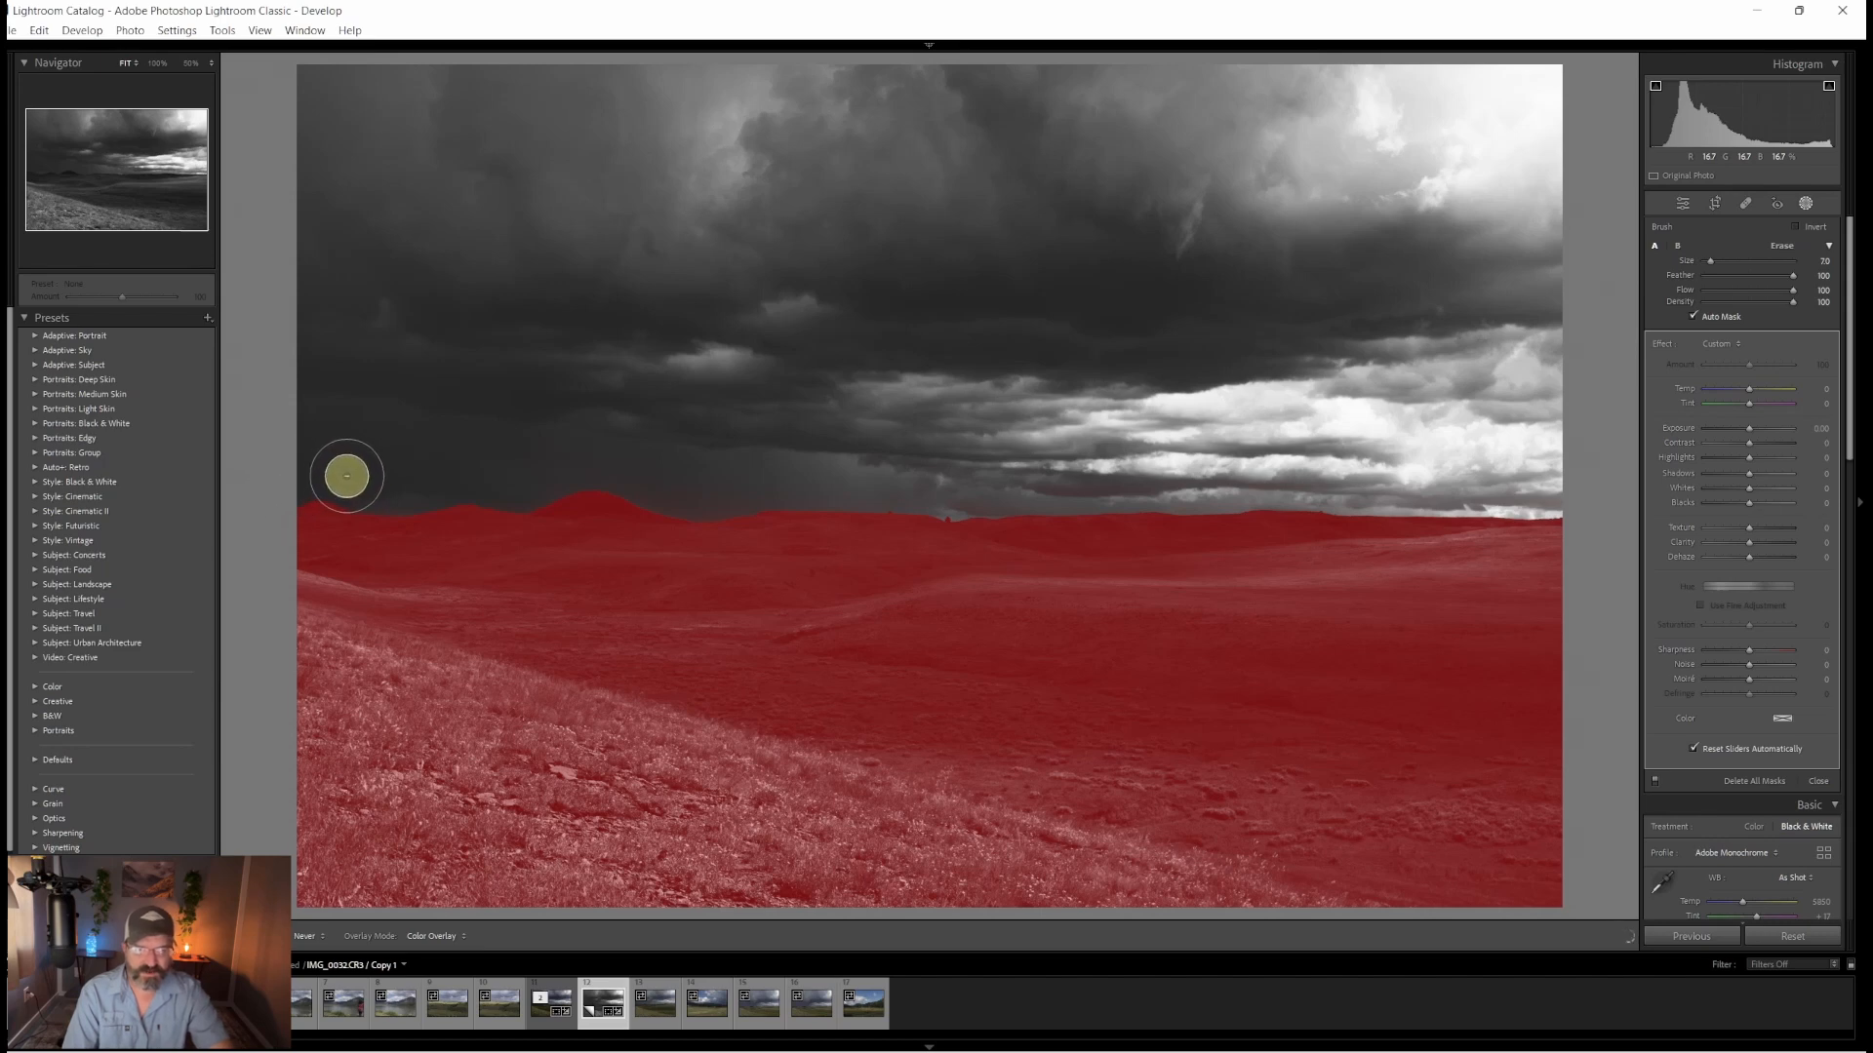
{"action": "key", "text": "h"}
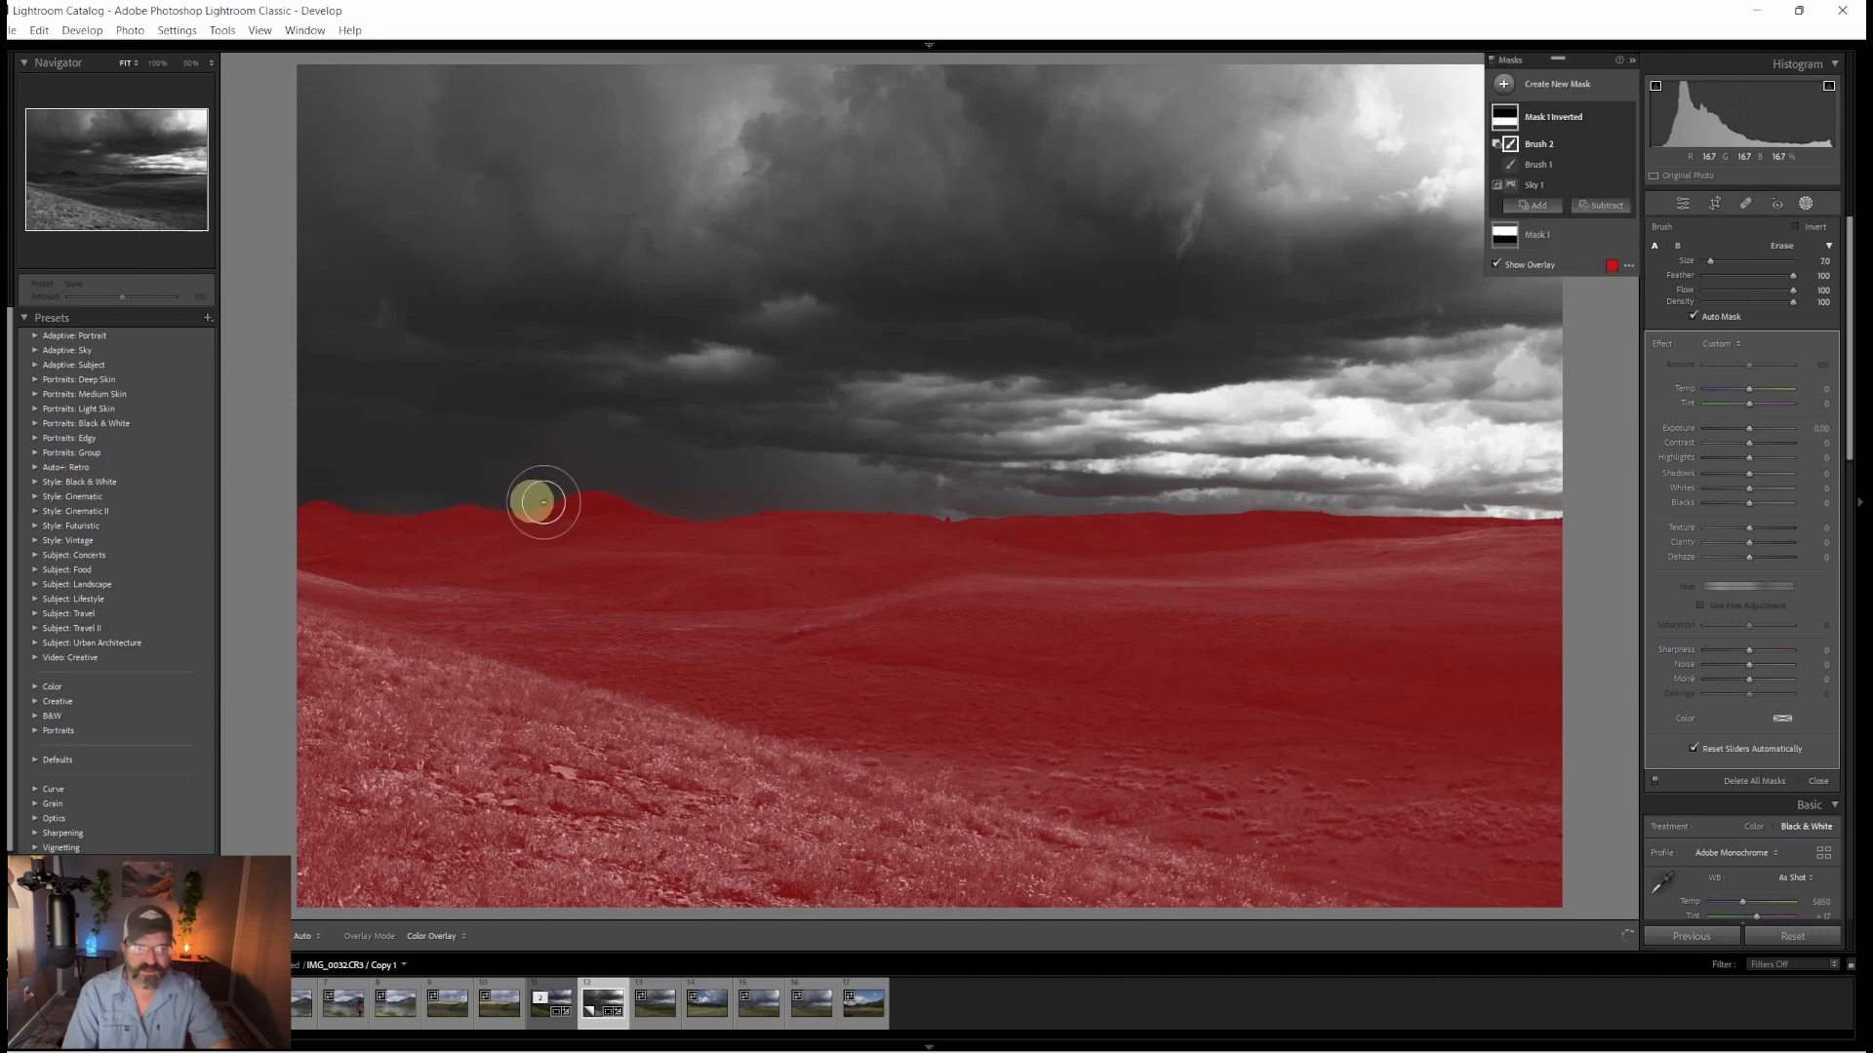
Step: Try brushing the spill off the leftmost hill's skyline with Auto Mask turned off, and undo the stroke
{"action": "left_click", "coordinate": [1691, 318]}
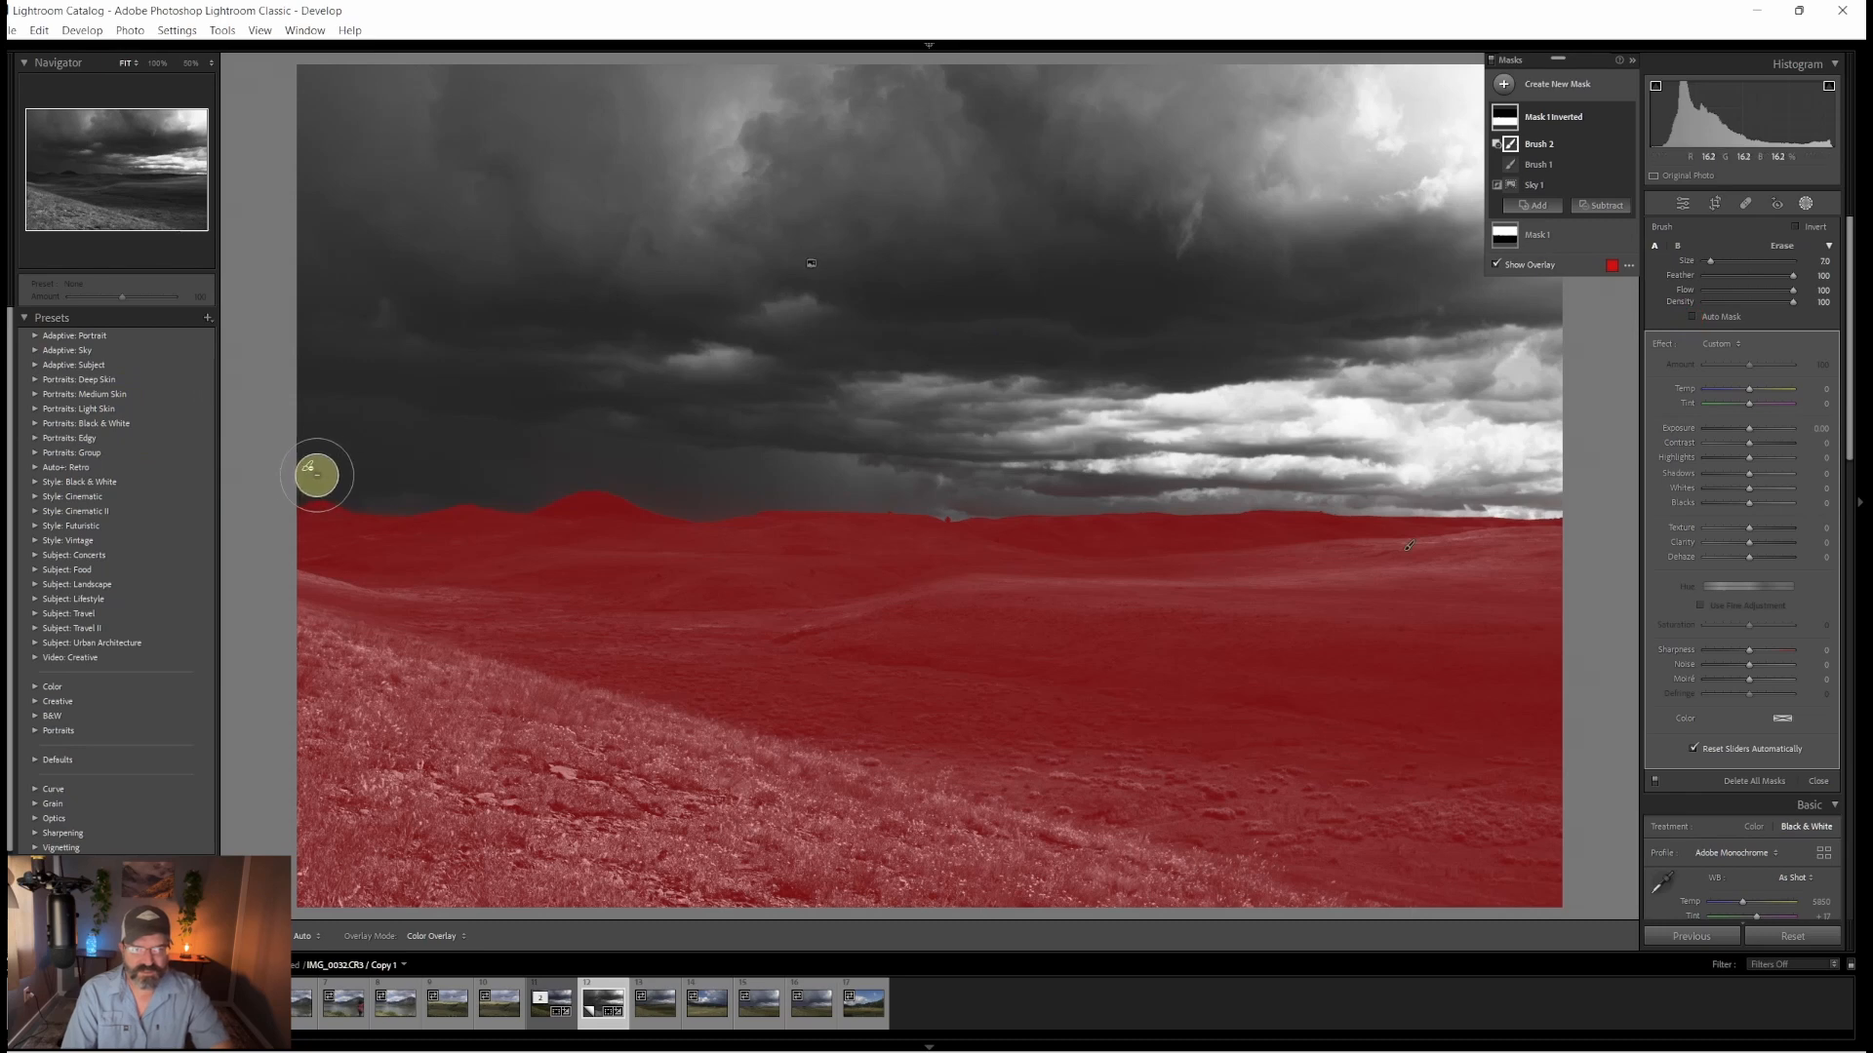
{"action": "mouse_move", "coordinate": [313, 470]}
{"action": "left_mouse_down"}
{"action": "mouse_move", "coordinate": [348, 485]}
{"action": "mouse_move", "coordinate": [311, 492]}
{"action": "mouse_move", "coordinate": [347, 472]}
{"action": "mouse_move", "coordinate": [330, 488]}
{"action": "left_mouse_up"}
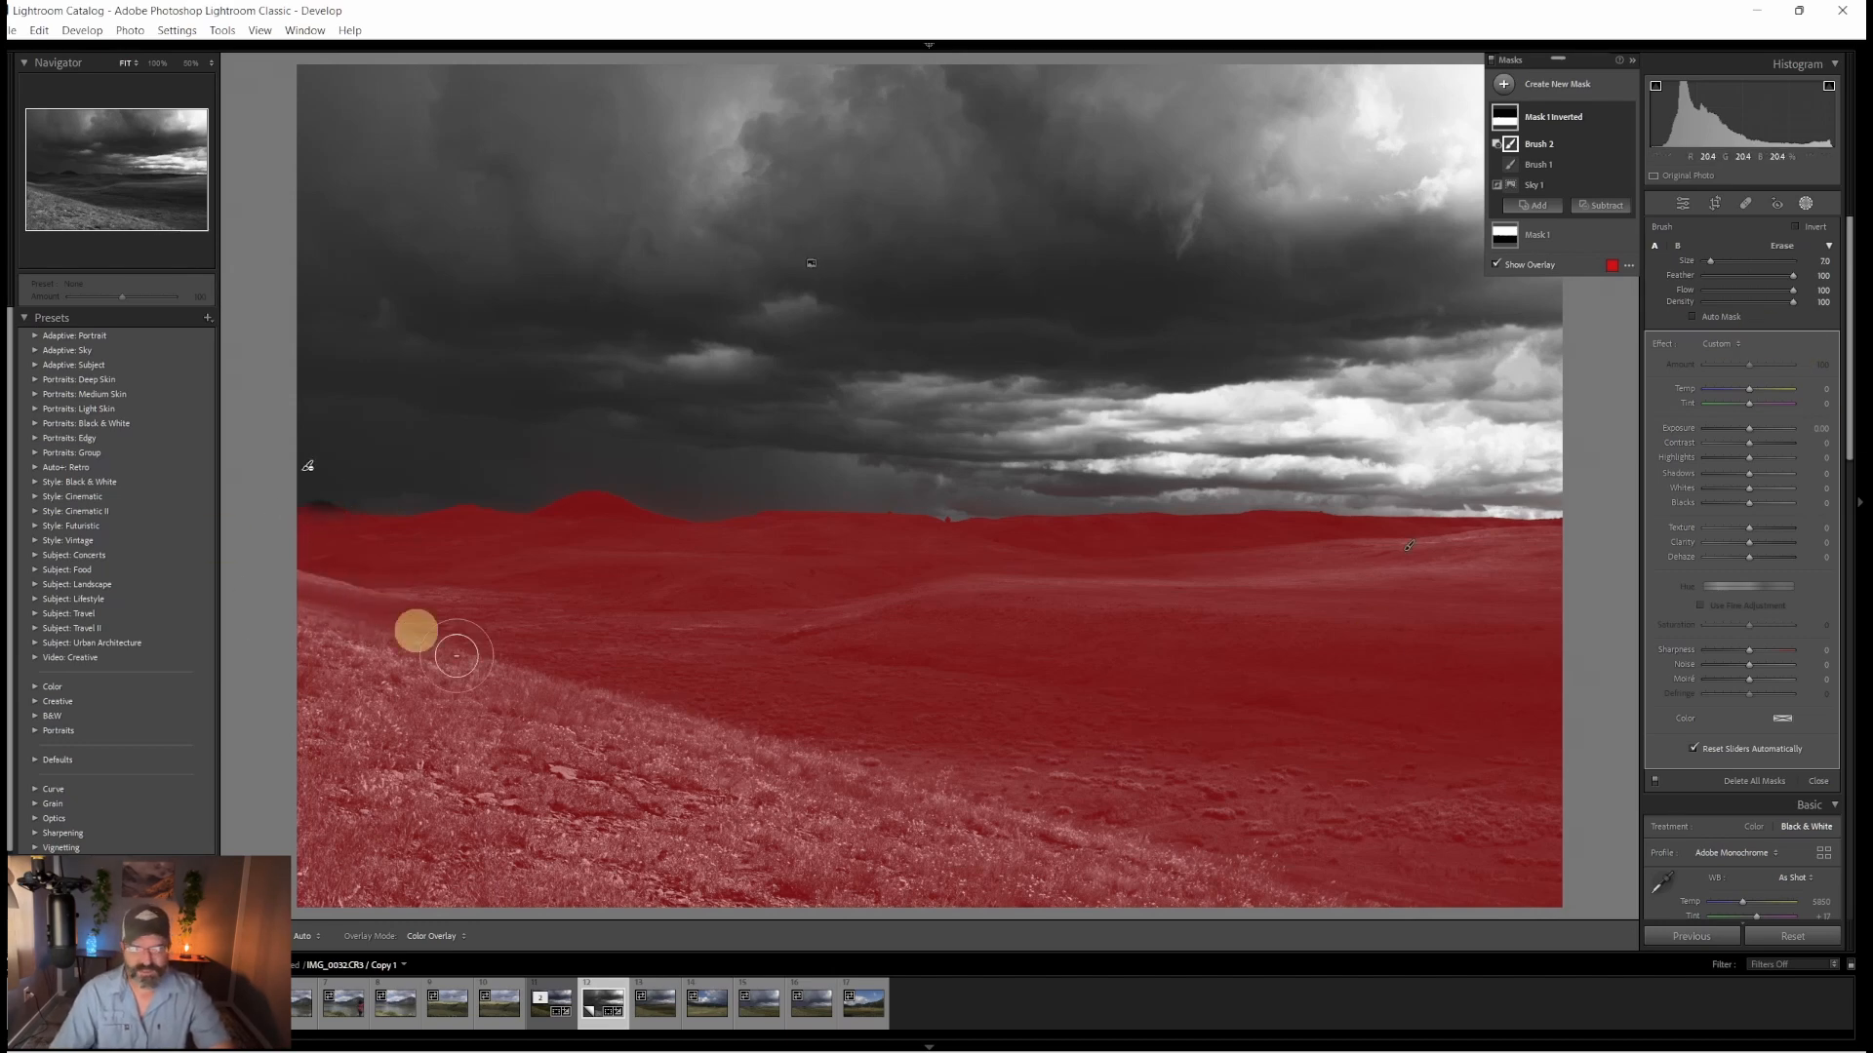
{"action": "key", "text": "ctrl+z"}
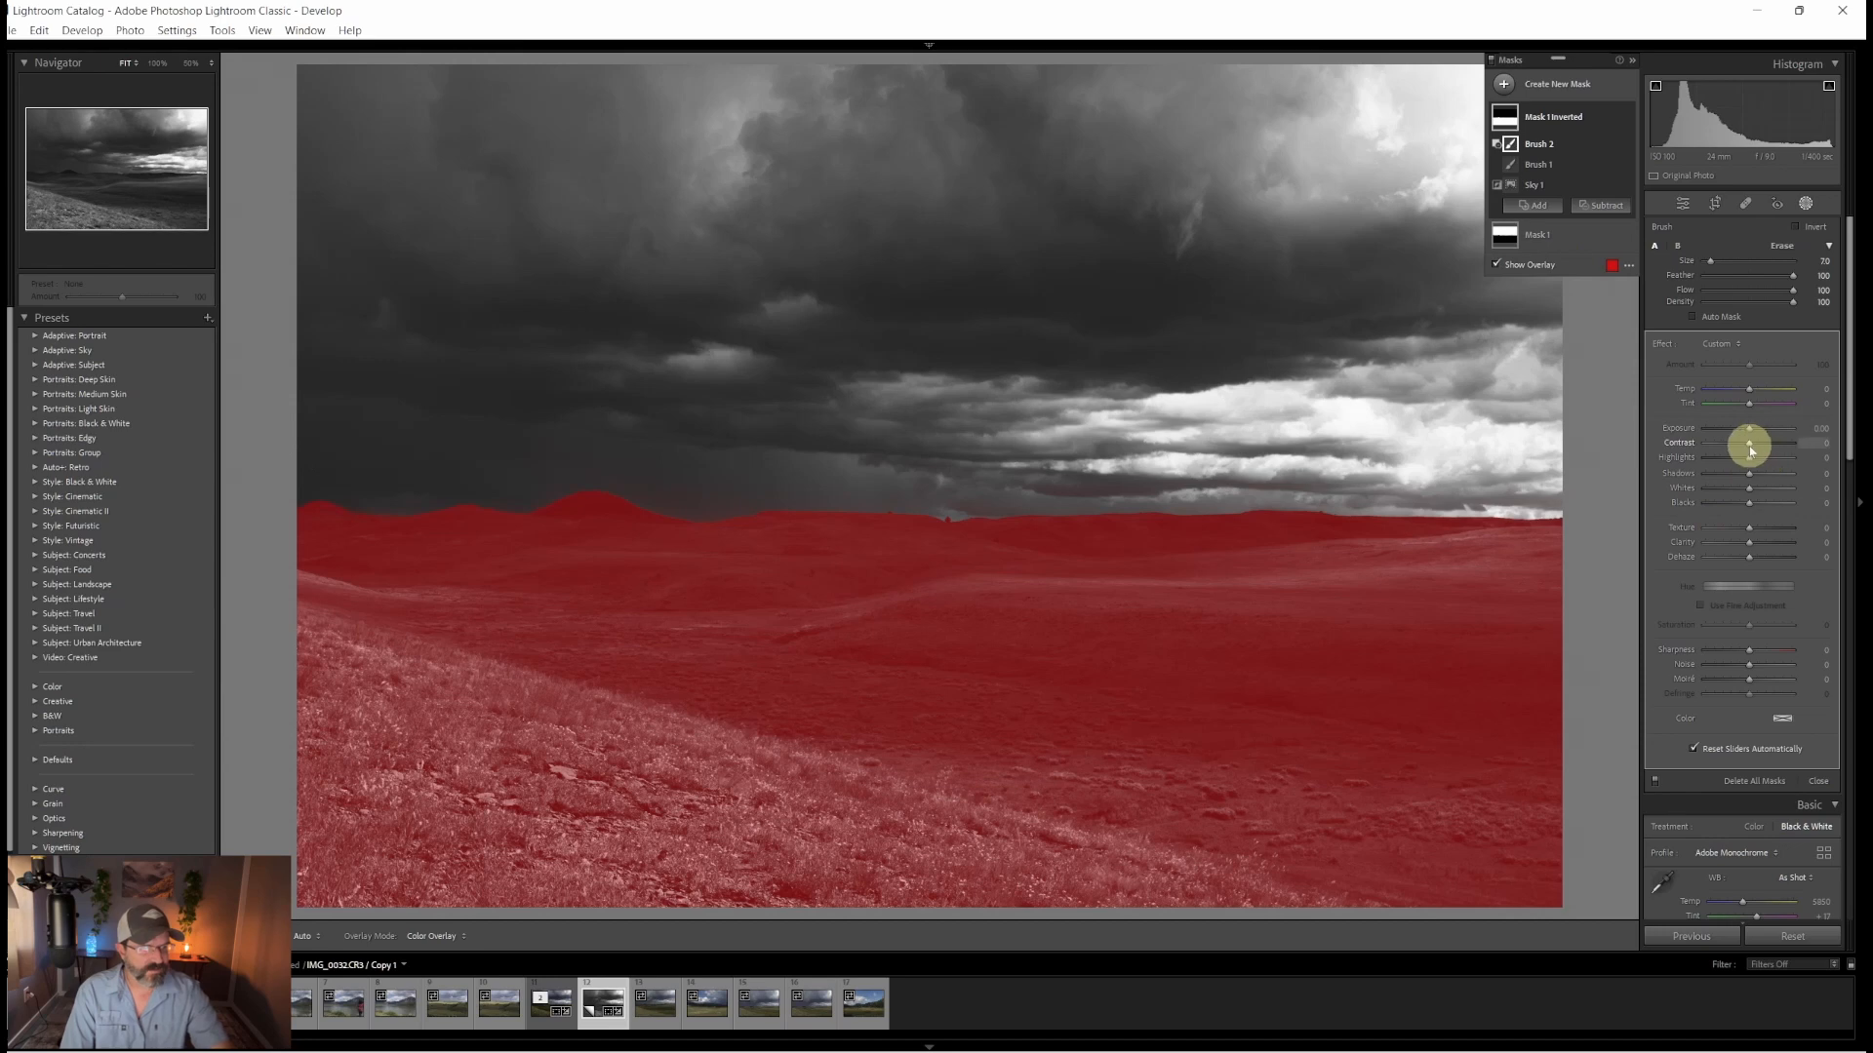
Step: Adjust the inverted land mask to Contrast 24, Highlights 34 and Shadows -24
{"action": "left_click_drag", "start_coordinate": [1750, 448], "coordinate": [1758, 453]}
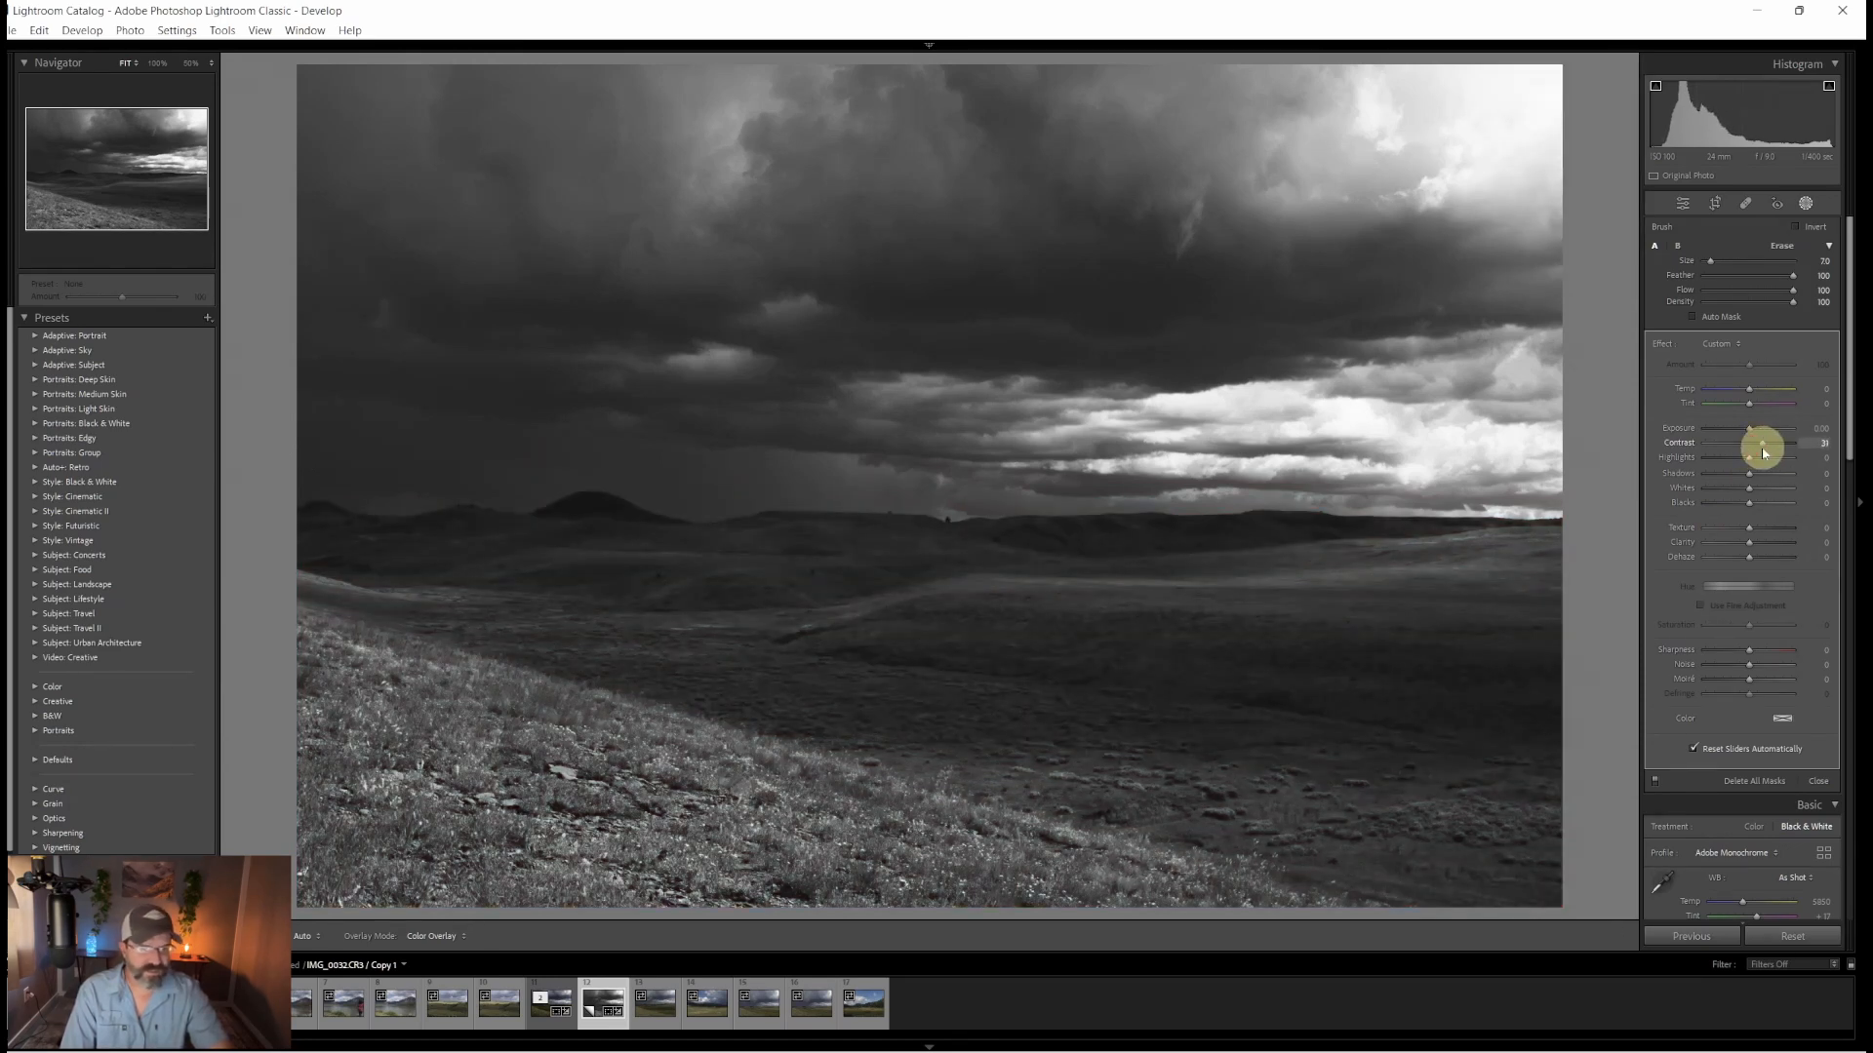
{"action": "left_click_drag", "start_coordinate": [1759, 448], "coordinate": [1757, 450]}
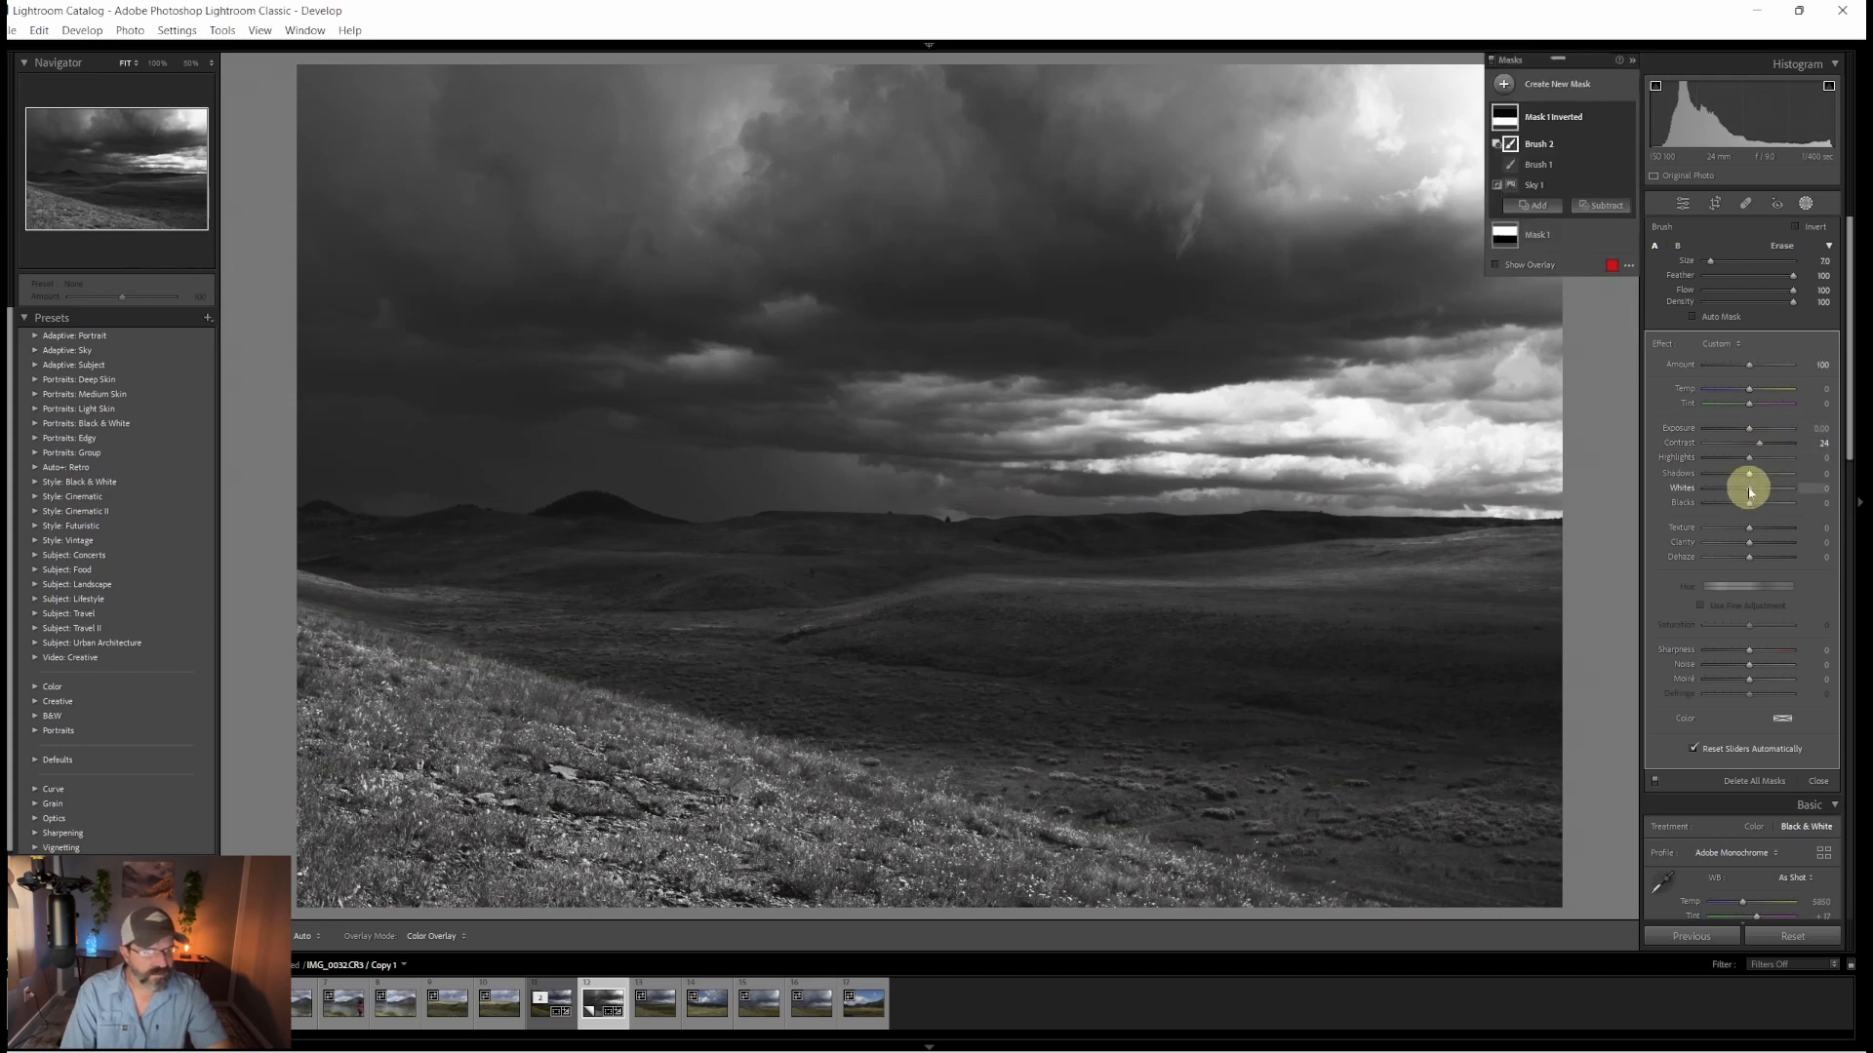
{"action": "left_click_drag", "start_coordinate": [1750, 476], "coordinate": [1762, 461]}
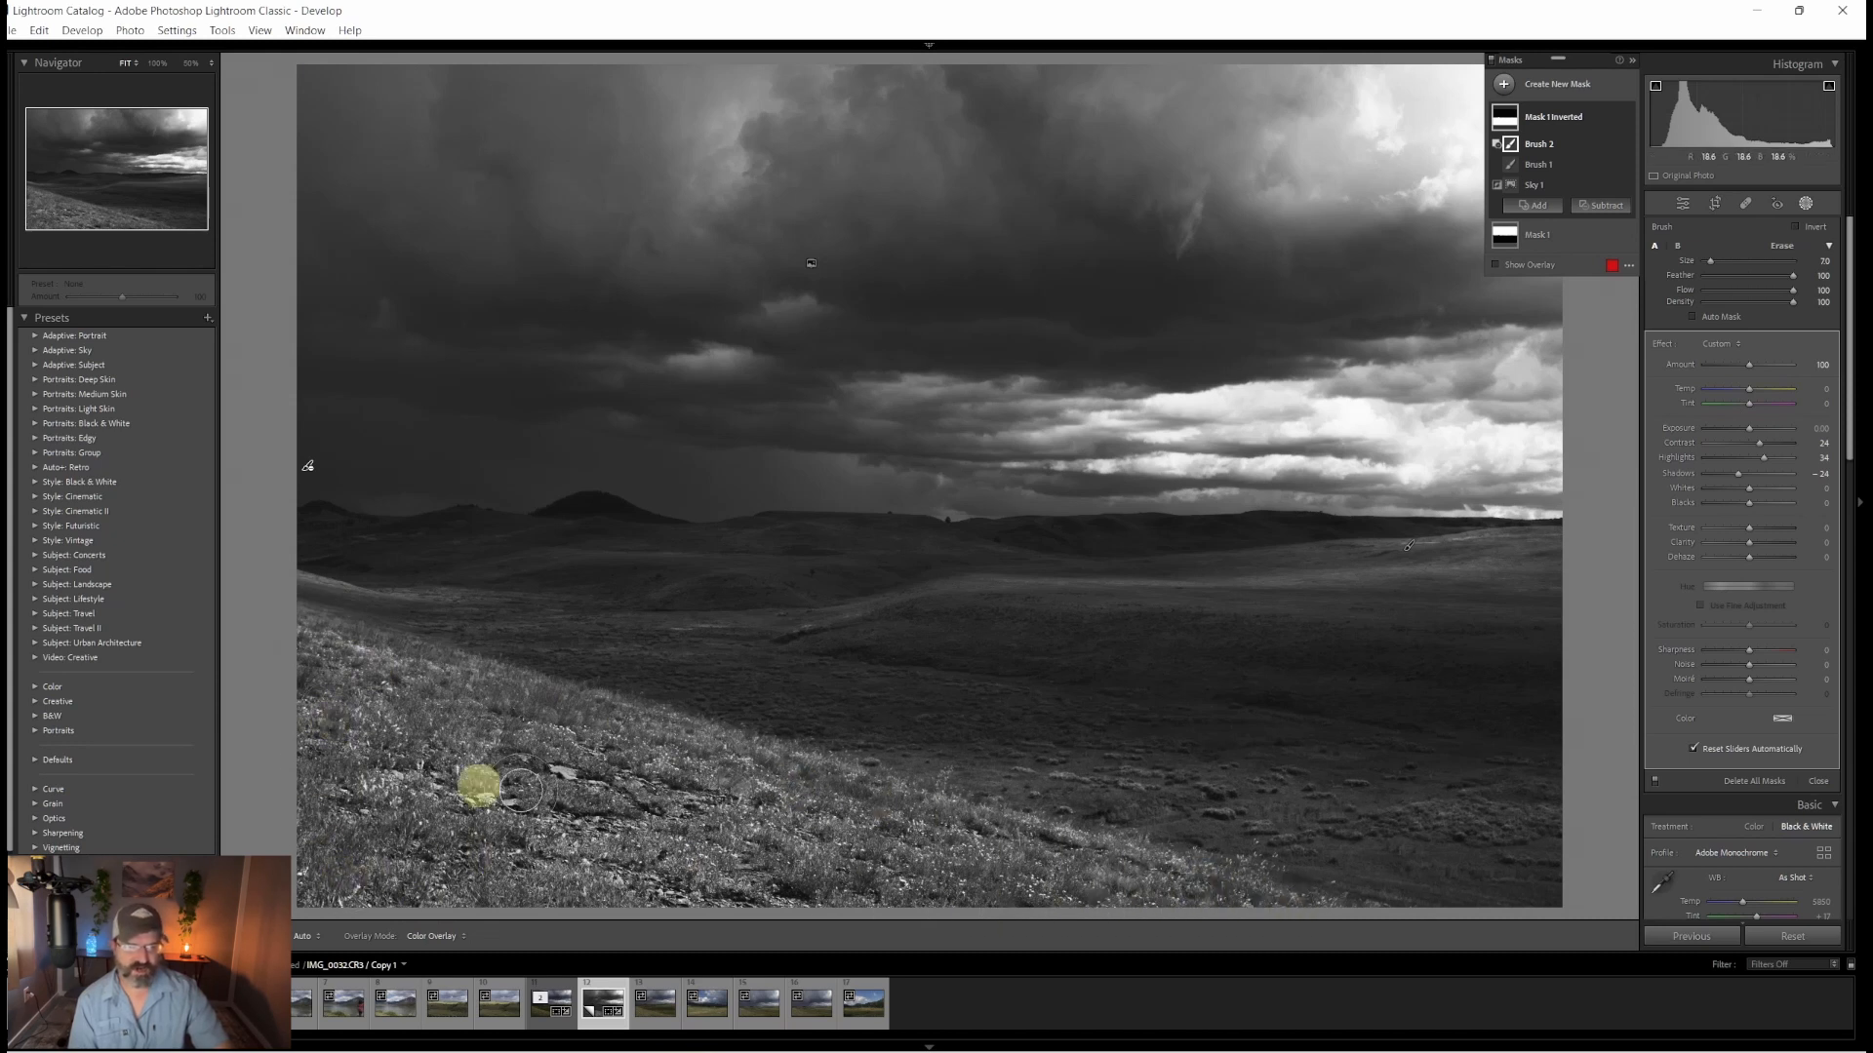
Step: Add a linear gradient mask angled from the photo's lower-left corner across the foreground grass and set its Exposure to -0.98
{"action": "left_click", "coordinate": [1504, 86]}
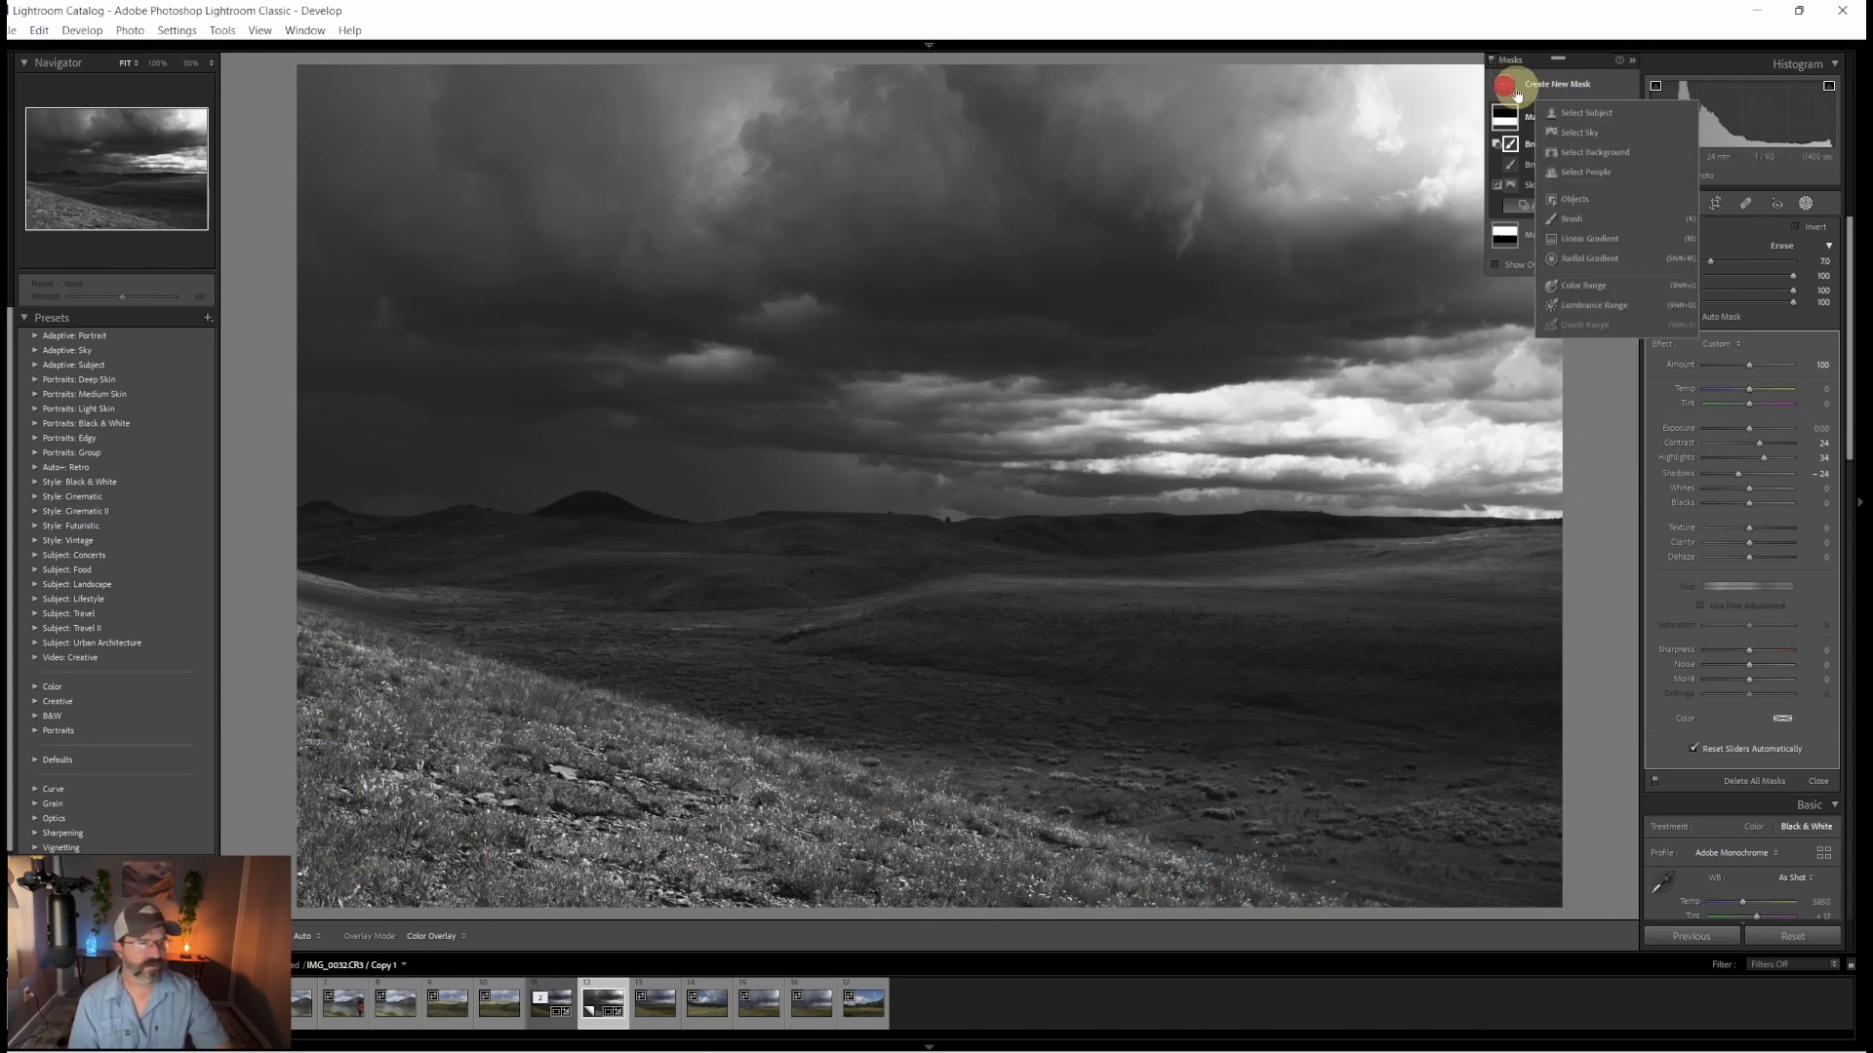
{"action": "left_click", "coordinate": [1572, 240]}
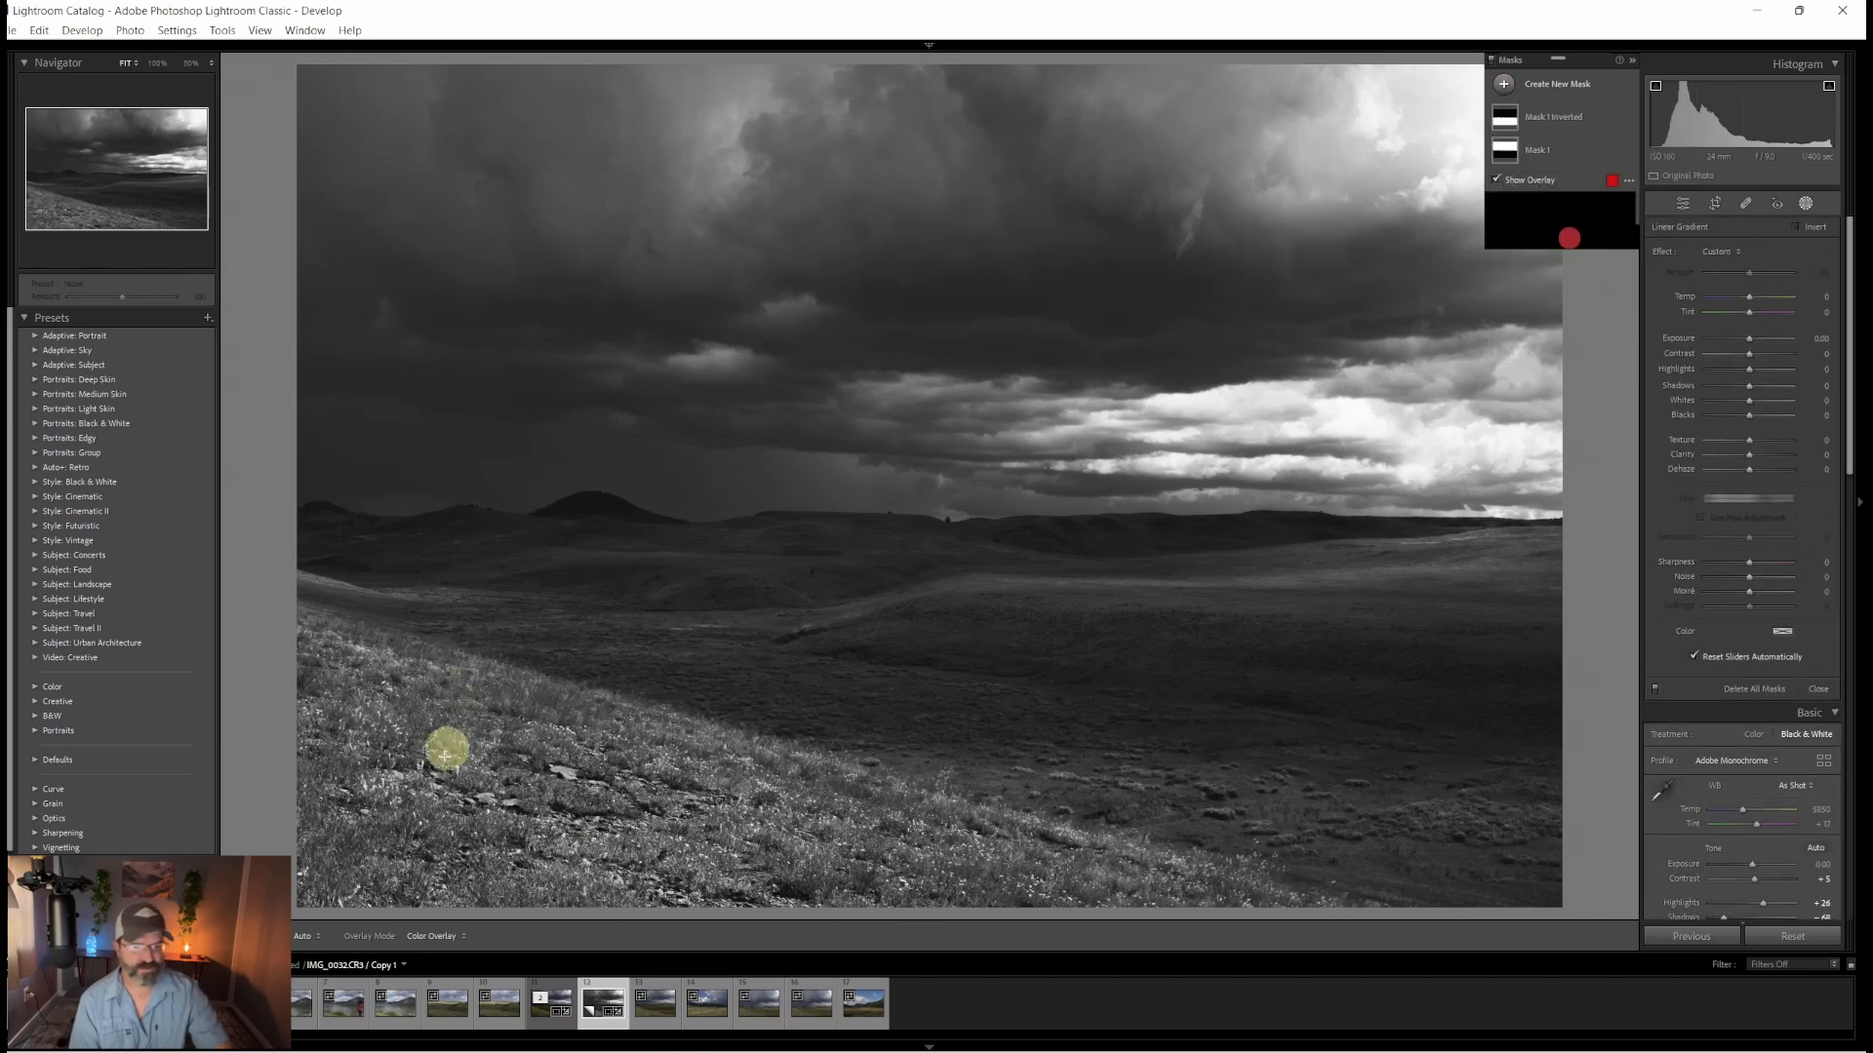
{"action": "left_click_drag", "start_coordinate": [299, 910], "coordinate": [417, 530]}
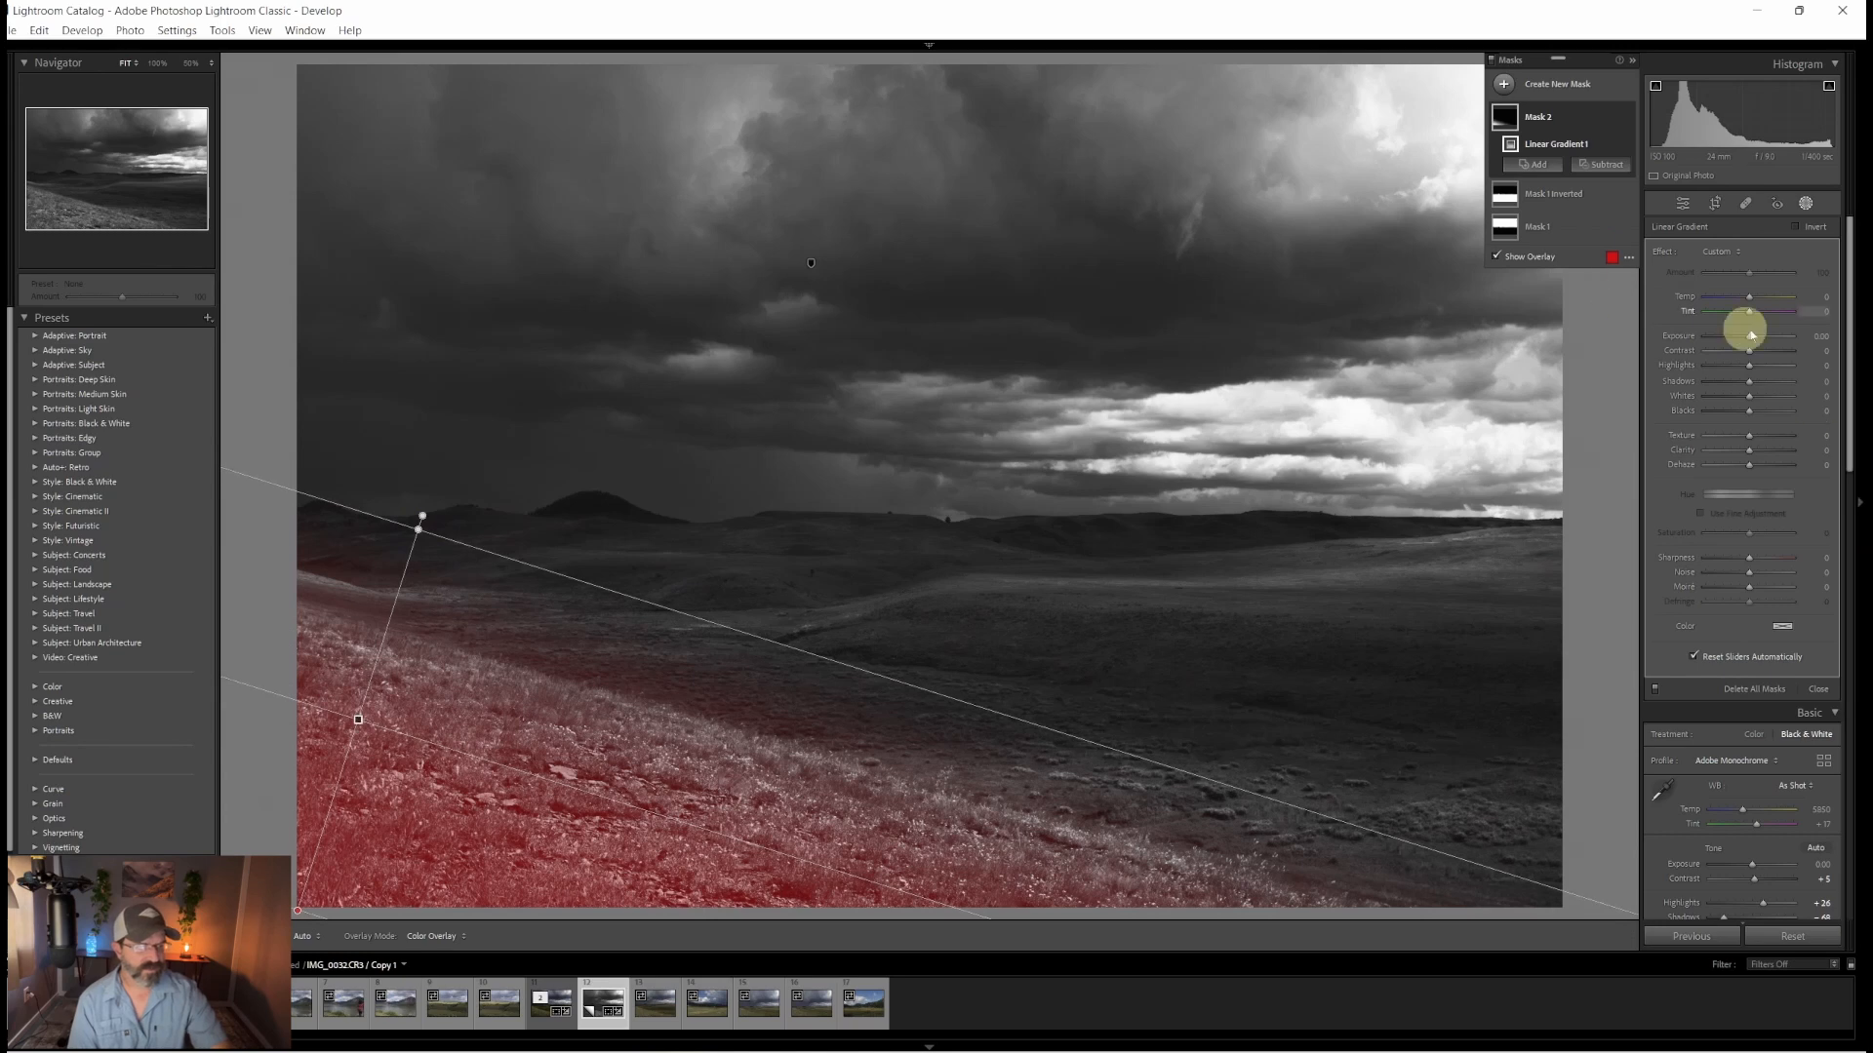
{"action": "left_click_drag", "start_coordinate": [1750, 339], "coordinate": [1743, 342]}
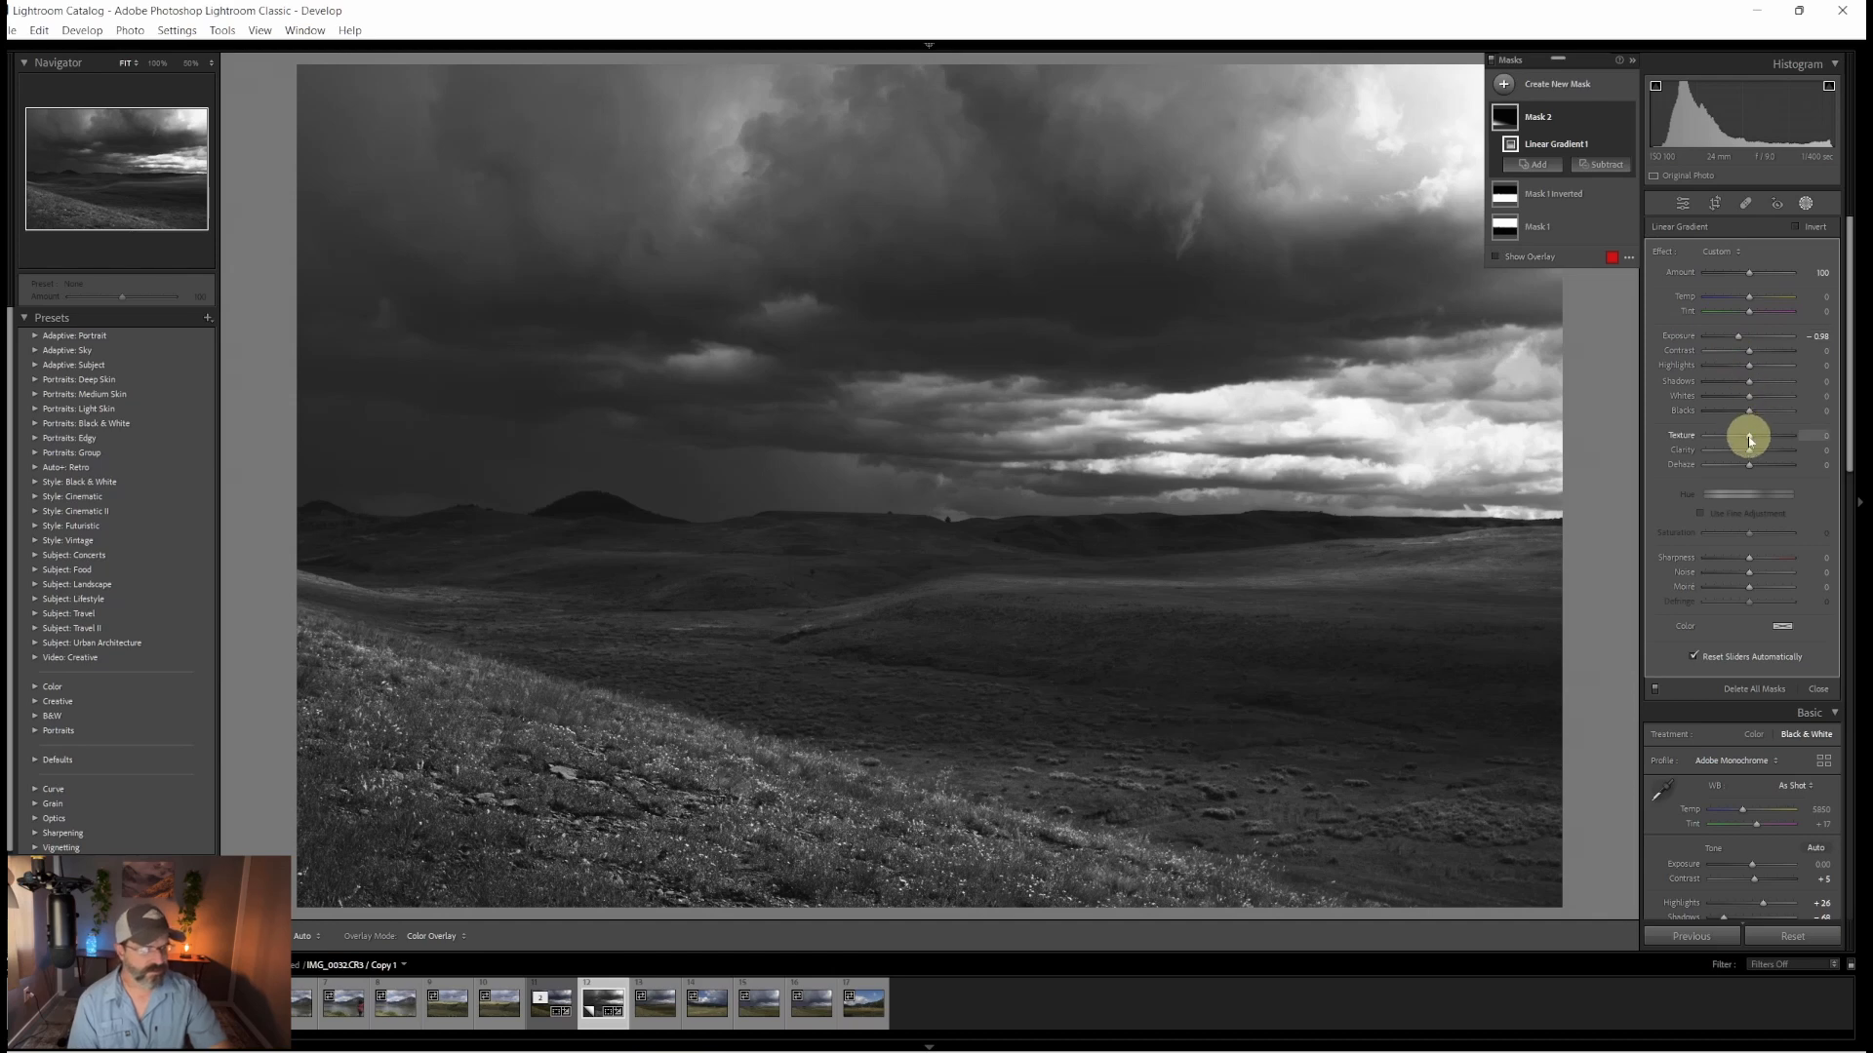
Step: Set the angled foreground linear gradient's Texture to -21
{"action": "left_click_drag", "start_coordinate": [1749, 441], "coordinate": [1747, 441]}
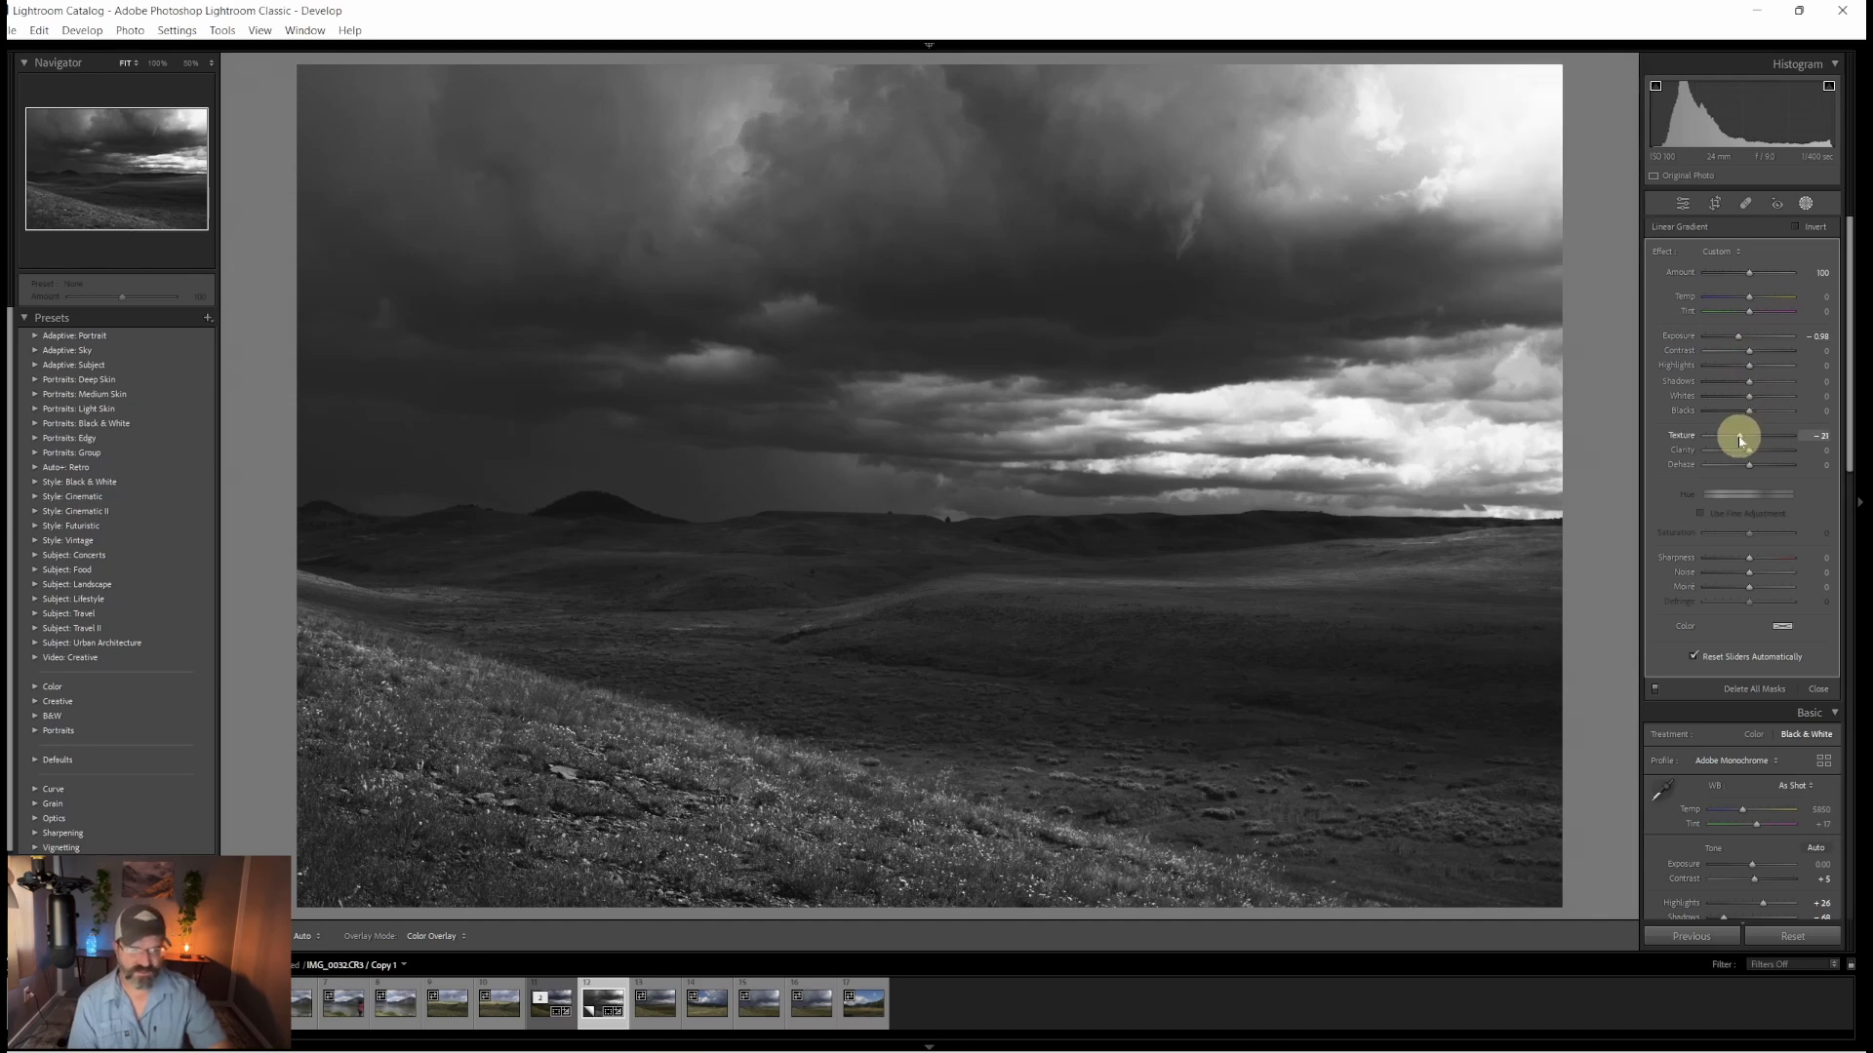
{"action": "left_click_drag", "start_coordinate": [1743, 441], "coordinate": [1744, 440]}
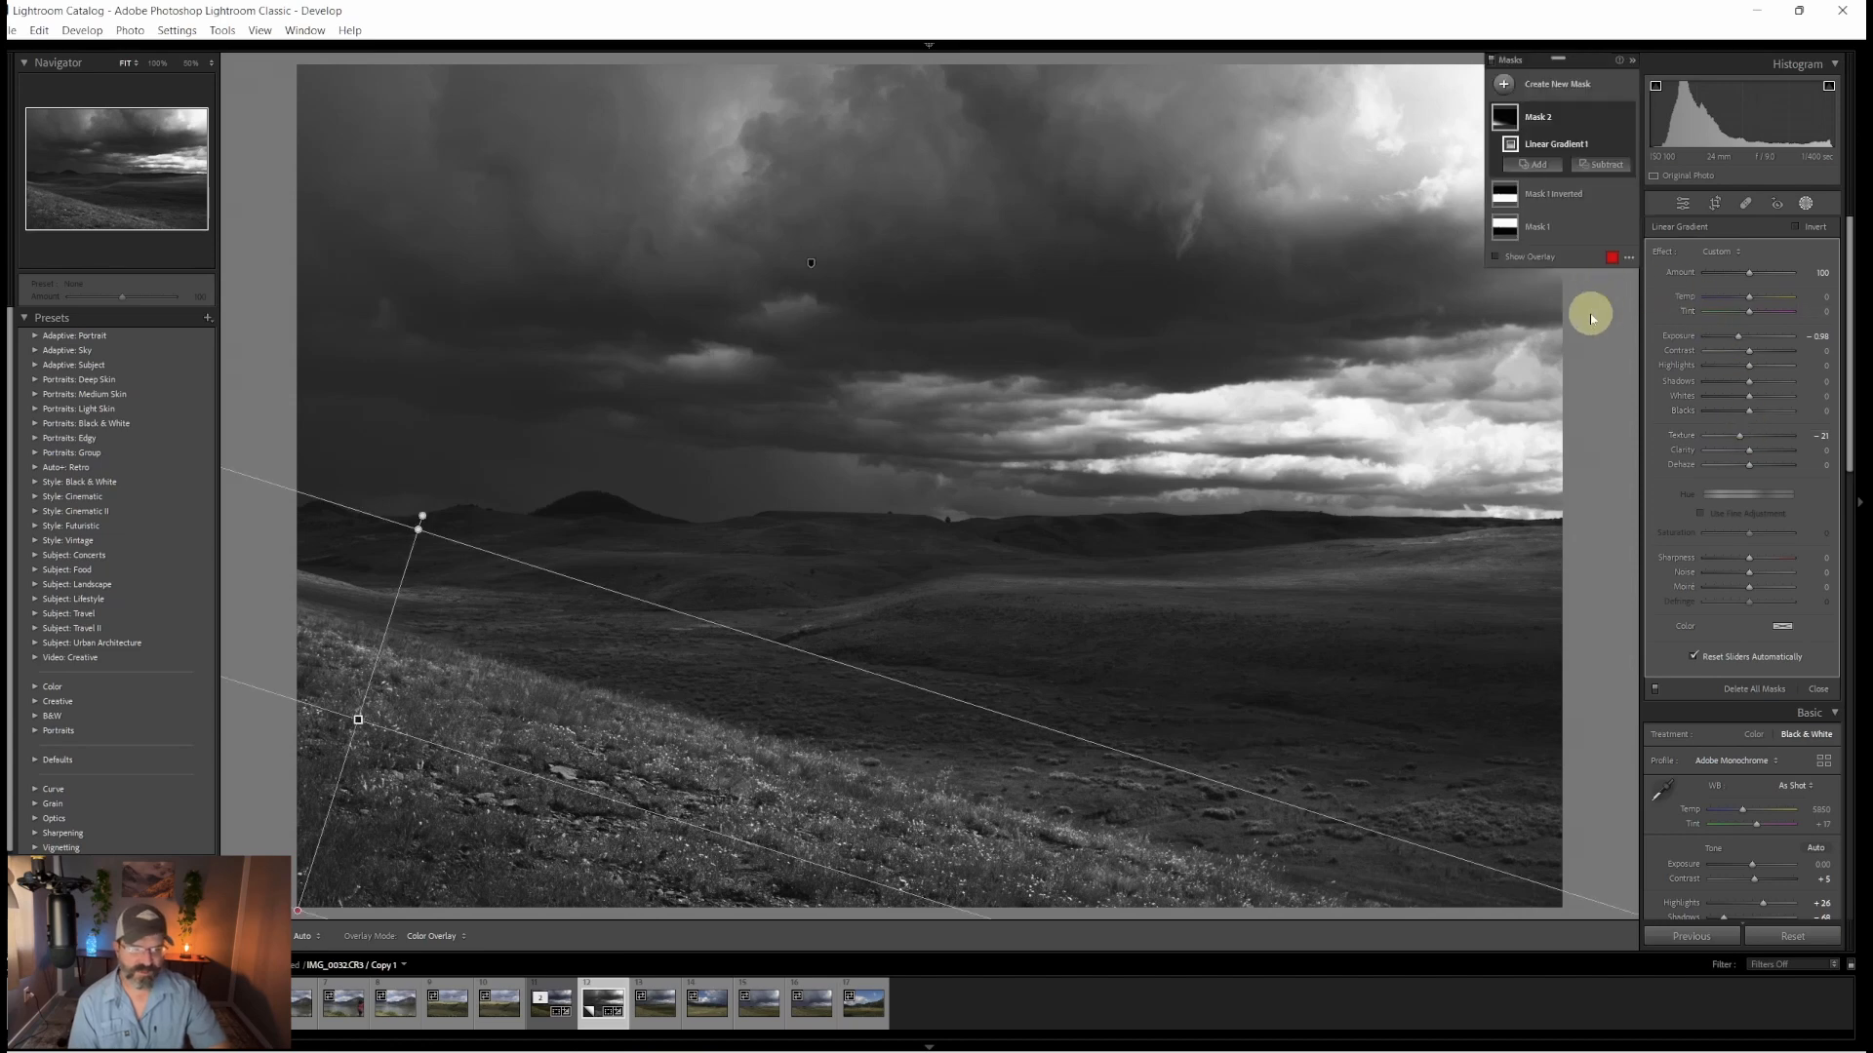
Step: Add a linear gradient mask rising horizontally from the photo's bottom edge and slightly lower its Exposure
{"action": "left_click", "coordinate": [1504, 84]}
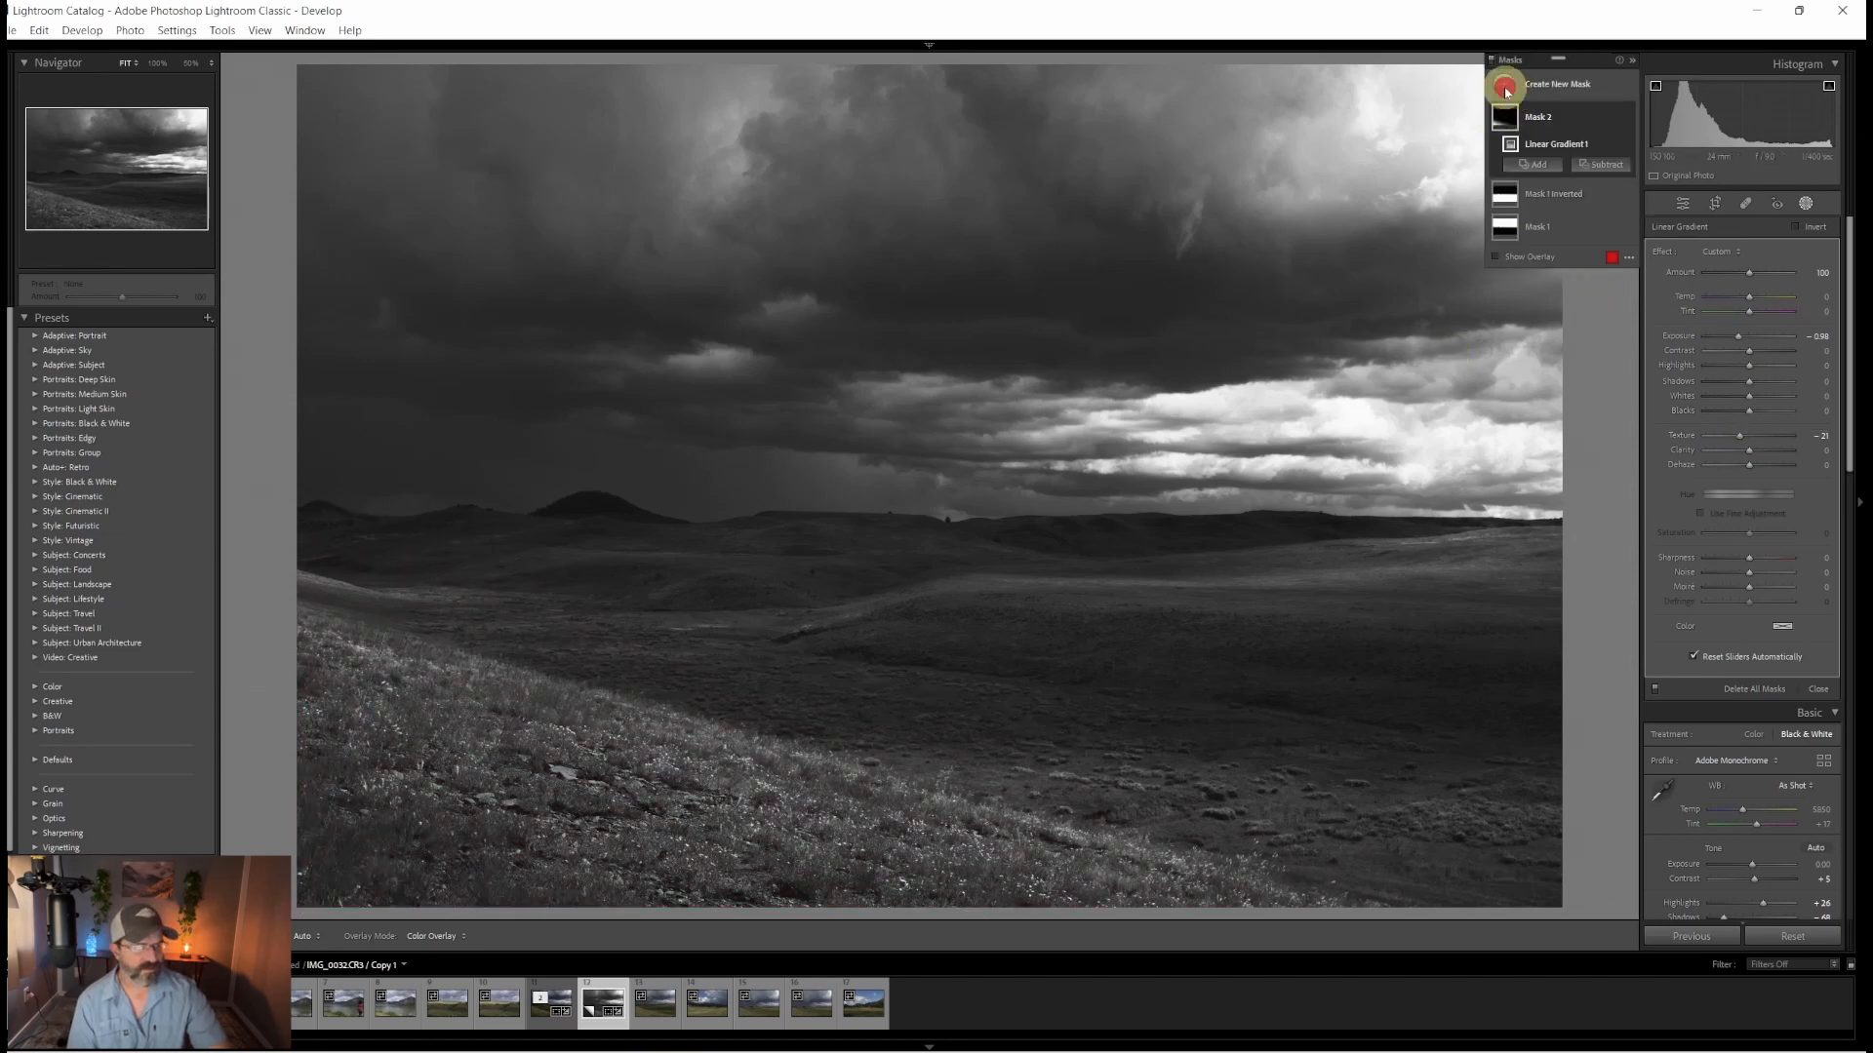
{"action": "left_click", "coordinate": [1588, 238]}
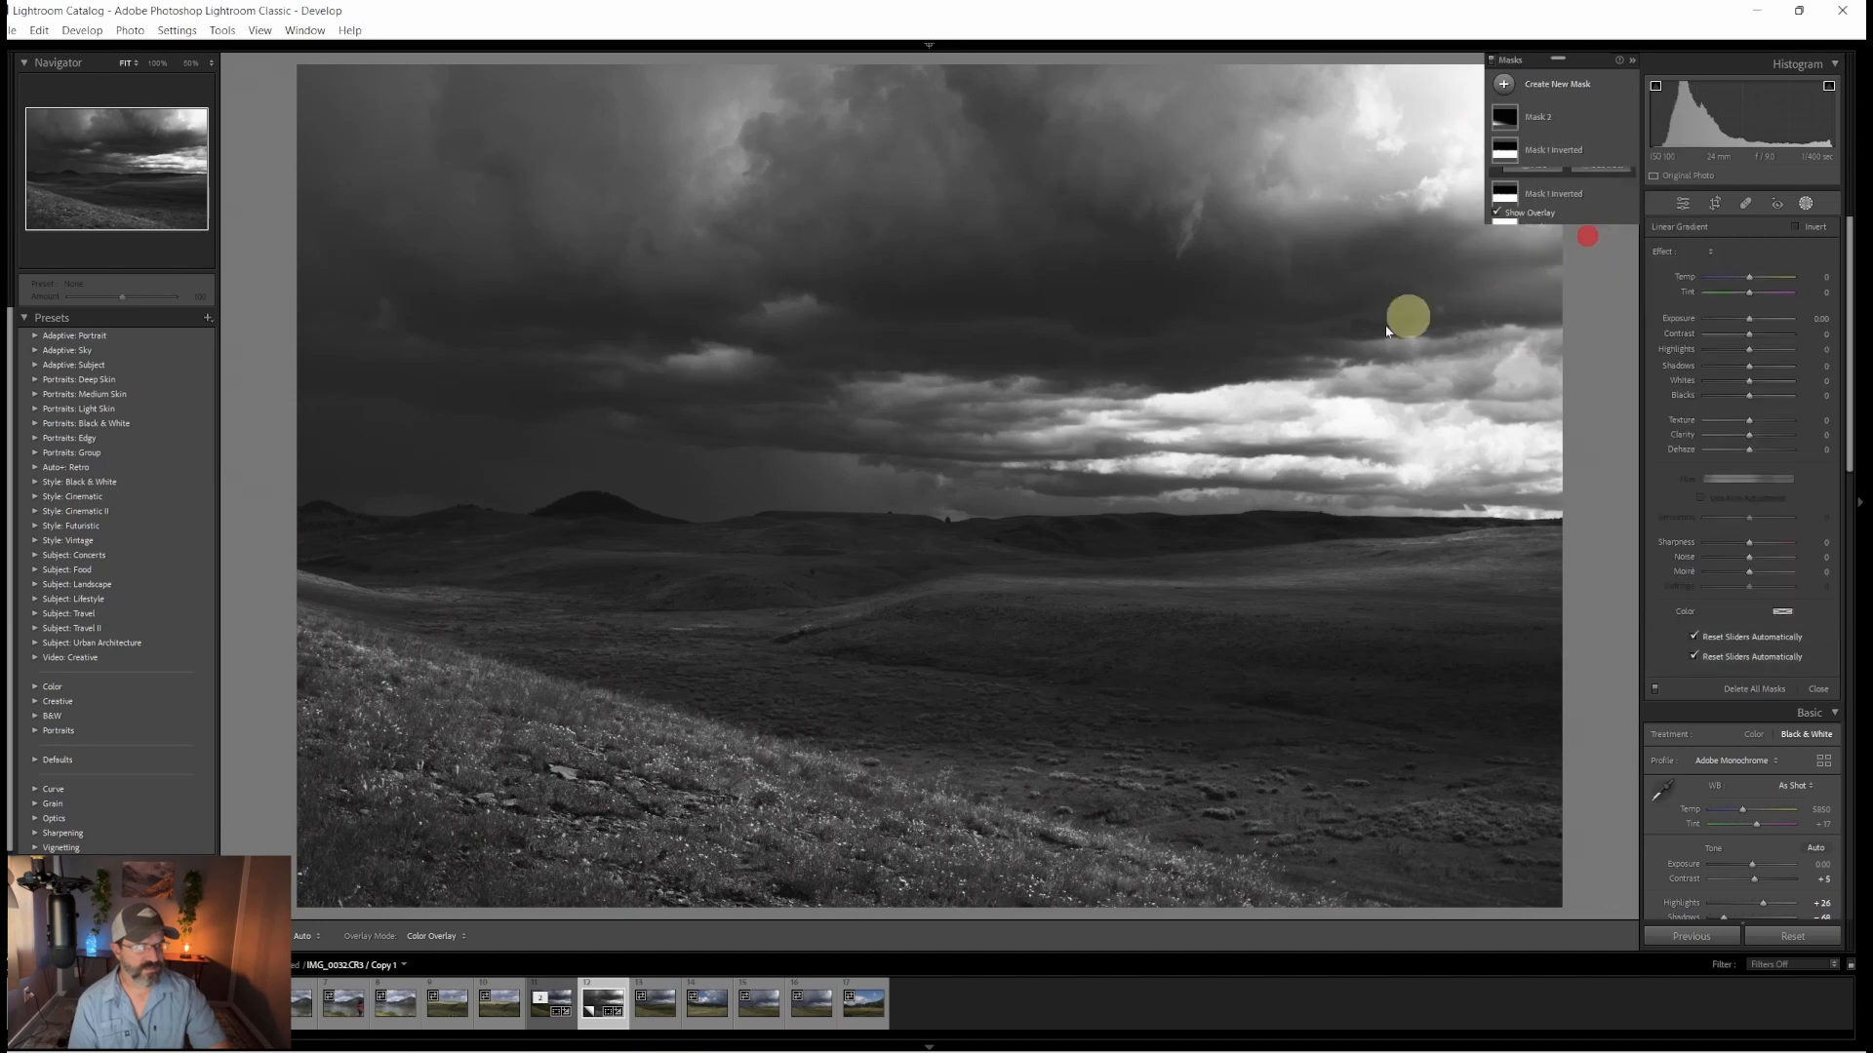
{"action": "left_click_drag", "start_coordinate": [929, 844], "coordinate": [935, 788]}
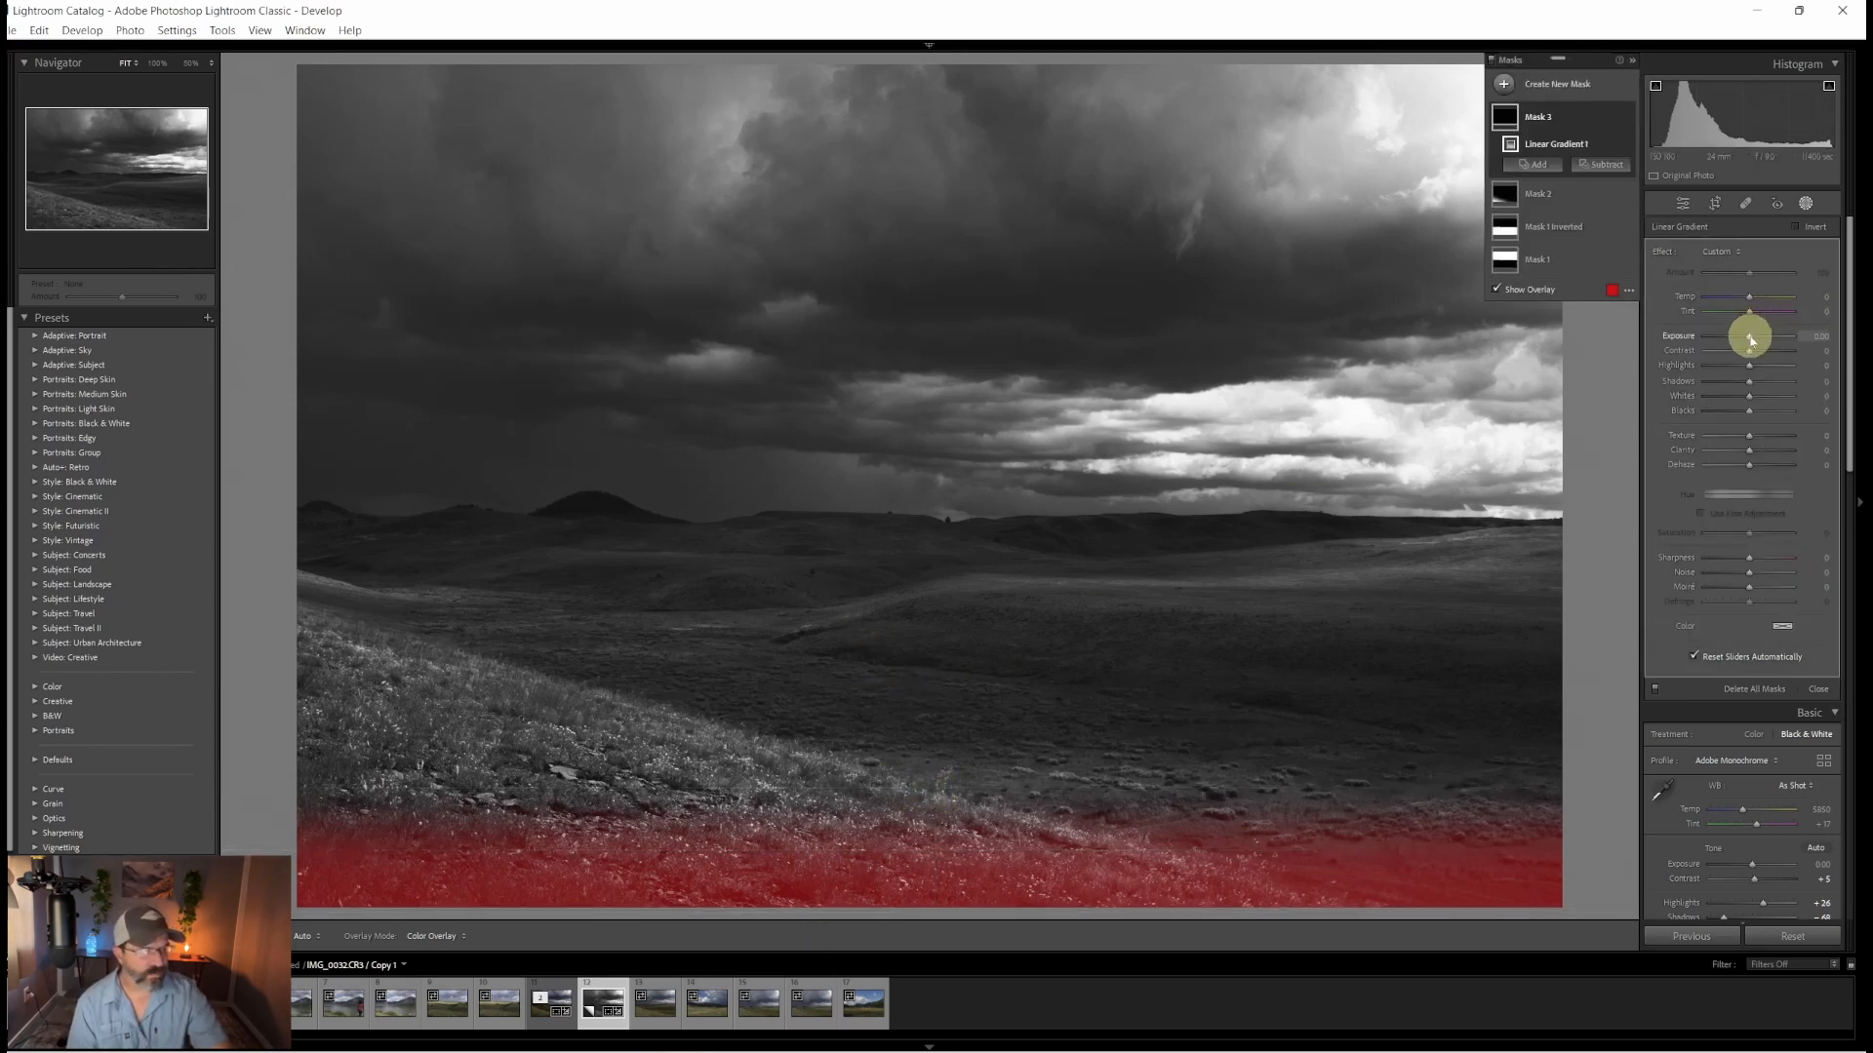
{"action": "left_click_drag", "start_coordinate": [1750, 339], "coordinate": [1755, 351]}
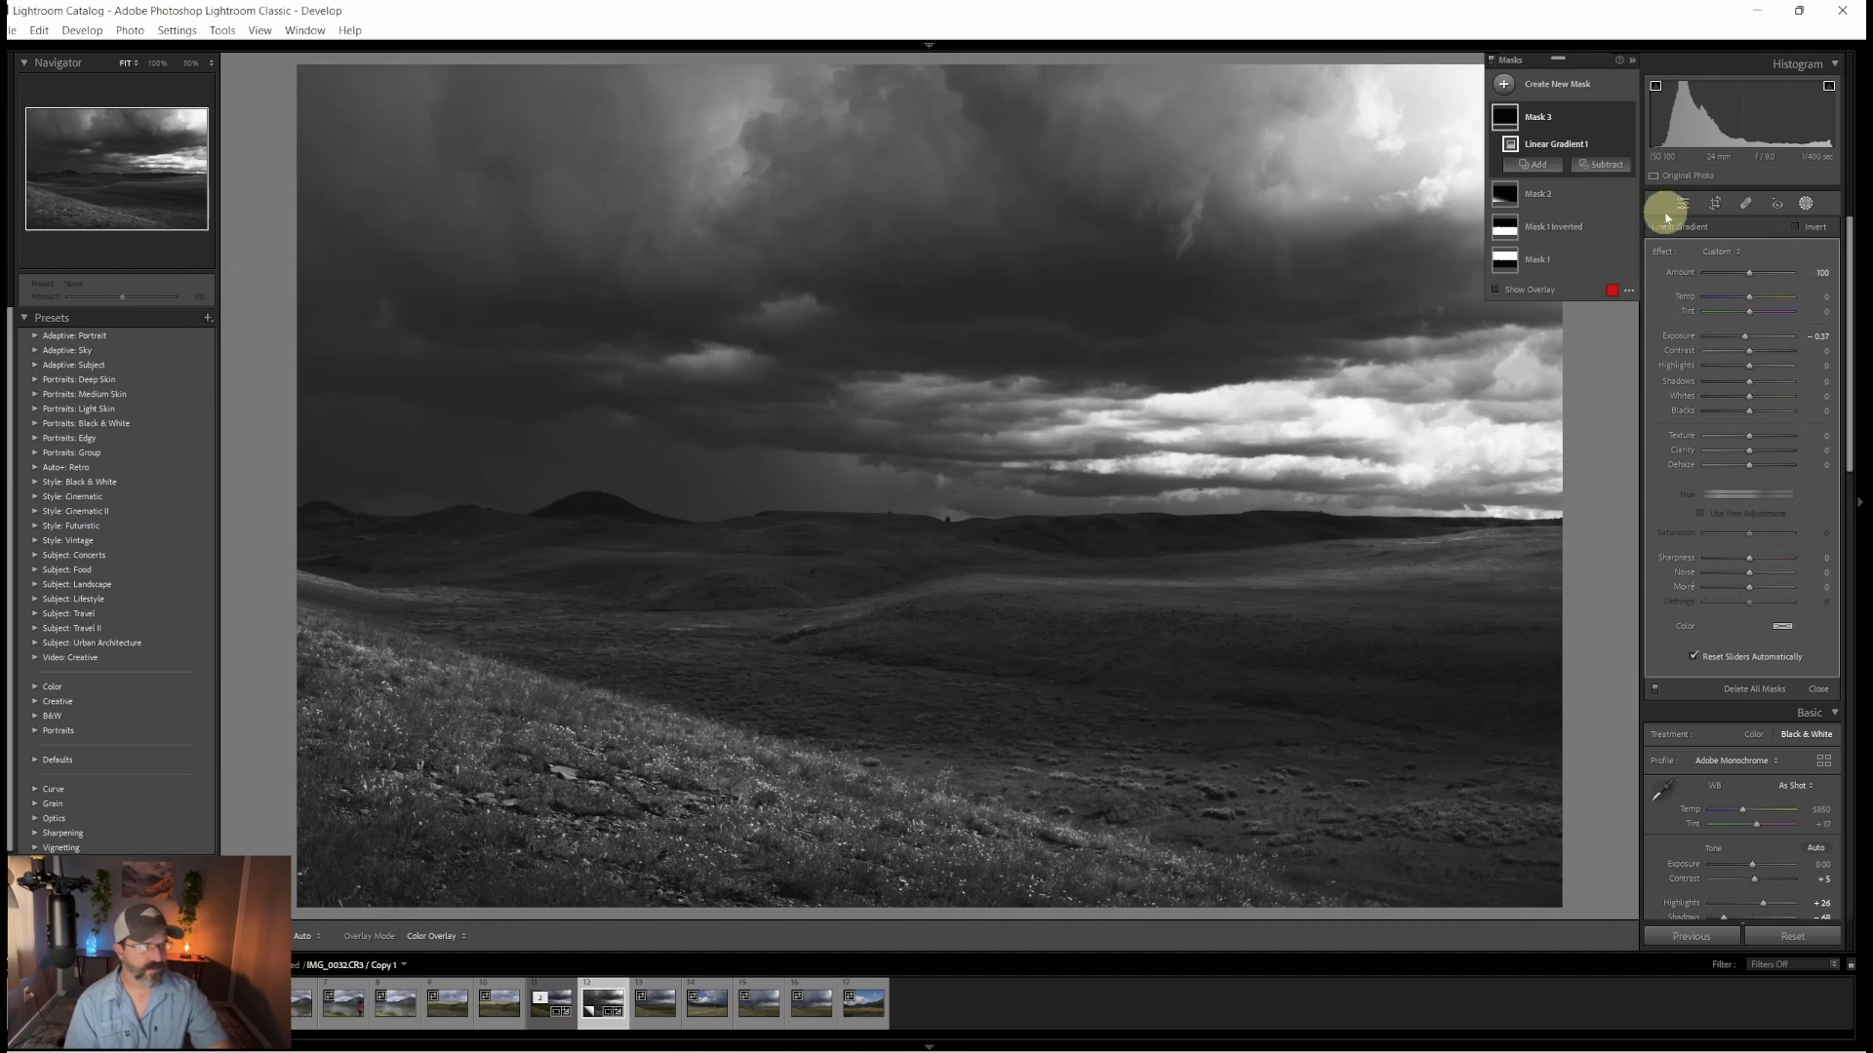
Step: Create a new brush mask with Exposure -0.10 and paint over the dark valley from its right side toward the distant hills
{"action": "left_click", "coordinate": [1807, 206]}
{"action": "left_click", "coordinate": [1809, 207]}
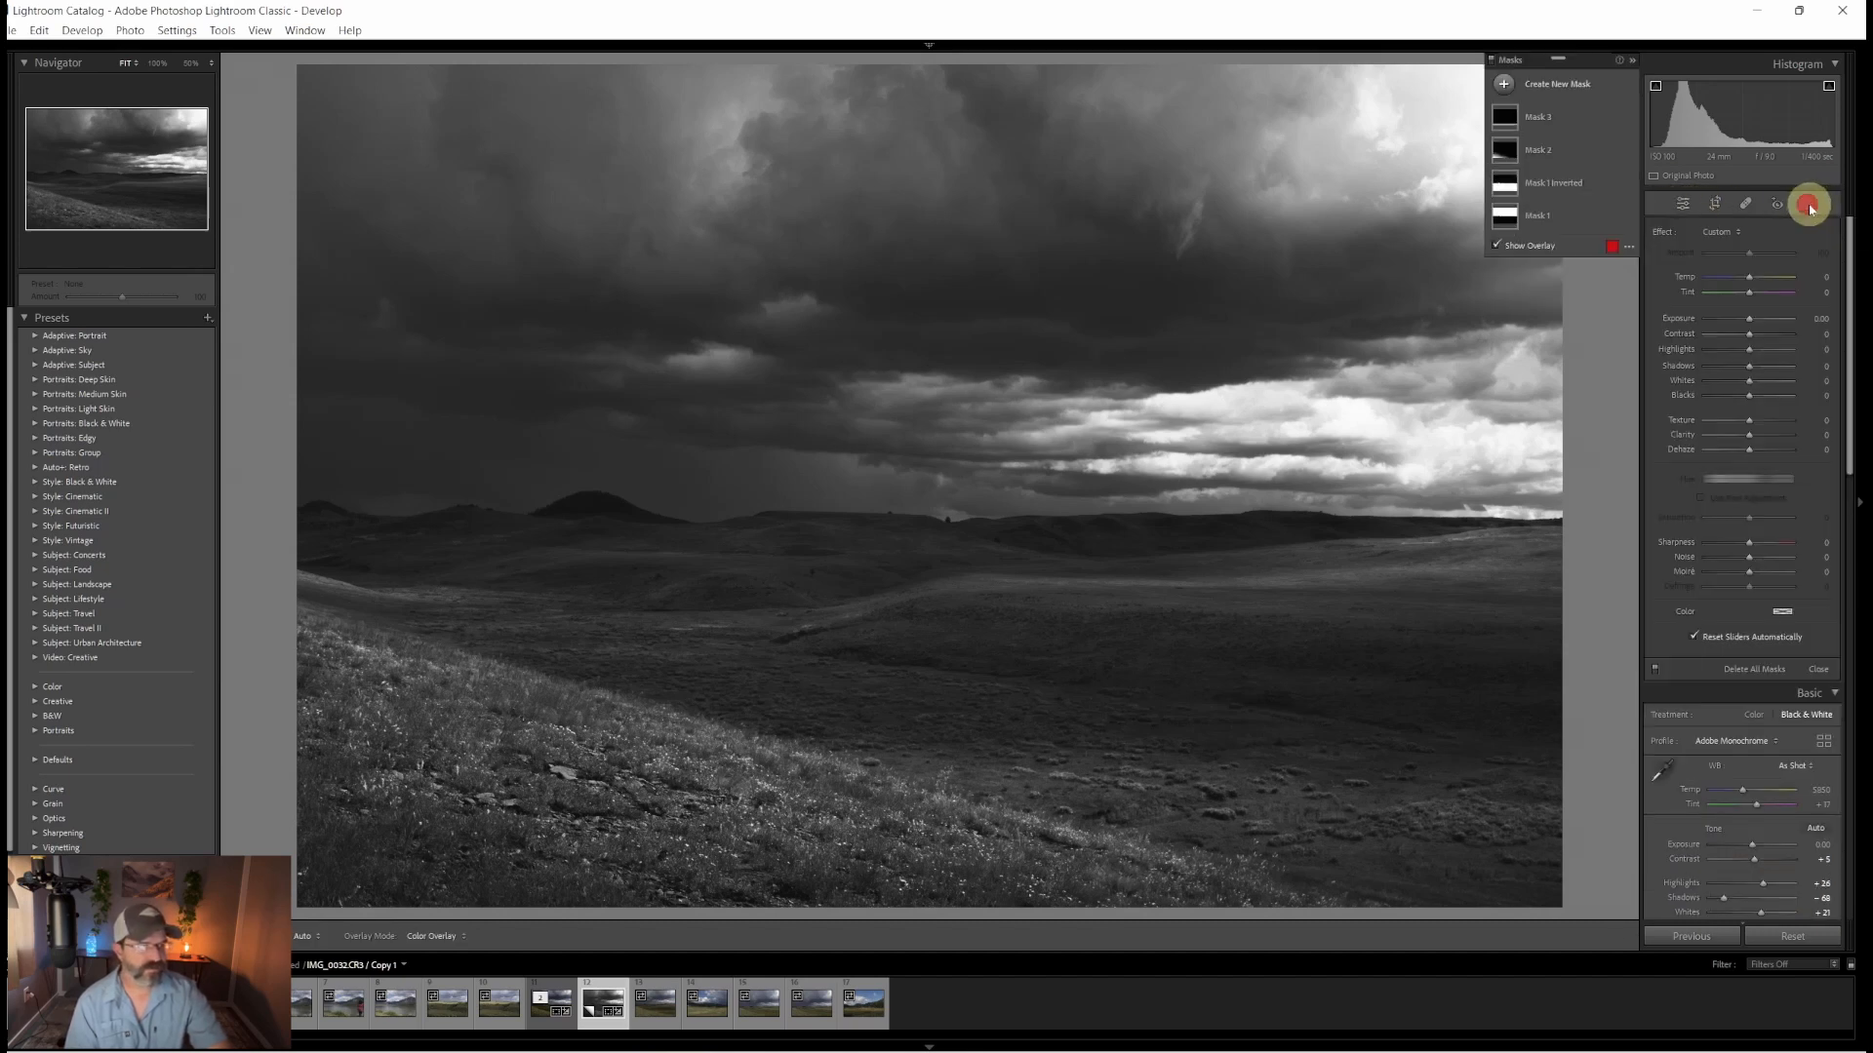
{"action": "left_click", "coordinate": [1505, 84]}
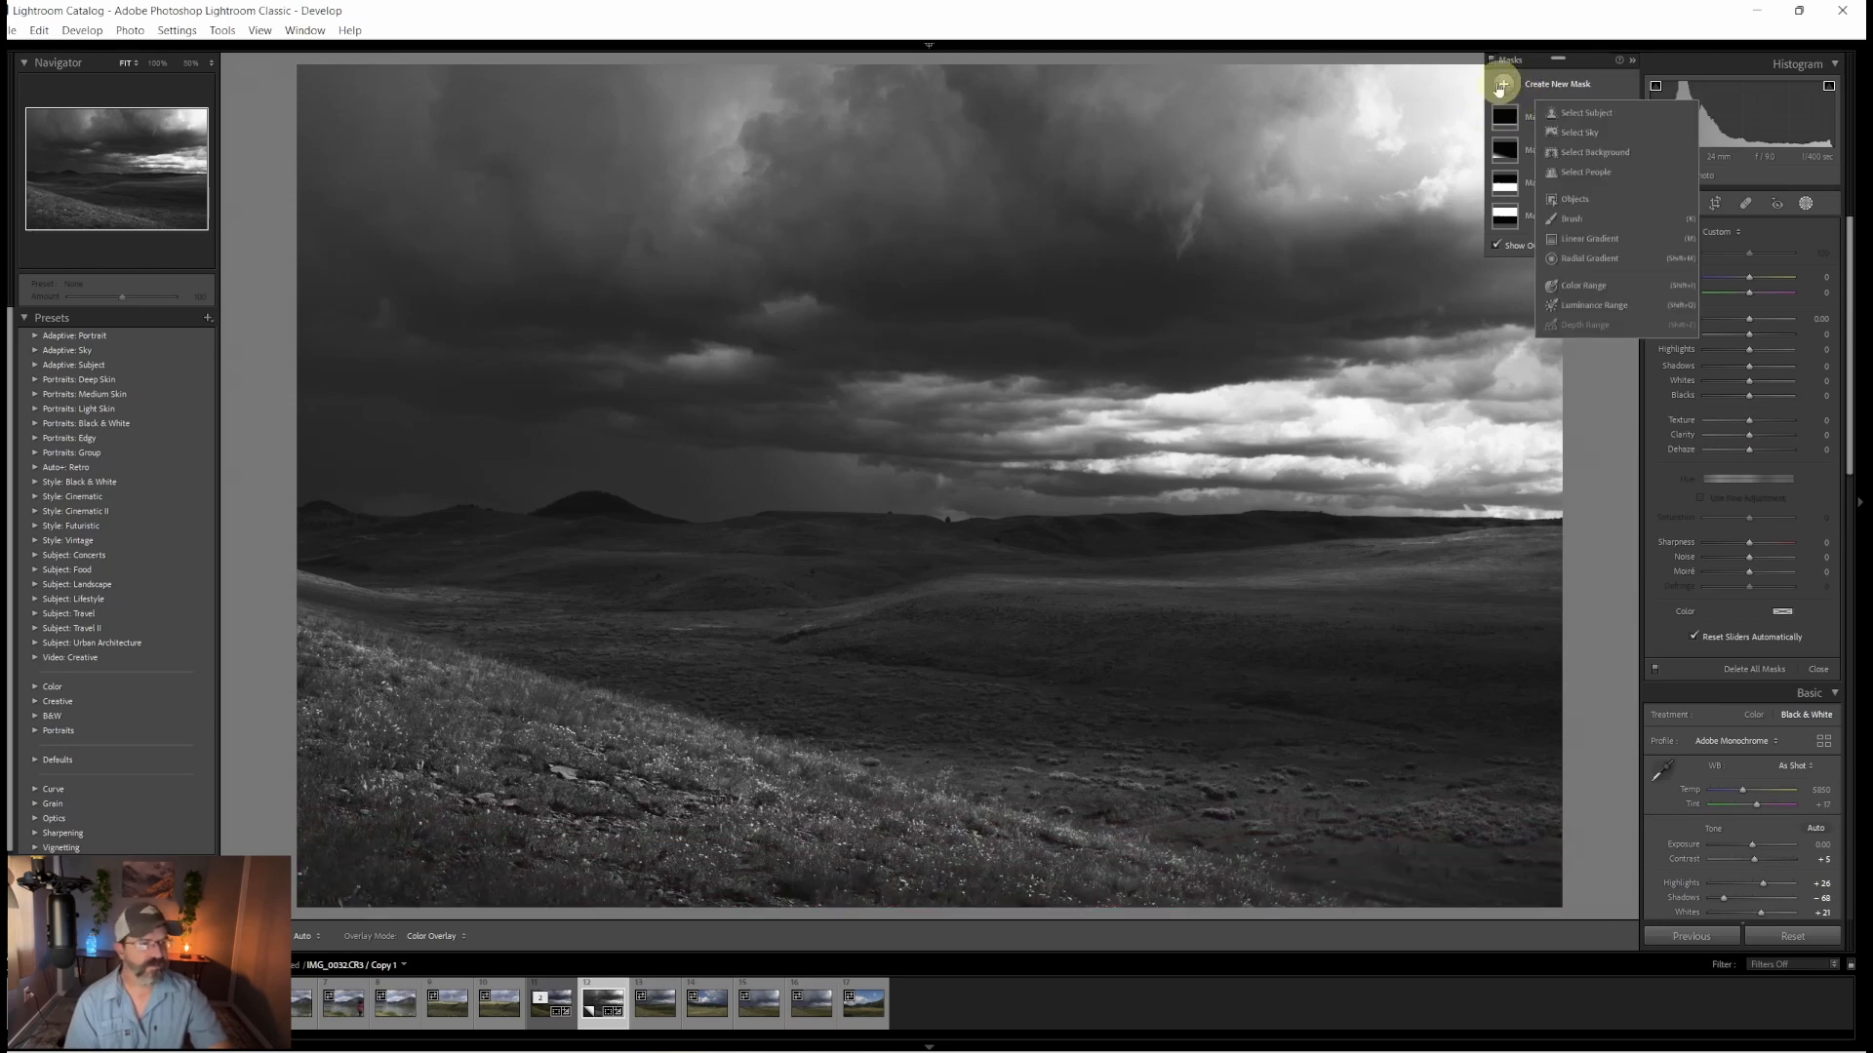
{"action": "left_click", "coordinate": [1571, 220]}
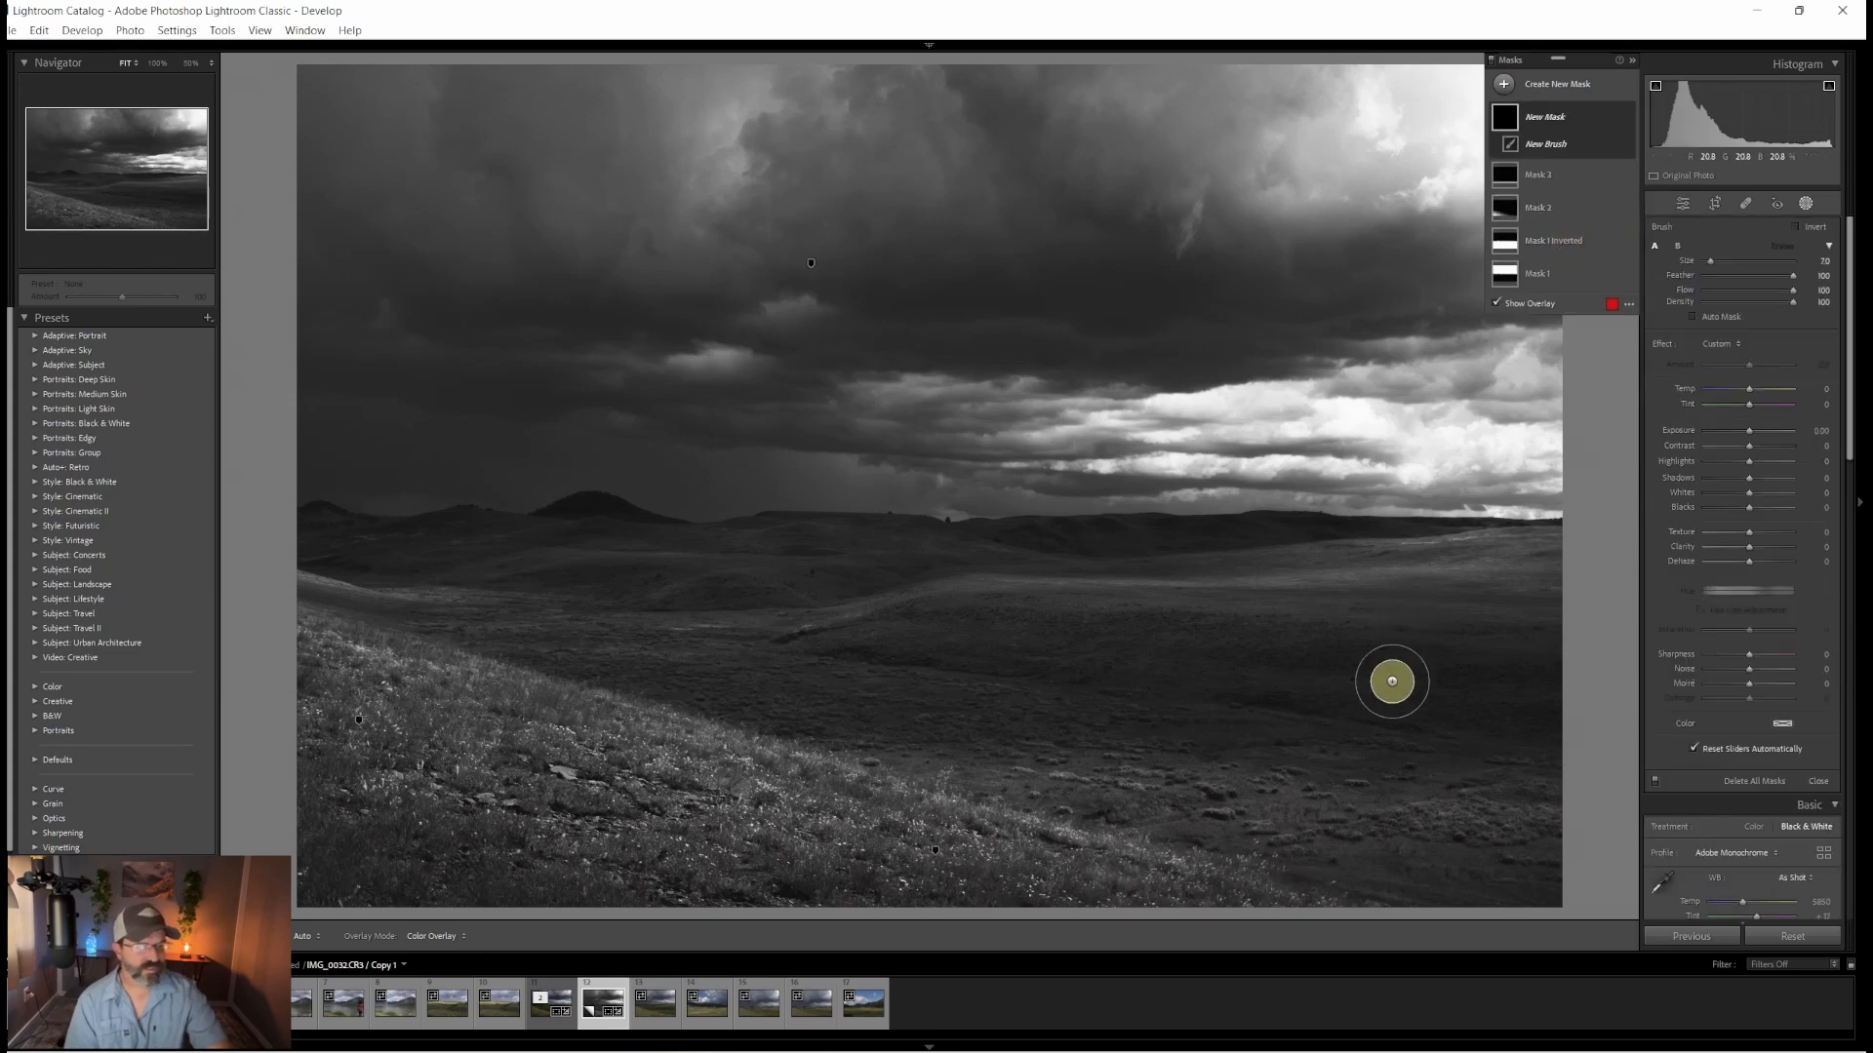
{"action": "scroll", "coordinate": [1381, 663], "scroll_direction": "up", "scroll_amount": 4}
{"action": "scroll", "coordinate": [1370, 709], "scroll_direction": "up", "scroll_amount": 4}
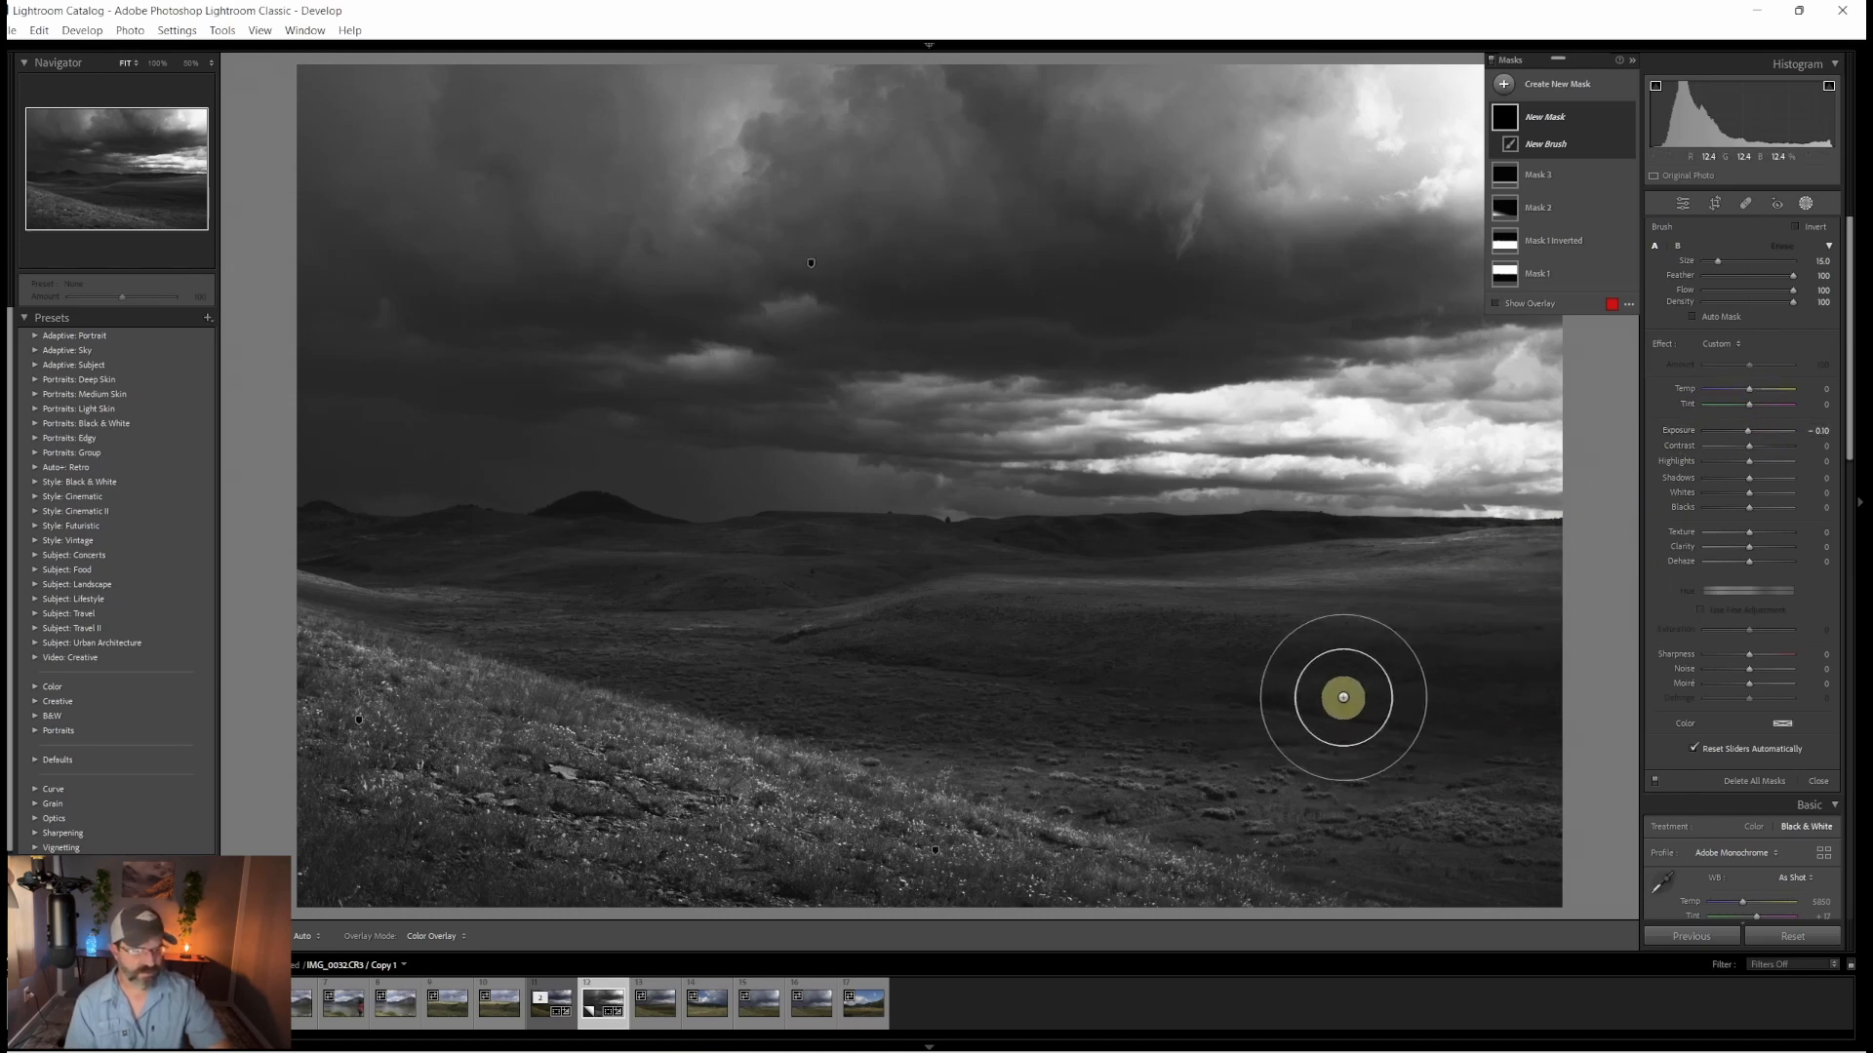
{"action": "mouse_move", "coordinate": [1343, 697]}
{"action": "left_mouse_down"}
{"action": "mouse_move", "coordinate": [1547, 718]}
{"action": "mouse_move", "coordinate": [601, 640]}
{"action": "mouse_move", "coordinate": [574, 609]}
{"action": "mouse_move", "coordinate": [606, 583]}
{"action": "mouse_move", "coordinate": [464, 540]}
{"action": "left_mouse_up"}
Step: Extend the brush mask along the distant hills below the skyline, using a smaller brush
{"action": "scroll", "coordinate": [687, 654], "scroll_direction": "down", "scroll_amount": 4}
{"action": "mouse_move", "coordinate": [332, 539]}
{"action": "left_mouse_down"}
{"action": "mouse_move", "coordinate": [500, 532]}
{"action": "mouse_move", "coordinate": [819, 559]}
{"action": "left_mouse_up"}
{"action": "scroll", "coordinate": [1078, 526], "scroll_direction": "down", "scroll_amount": 6}
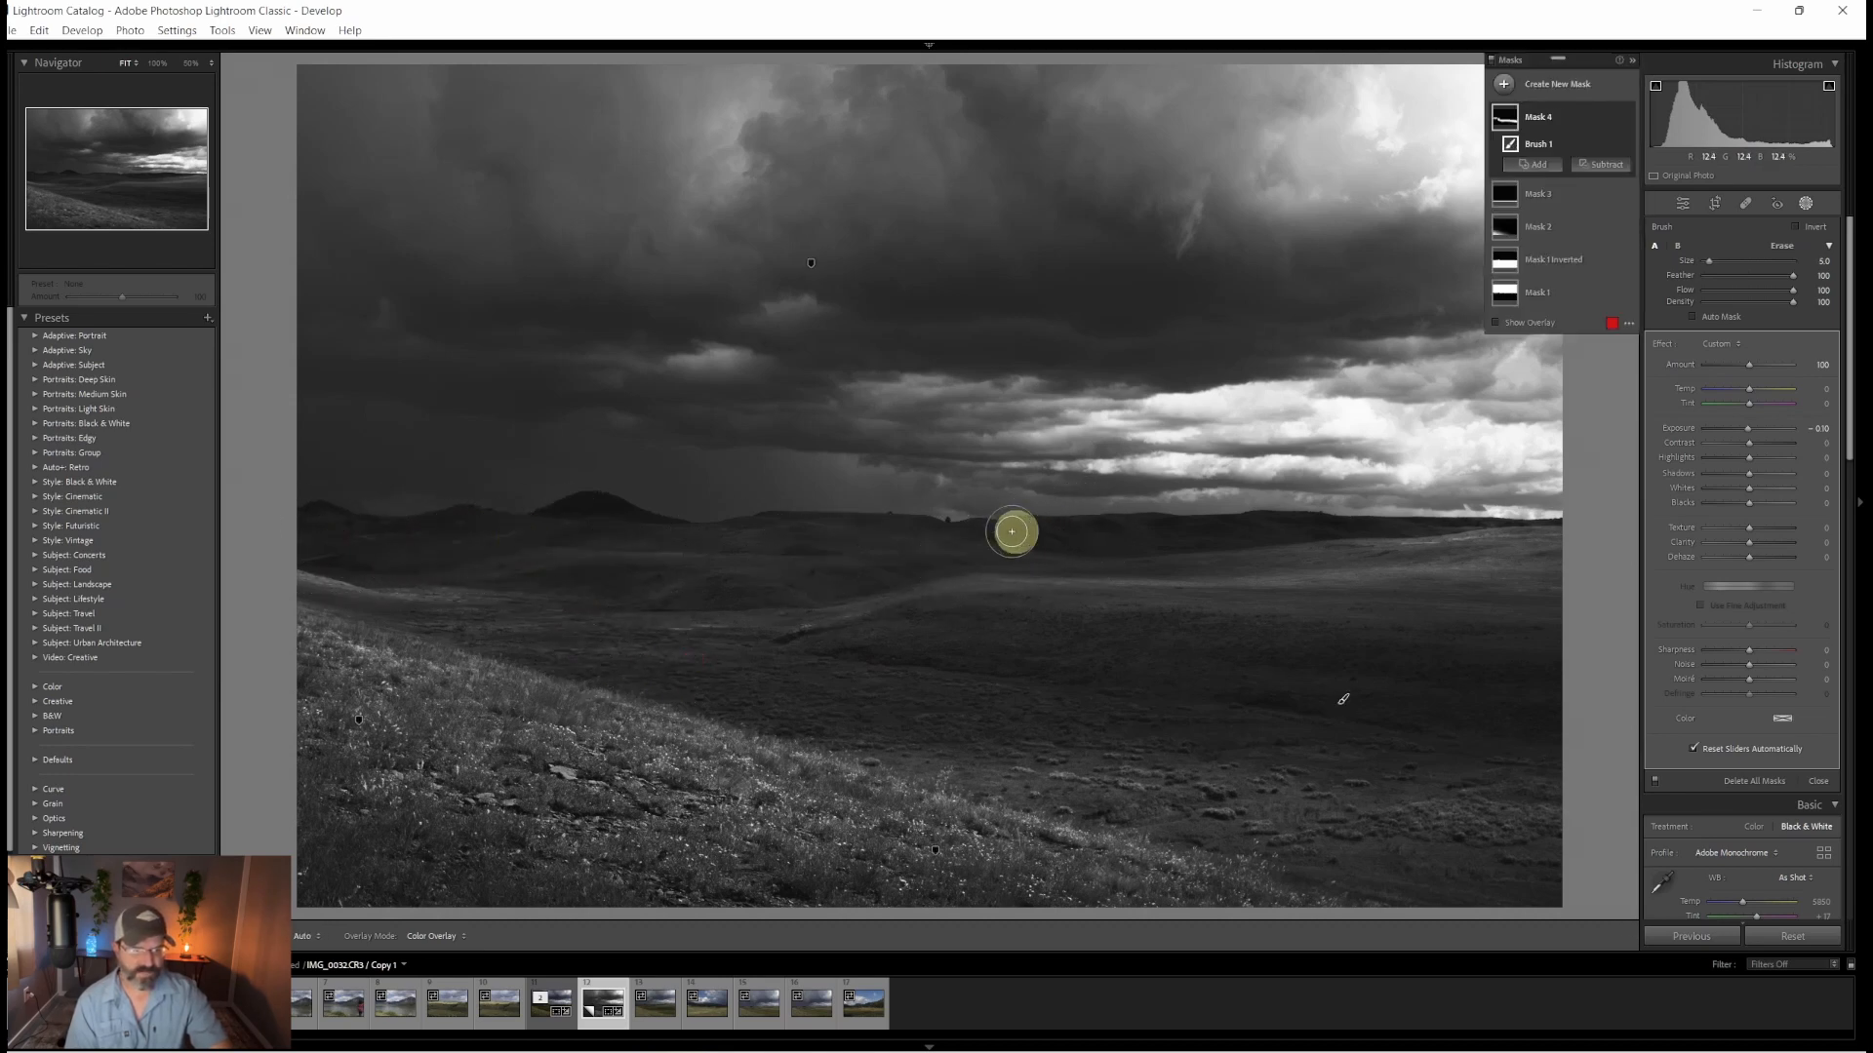
{"action": "left_click_drag", "start_coordinate": [1008, 536], "coordinate": [1452, 529]}
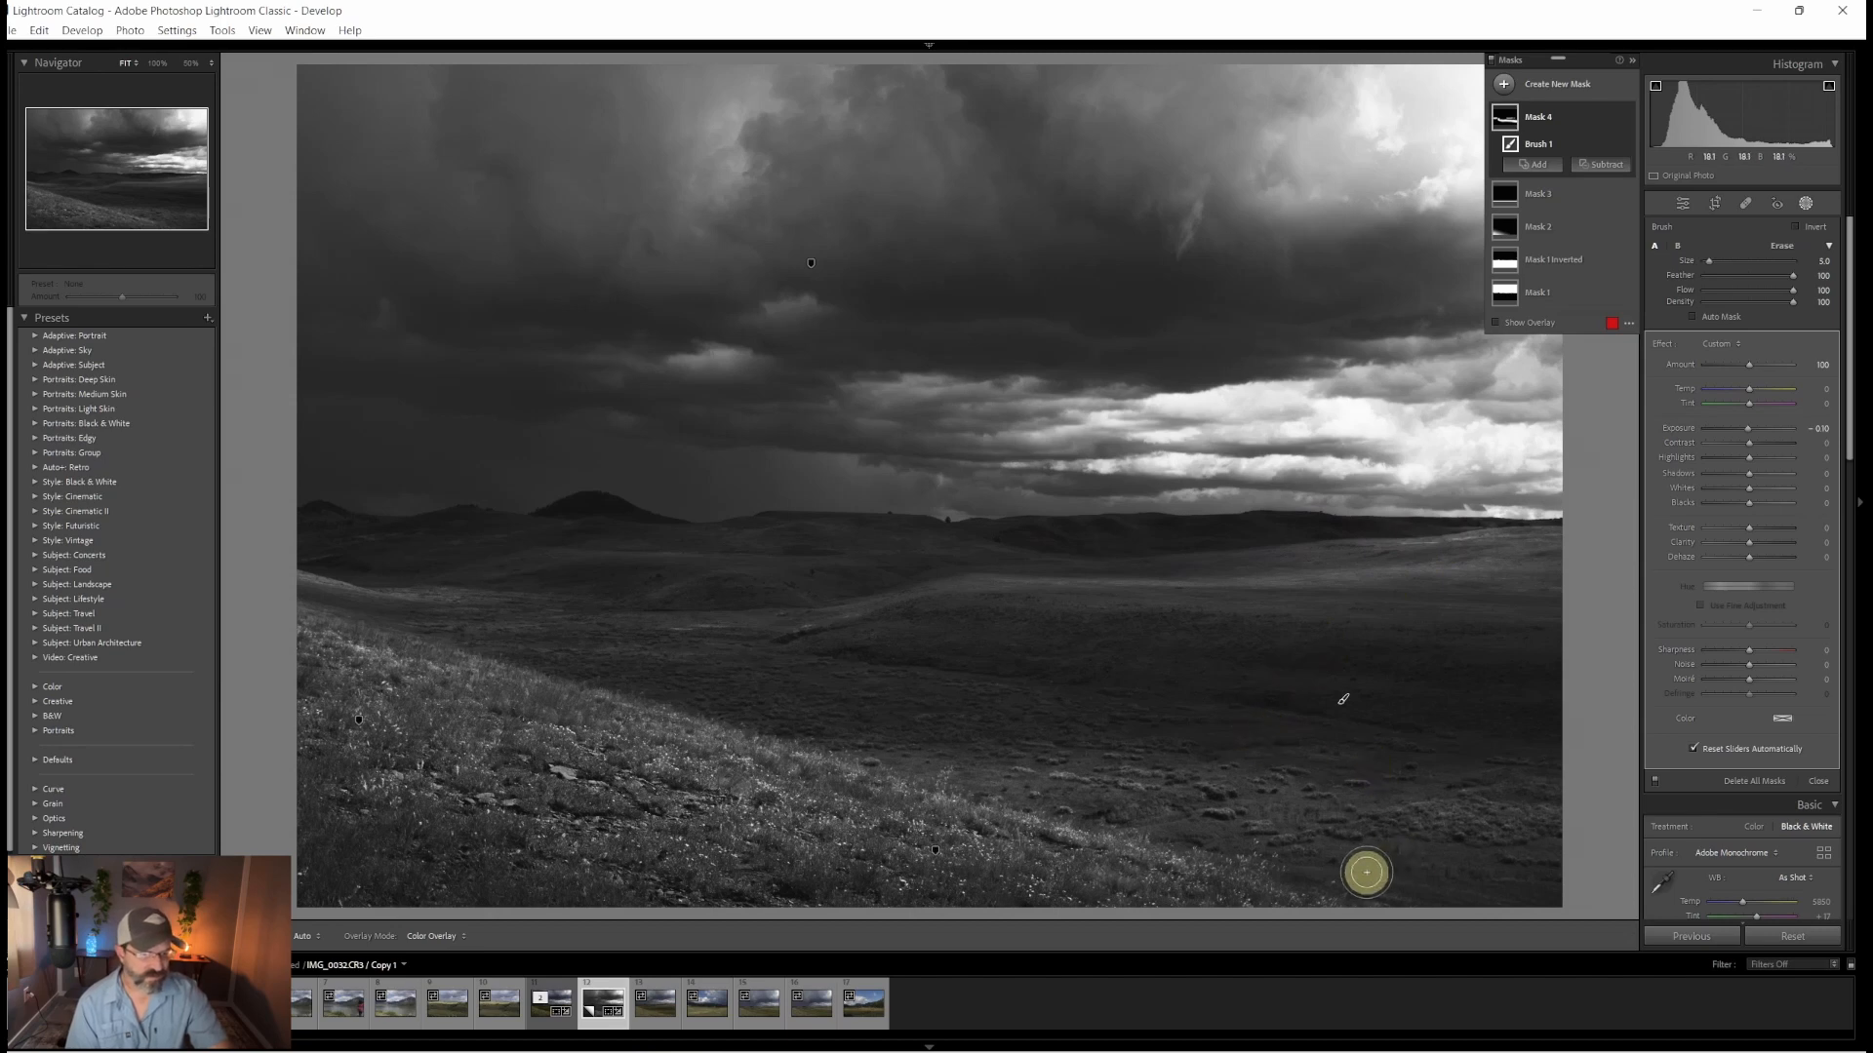
Step: Enlarge the brush and paint the photo's lower-right corner and the lower-left foreground grass into the brush mask
{"action": "scroll", "coordinate": [1365, 871], "scroll_direction": "up", "scroll_amount": 1}
{"action": "left_click_drag", "start_coordinate": [1337, 869], "coordinate": [1568, 882]}
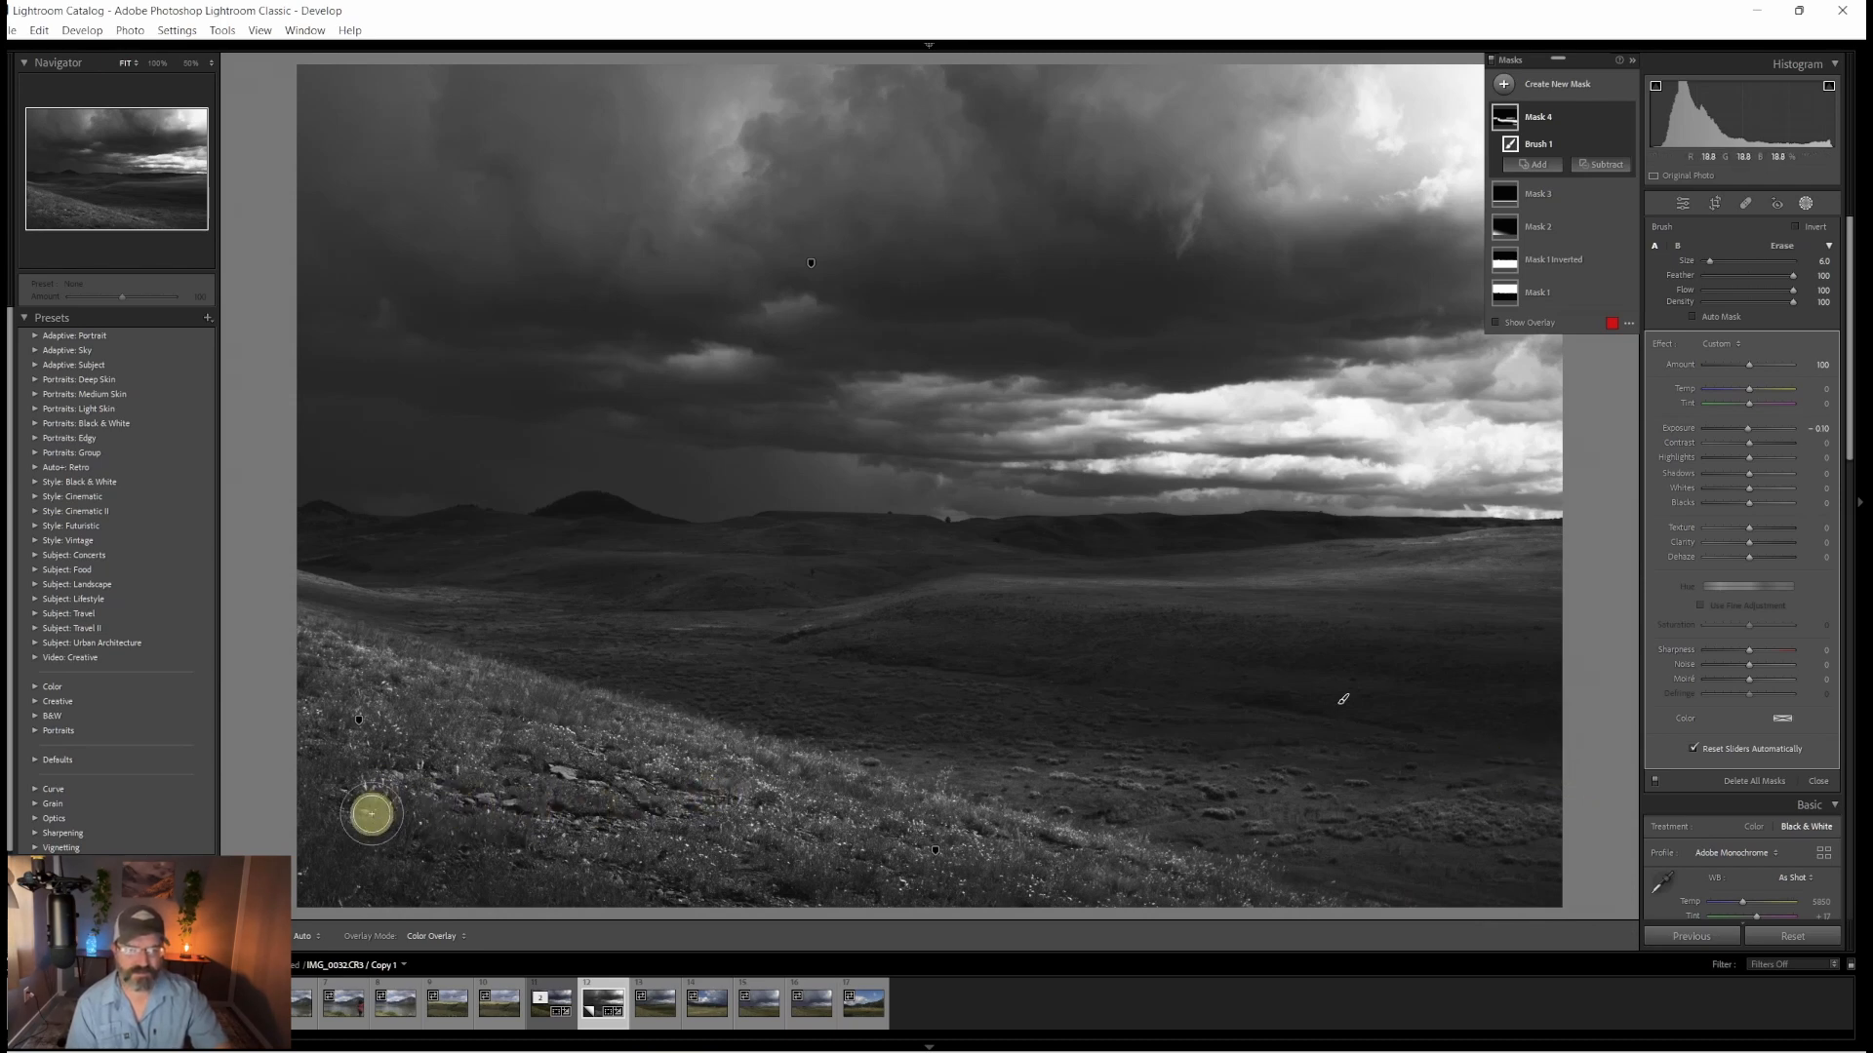
{"action": "scroll", "coordinate": [368, 815], "scroll_direction": "up", "scroll_amount": 8}
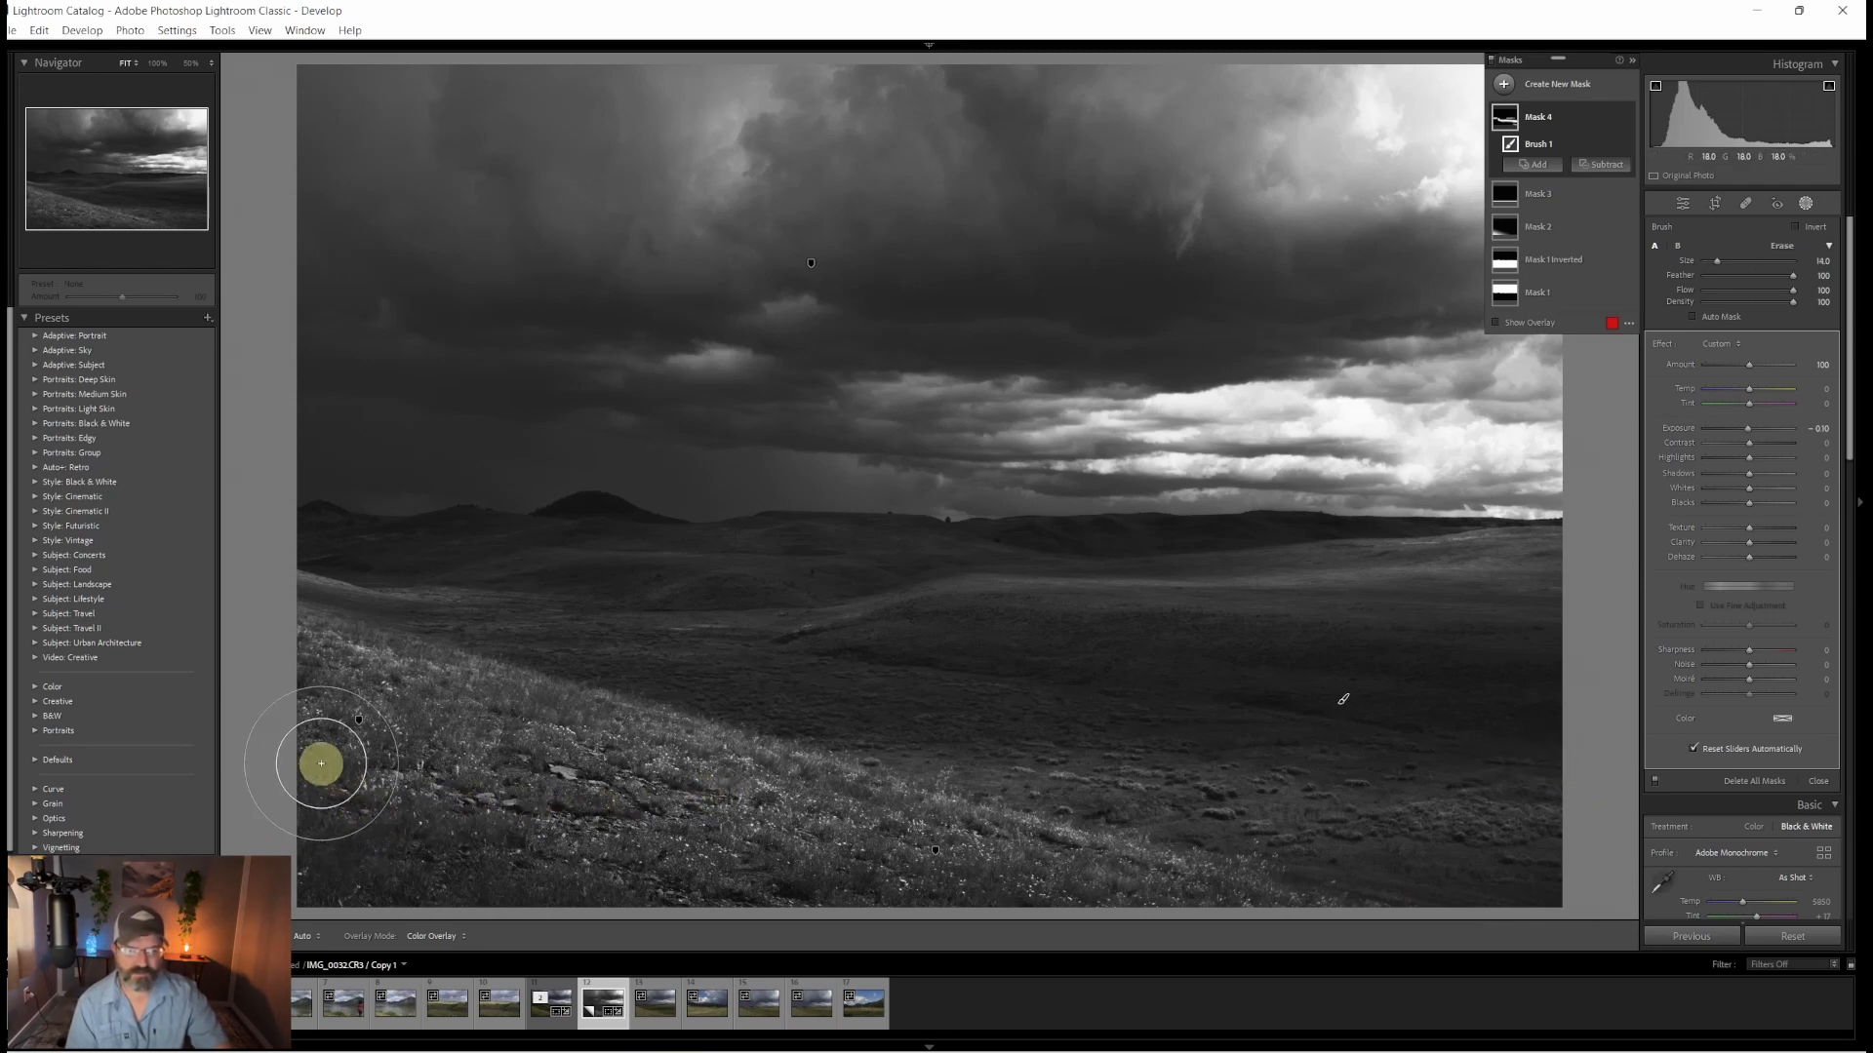
{"action": "mouse_move", "coordinate": [322, 760]}
{"action": "left_mouse_down"}
{"action": "mouse_move", "coordinate": [773, 935]}
{"action": "mouse_move", "coordinate": [897, 951]}
{"action": "left_mouse_up"}
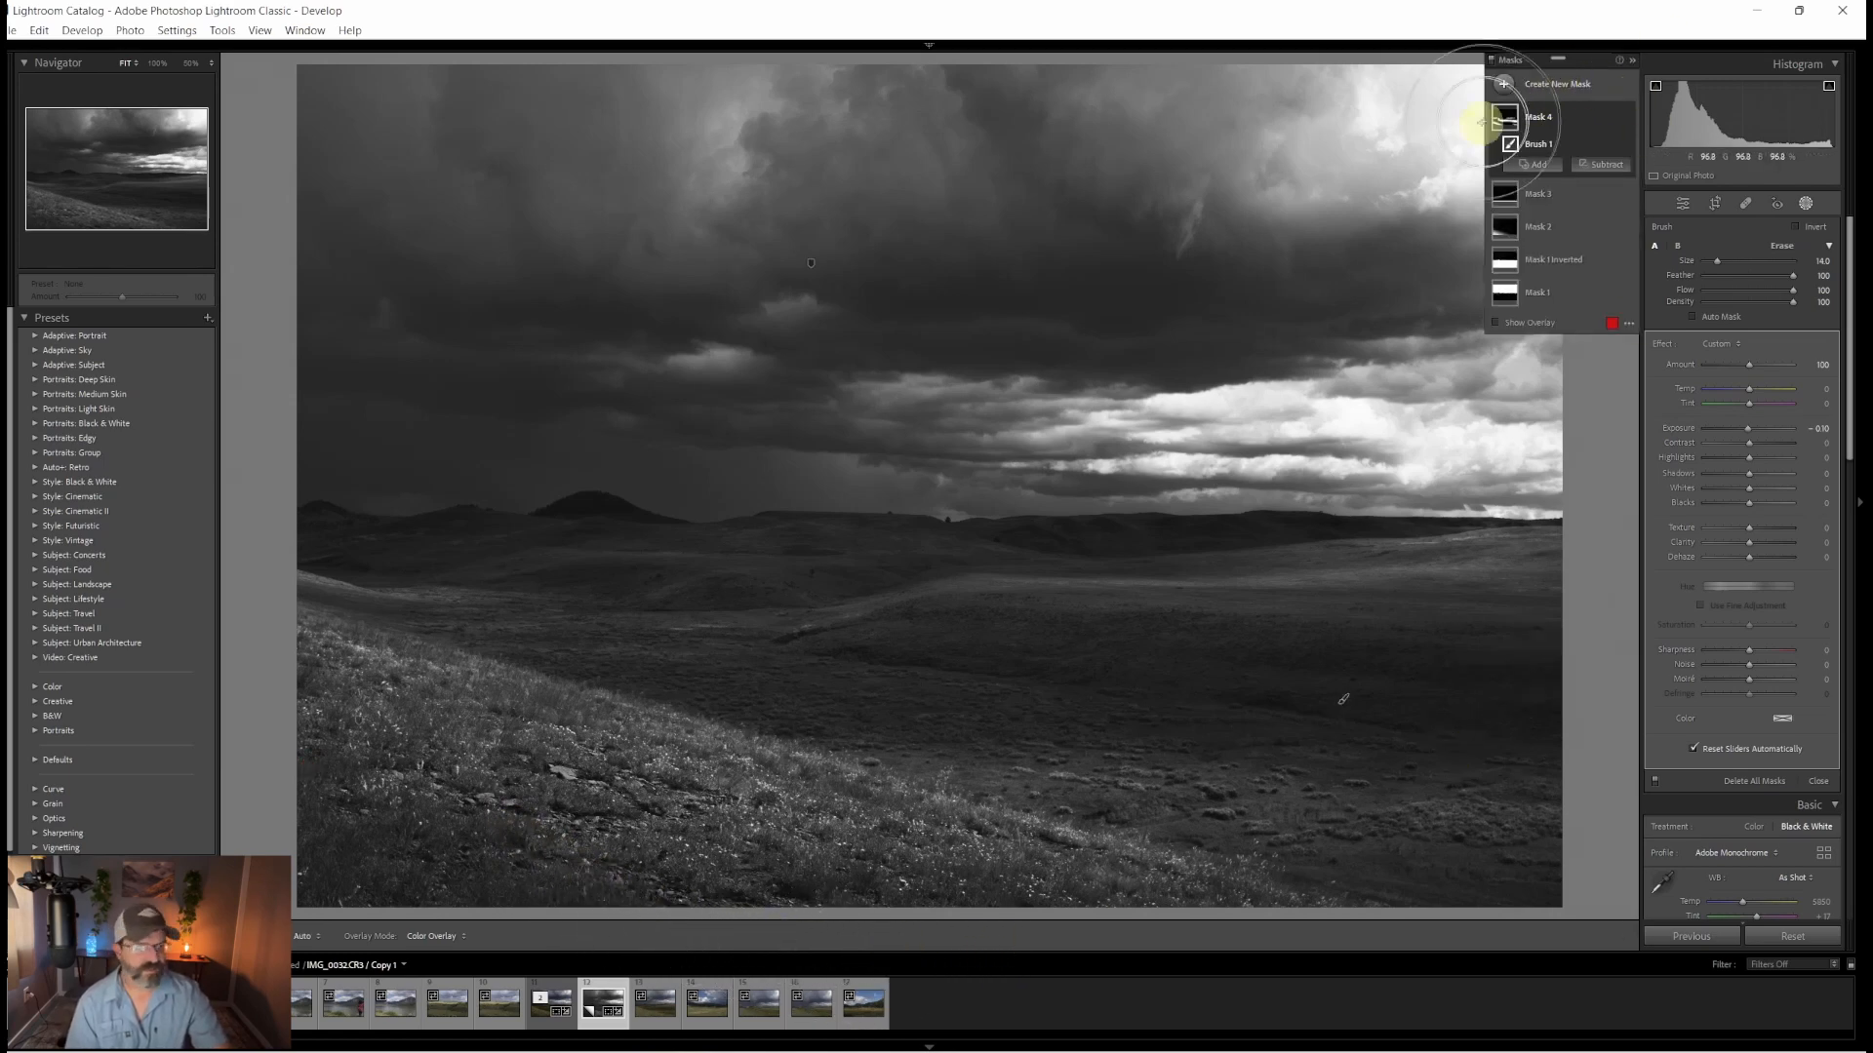
{"action": "mouse_move", "coordinate": [1507, 118]}
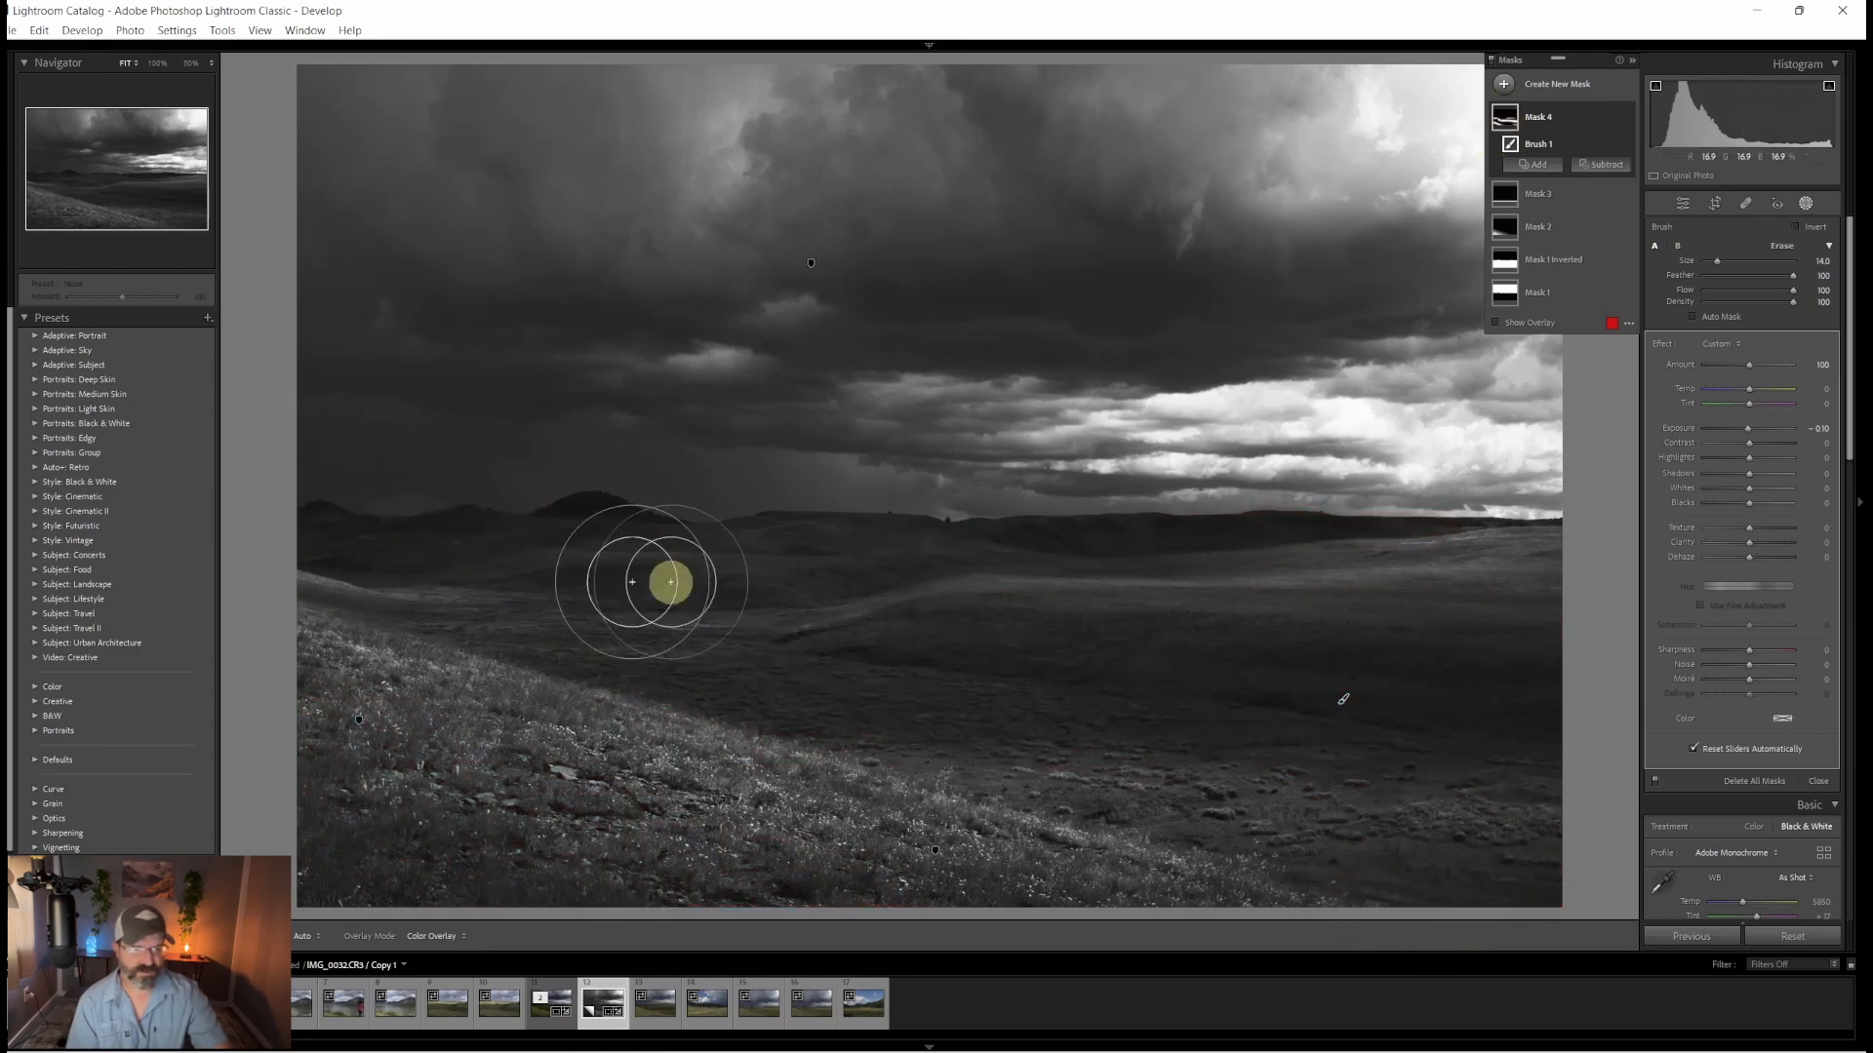
Step: Add a thin, wide radial gradient mask over the lit ridge in the right midground and raise its Exposure to about 0.6
{"action": "left_click", "coordinate": [1505, 87]}
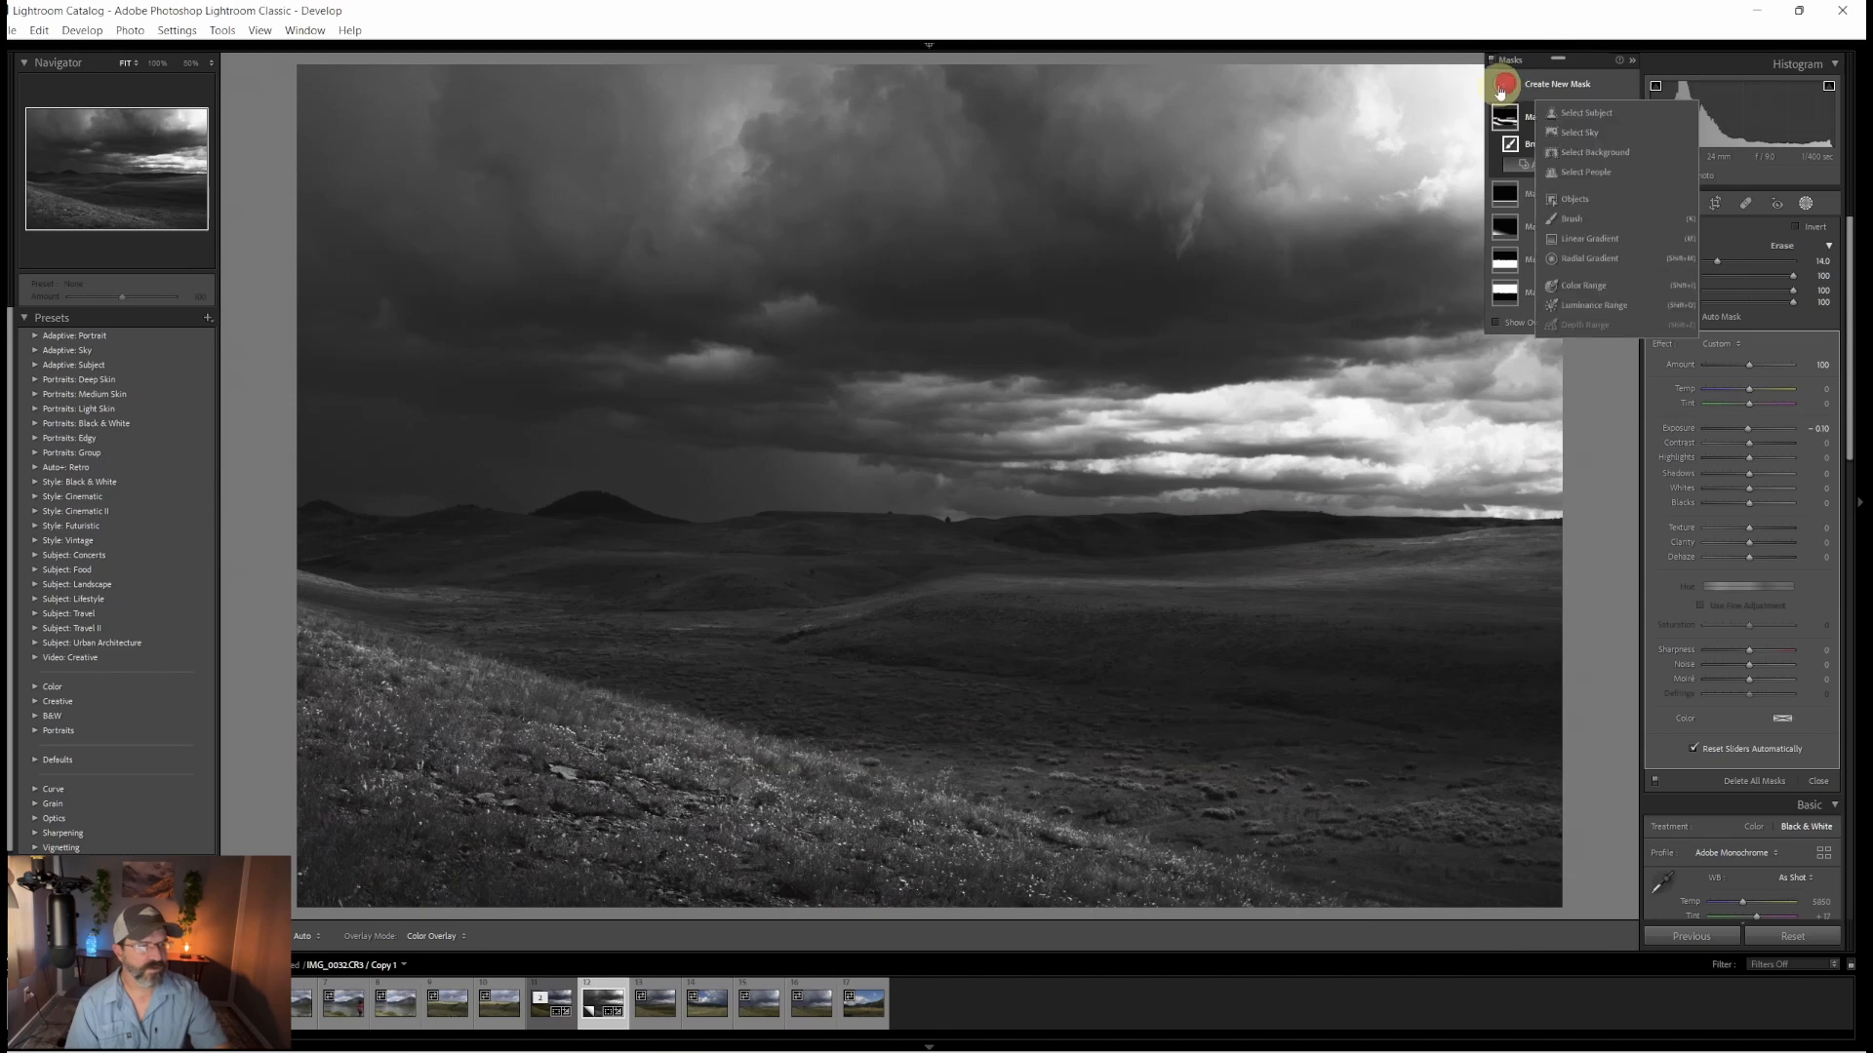
{"action": "left_click", "coordinate": [1578, 259]}
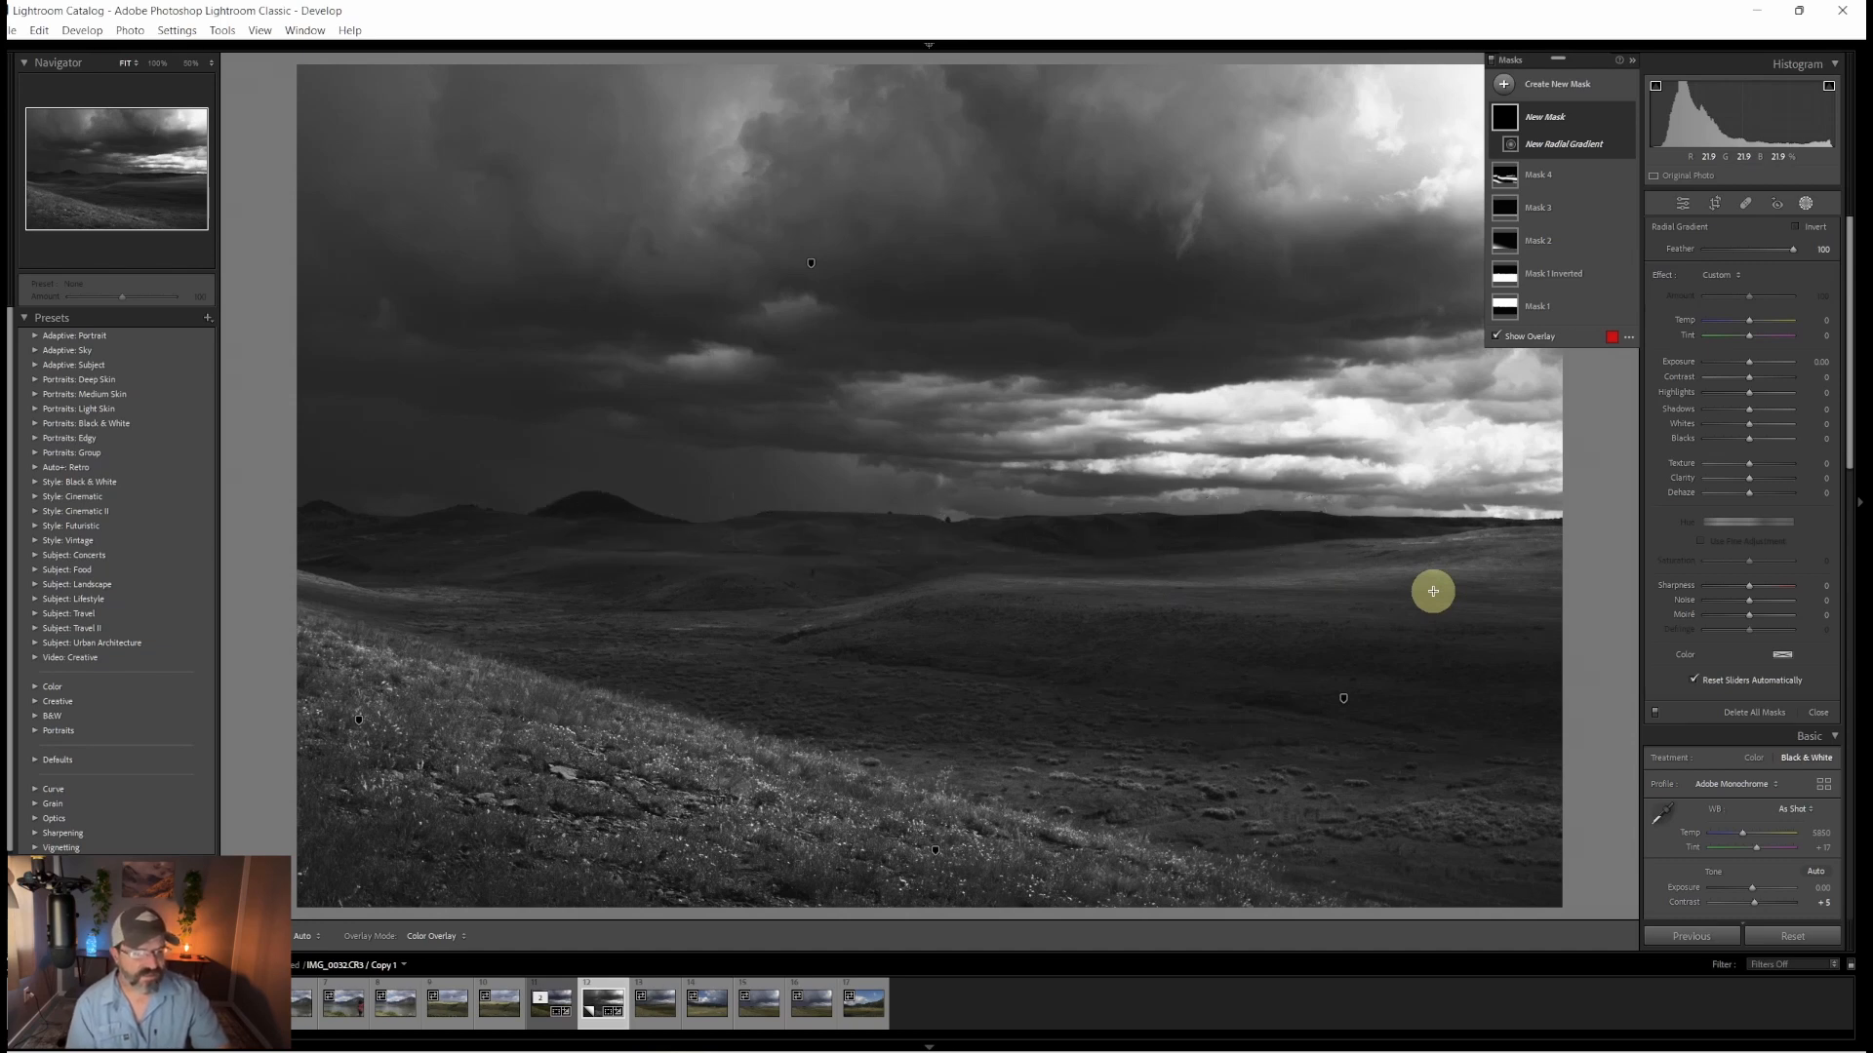
{"action": "left_click_drag", "start_coordinate": [1043, 576], "coordinate": [1391, 592]}
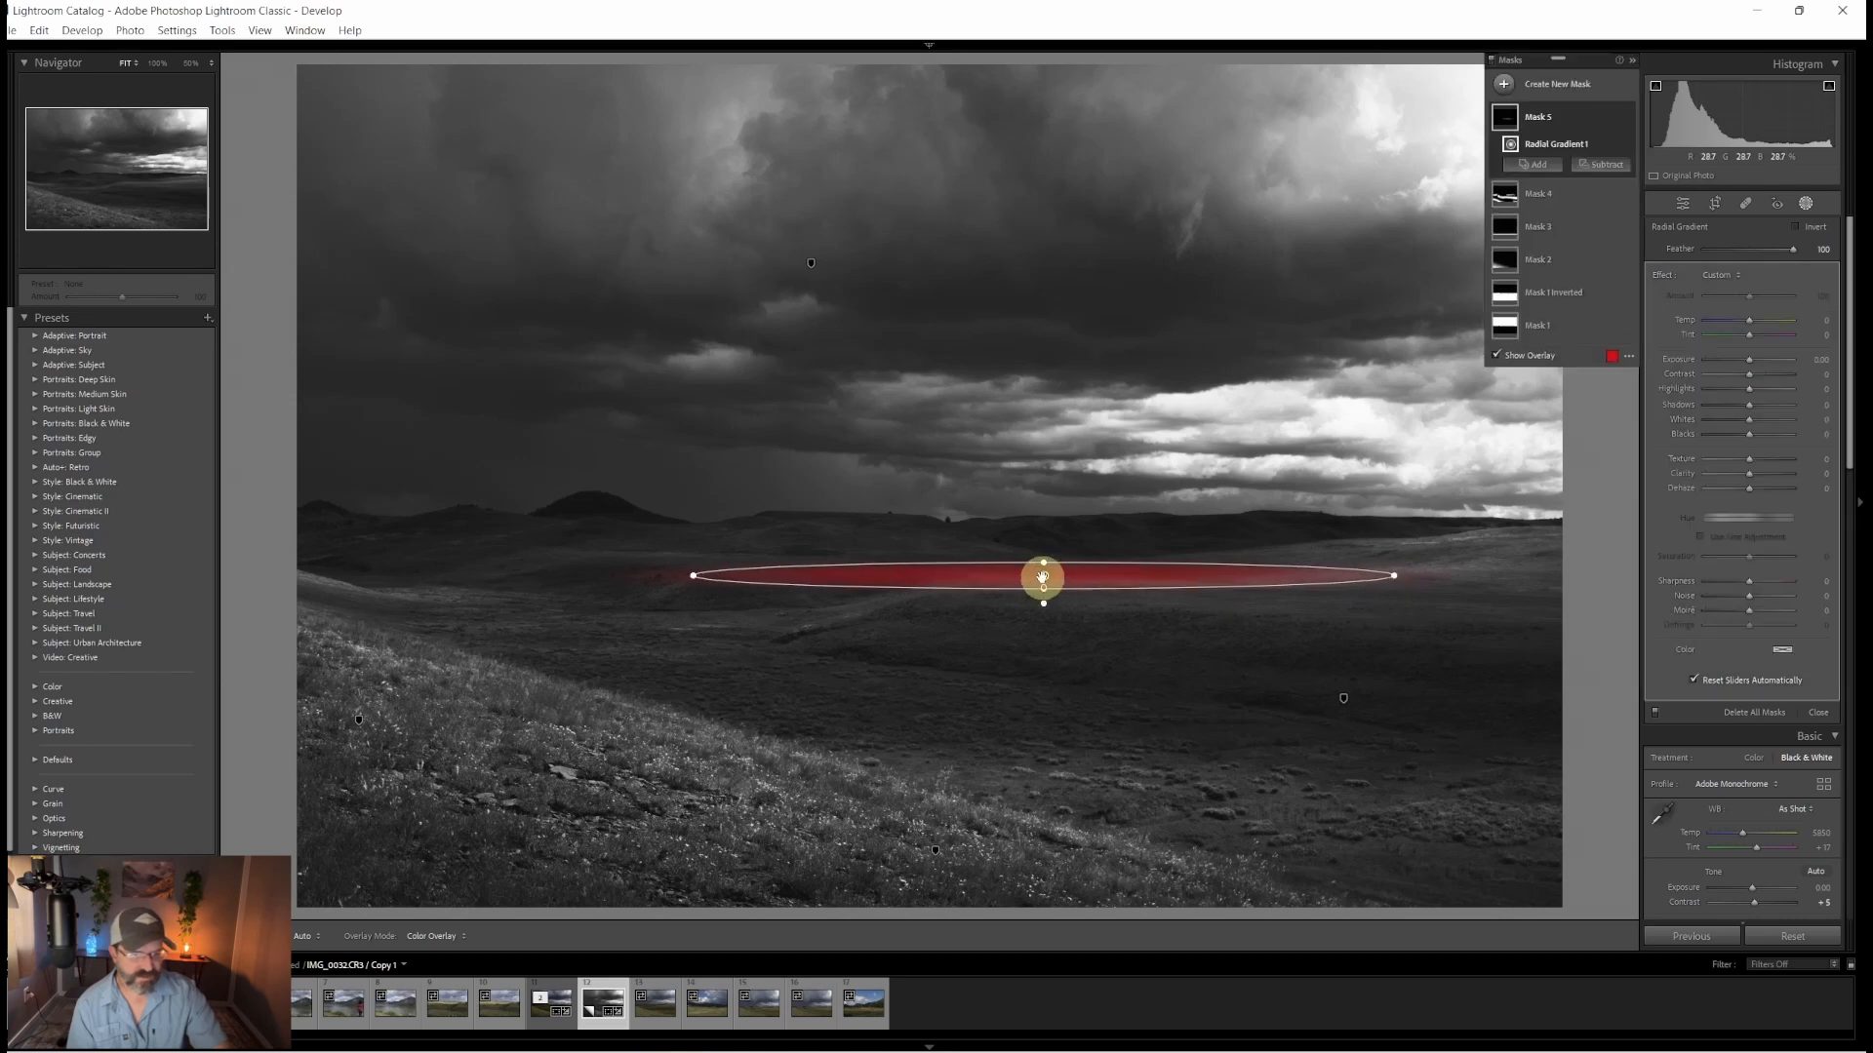
{"action": "left_click_drag", "start_coordinate": [1045, 576], "coordinate": [1228, 582]}
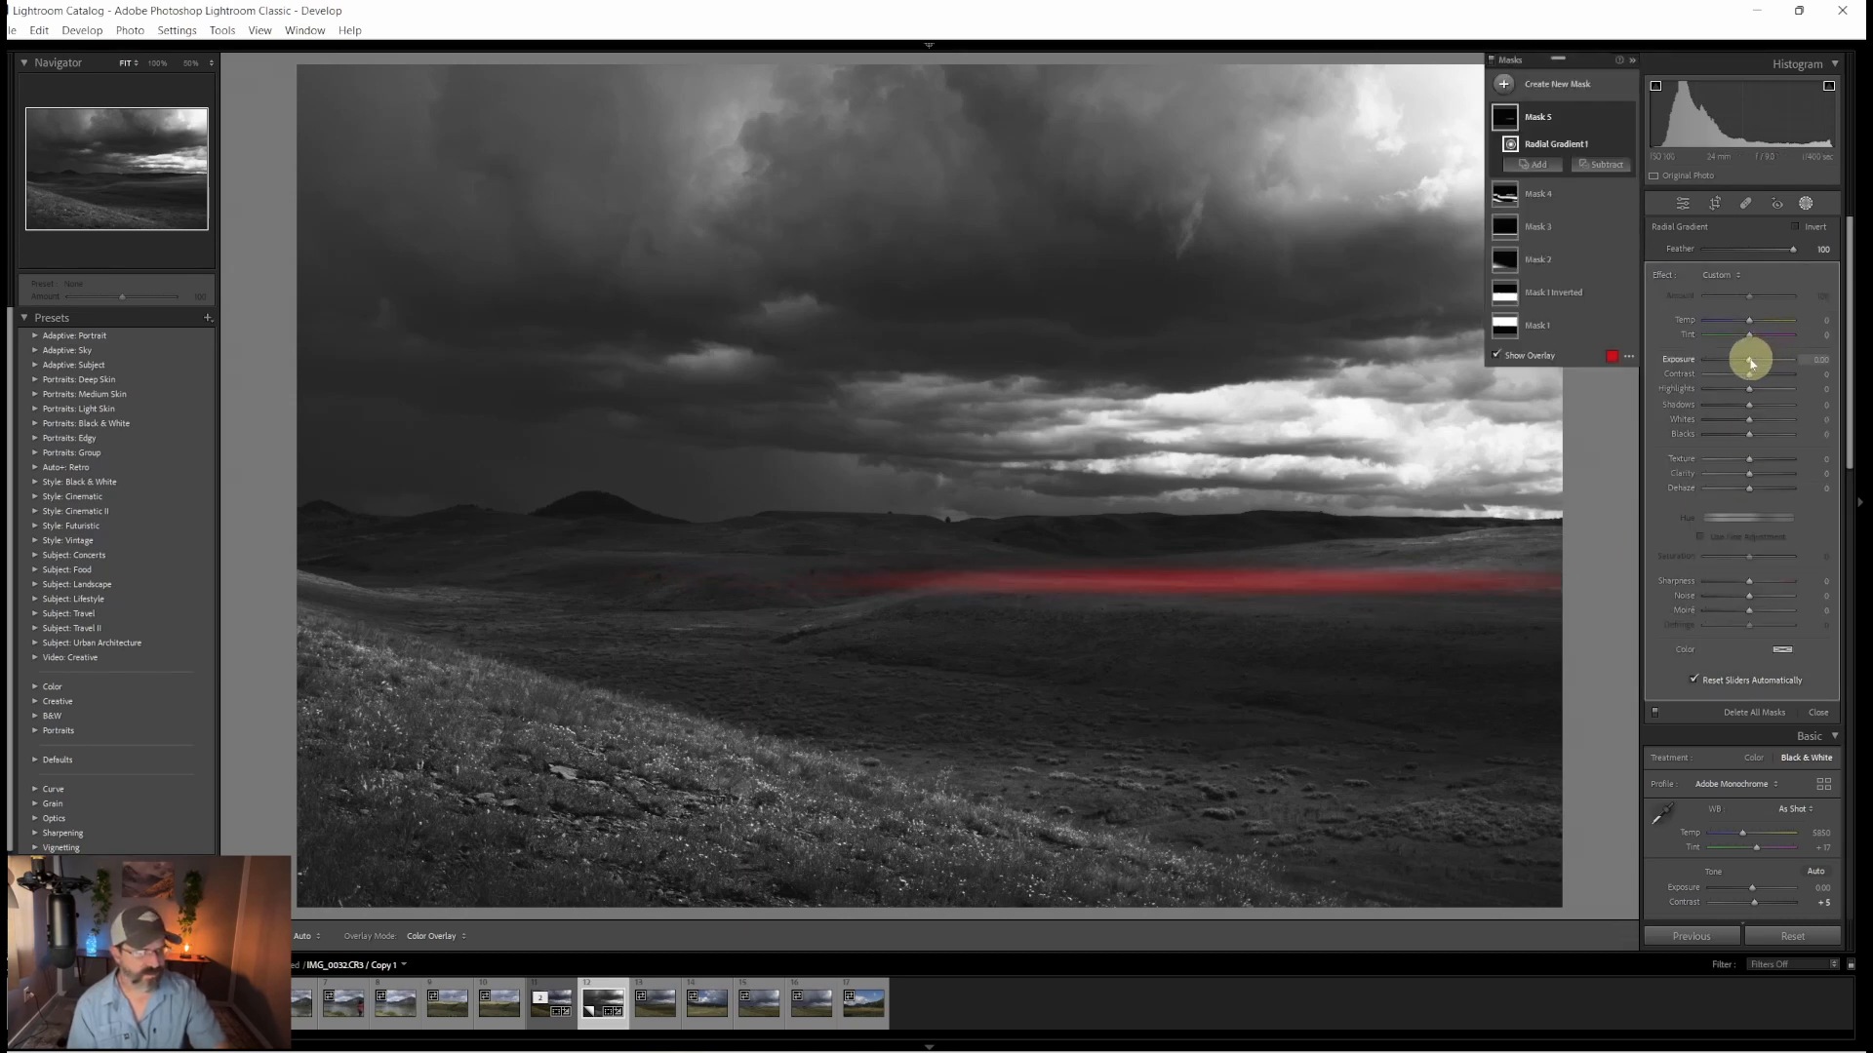
{"action": "left_click_drag", "start_coordinate": [1751, 363], "coordinate": [1756, 363]}
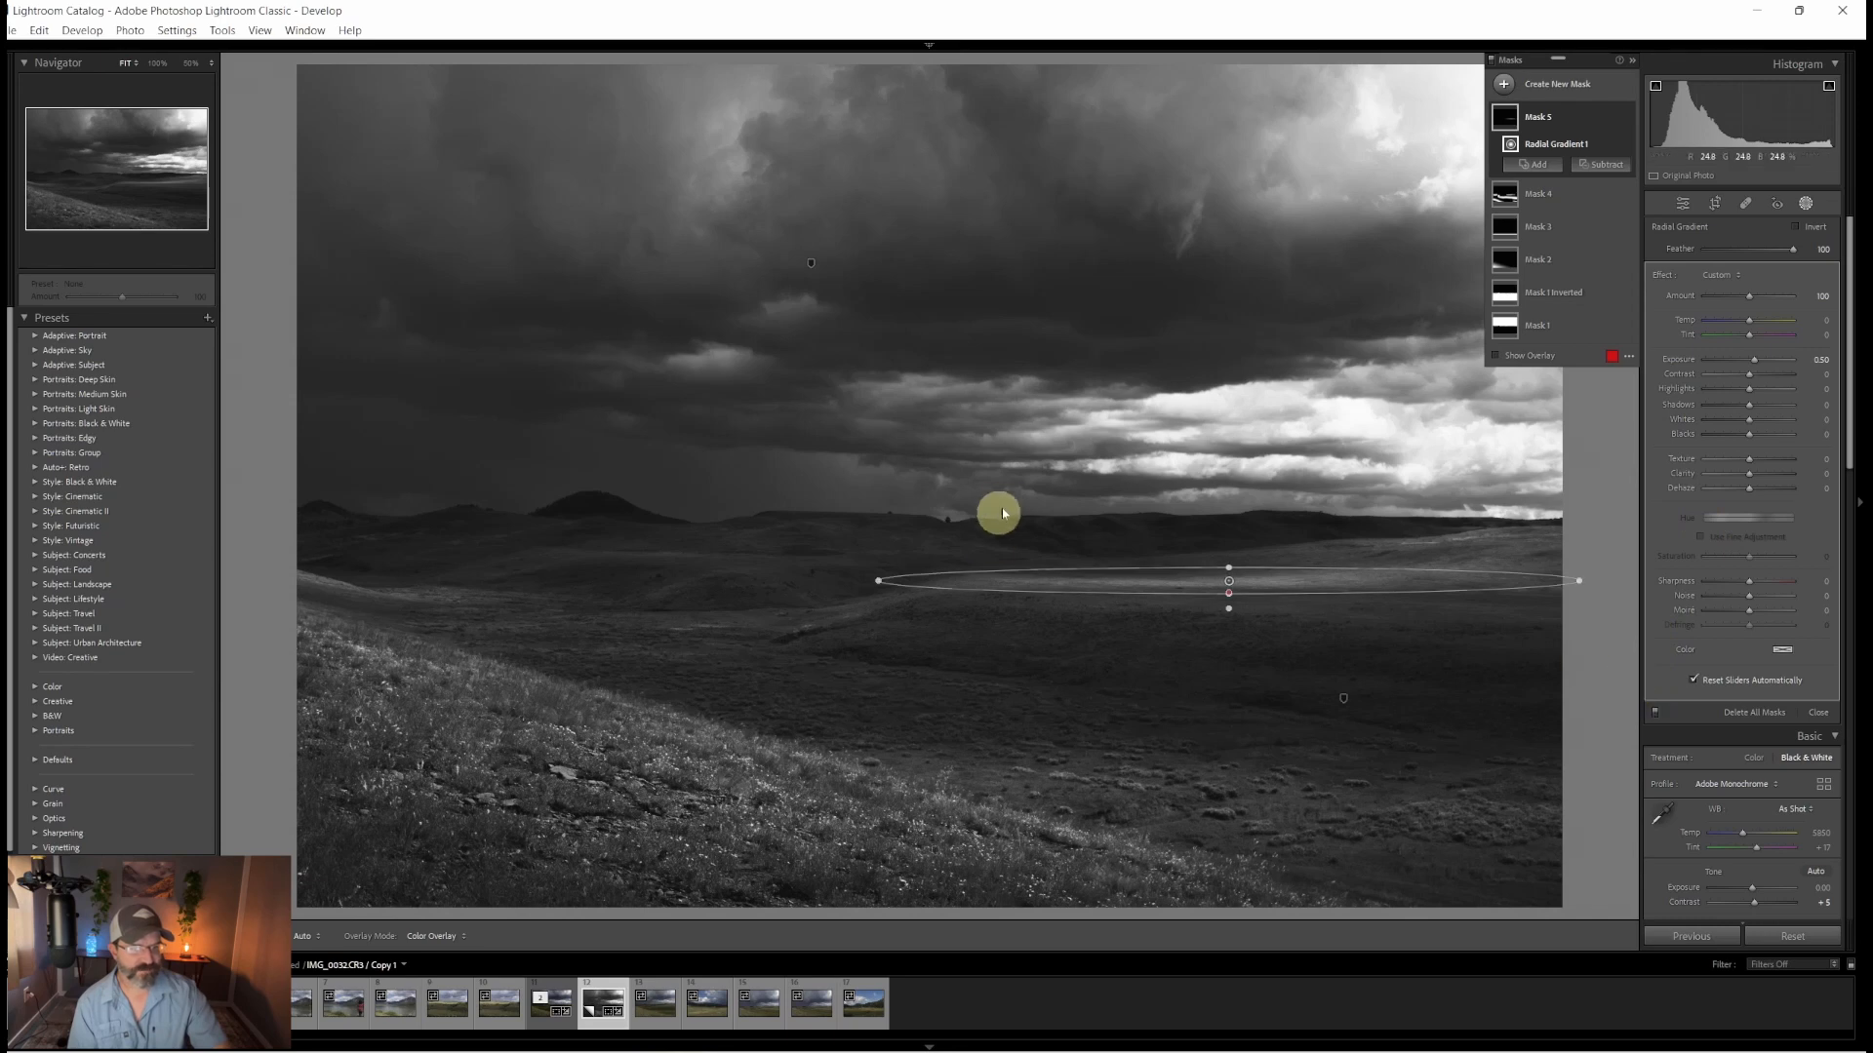
Step: Duplicate the ridge's radial gradient, place the copy on the plain below the distant dark hill, and shorten its width
{"action": "right_click", "coordinate": [1229, 584]}
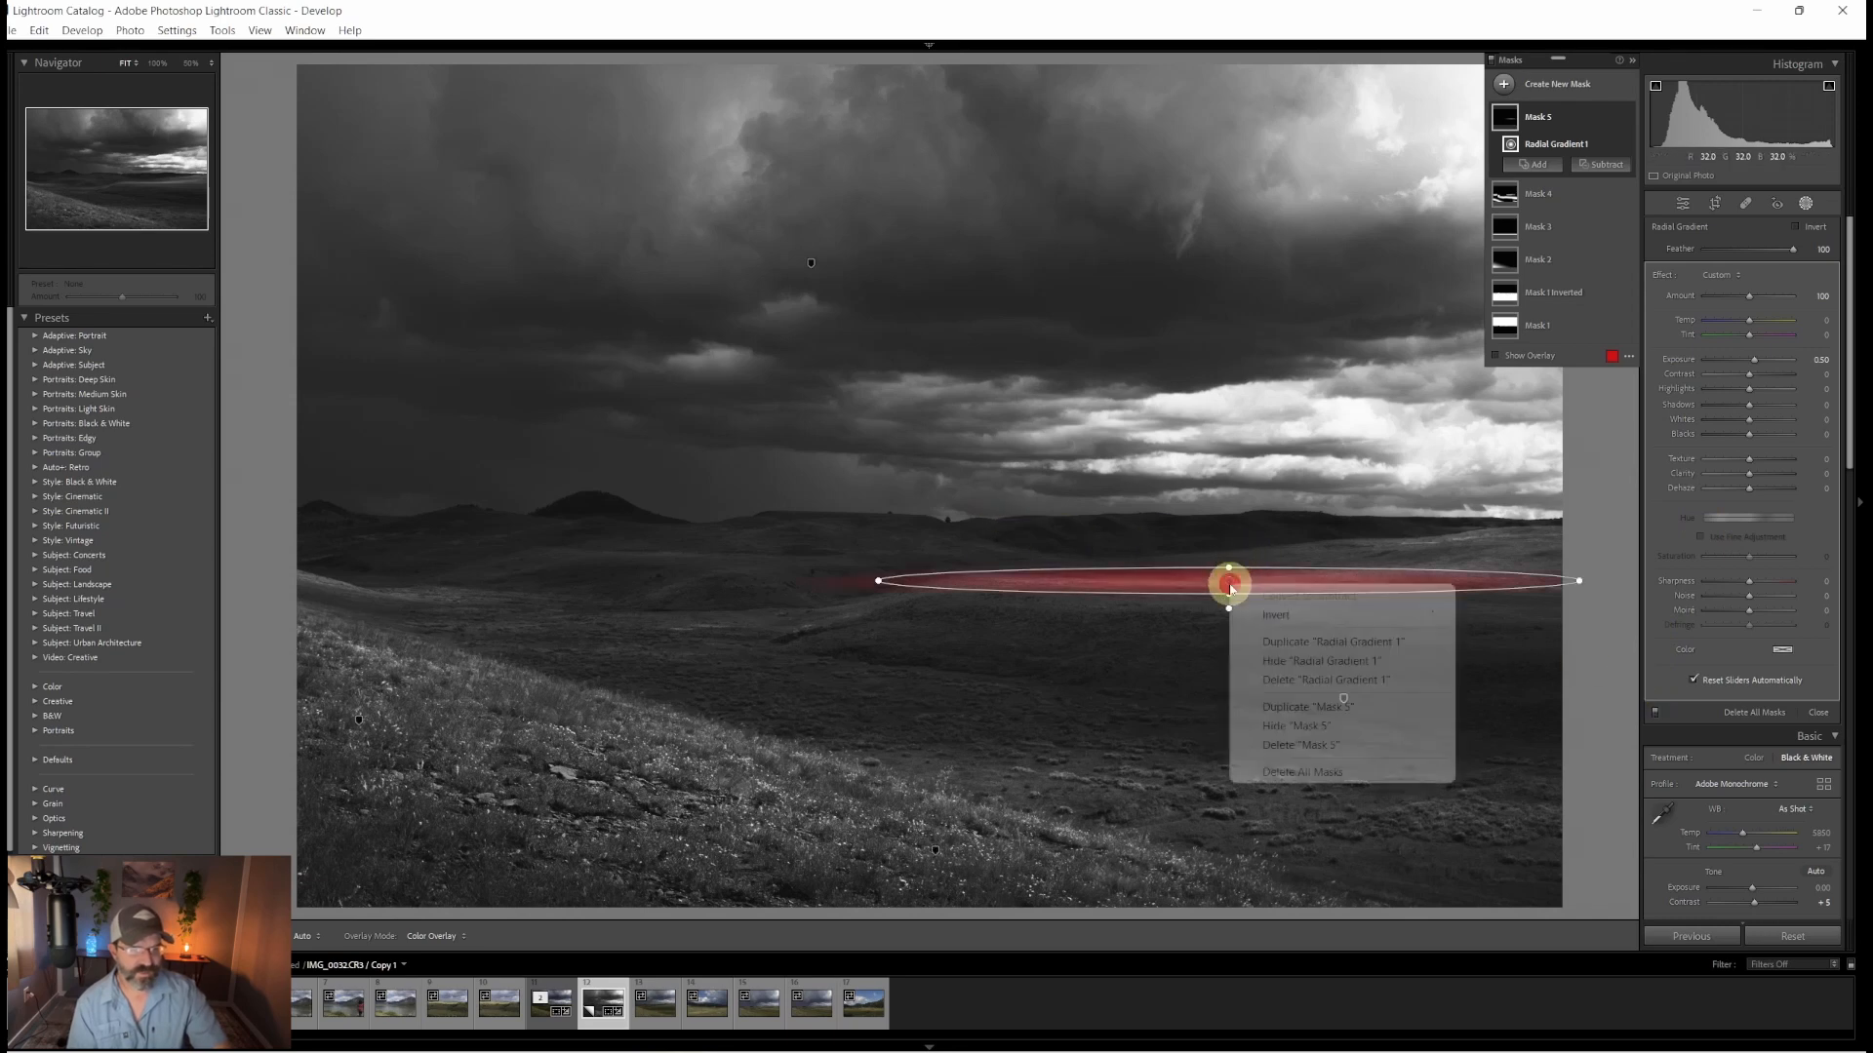
{"action": "left_click", "coordinate": [1281, 642]}
{"action": "left_click_drag", "start_coordinate": [1246, 594], "coordinate": [661, 549]}
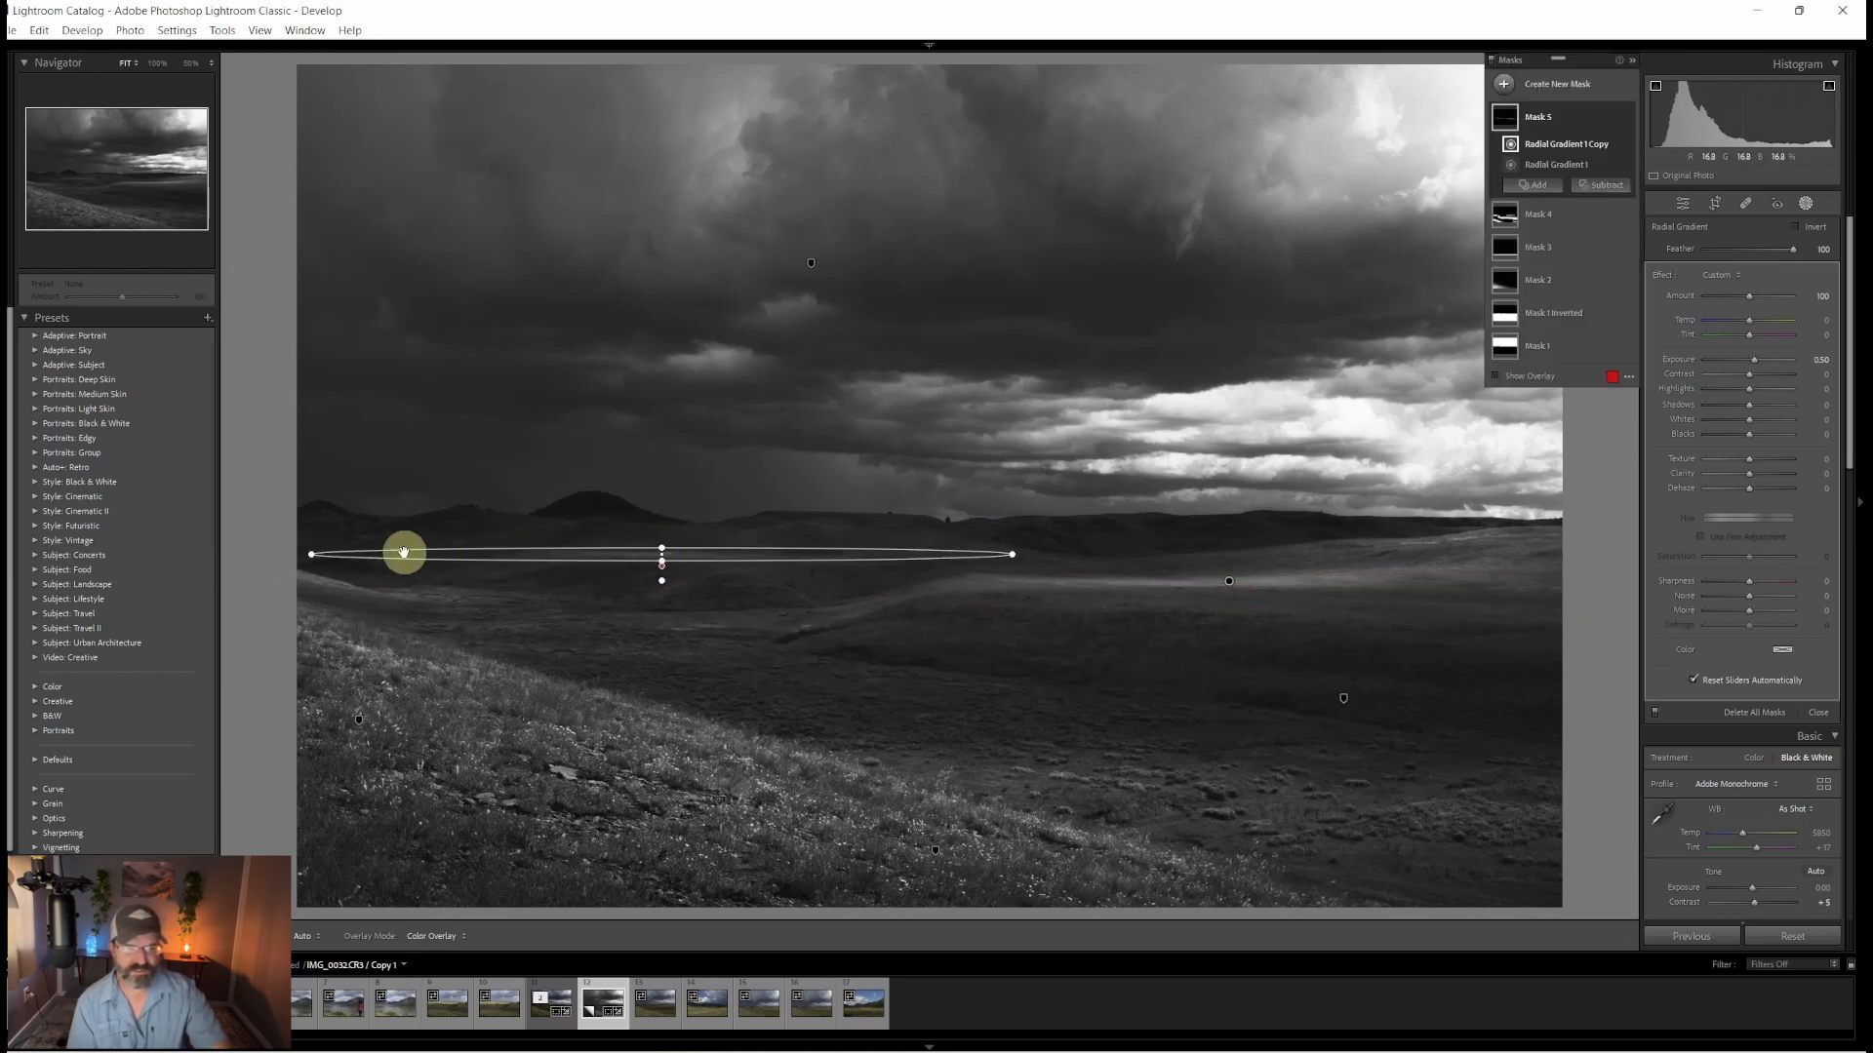
{"action": "left_click_drag", "start_coordinate": [309, 552], "coordinate": [560, 547]}
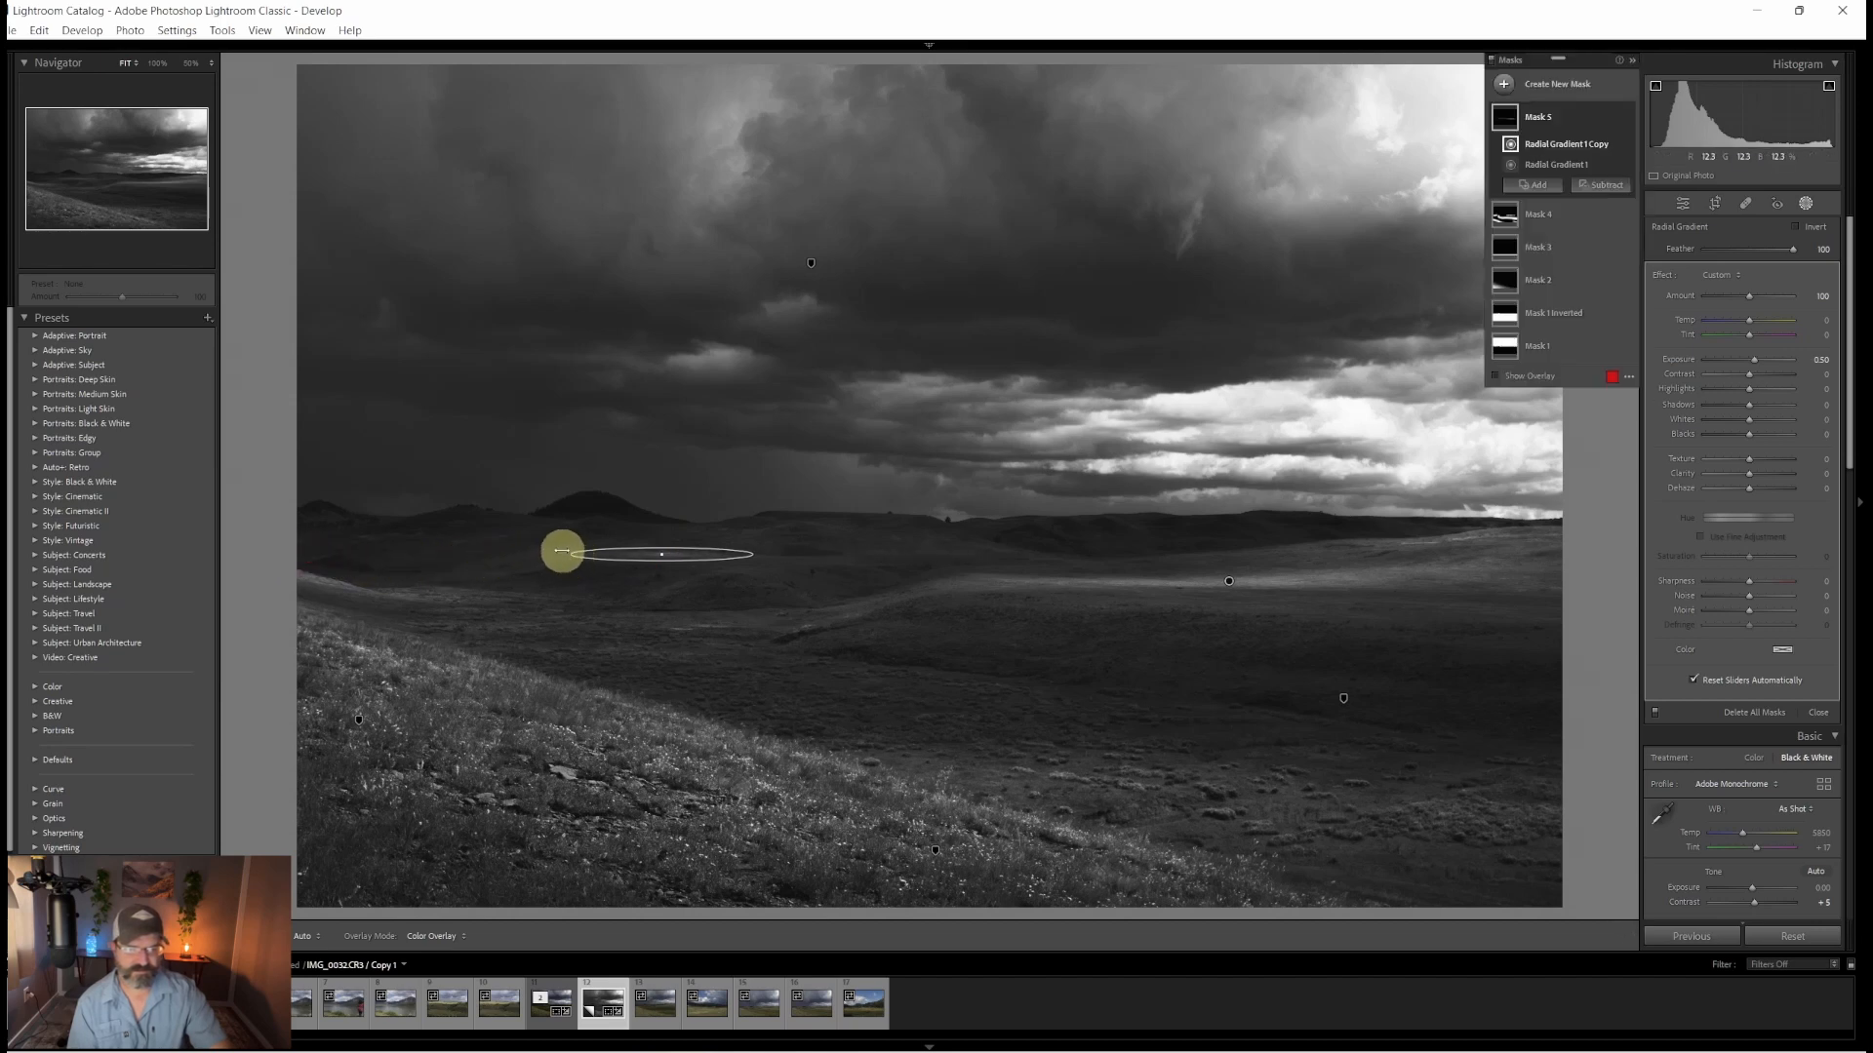
Step: Duplicate the small radial gradient and fit the copy as a thin, tilted ellipse on the lit slope at the photo's left edge
{"action": "right_click", "coordinate": [663, 552]}
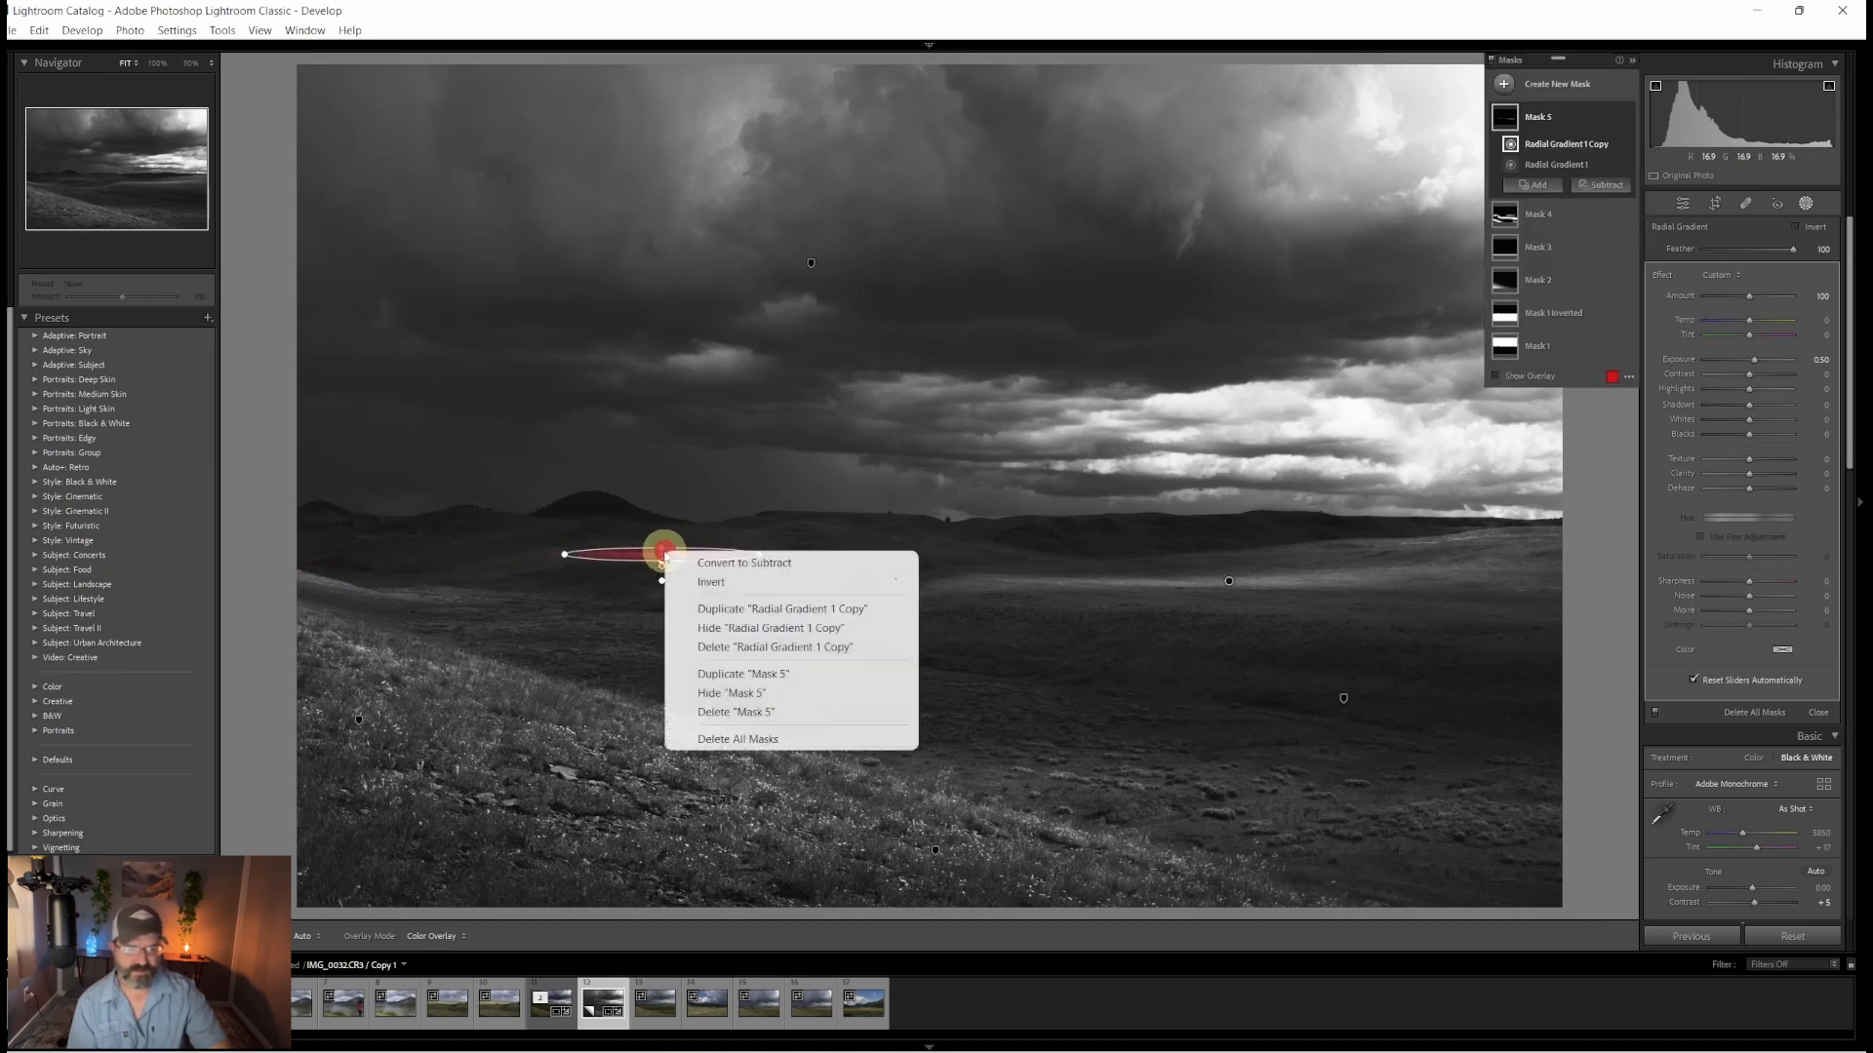
{"action": "left_click", "coordinate": [757, 614]}
{"action": "left_click_drag", "start_coordinate": [677, 561], "coordinate": [953, 594]}
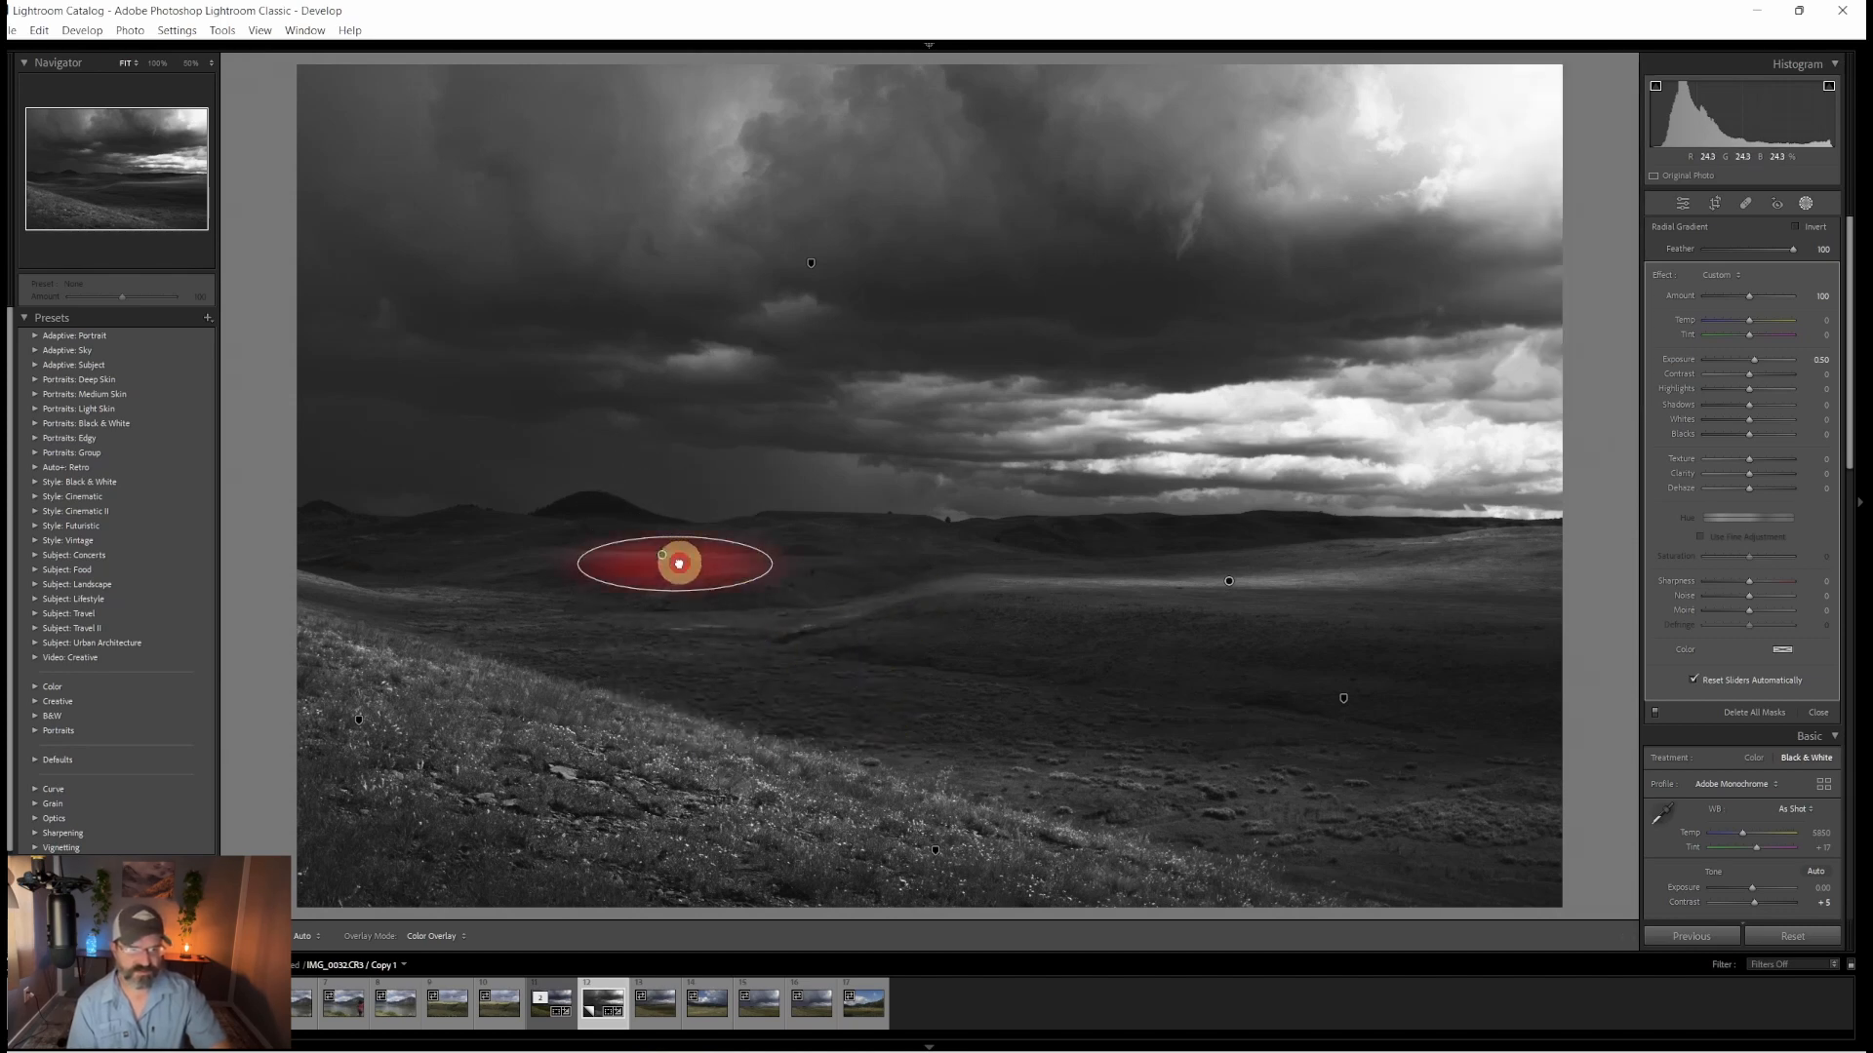
{"action": "left_click_drag", "start_coordinate": [679, 564], "coordinate": [391, 593]}
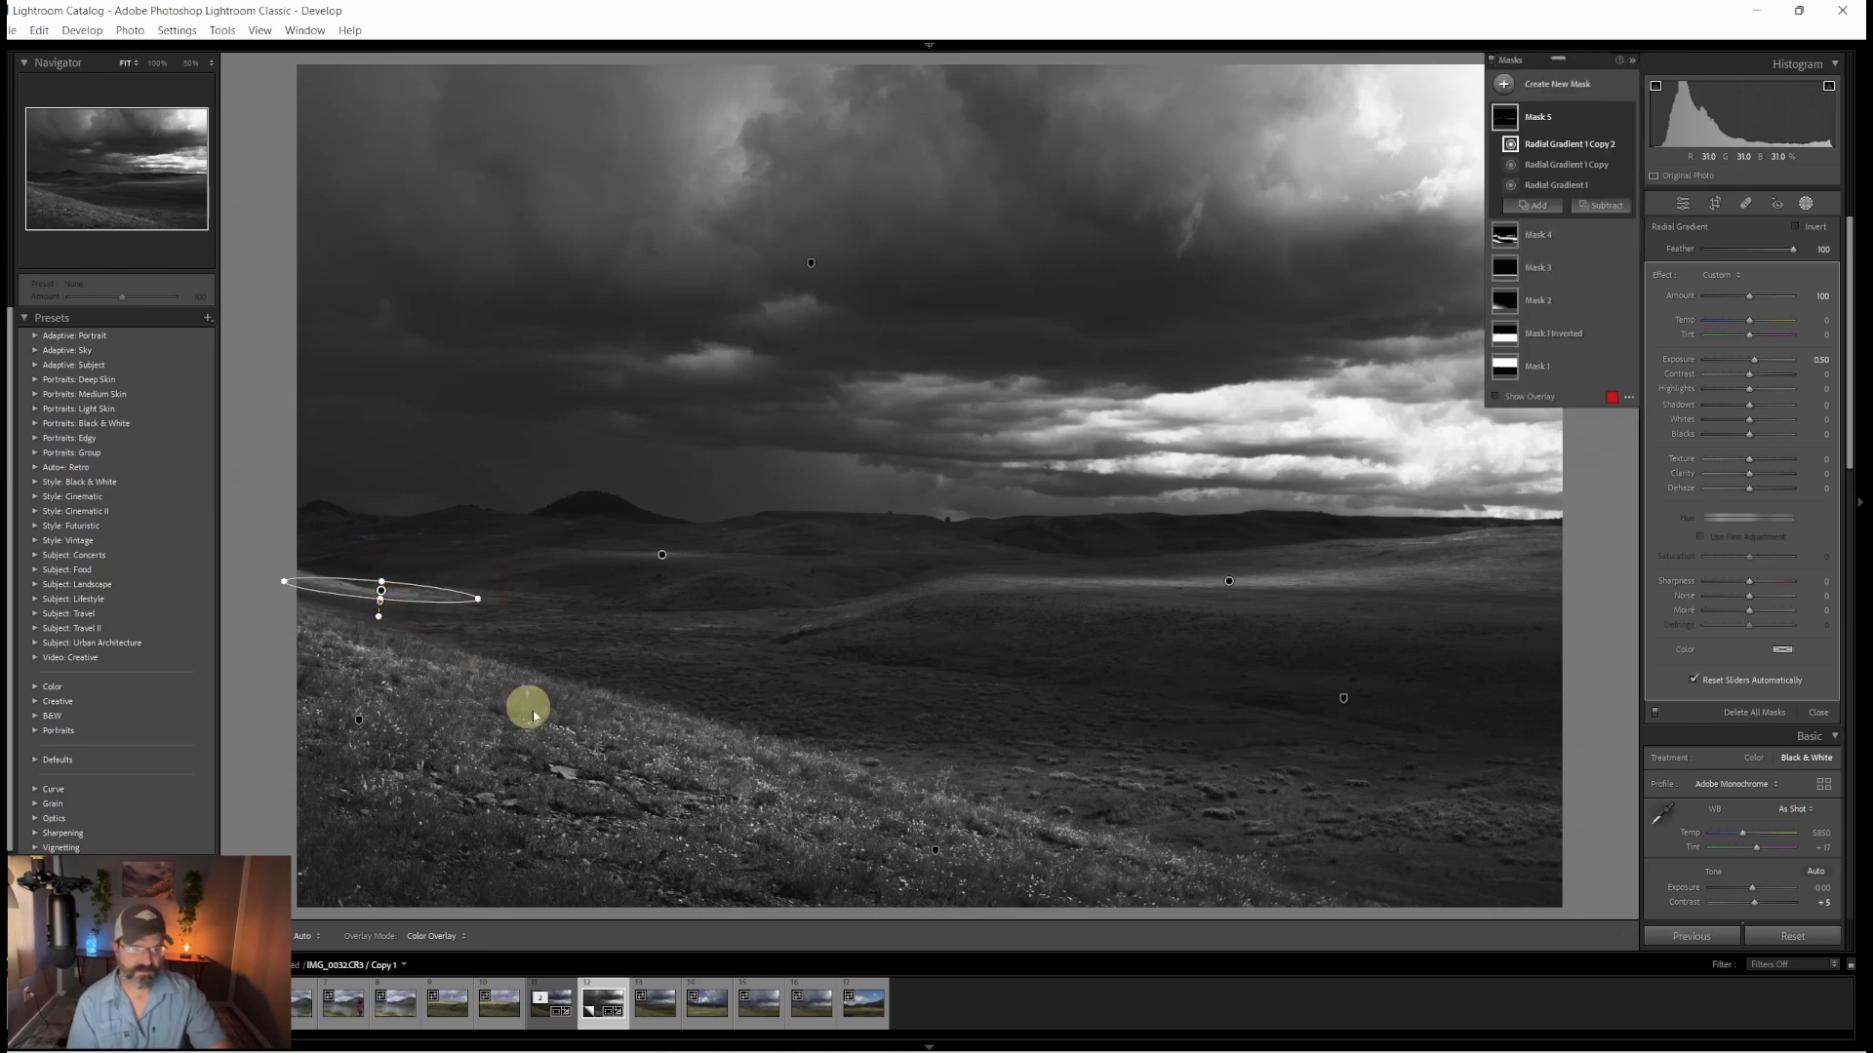
Step: Duplicate the left-edge radial gradient onto the foreground, then rotate, stretch and narrow the copy along the grassy slope's diagonal crest
{"action": "right_click", "coordinate": [379, 591]}
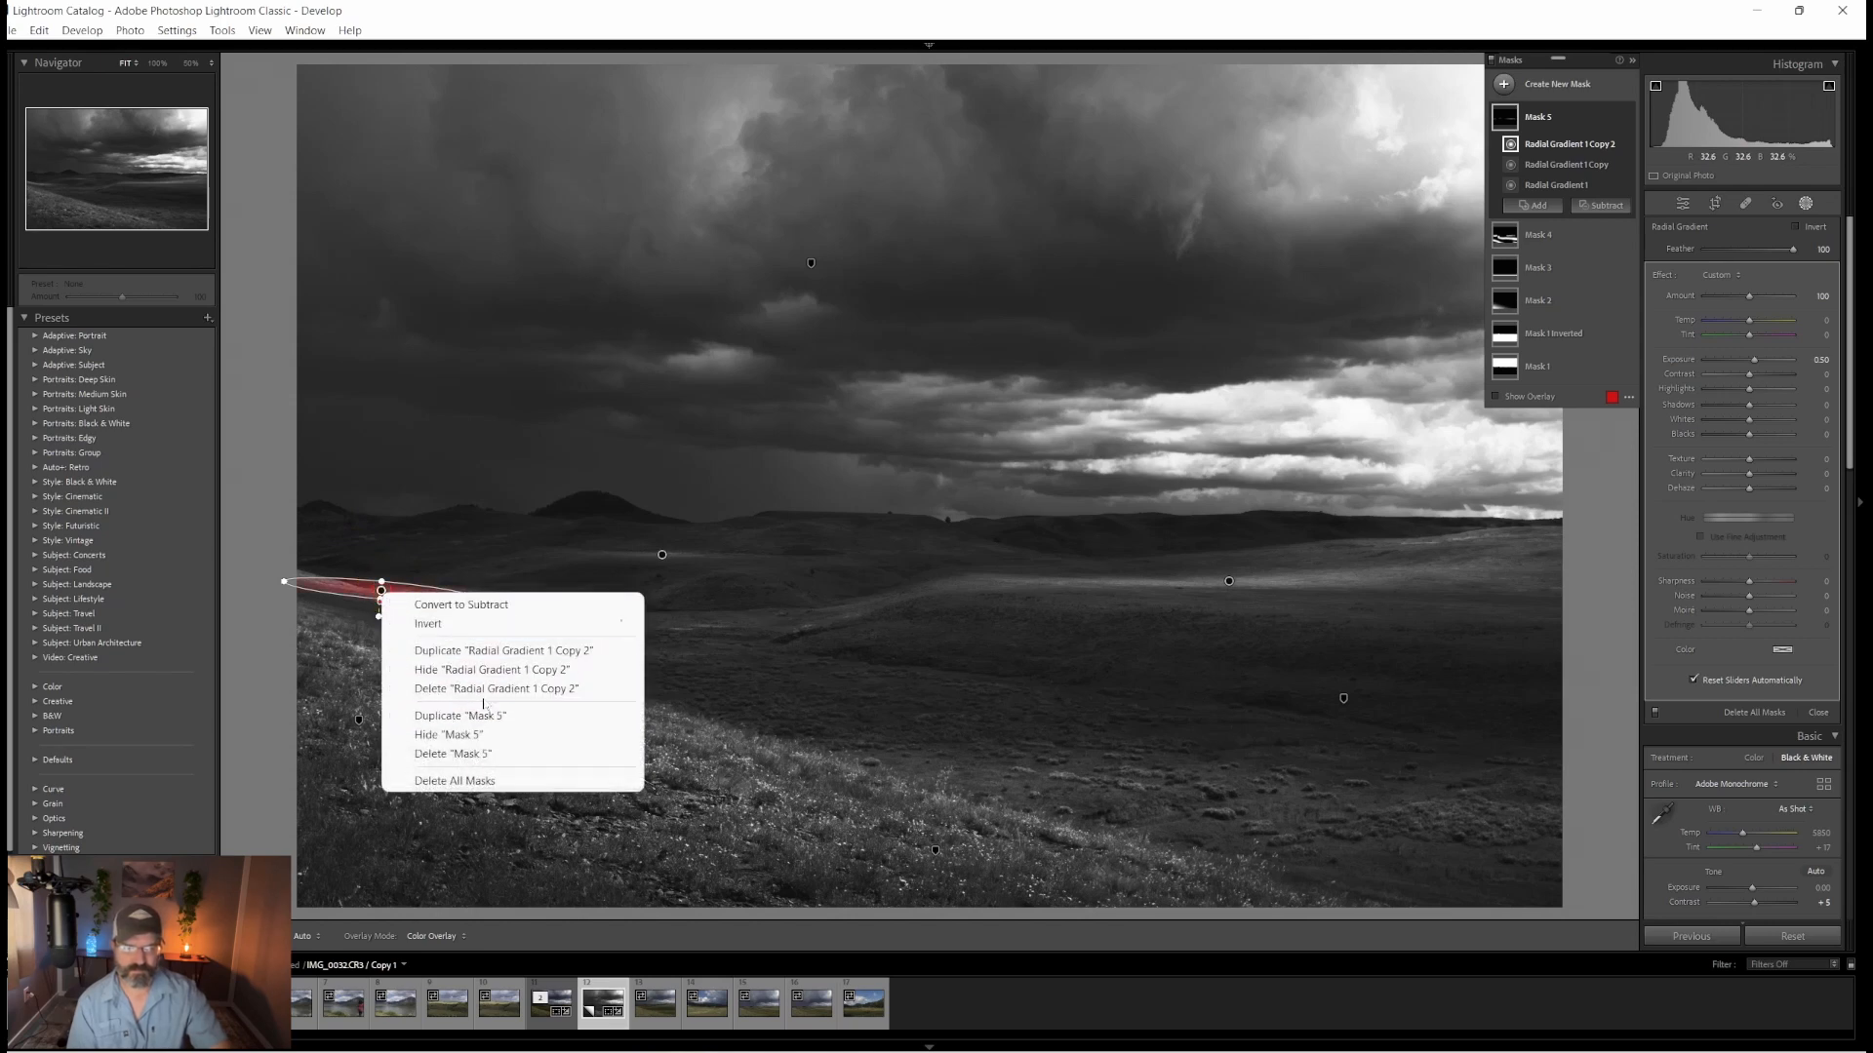
{"action": "left_click", "coordinate": [484, 650]}
{"action": "left_click_drag", "start_coordinate": [393, 598], "coordinate": [543, 718]}
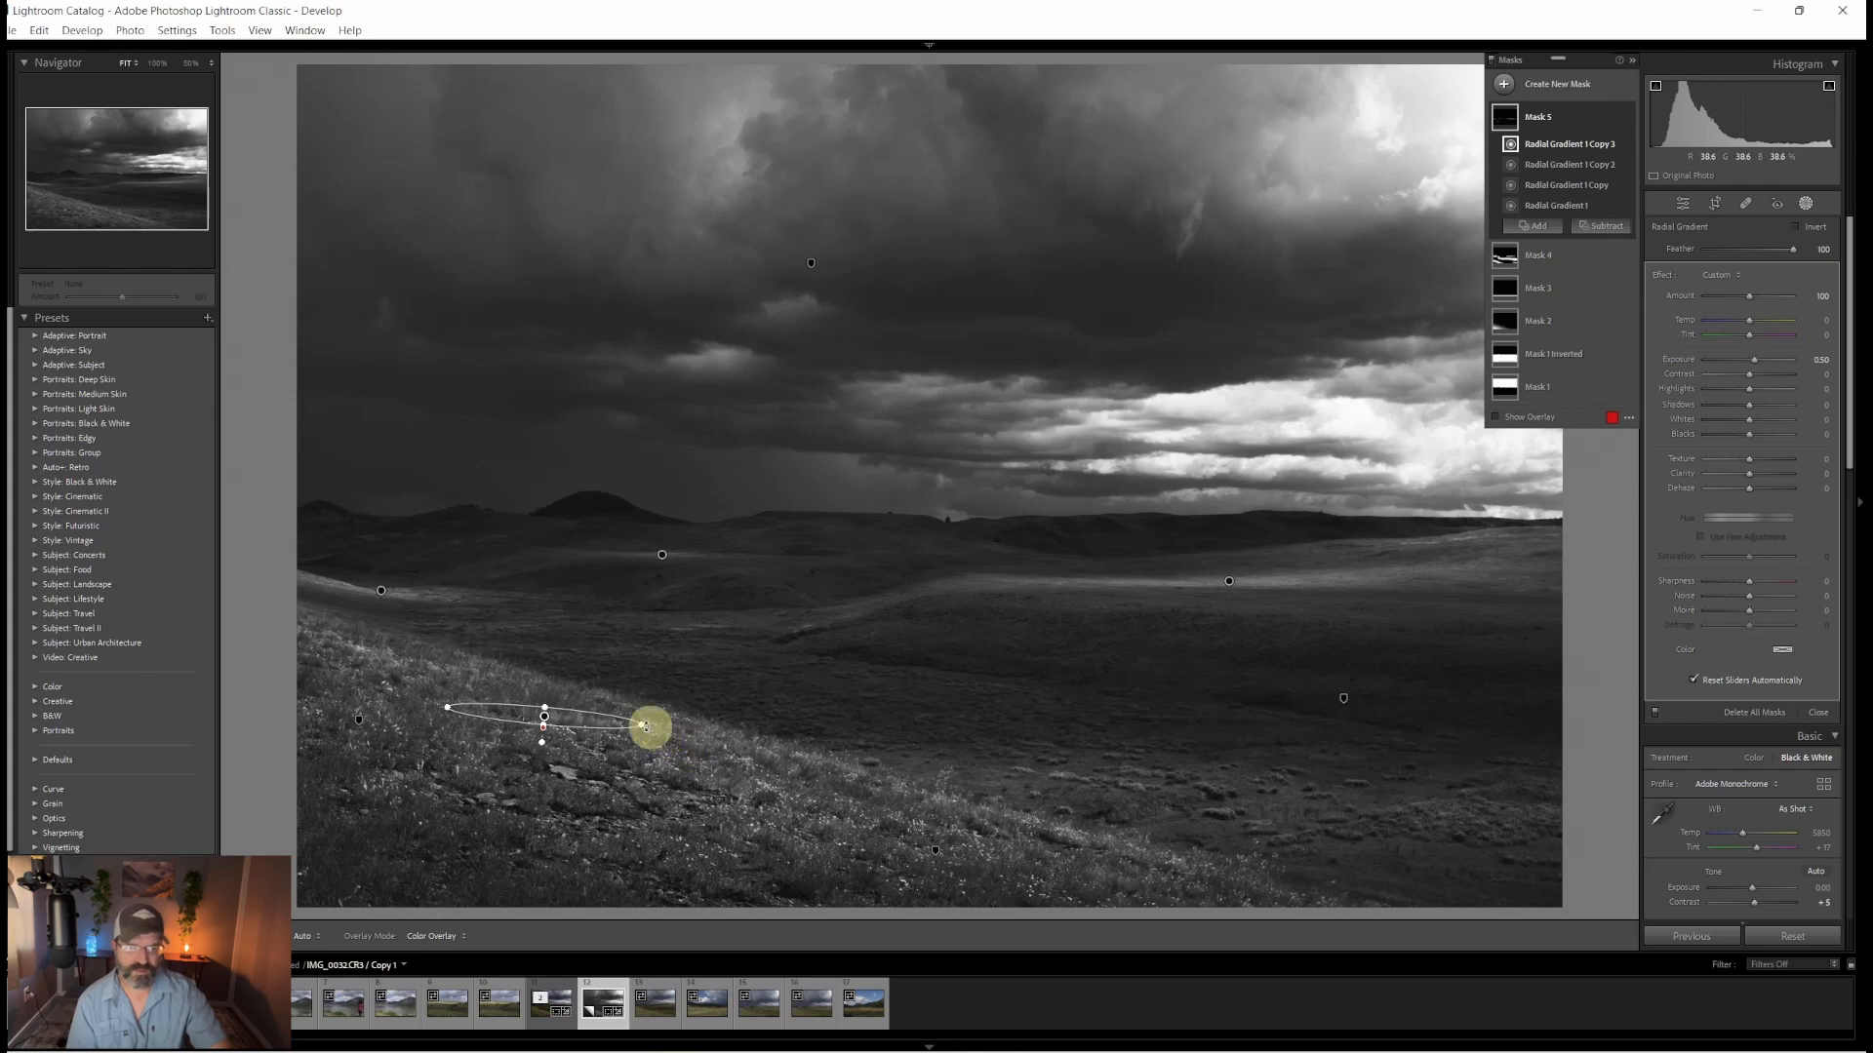
{"action": "left_click_drag", "start_coordinate": [654, 729], "coordinate": [850, 799]}
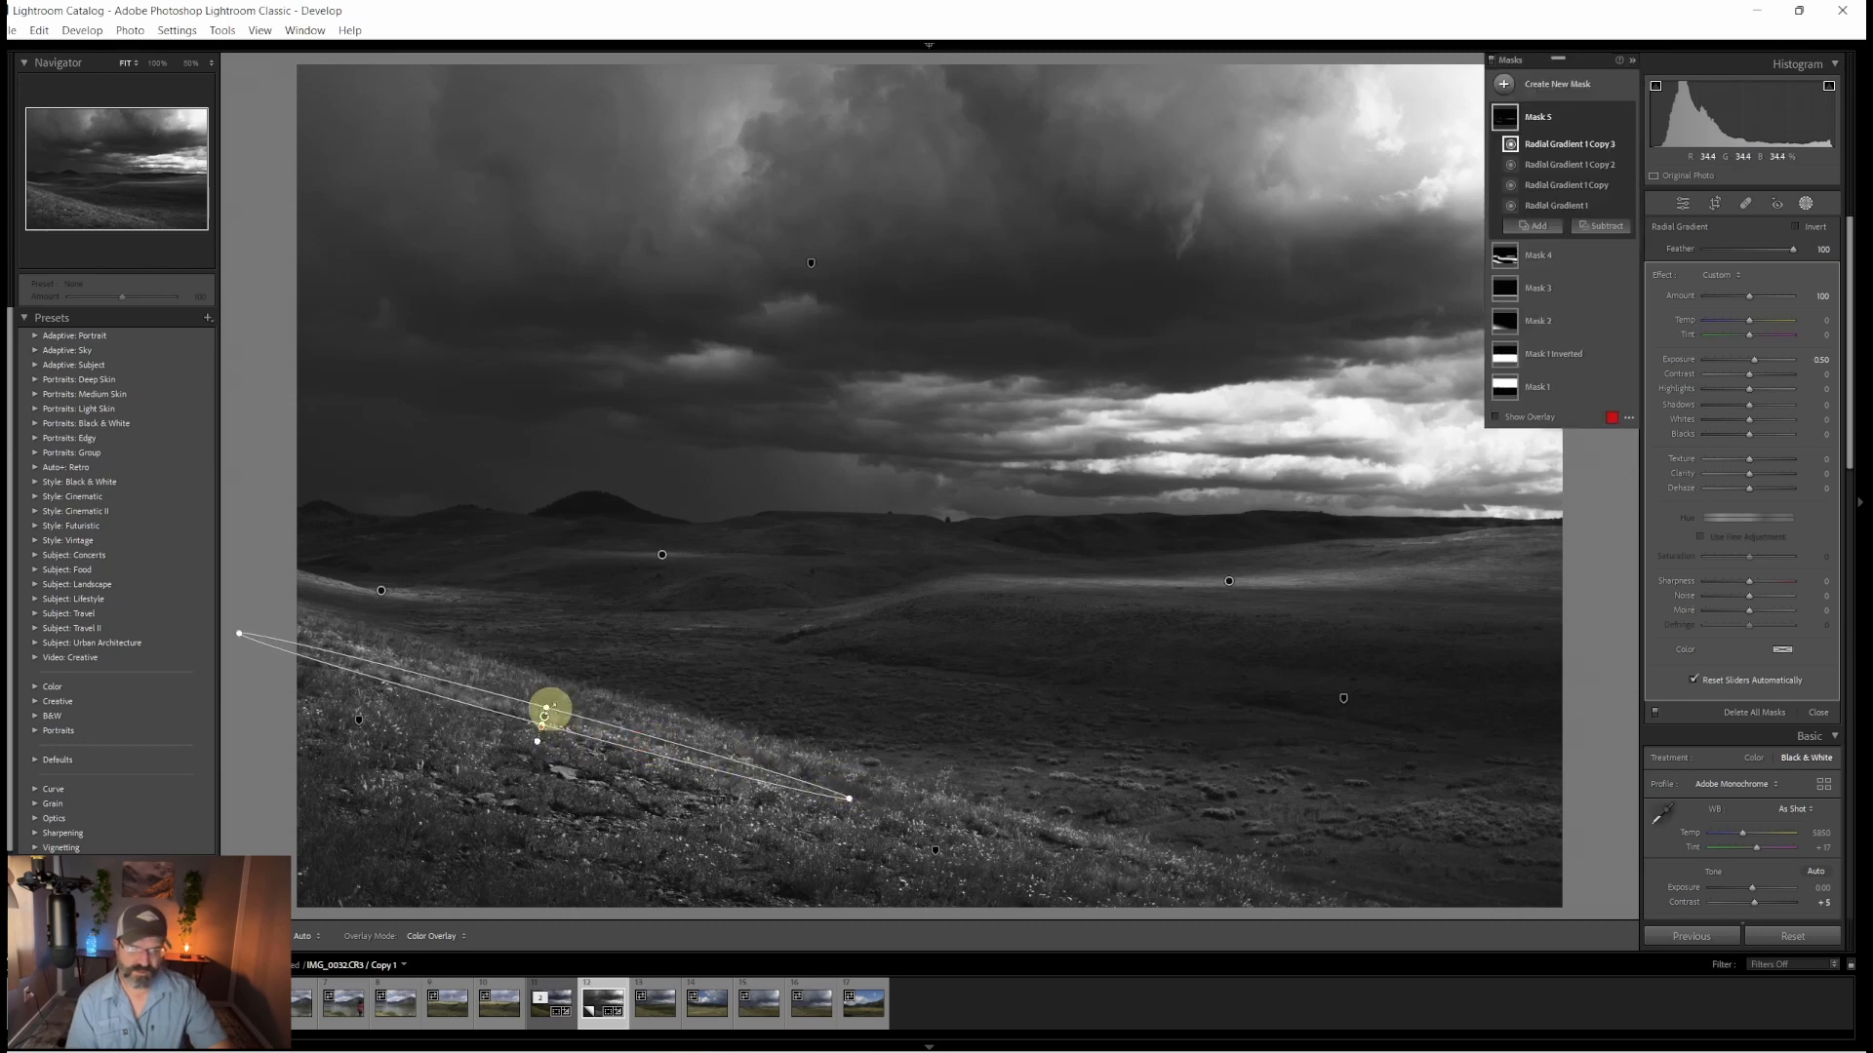
{"action": "left_click_drag", "start_coordinate": [546, 707], "coordinate": [682, 740]}
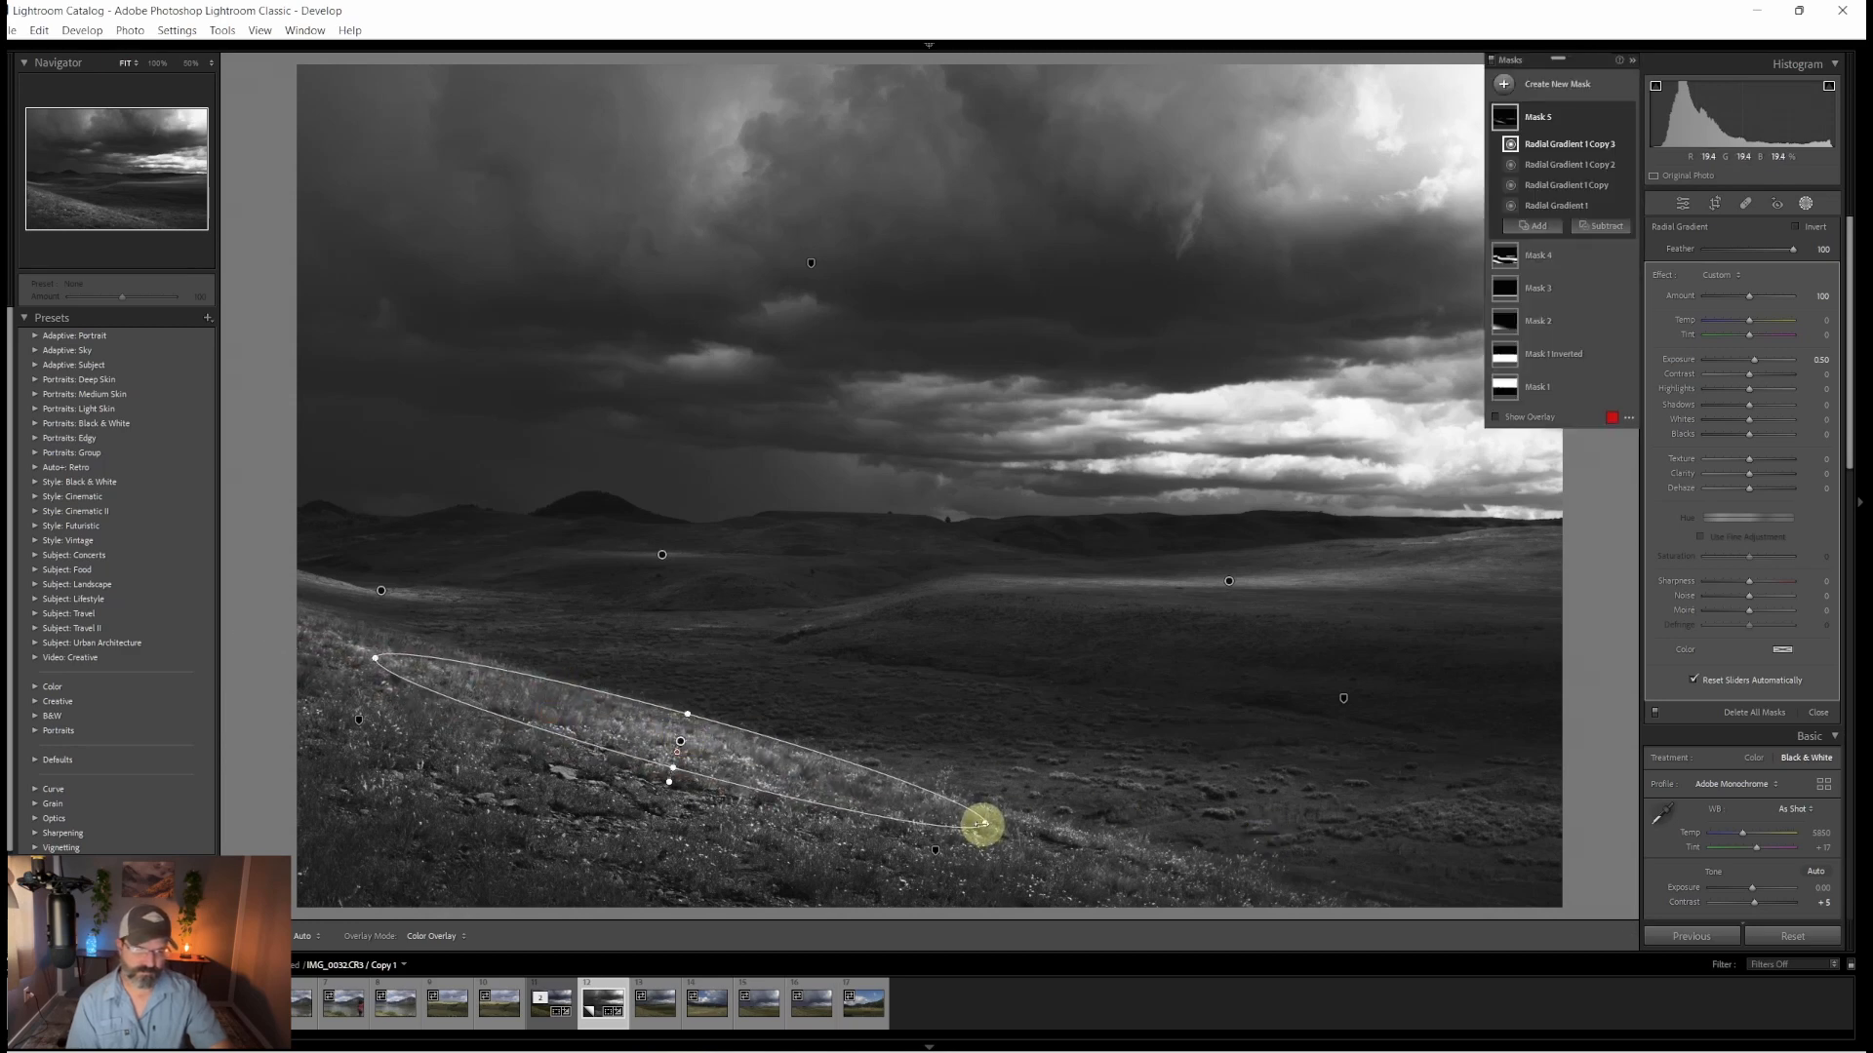
{"action": "left_click_drag", "start_coordinate": [982, 824], "coordinate": [1270, 858]}
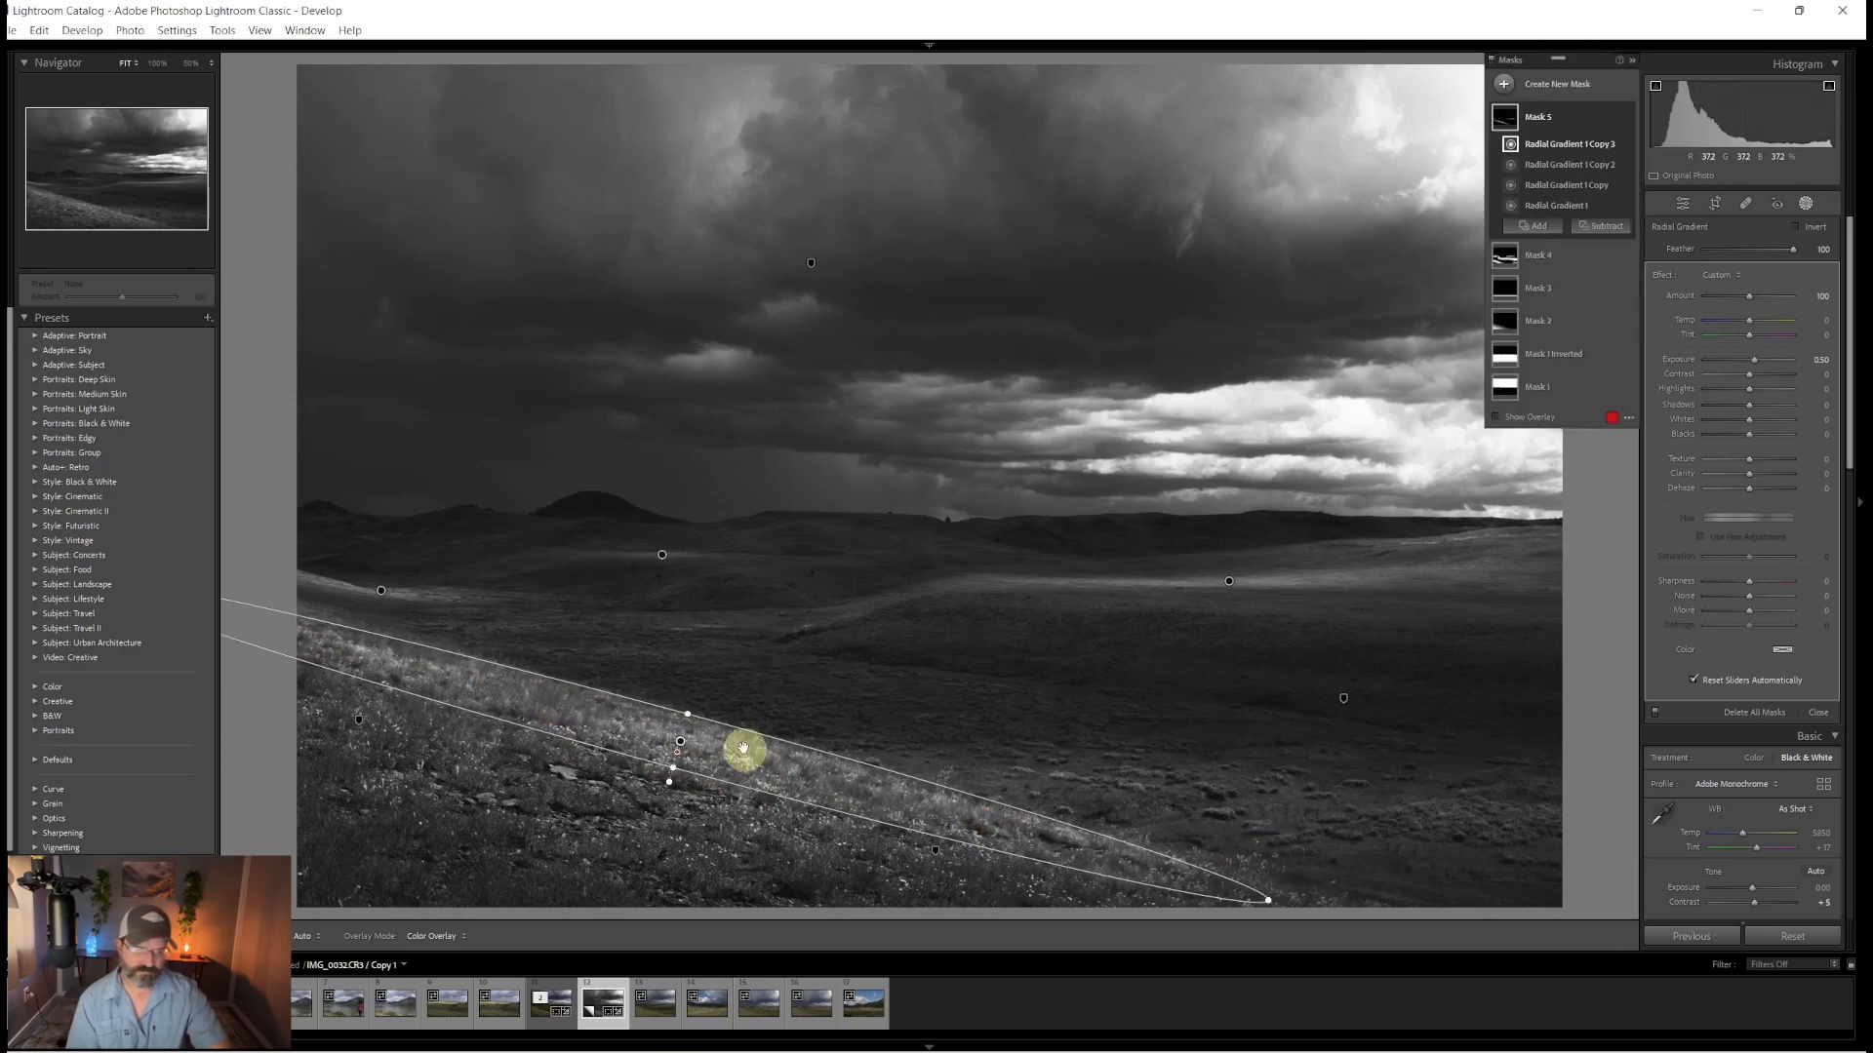
{"action": "left_click_drag", "start_coordinate": [689, 713], "coordinate": [682, 740]}
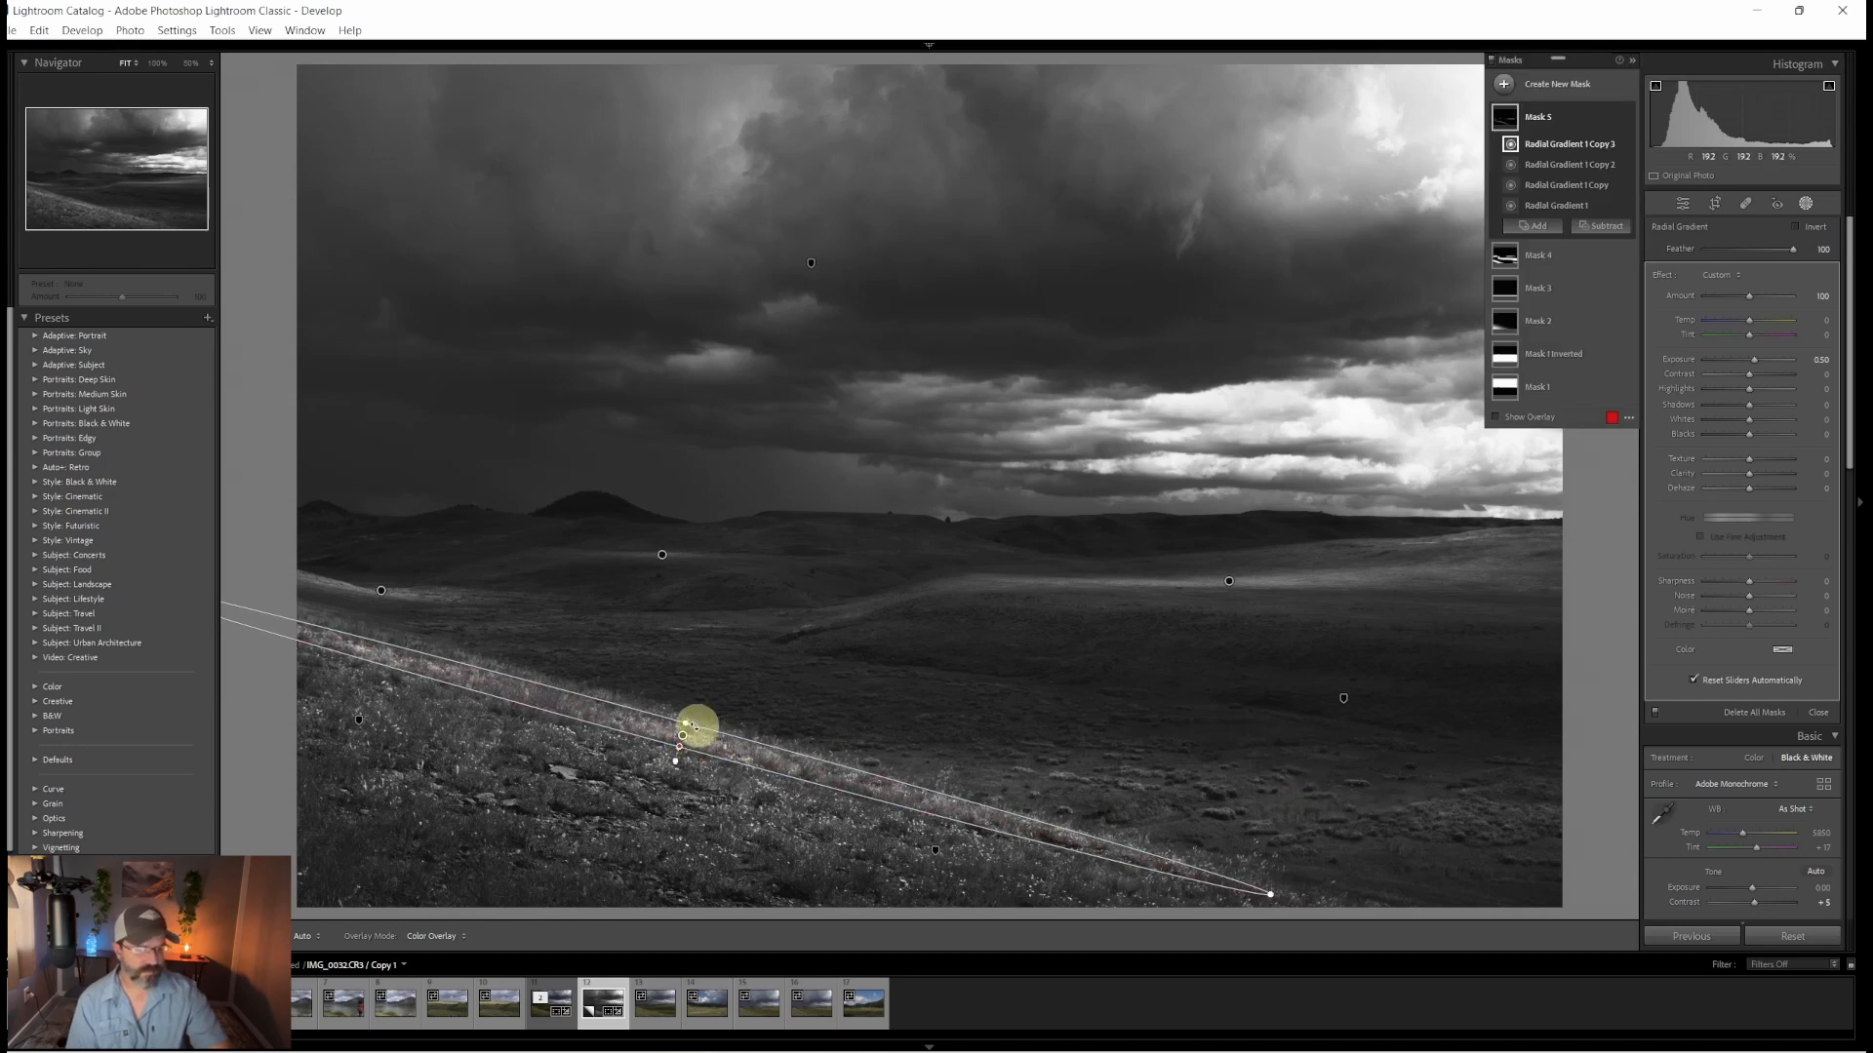
Step: Duplicate the foreground crest's radial gradient and fit the copy as a small level ellipse on the plain near the photo's lower-right corner
{"action": "right_click", "coordinate": [685, 735]}
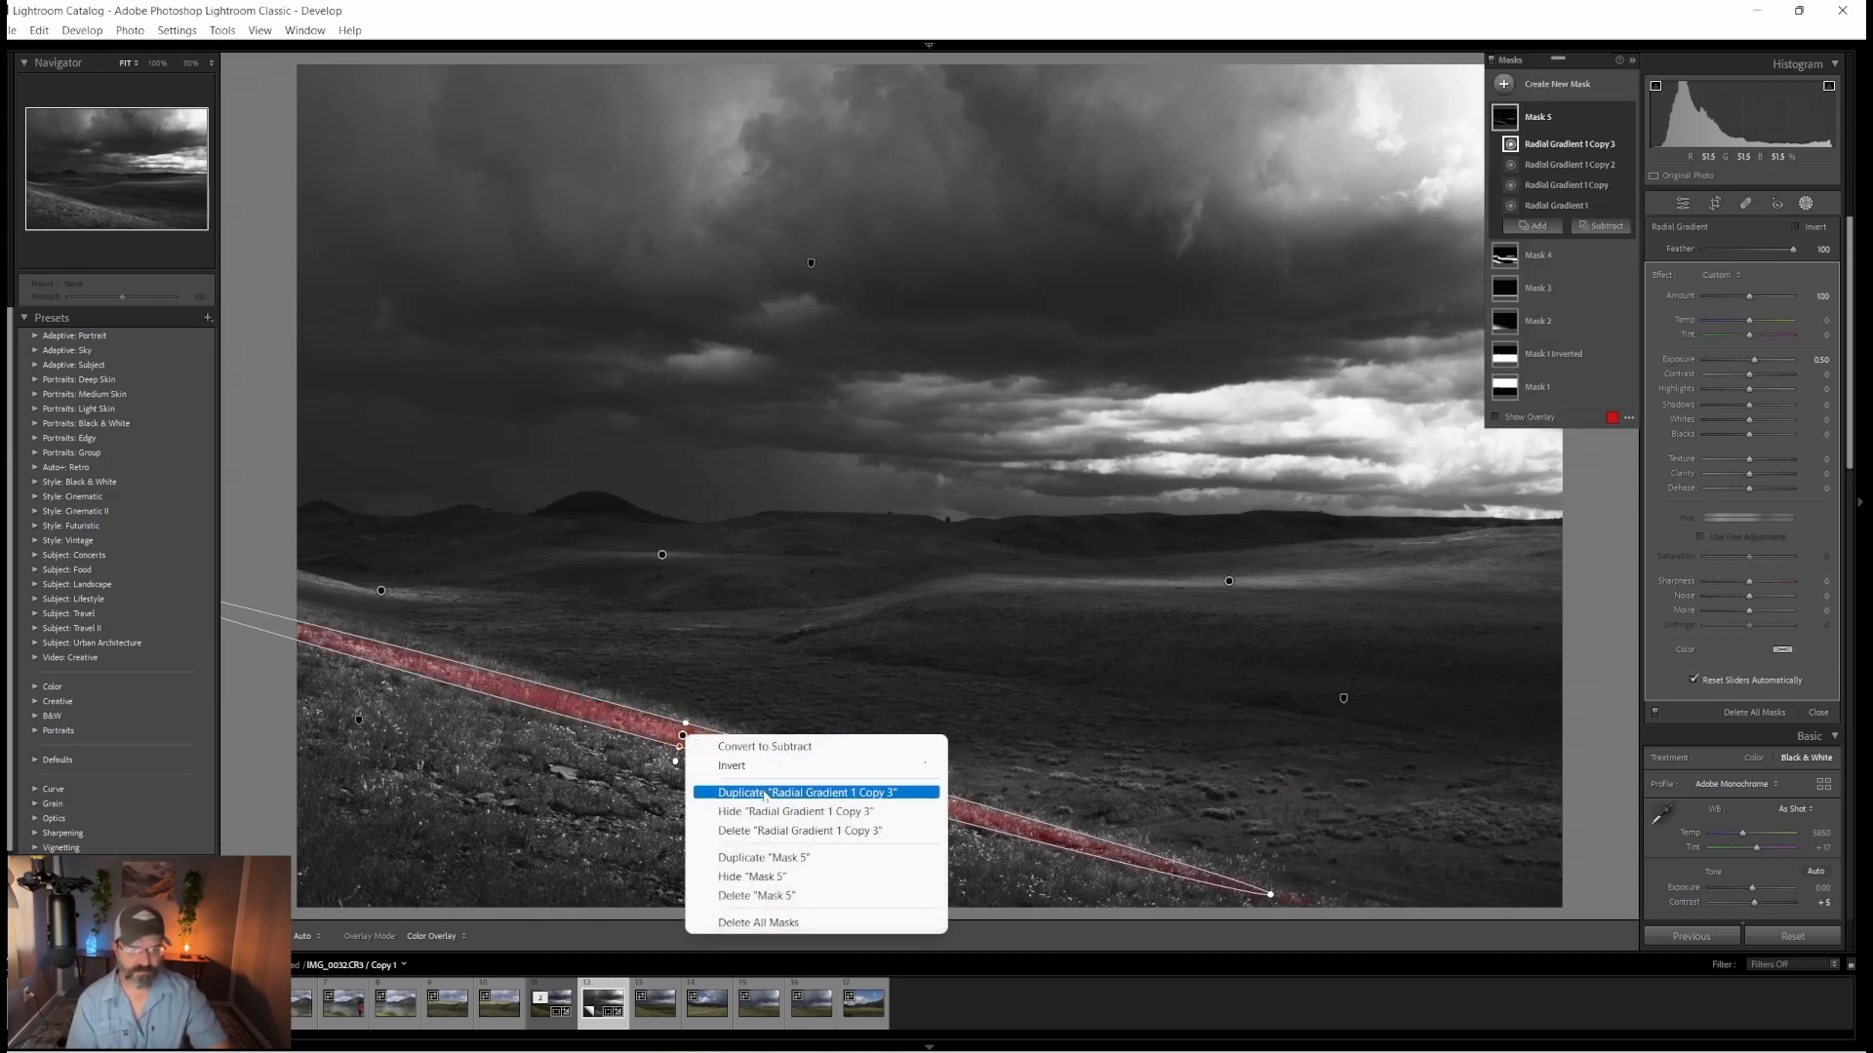
{"action": "left_click", "coordinate": [767, 792]}
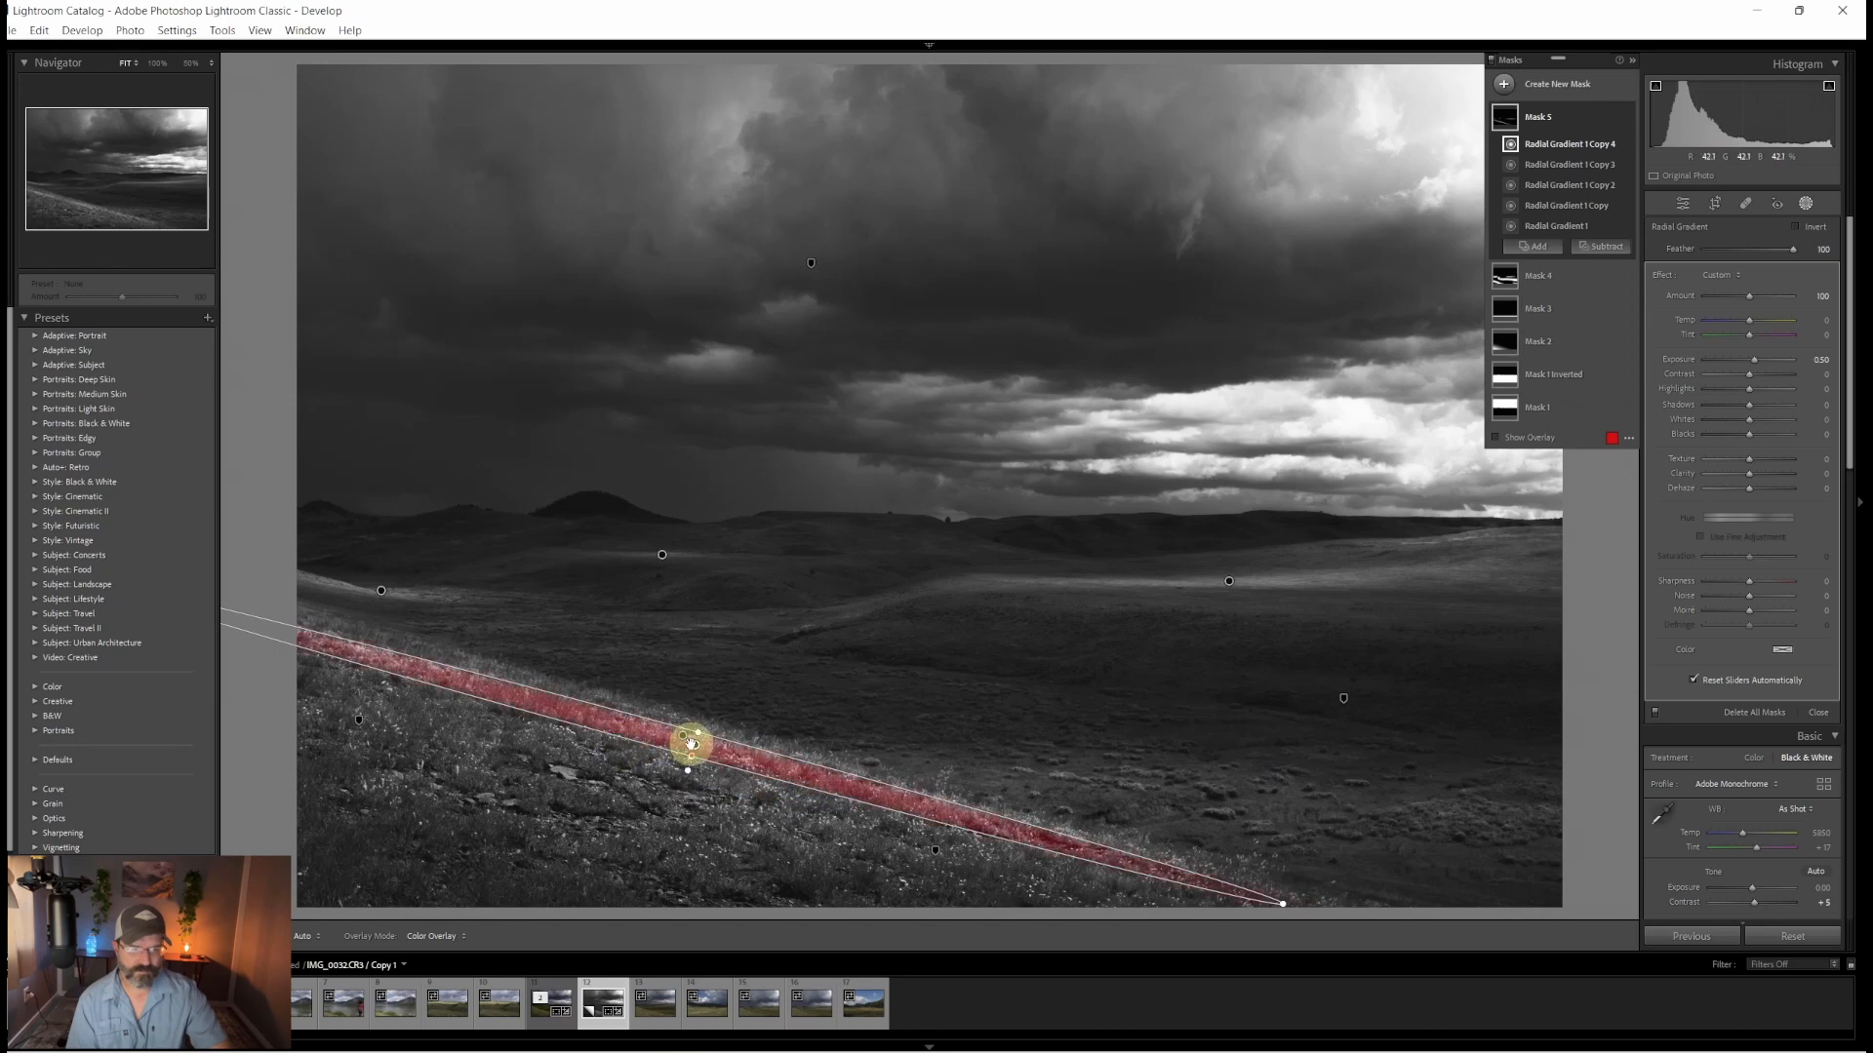
{"action": "left_click_drag", "start_coordinate": [691, 744], "coordinate": [858, 622]}
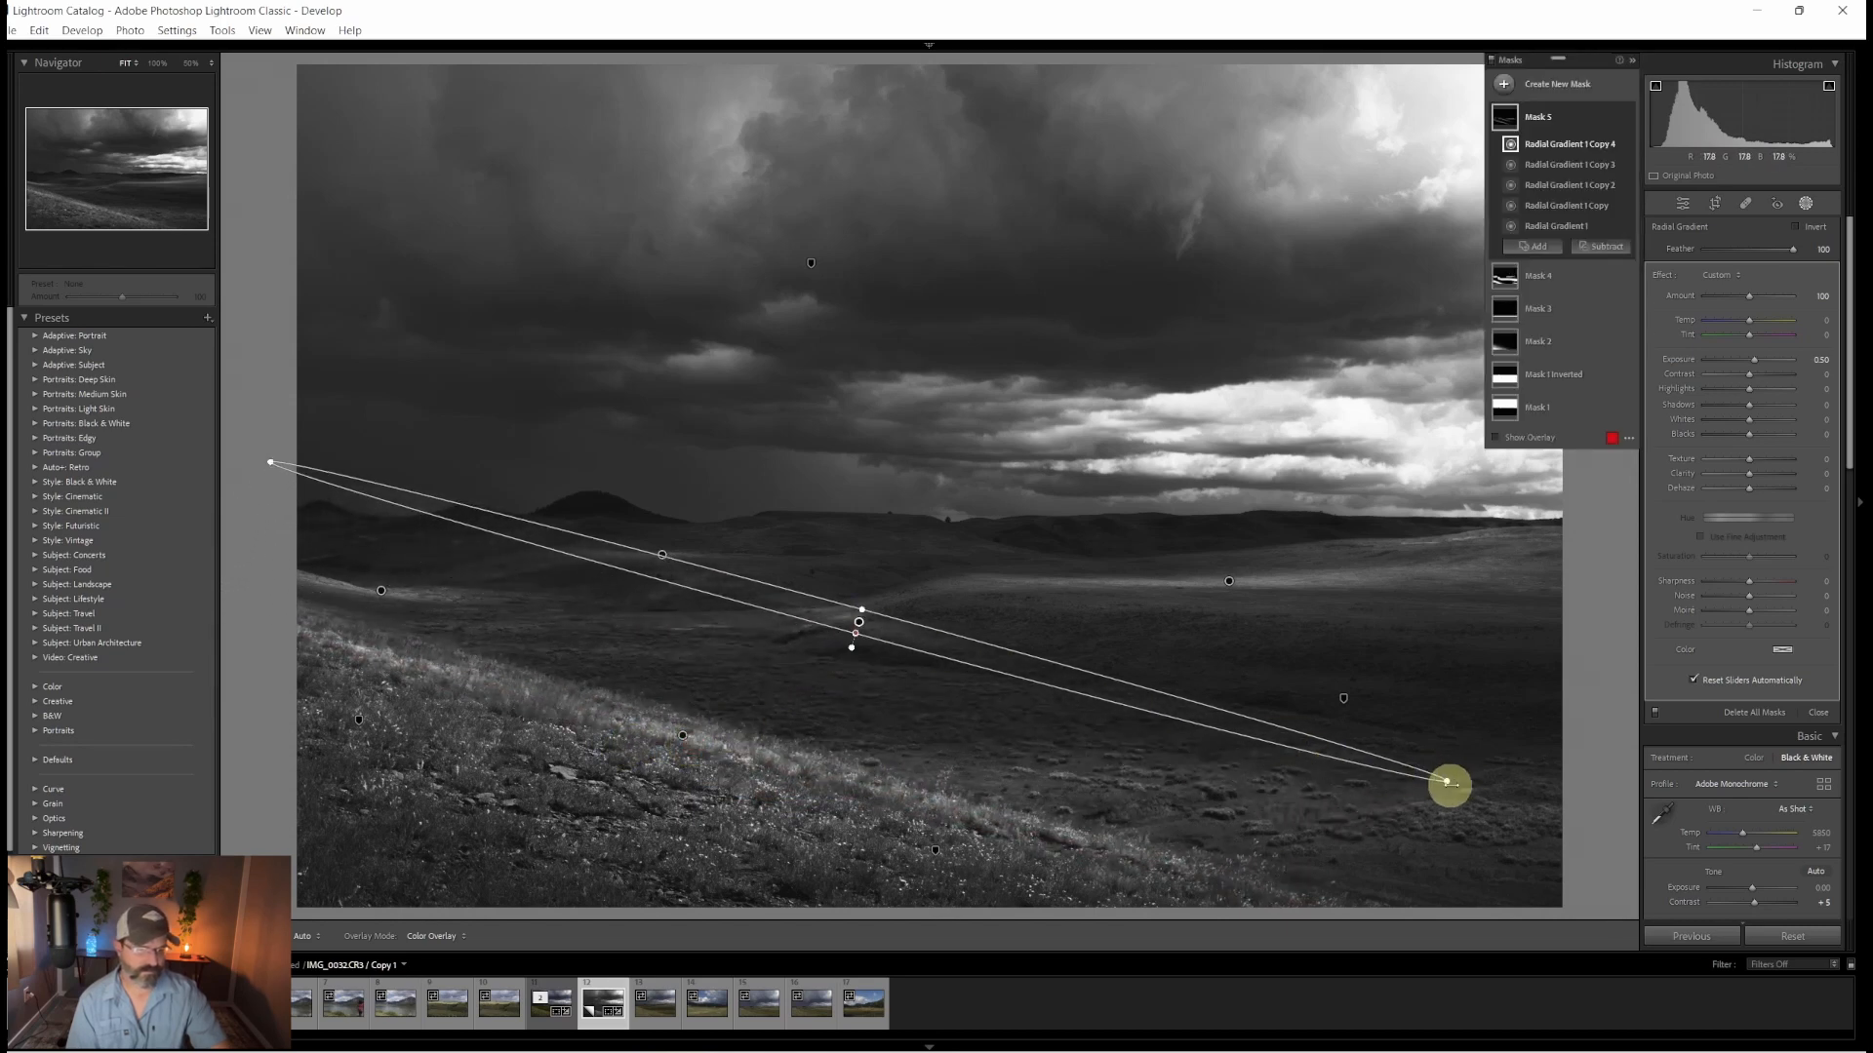
{"action": "left_click_drag", "start_coordinate": [1456, 783], "coordinate": [1468, 629]}
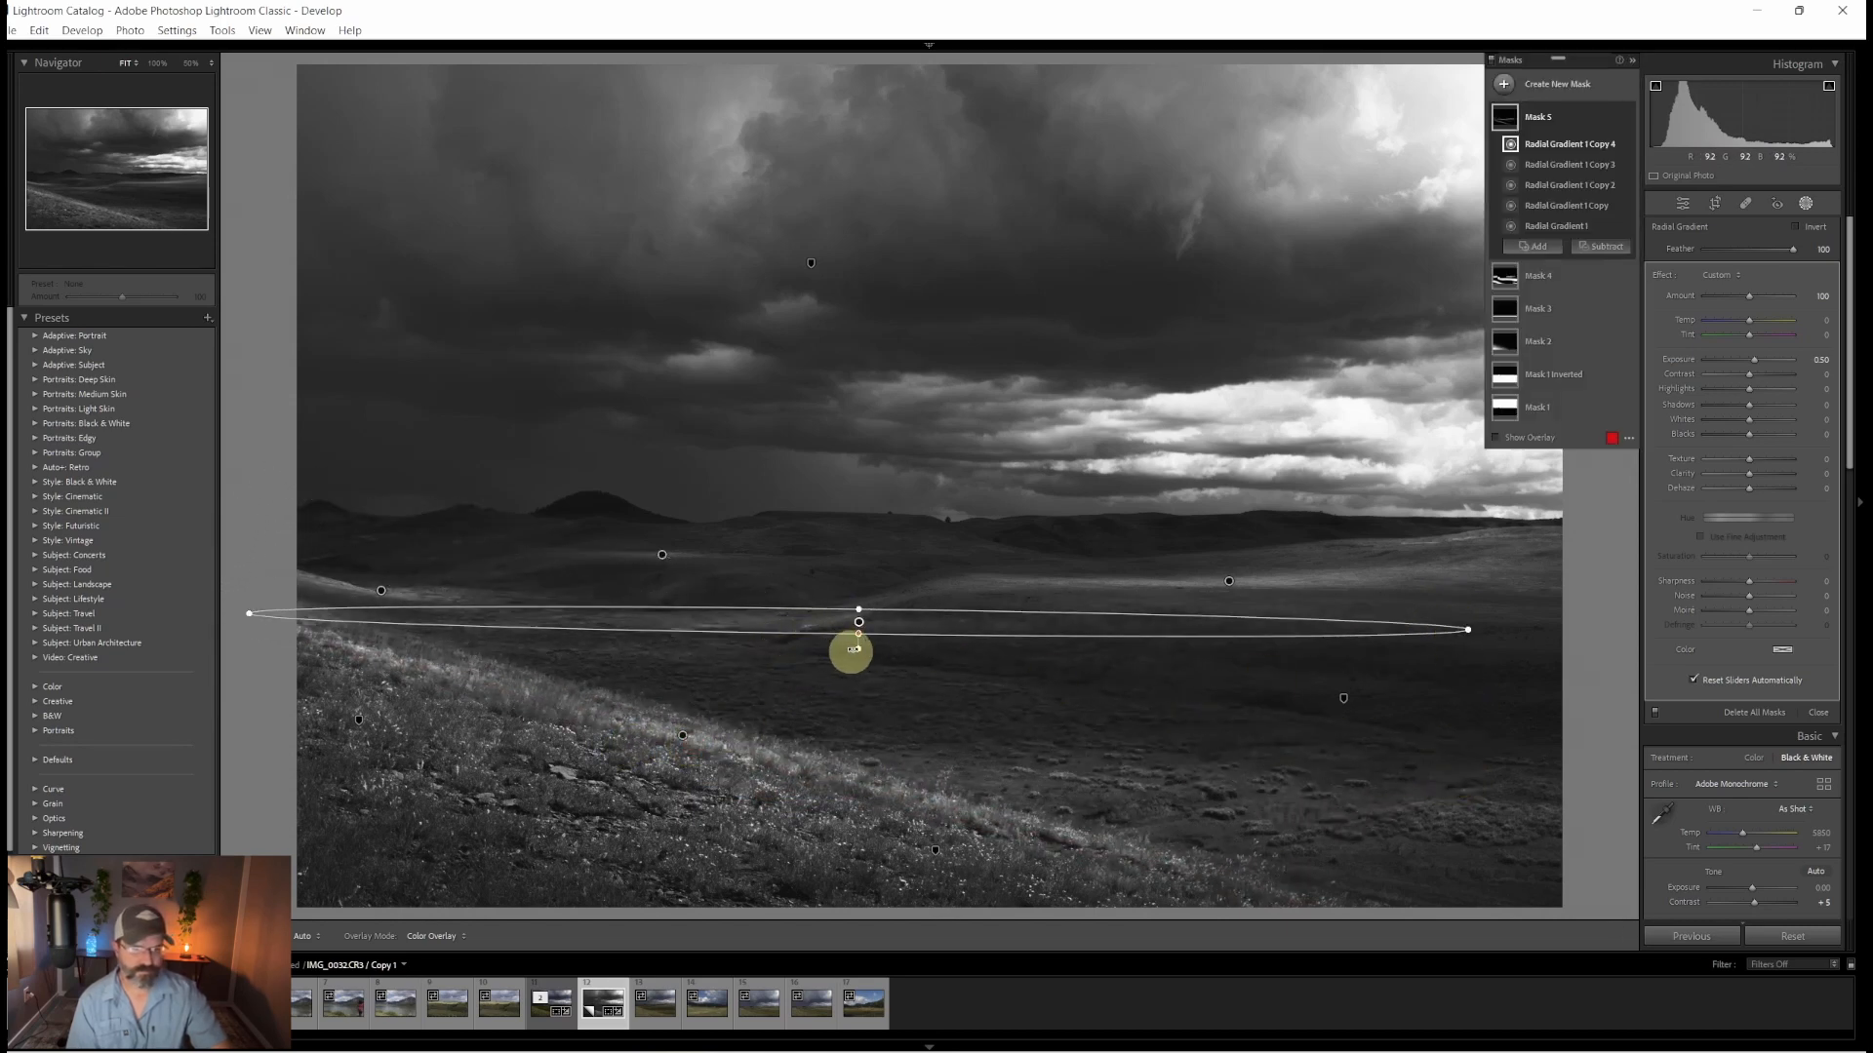
{"action": "left_click_drag", "start_coordinate": [858, 609], "coordinate": [859, 533]}
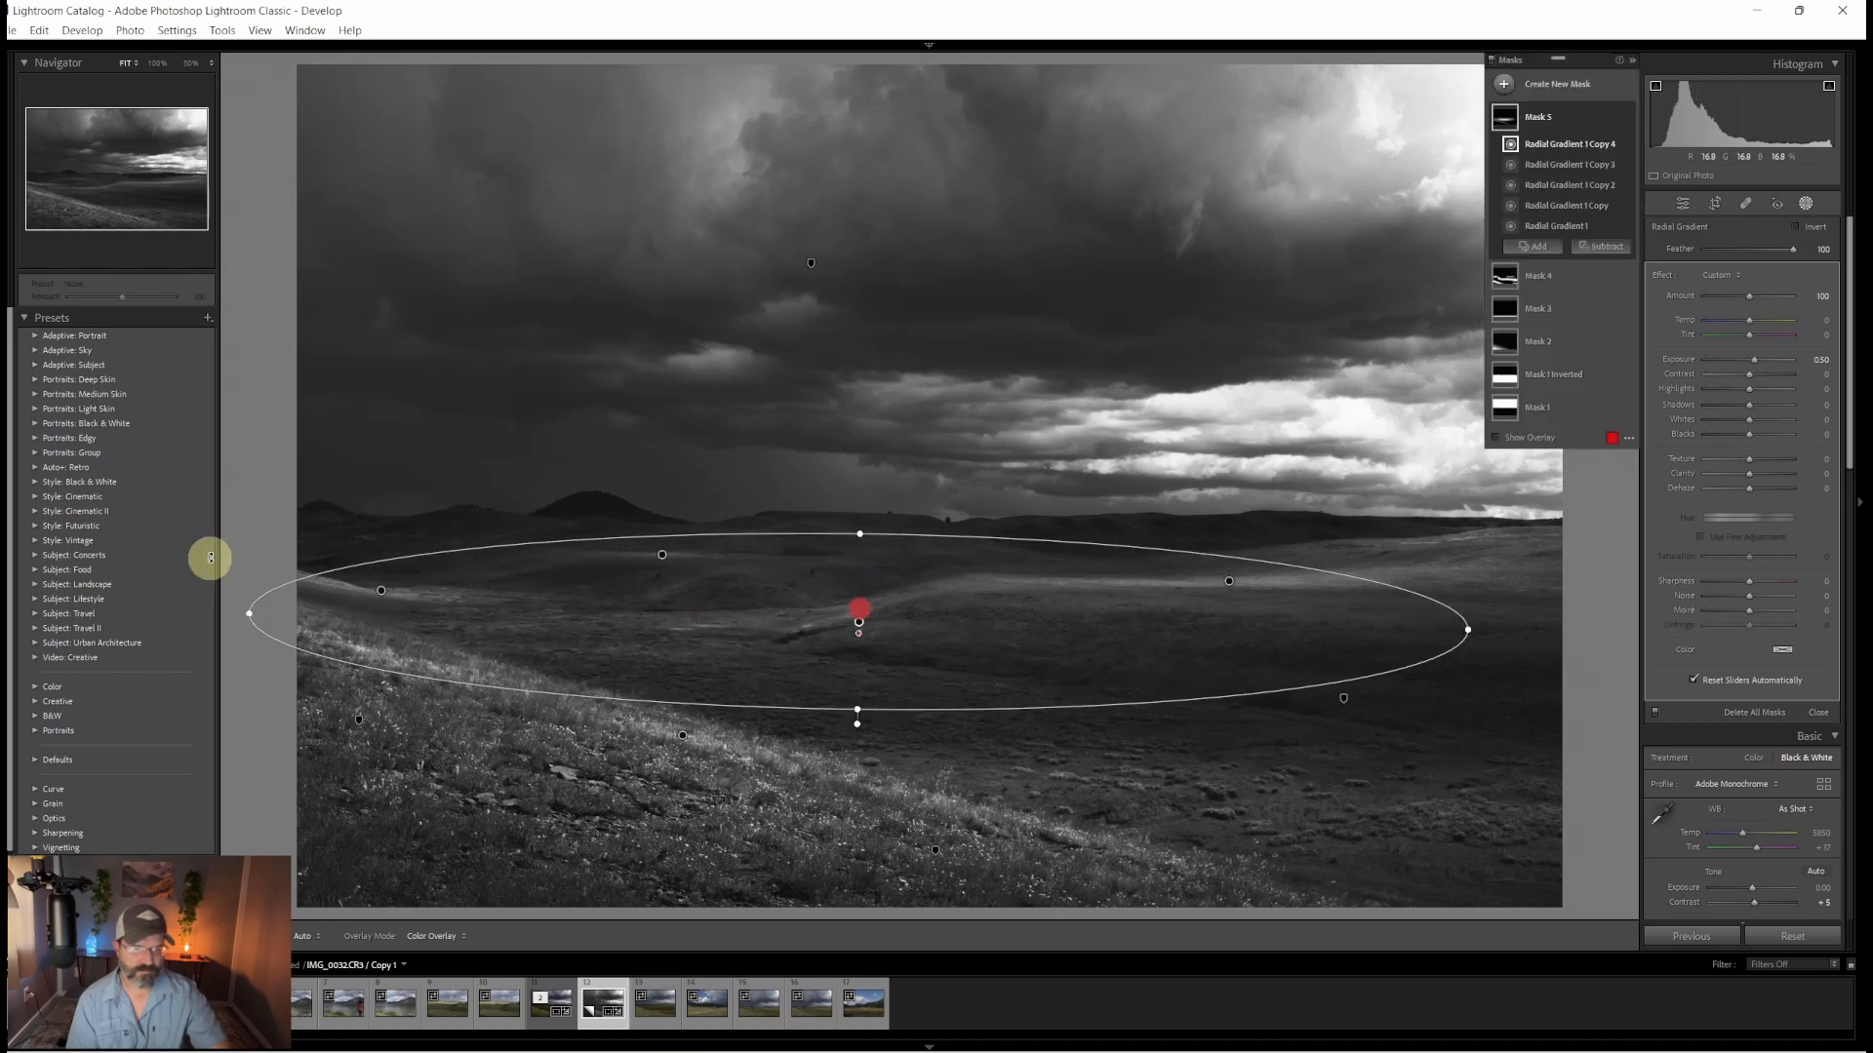
{"action": "left_click_drag", "start_coordinate": [246, 609], "coordinate": [677, 669]}
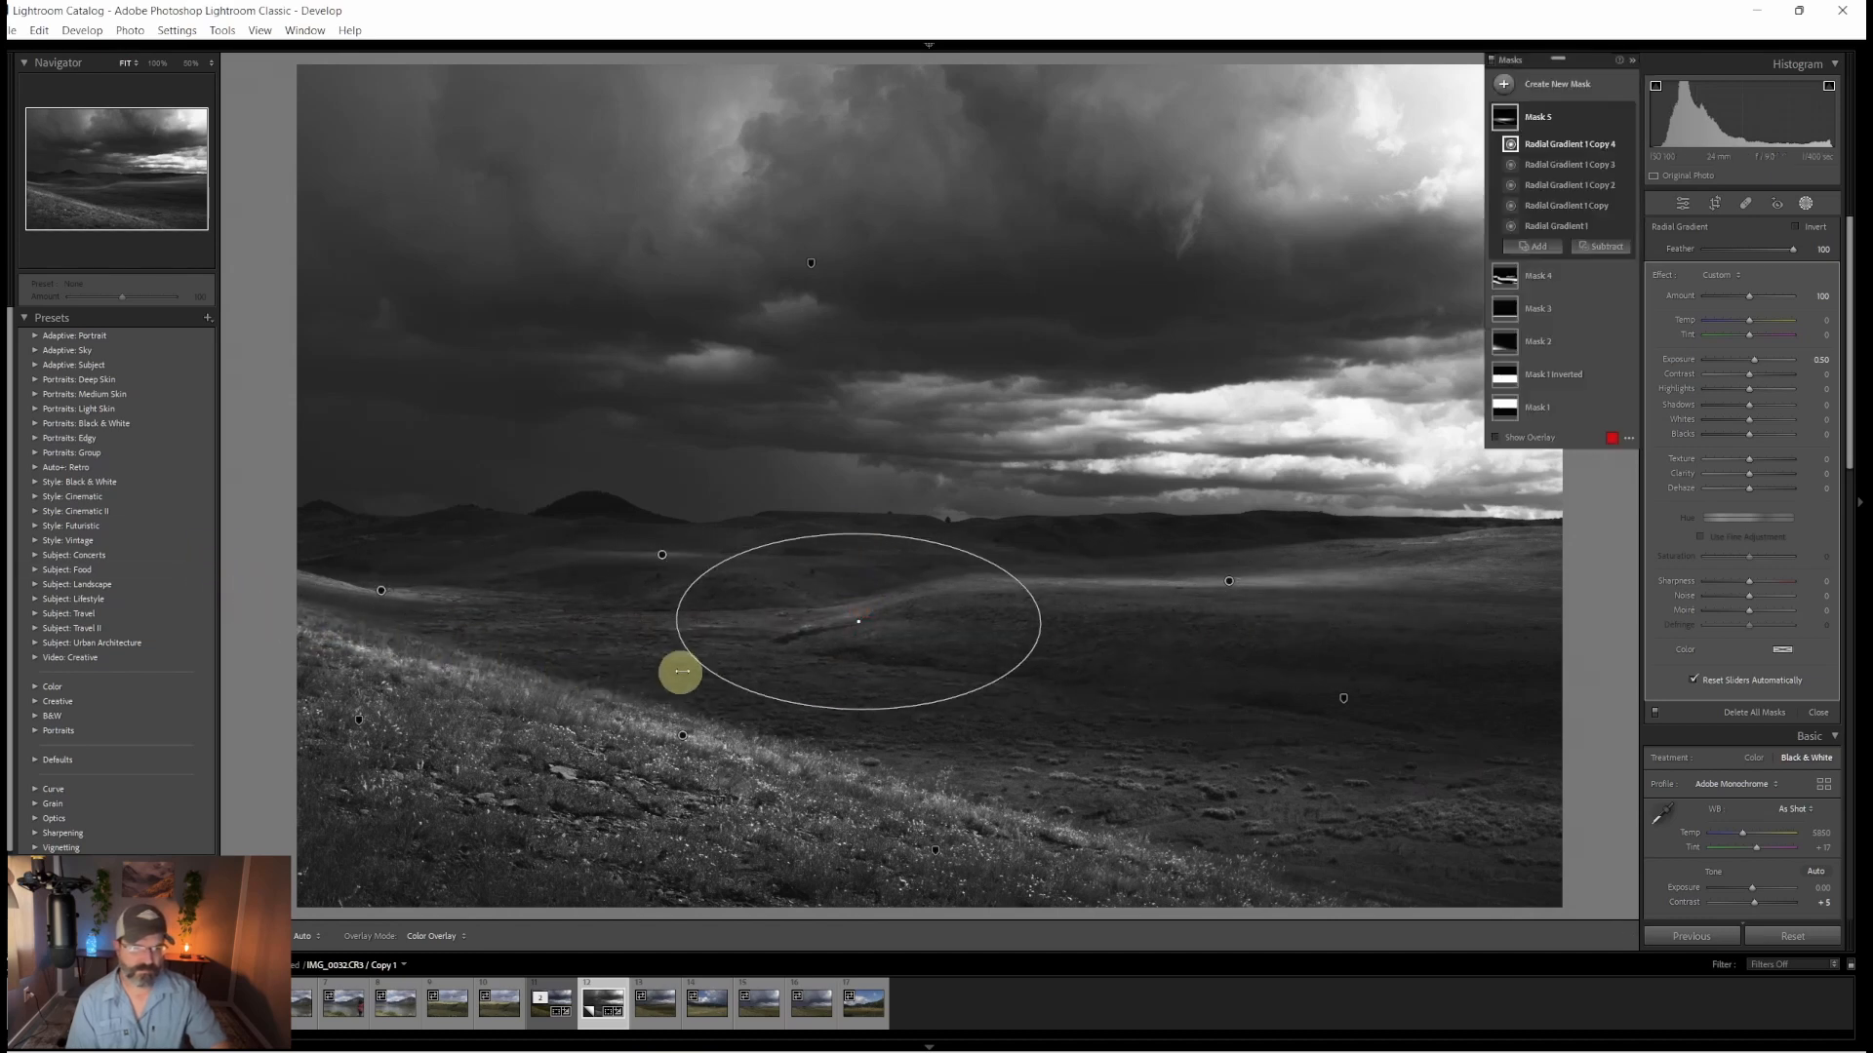
{"action": "left_click_drag", "start_coordinate": [839, 619], "coordinate": [1433, 811]}
{"action": "left_click_drag", "start_coordinate": [1433, 723], "coordinate": [1436, 776]}
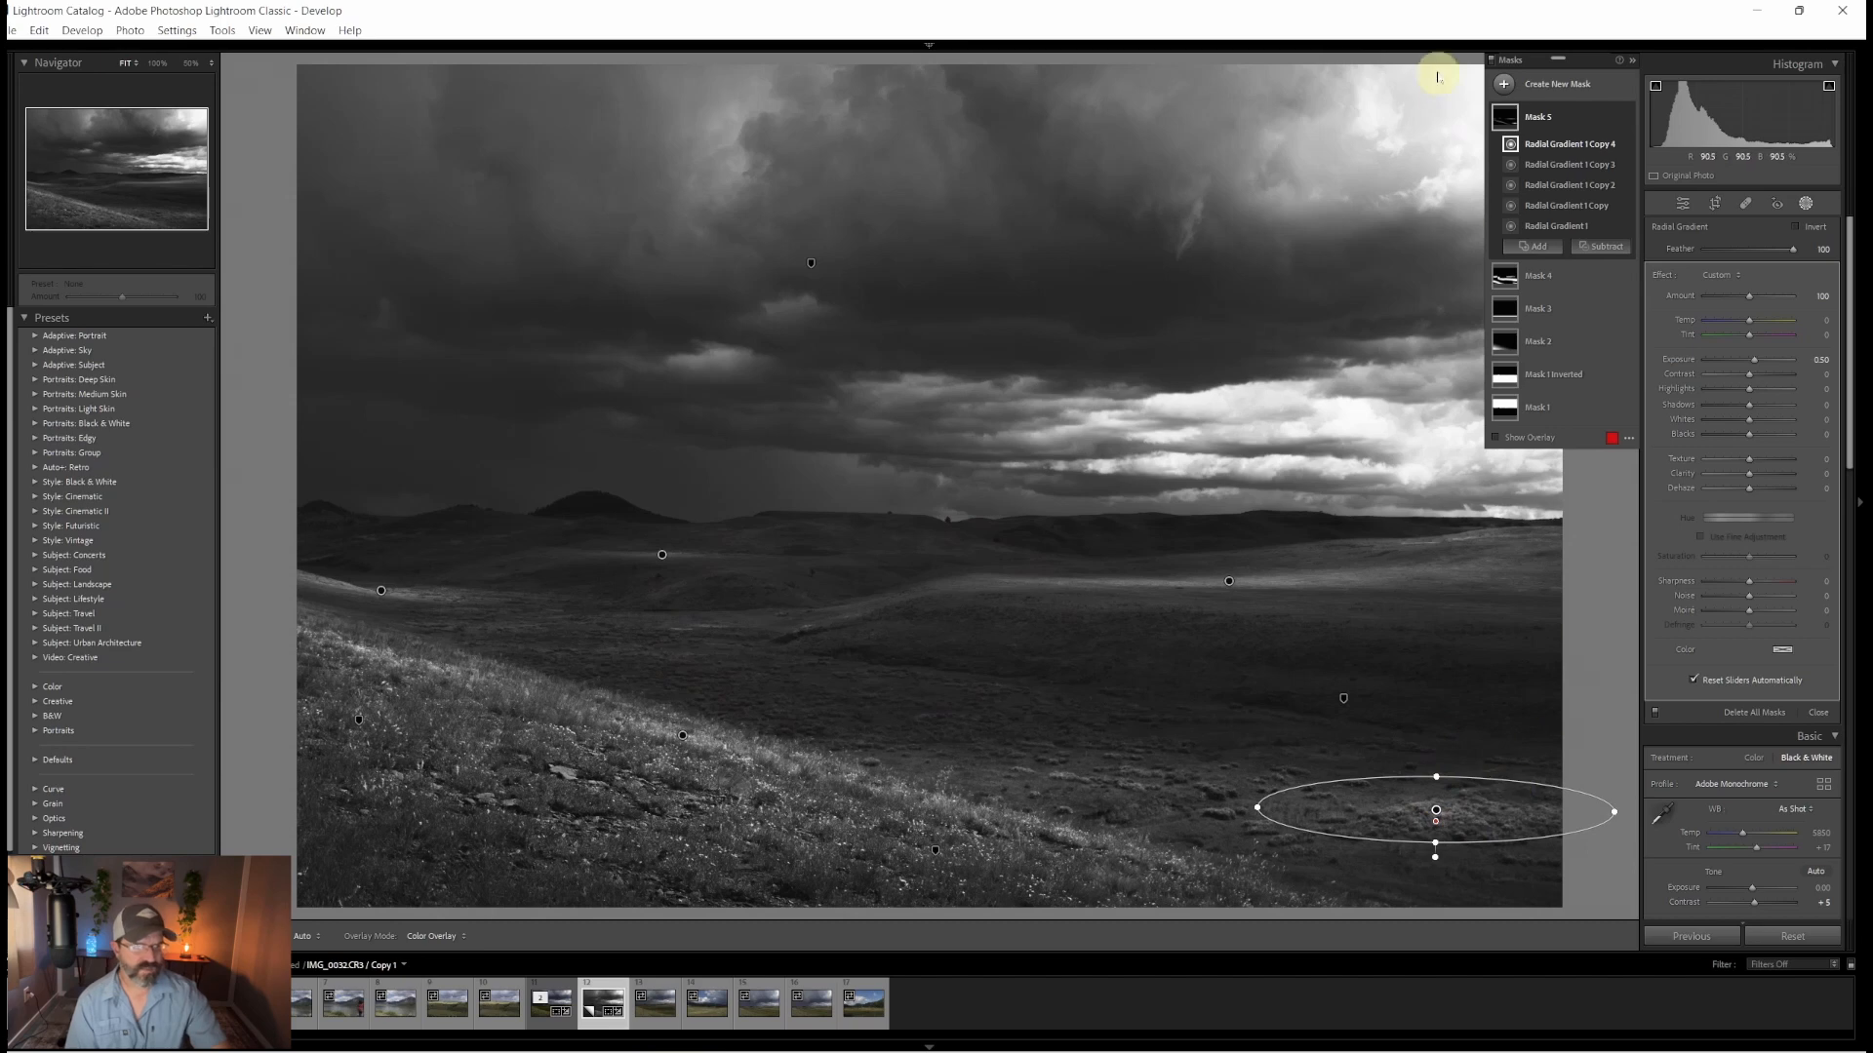
{"action": "mouse_move", "coordinate": [1505, 117]}
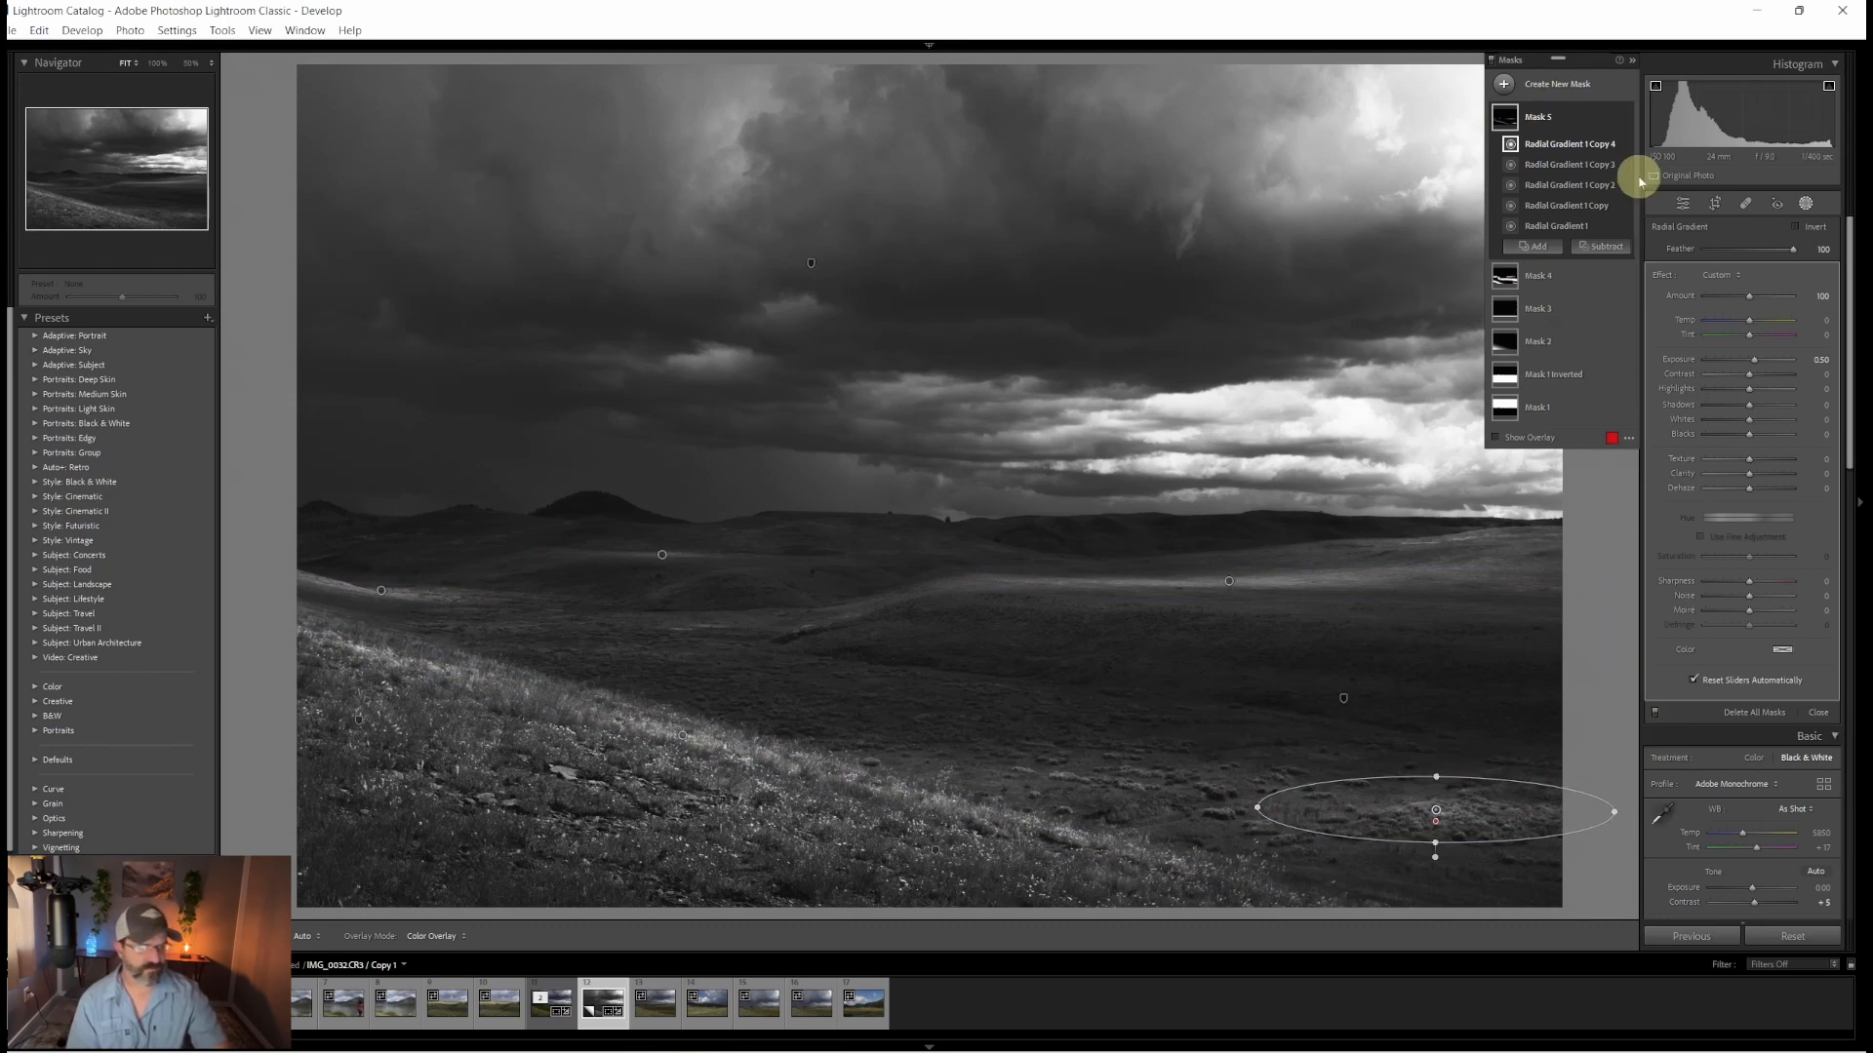
{"action": "left_click", "coordinate": [1681, 202]}
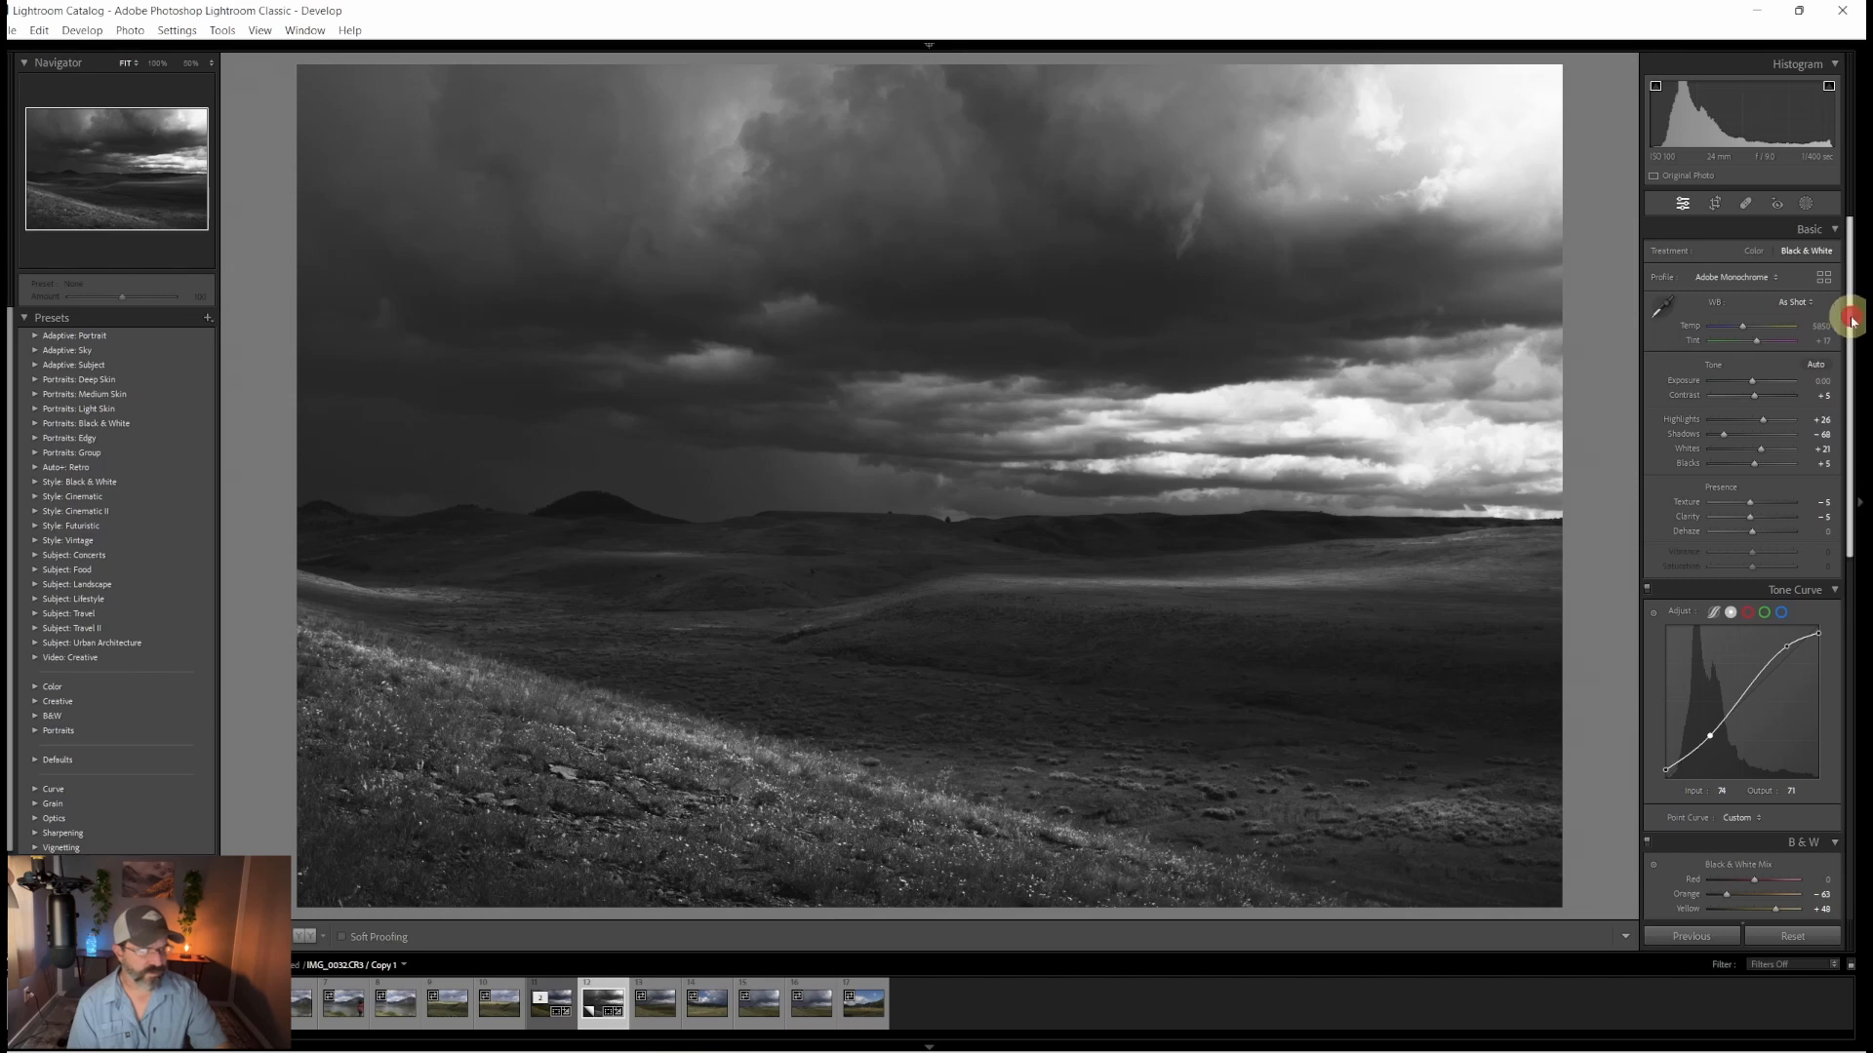
Step: Tint the whole photo faintly teal with a Global color grade of Hue 171 and Saturation 3
{"action": "left_click_drag", "start_coordinate": [1850, 319], "coordinate": [1851, 654]}
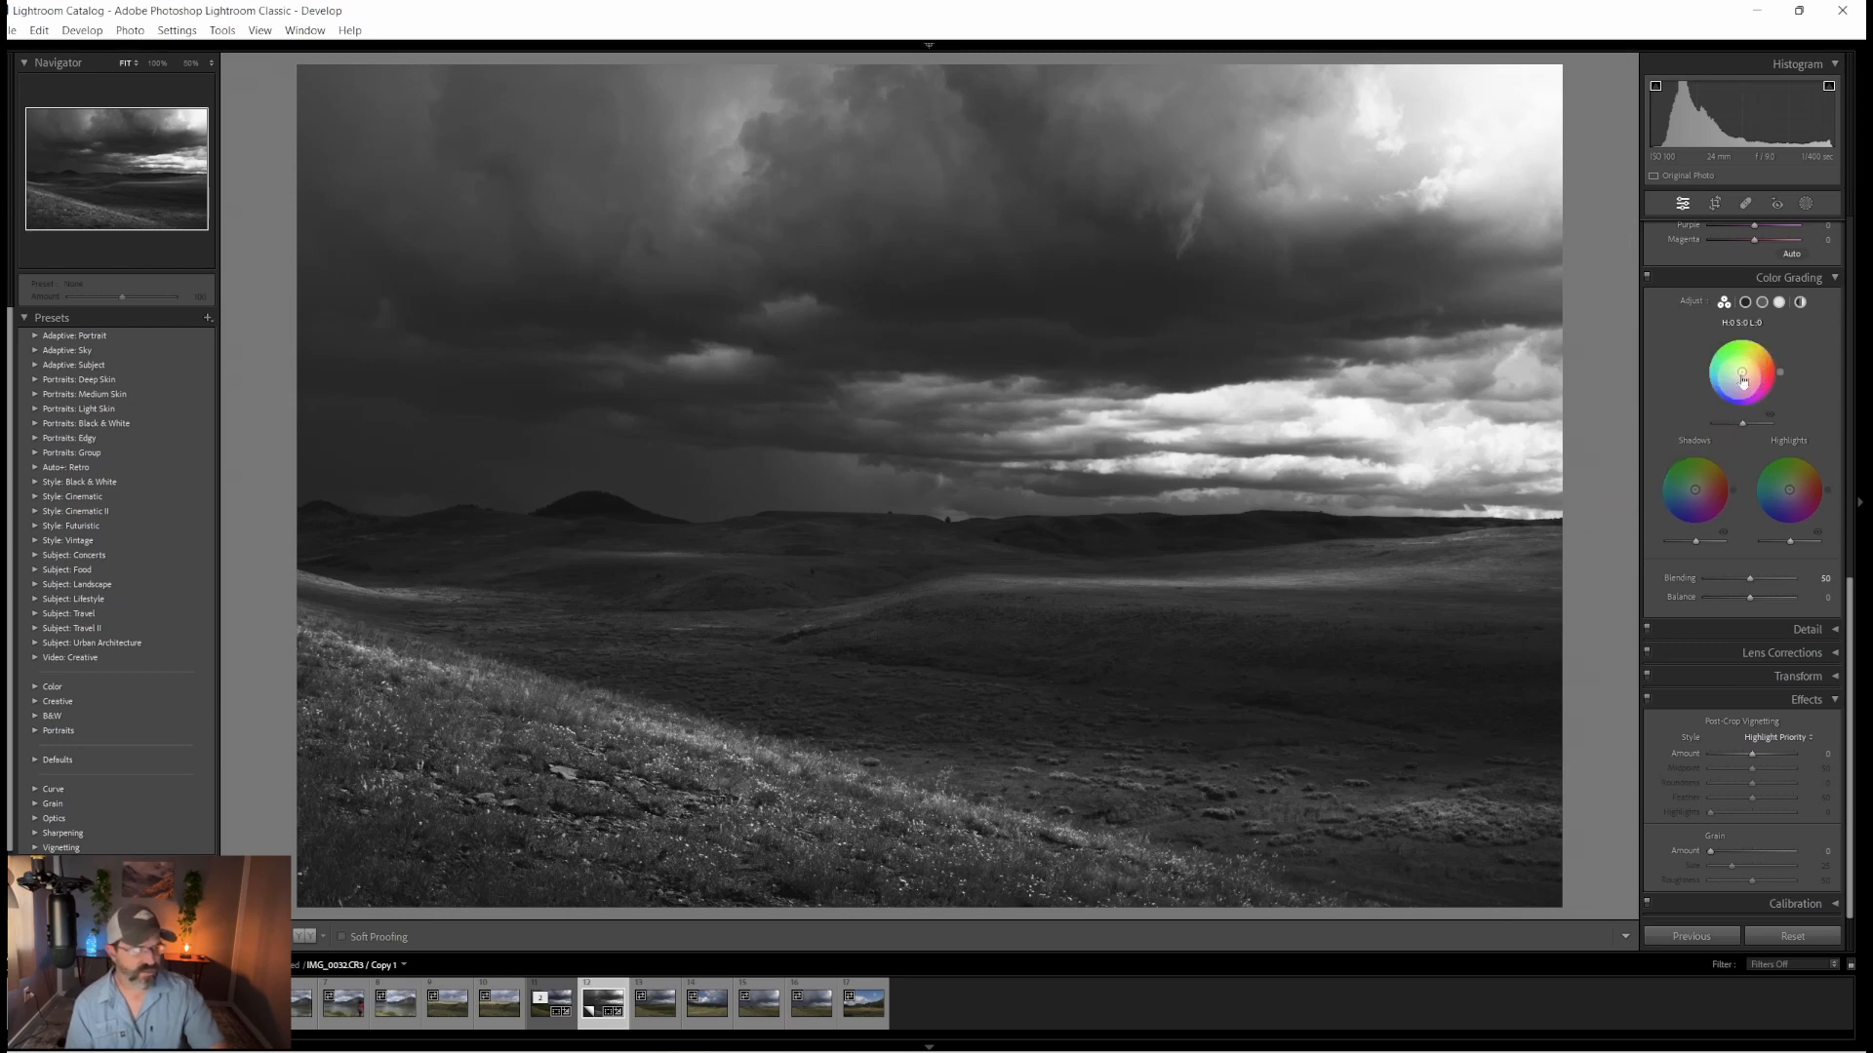
{"action": "left_click", "coordinate": [1801, 303]}
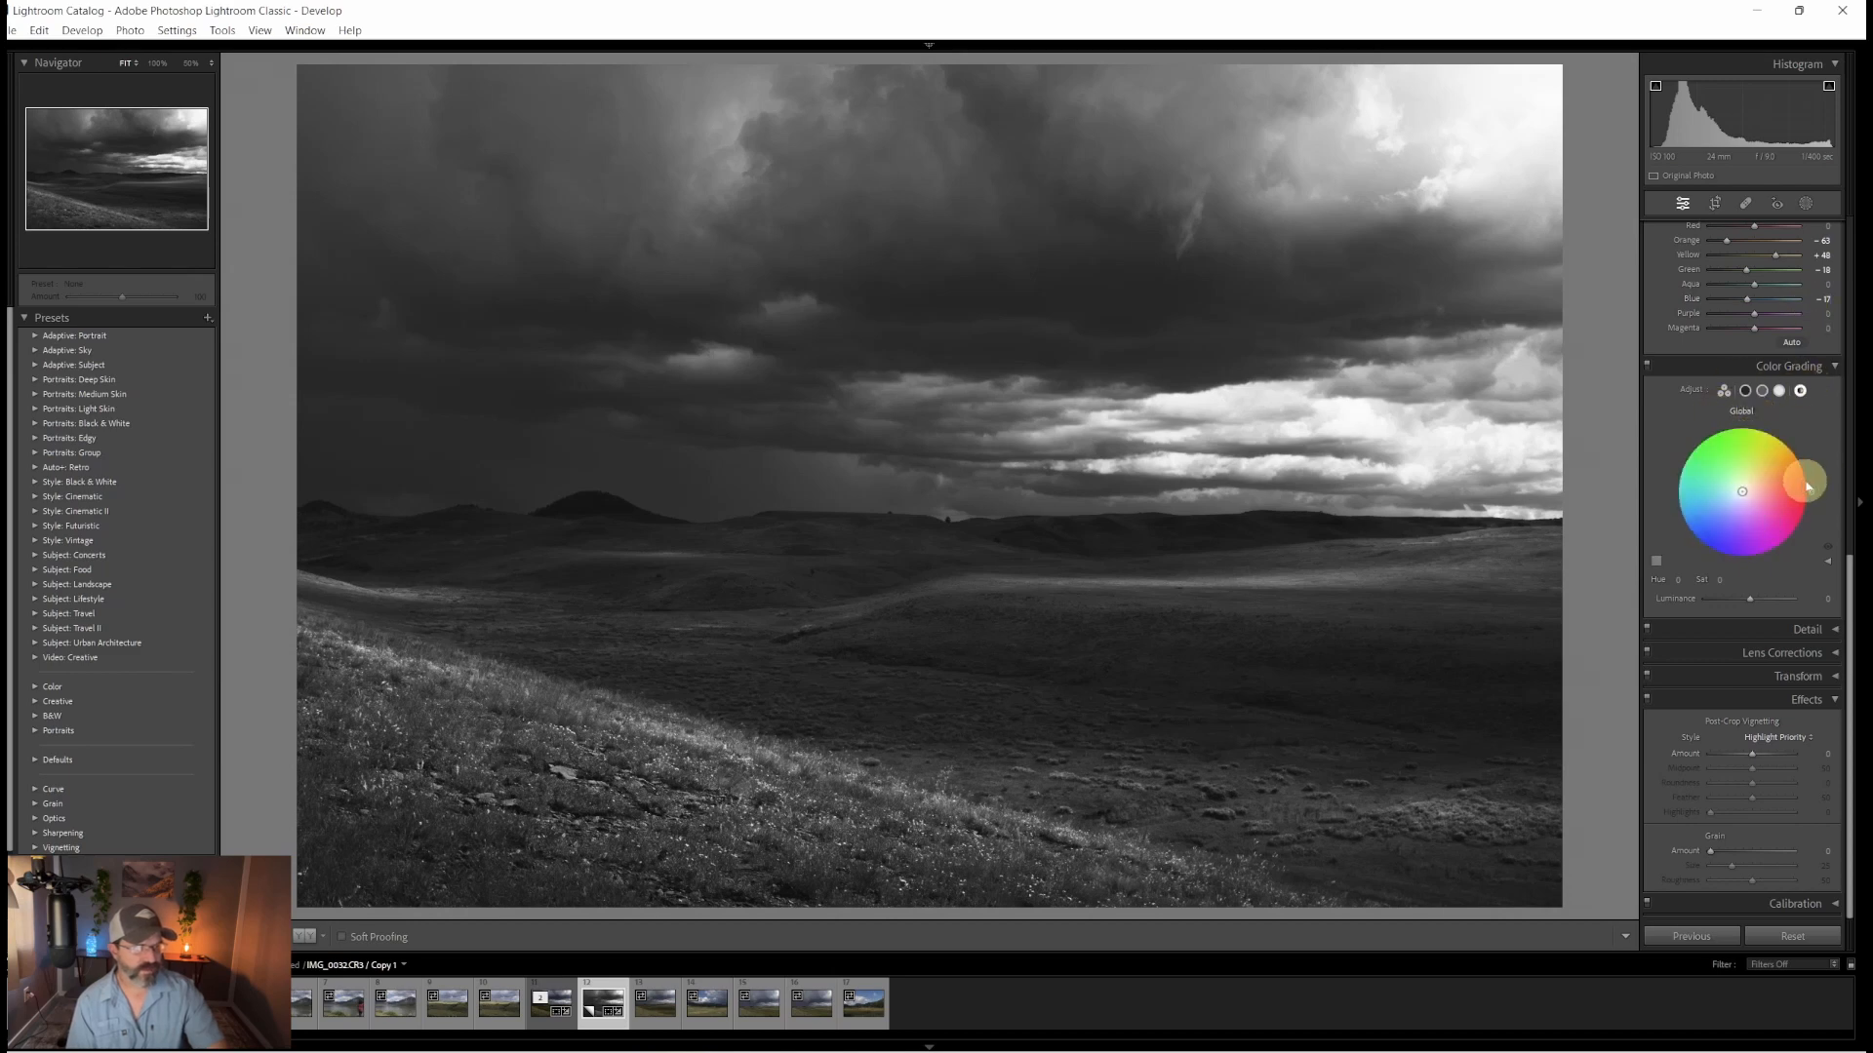
{"action": "left_click_drag", "start_coordinate": [1809, 485], "coordinate": [1670, 483]}
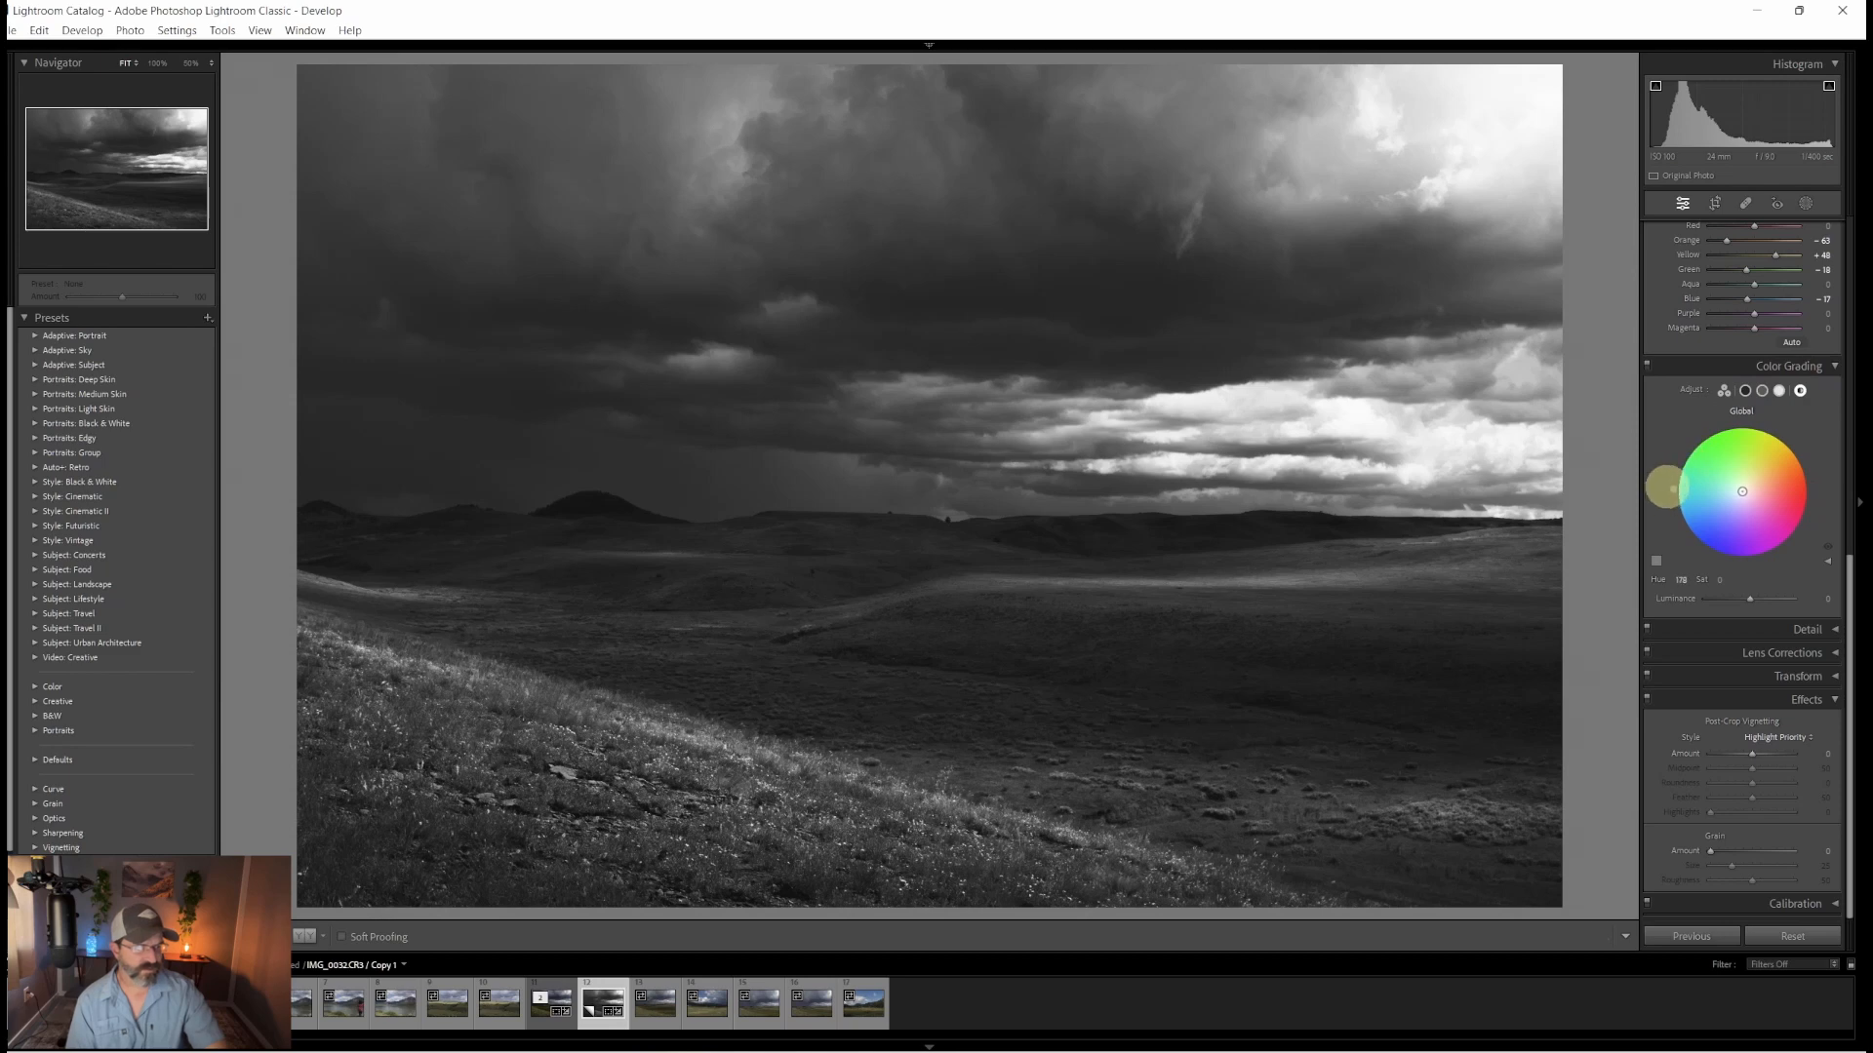
{"action": "left_click_drag", "start_coordinate": [1673, 488], "coordinate": [1673, 489]}
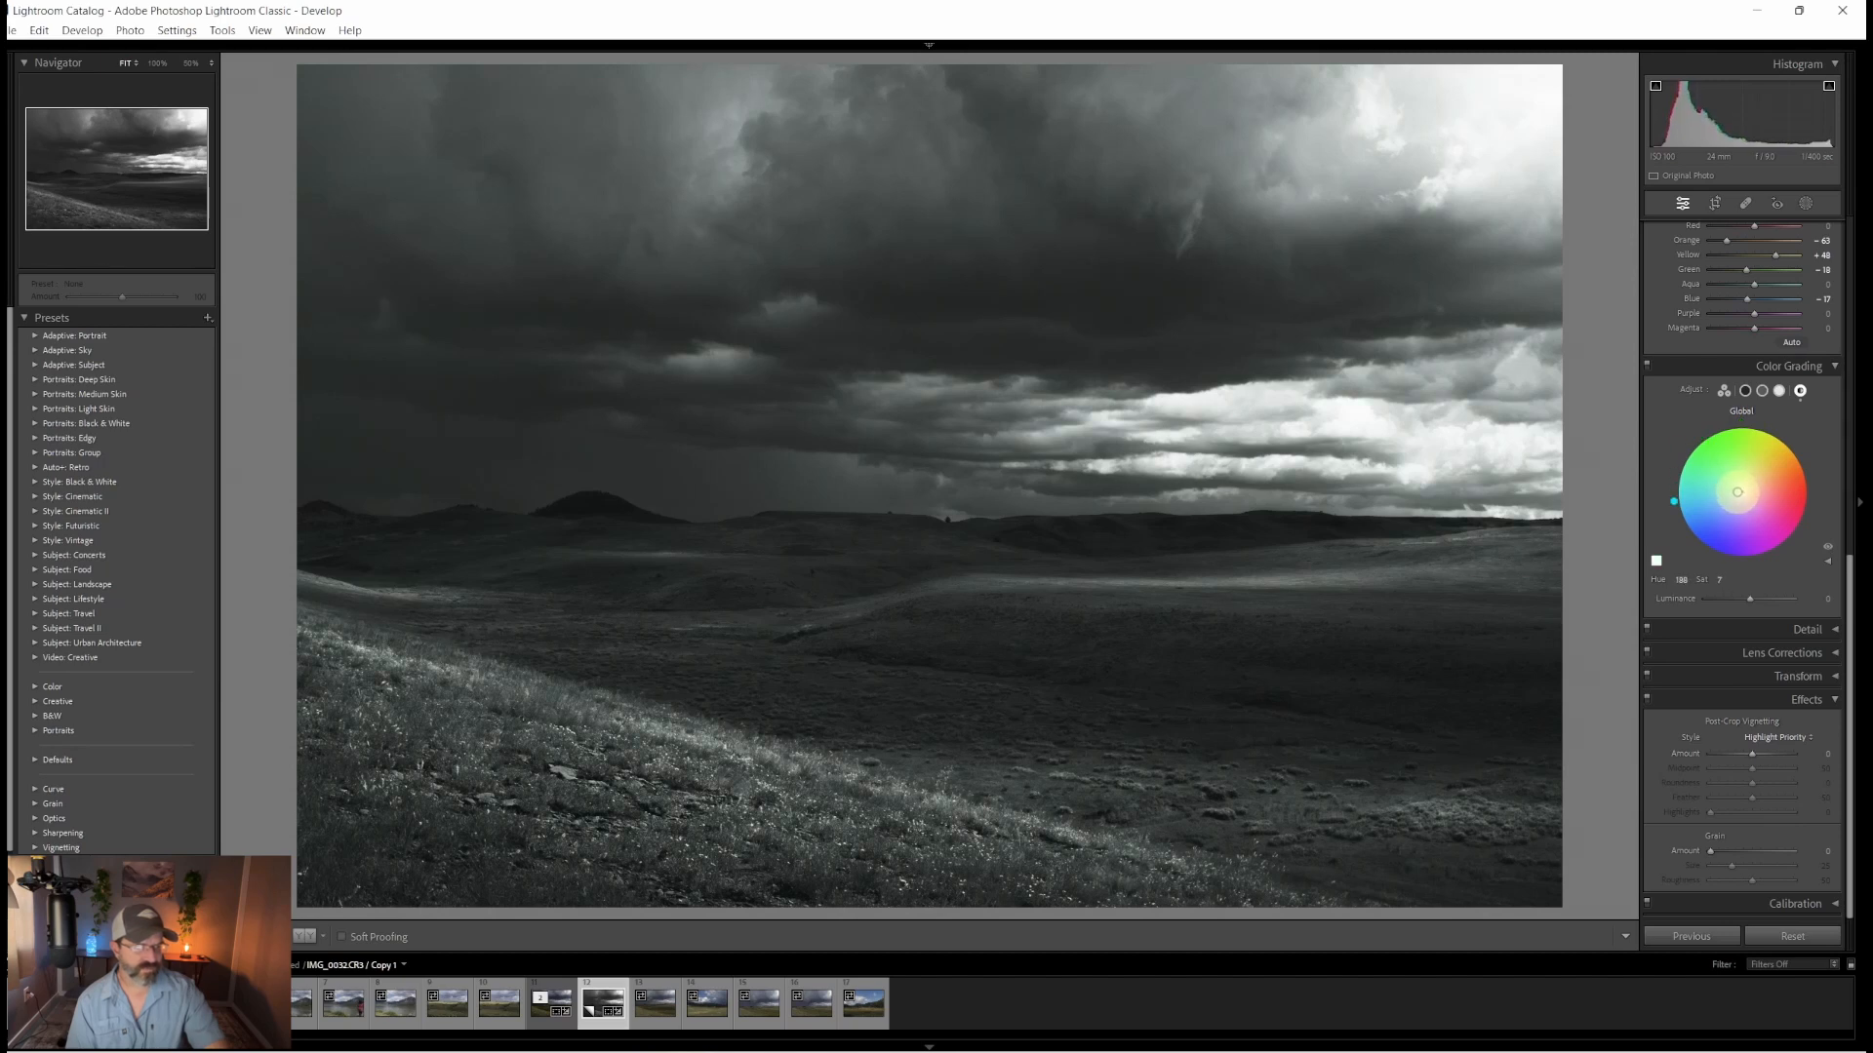
{"action": "left_click", "coordinate": [1828, 562]}
{"action": "left_click", "coordinate": [1751, 579]}
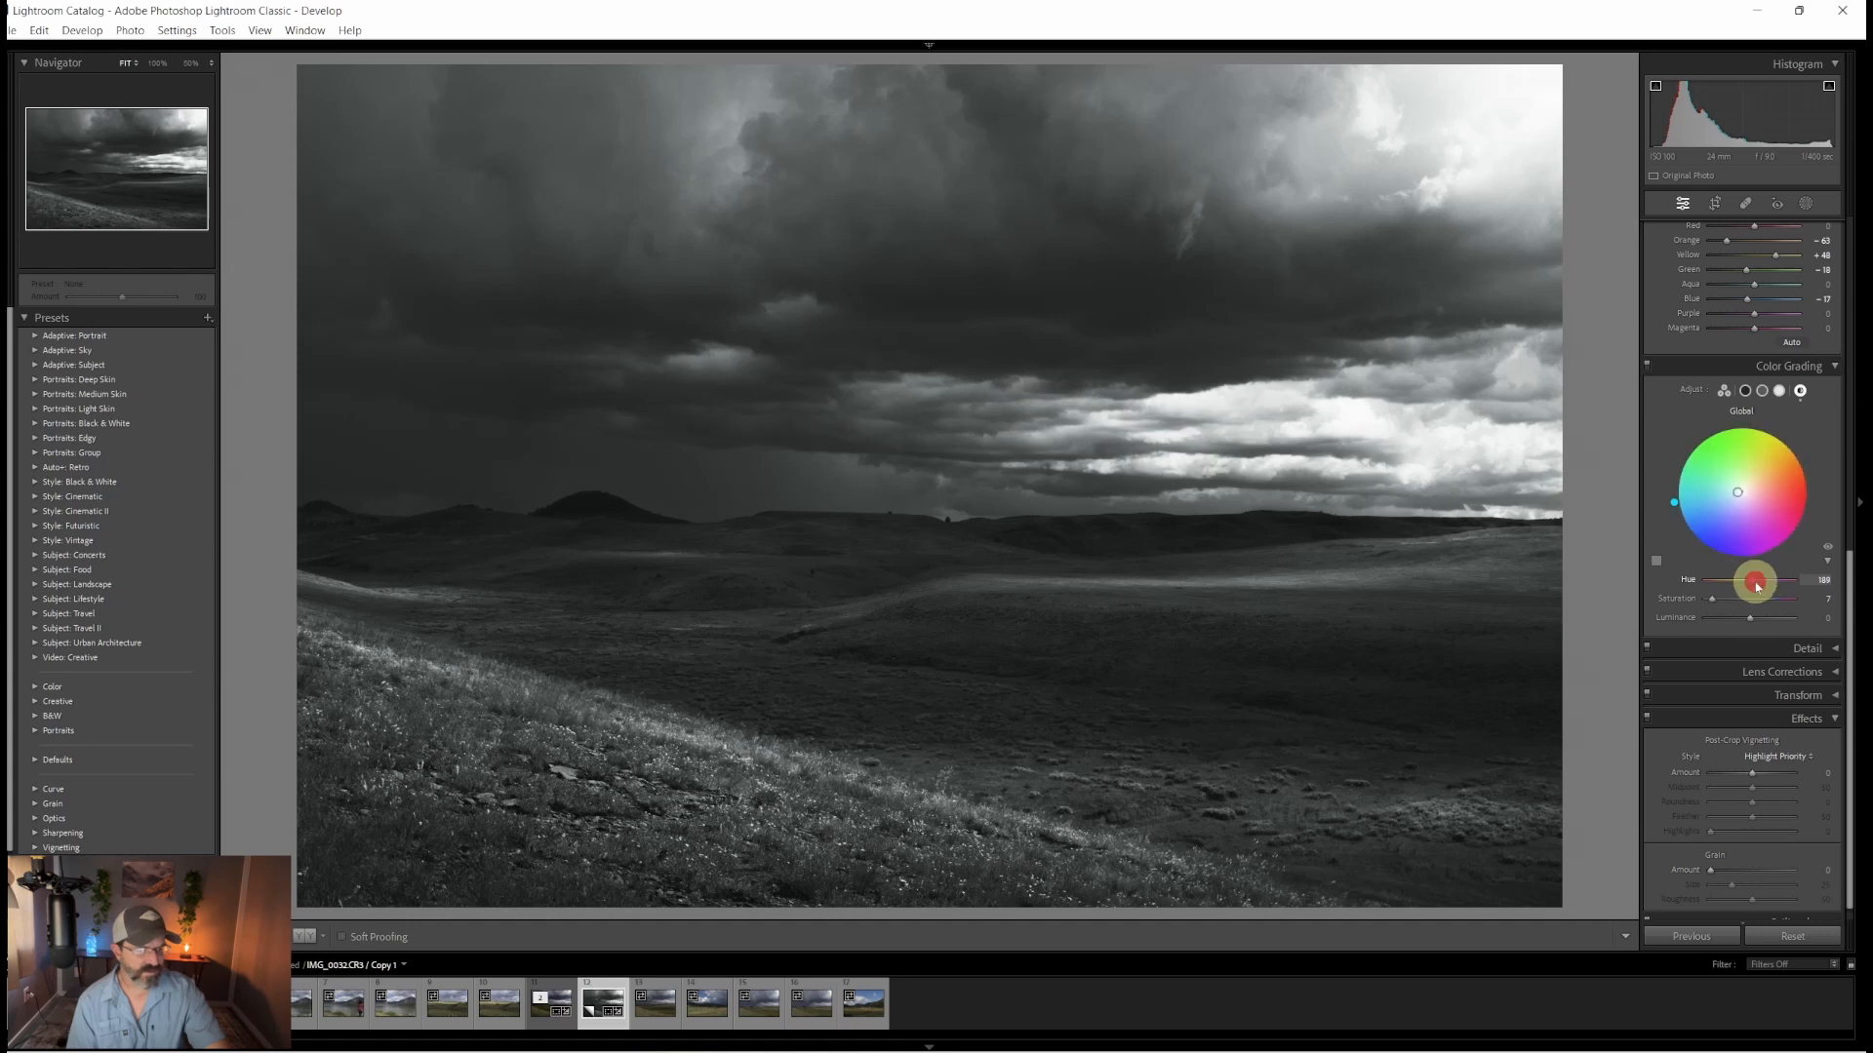
{"action": "left_click_drag", "start_coordinate": [1754, 582], "coordinate": [1754, 582]}
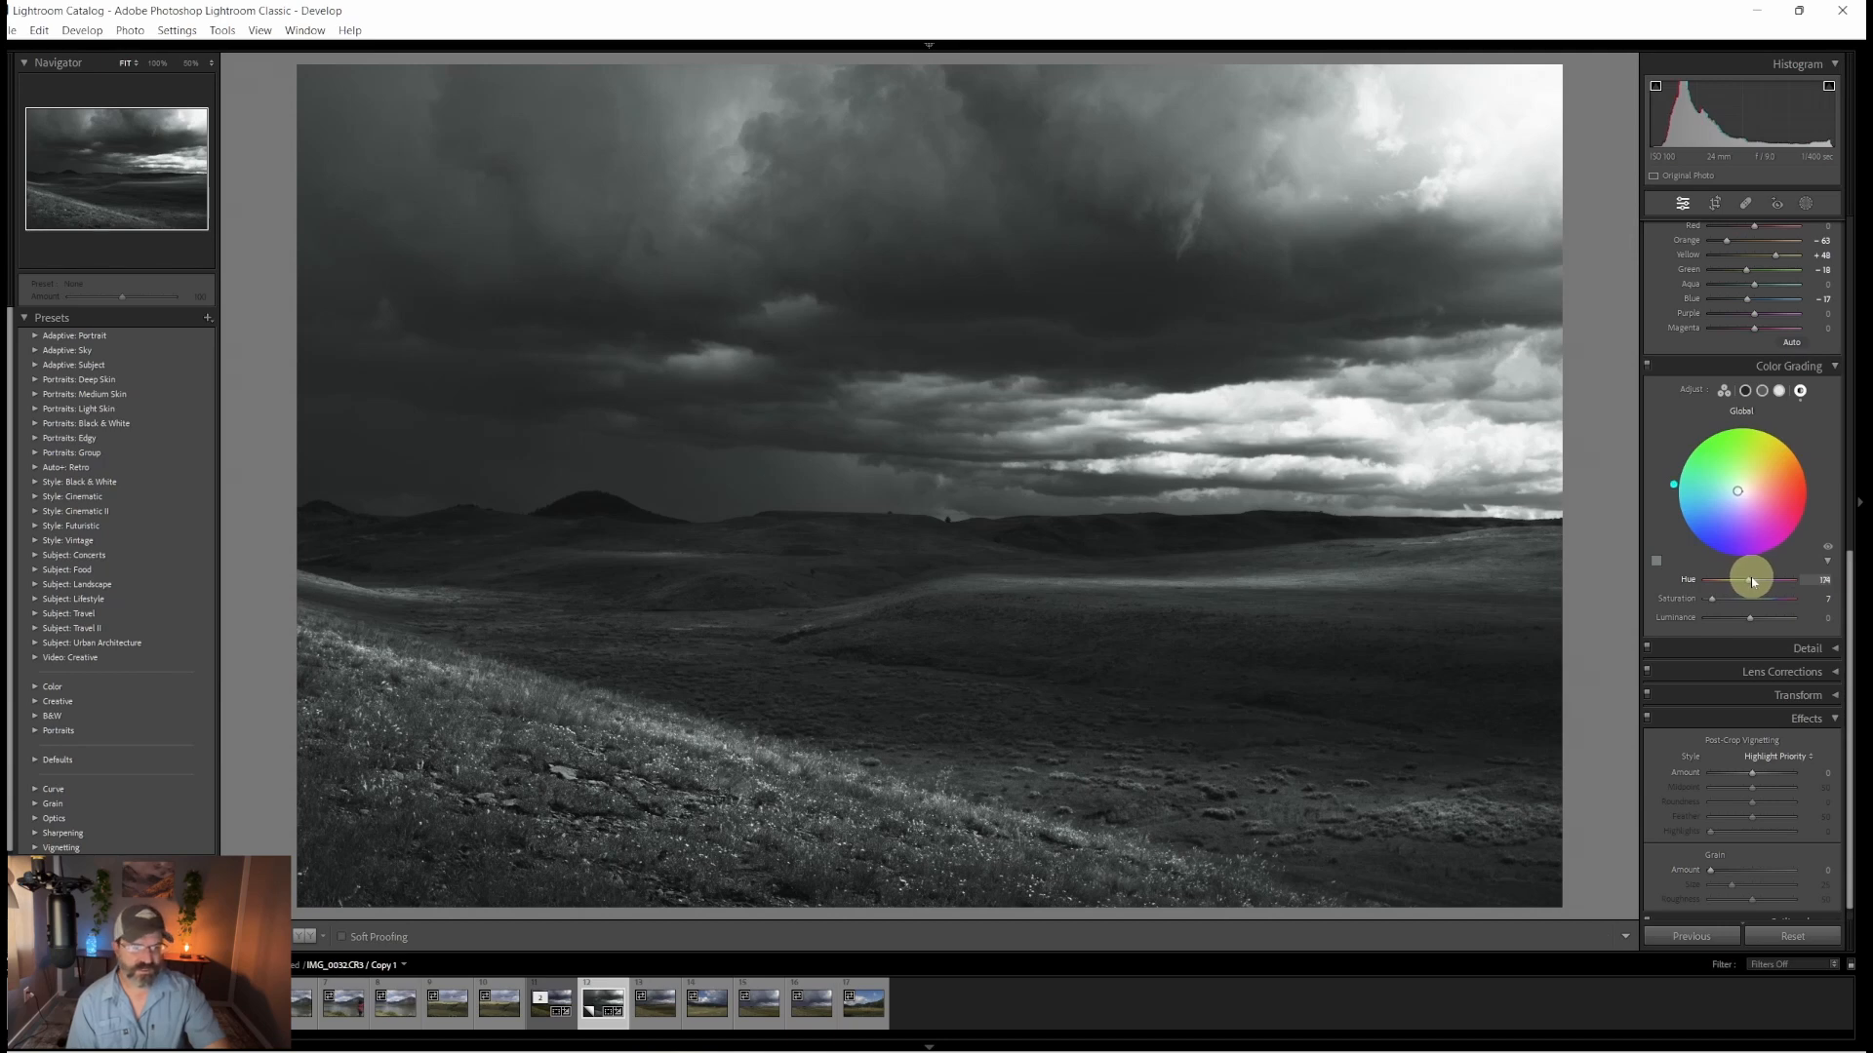
{"action": "mouse_move", "coordinate": [1714, 597]}
{"action": "left_mouse_down"}
{"action": "mouse_move", "coordinate": [1759, 594]}
{"action": "mouse_move", "coordinate": [1714, 585]}
{"action": "mouse_move", "coordinate": [1749, 595]}
{"action": "mouse_move", "coordinate": [1730, 594]}
{"action": "left_mouse_up"}
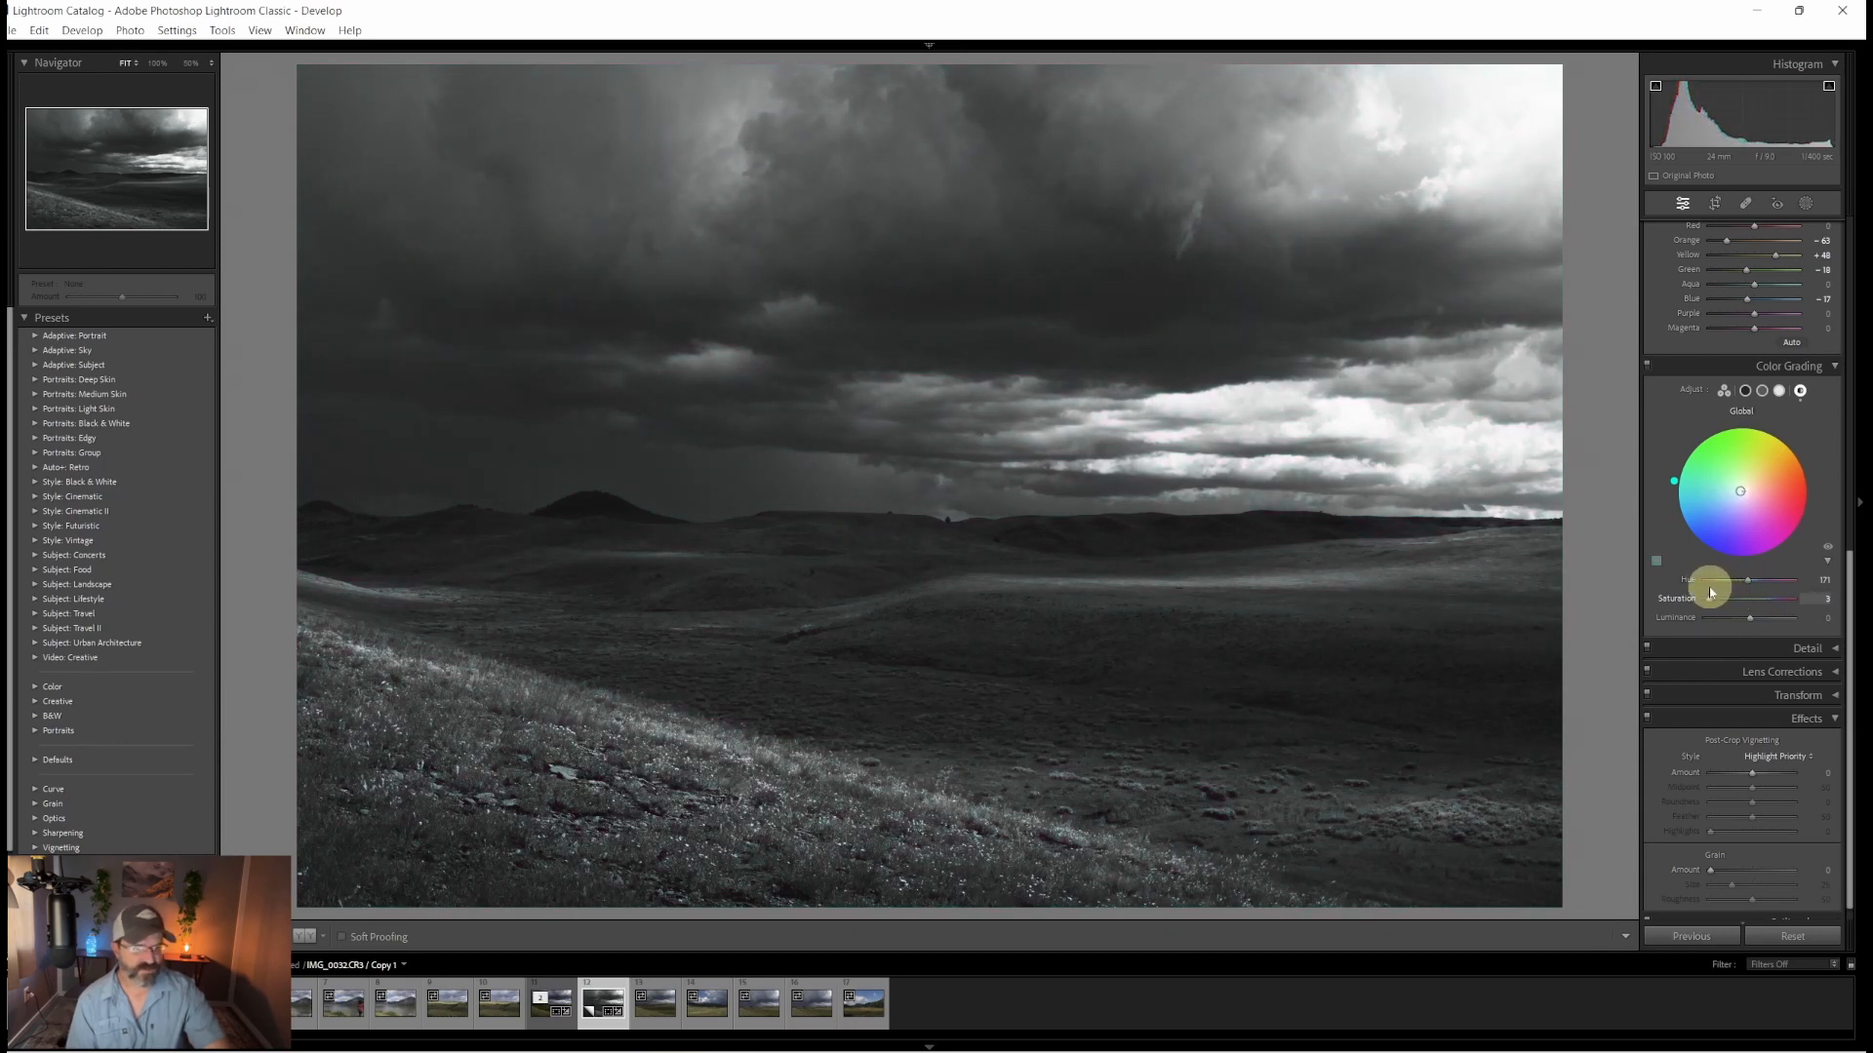
{"action": "left_click_drag", "start_coordinate": [1707, 590], "coordinate": [1713, 592]}
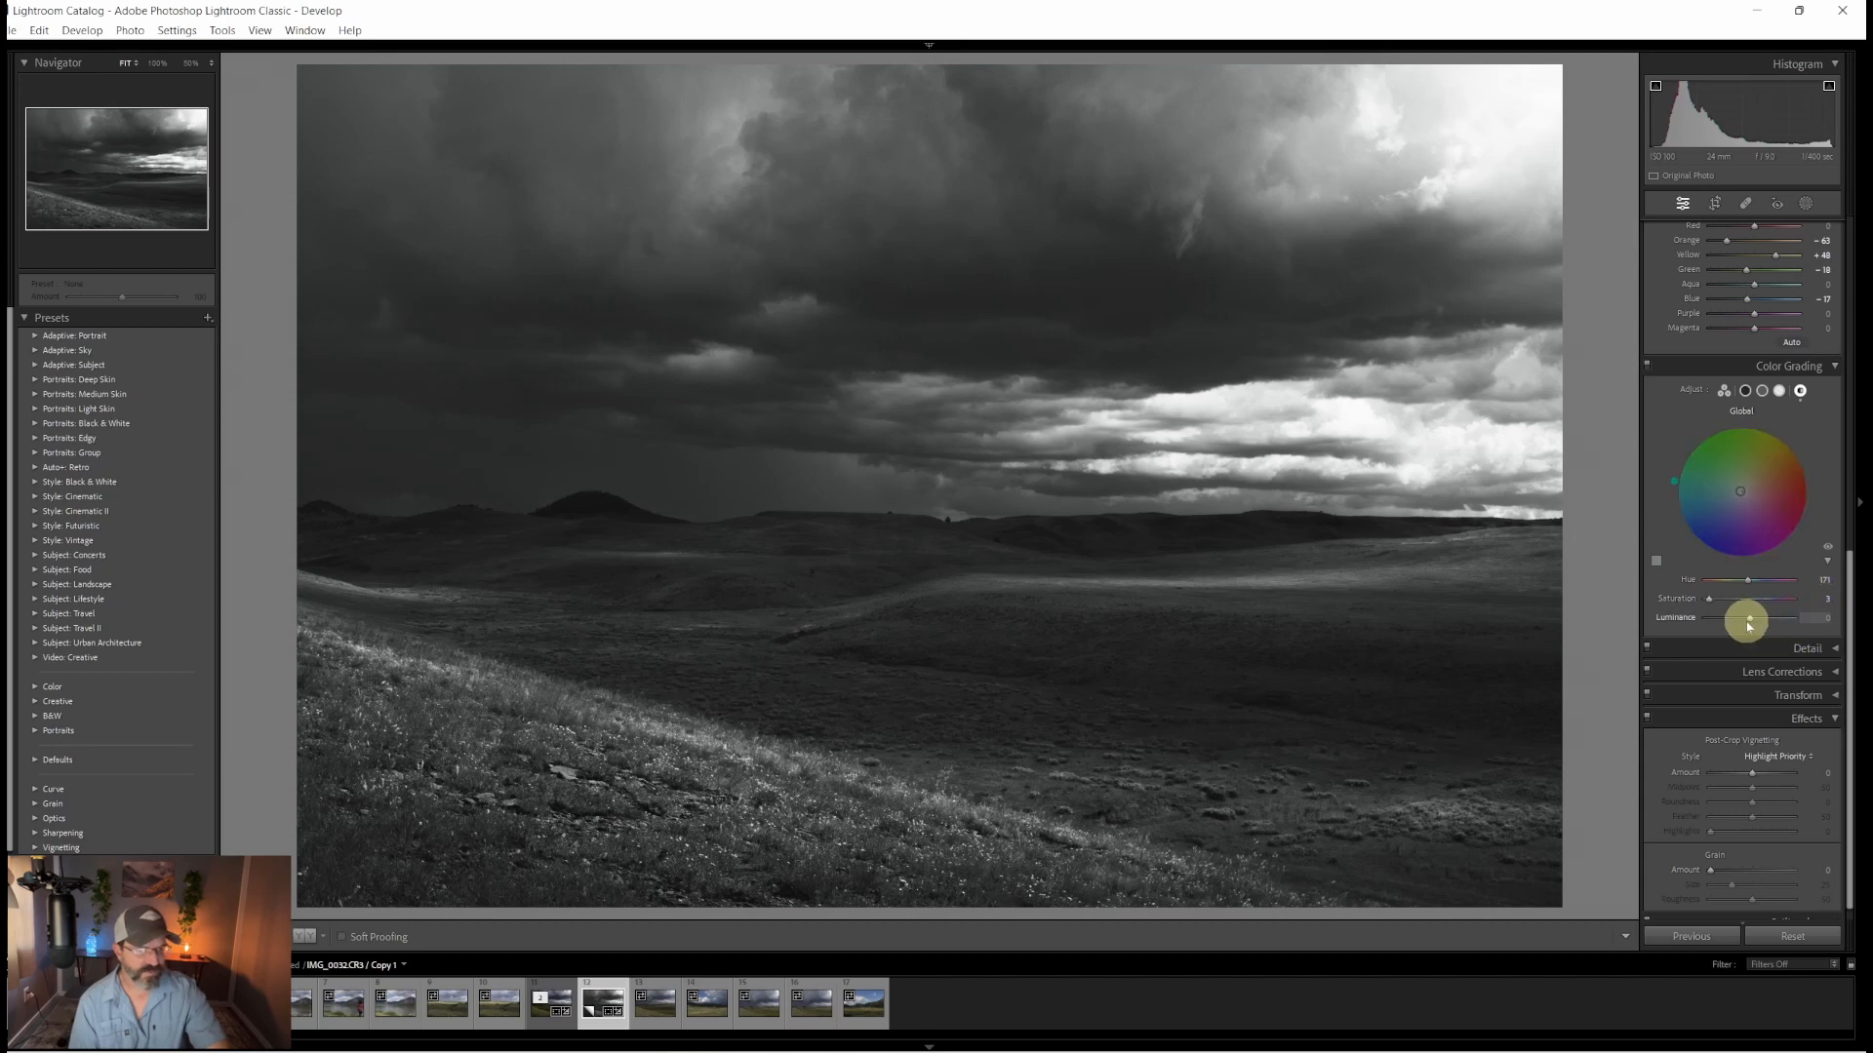
Step: Try lower and higher Luminance values in the Global color grade and reset Luminance to 0
{"action": "mouse_move", "coordinate": [1752, 622]}
{"action": "left_mouse_down"}
{"action": "mouse_move", "coordinate": [1771, 620]}
{"action": "mouse_move", "coordinate": [1741, 625]}
{"action": "left_mouse_up"}
{"action": "left_click_drag", "start_coordinate": [1760, 627], "coordinate": [1767, 629]}
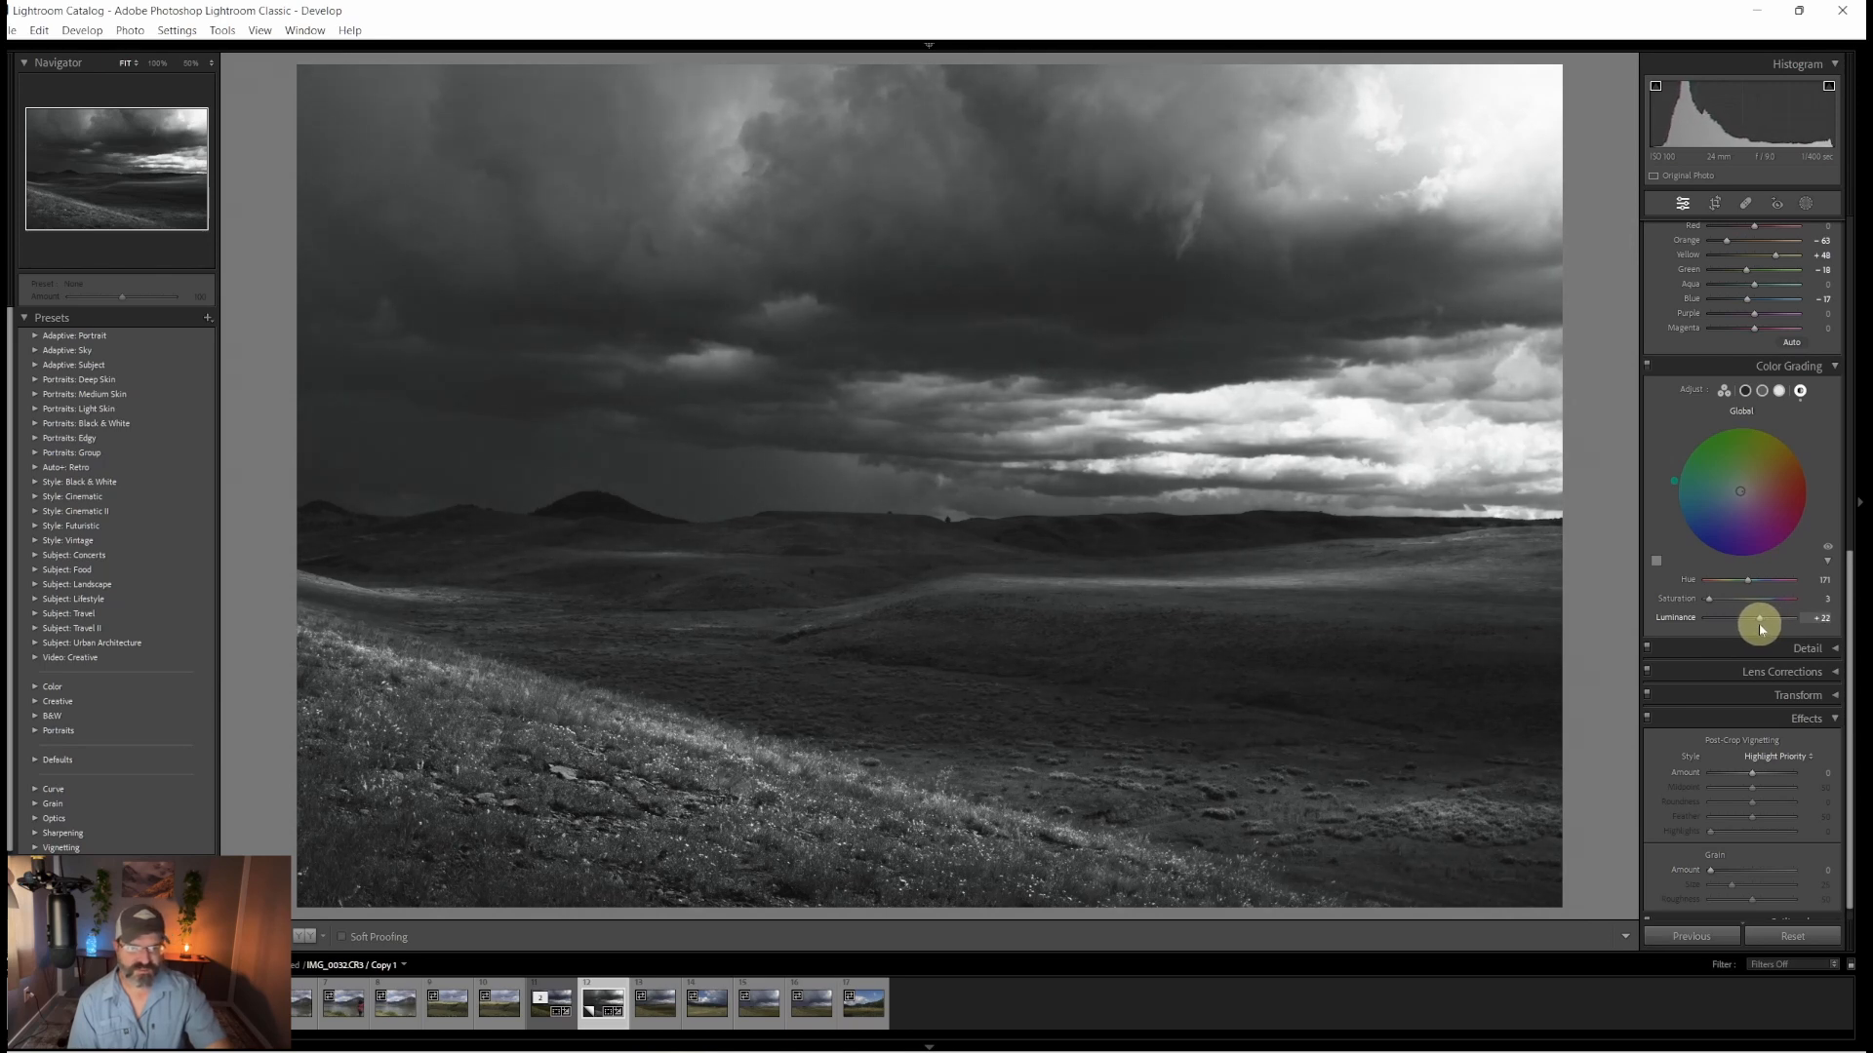
{"action": "double_click", "coordinate": [1761, 621]}
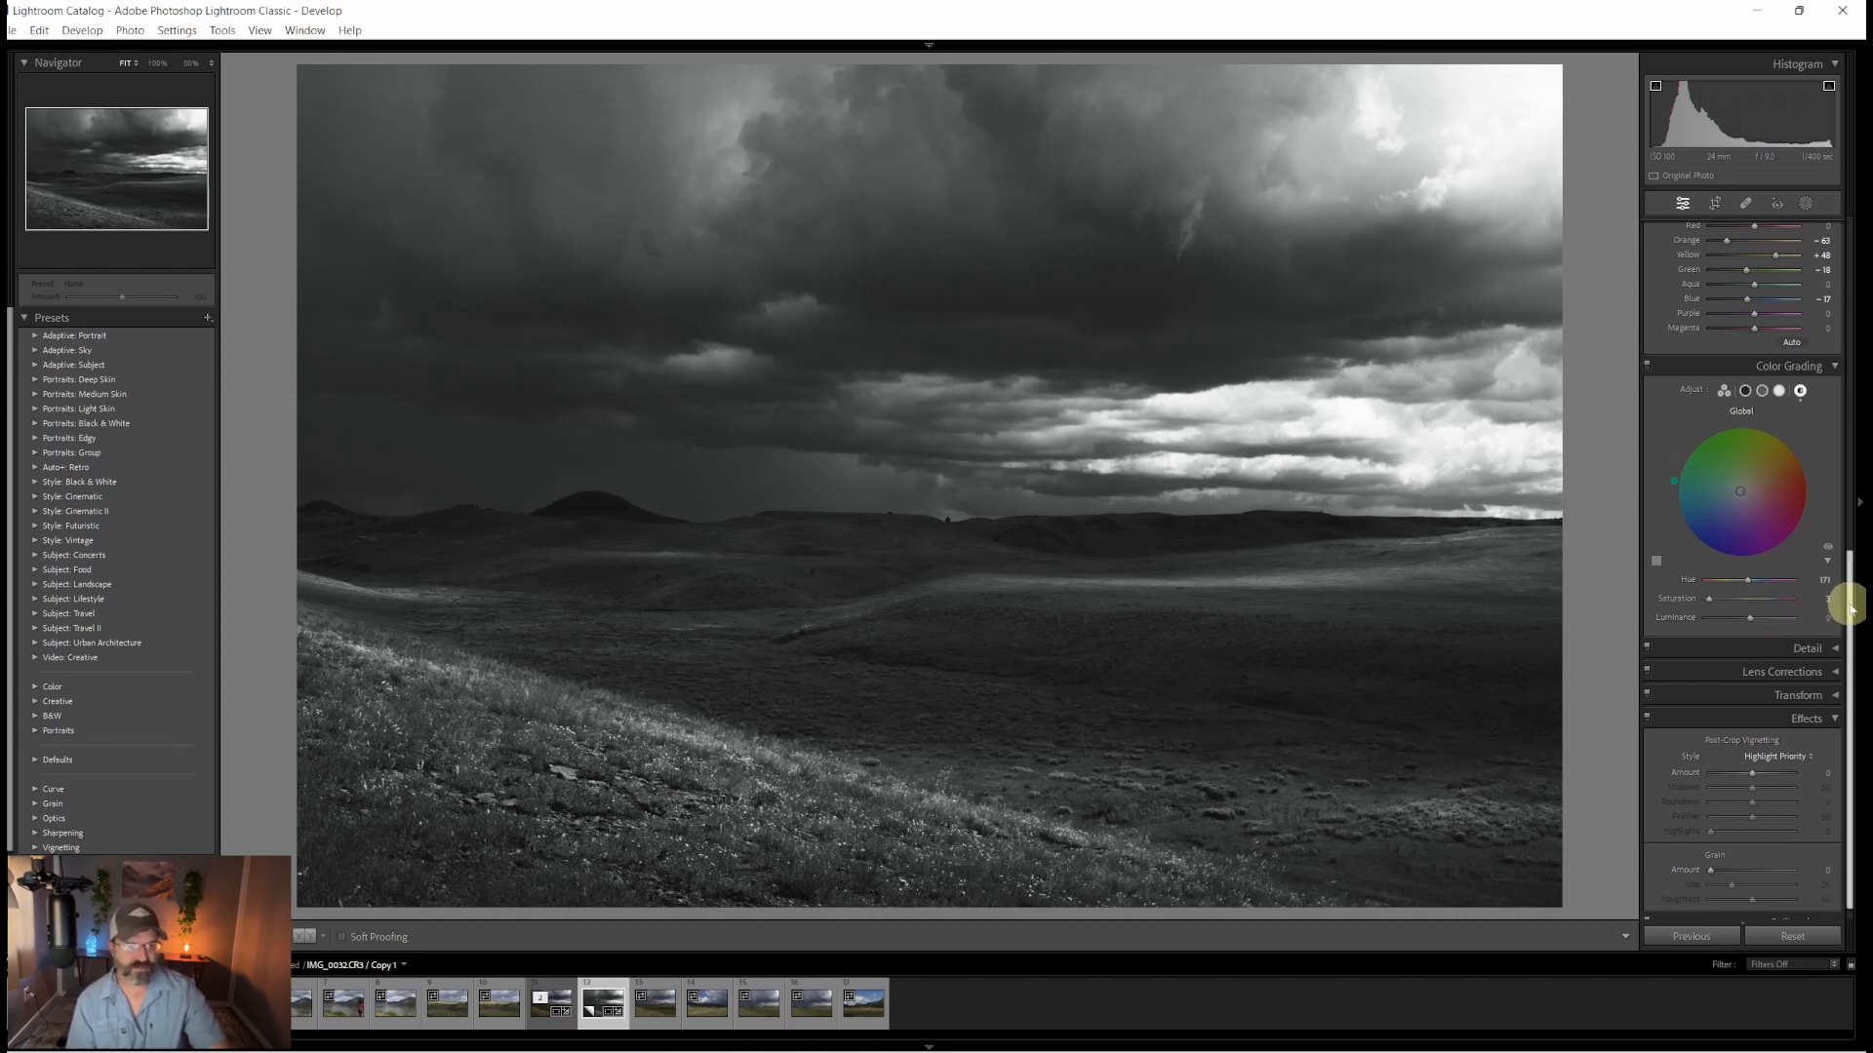
Step: Examine the graded photo's sky and horizon at 50% and 100% magnification, and view the whole image in full screen
{"action": "left_click_drag", "start_coordinate": [1851, 607], "coordinate": [1852, 661]}
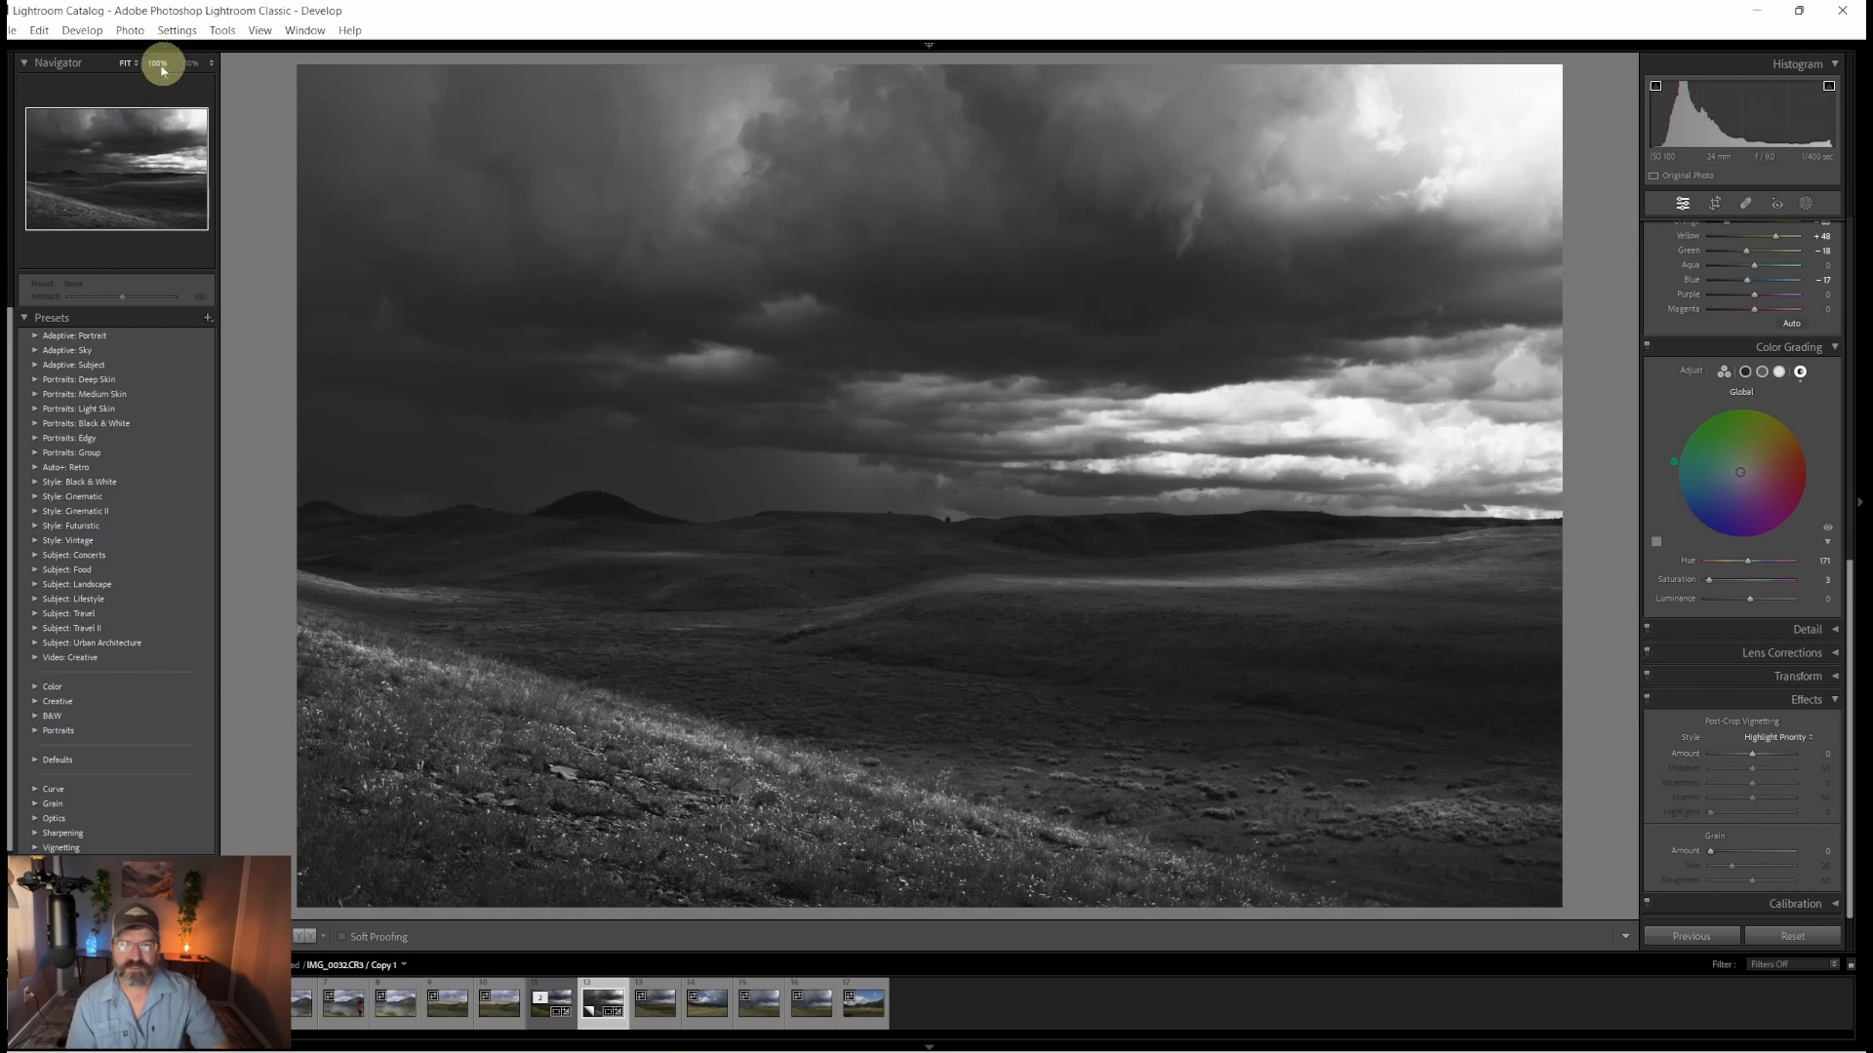
{"action": "left_click", "coordinate": [191, 63]}
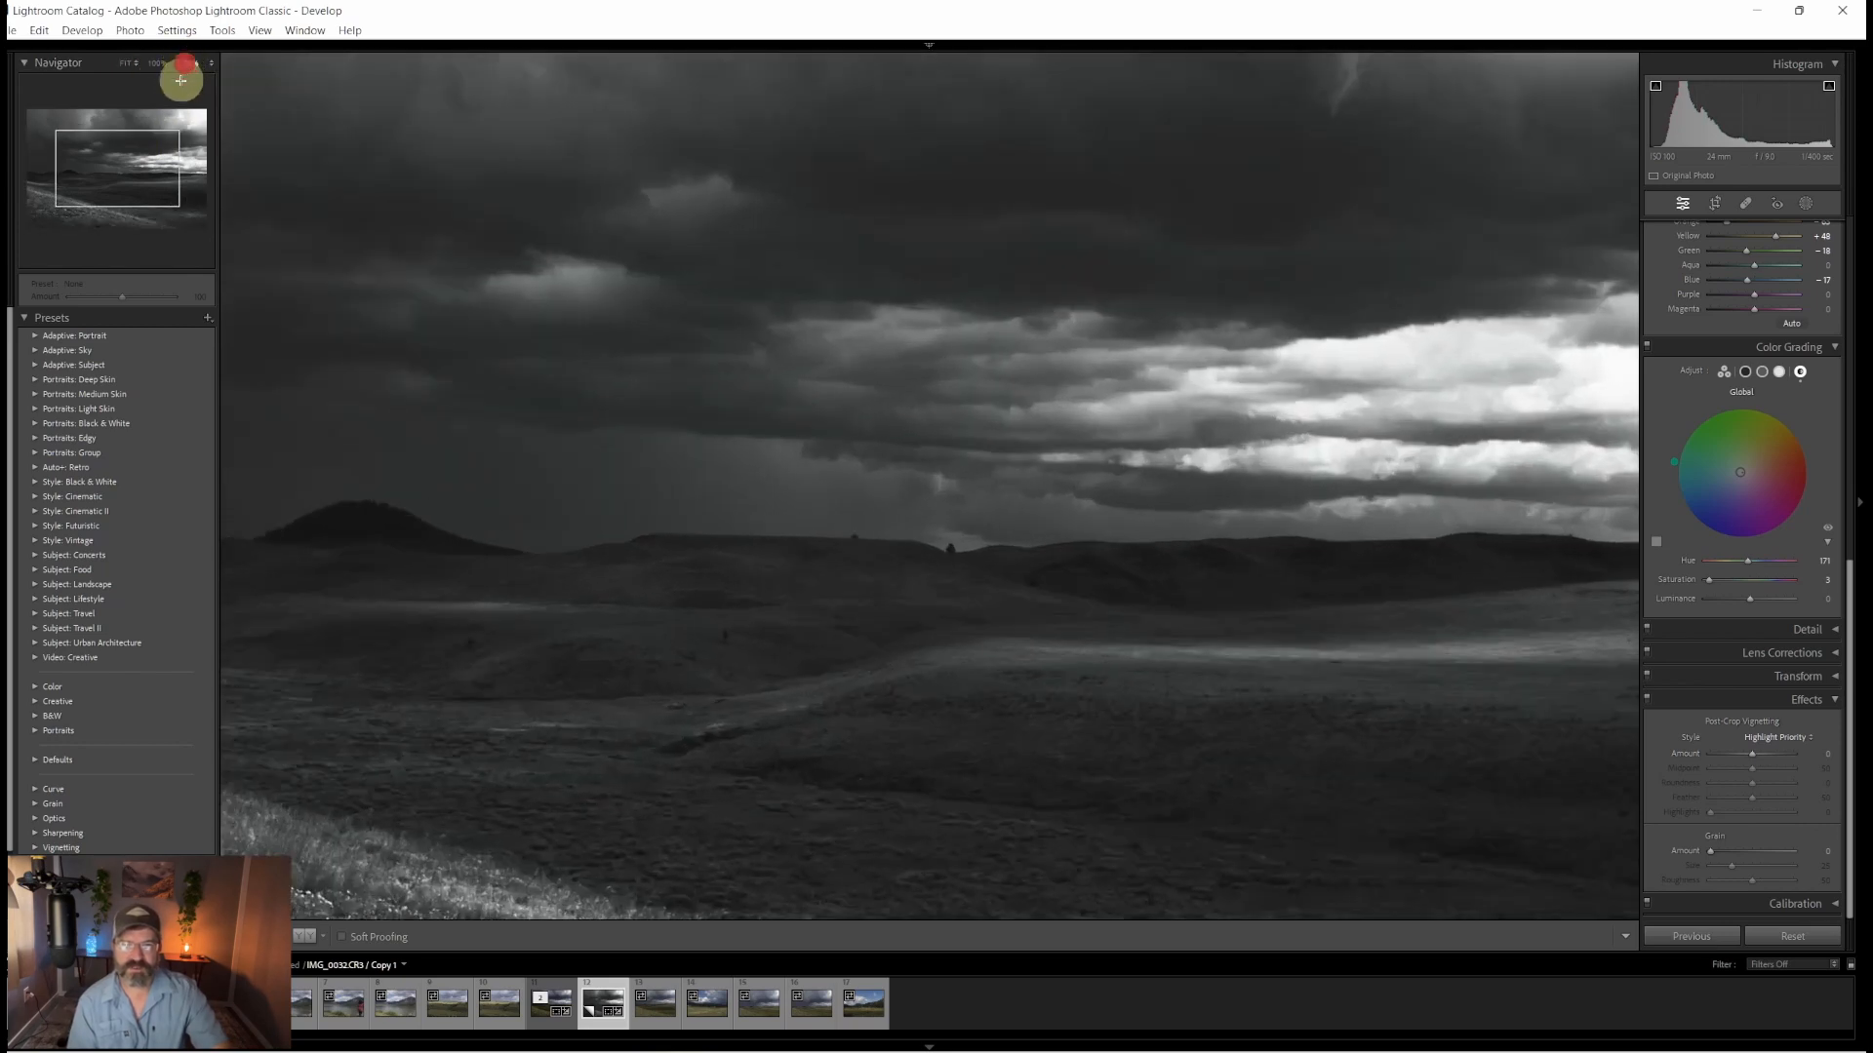
{"action": "left_click_drag", "start_coordinate": [135, 187], "coordinate": [95, 158]}
{"action": "left_click", "coordinate": [158, 63]}
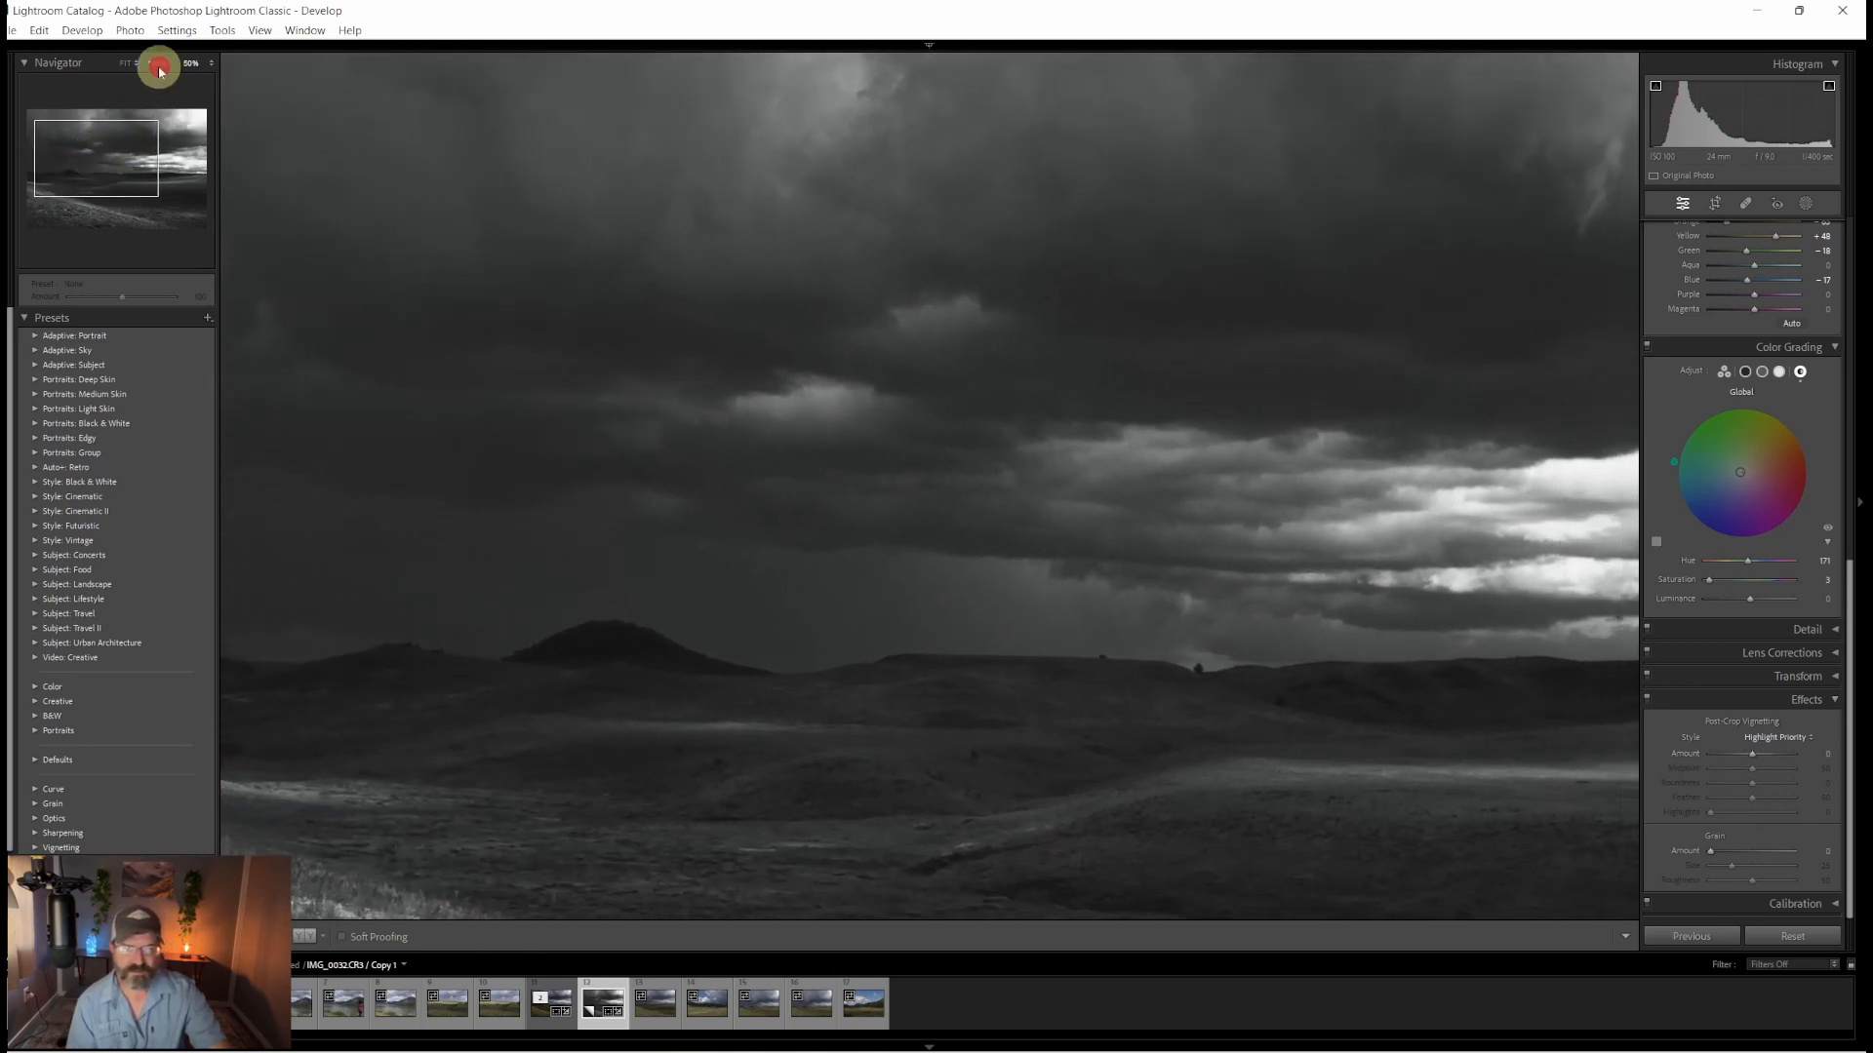
{"action": "left_click", "coordinate": [119, 164]}
{"action": "mouse_move", "coordinate": [119, 165]}
{"action": "left_mouse_down"}
{"action": "mouse_move", "coordinate": [187, 149]}
{"action": "mouse_move", "coordinate": [145, 122]}
{"action": "mouse_move", "coordinate": [41, 119]}
{"action": "mouse_move", "coordinate": [112, 167]}
{"action": "left_mouse_up"}
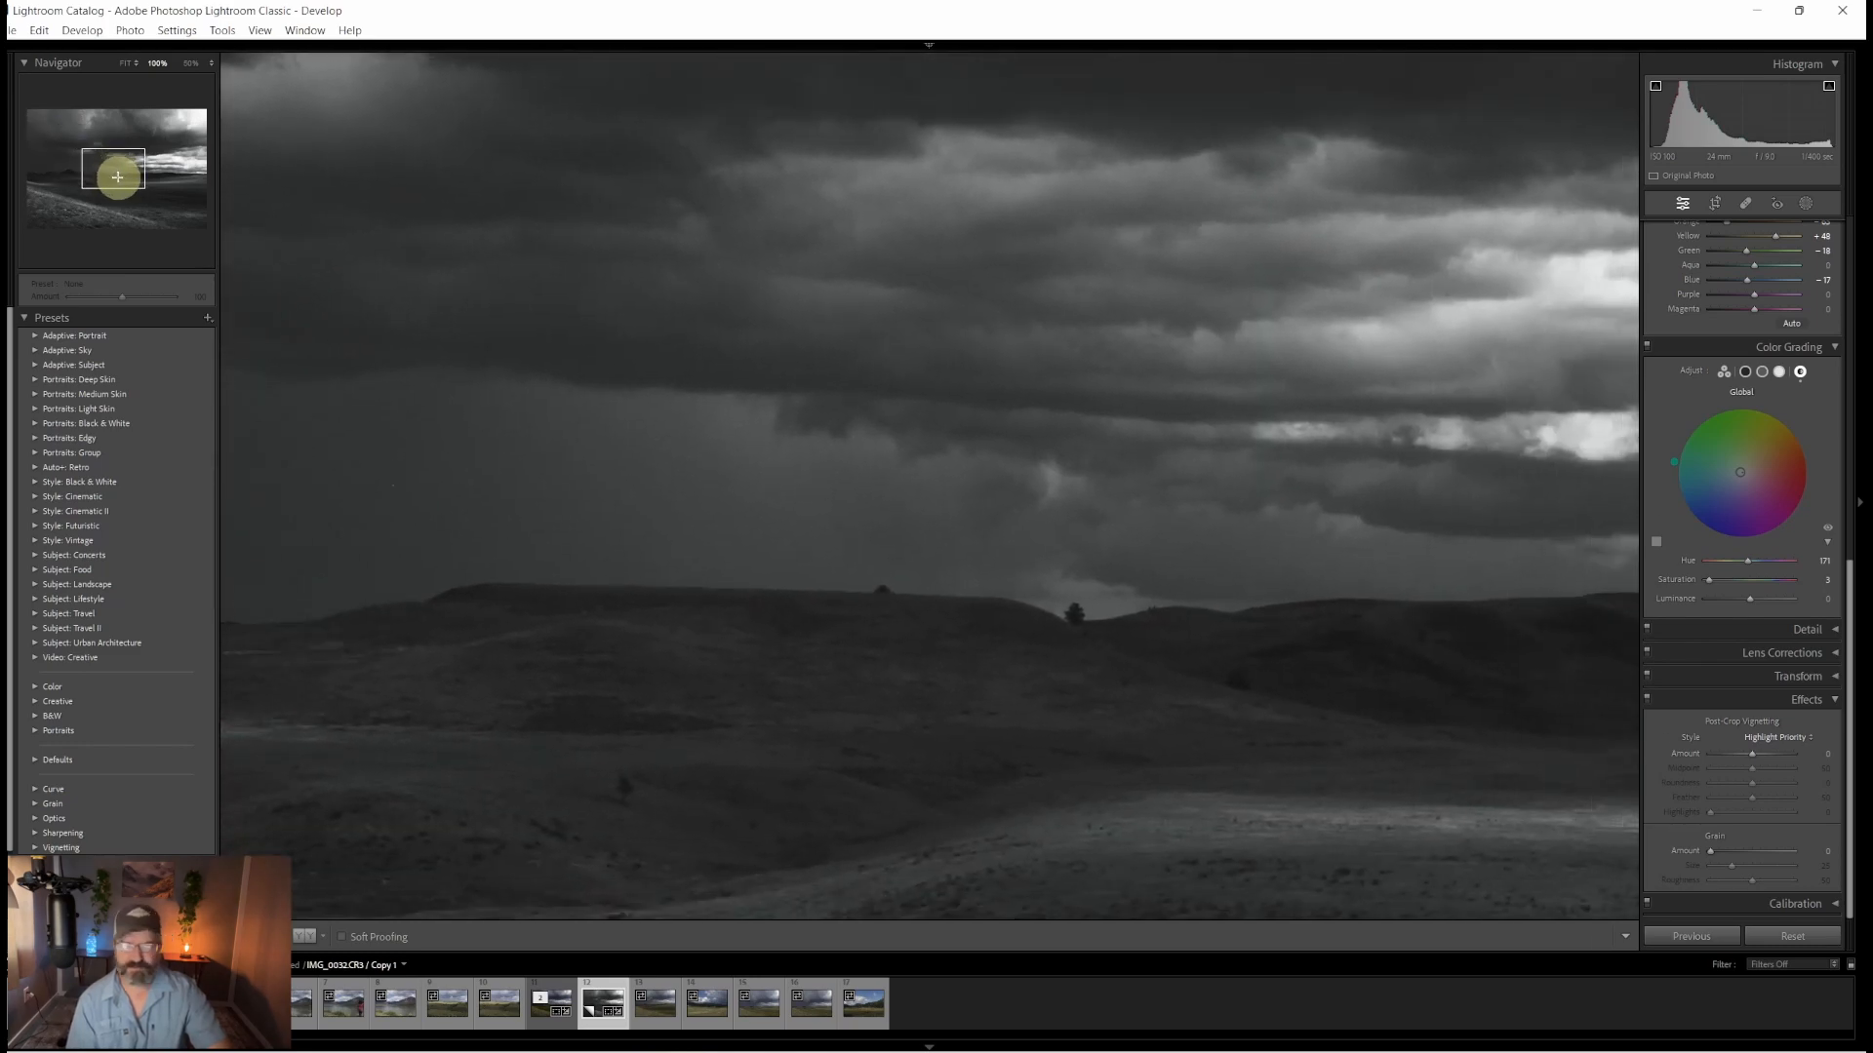
{"action": "left_click", "coordinate": [119, 174]}
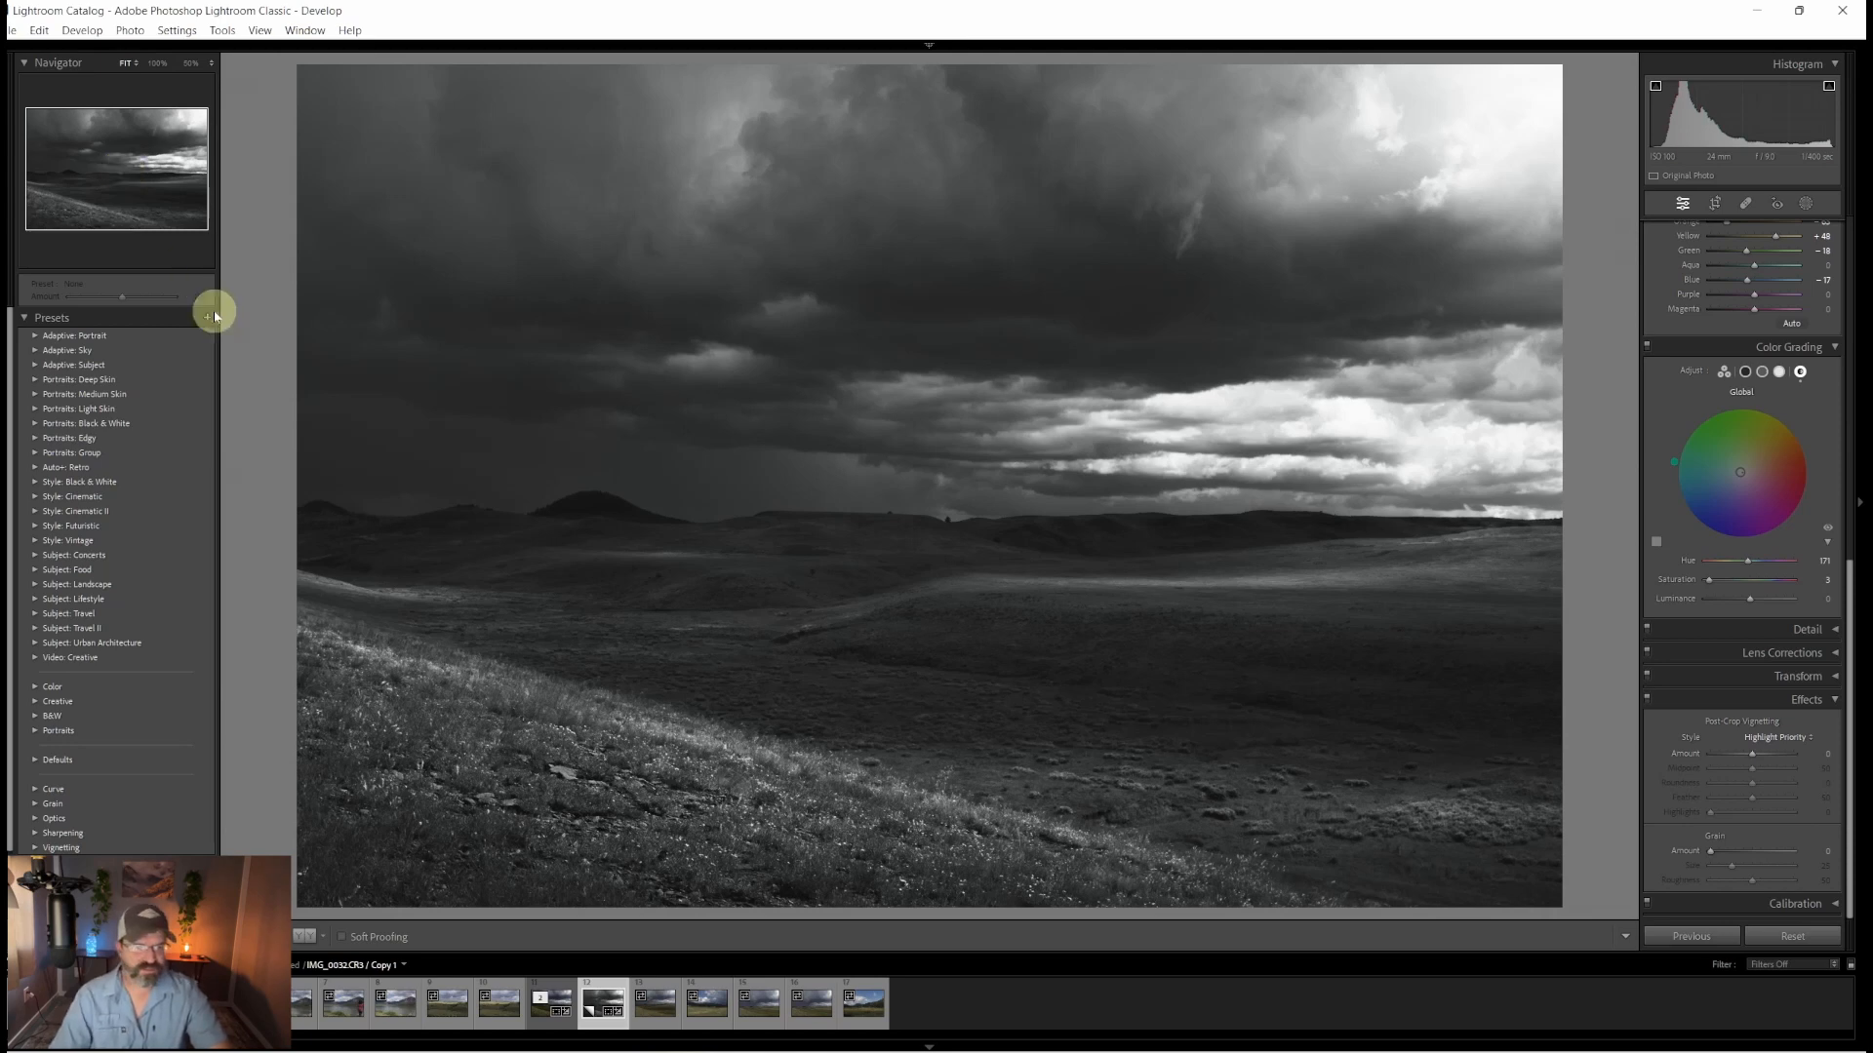
{"action": "key", "text": "f"}
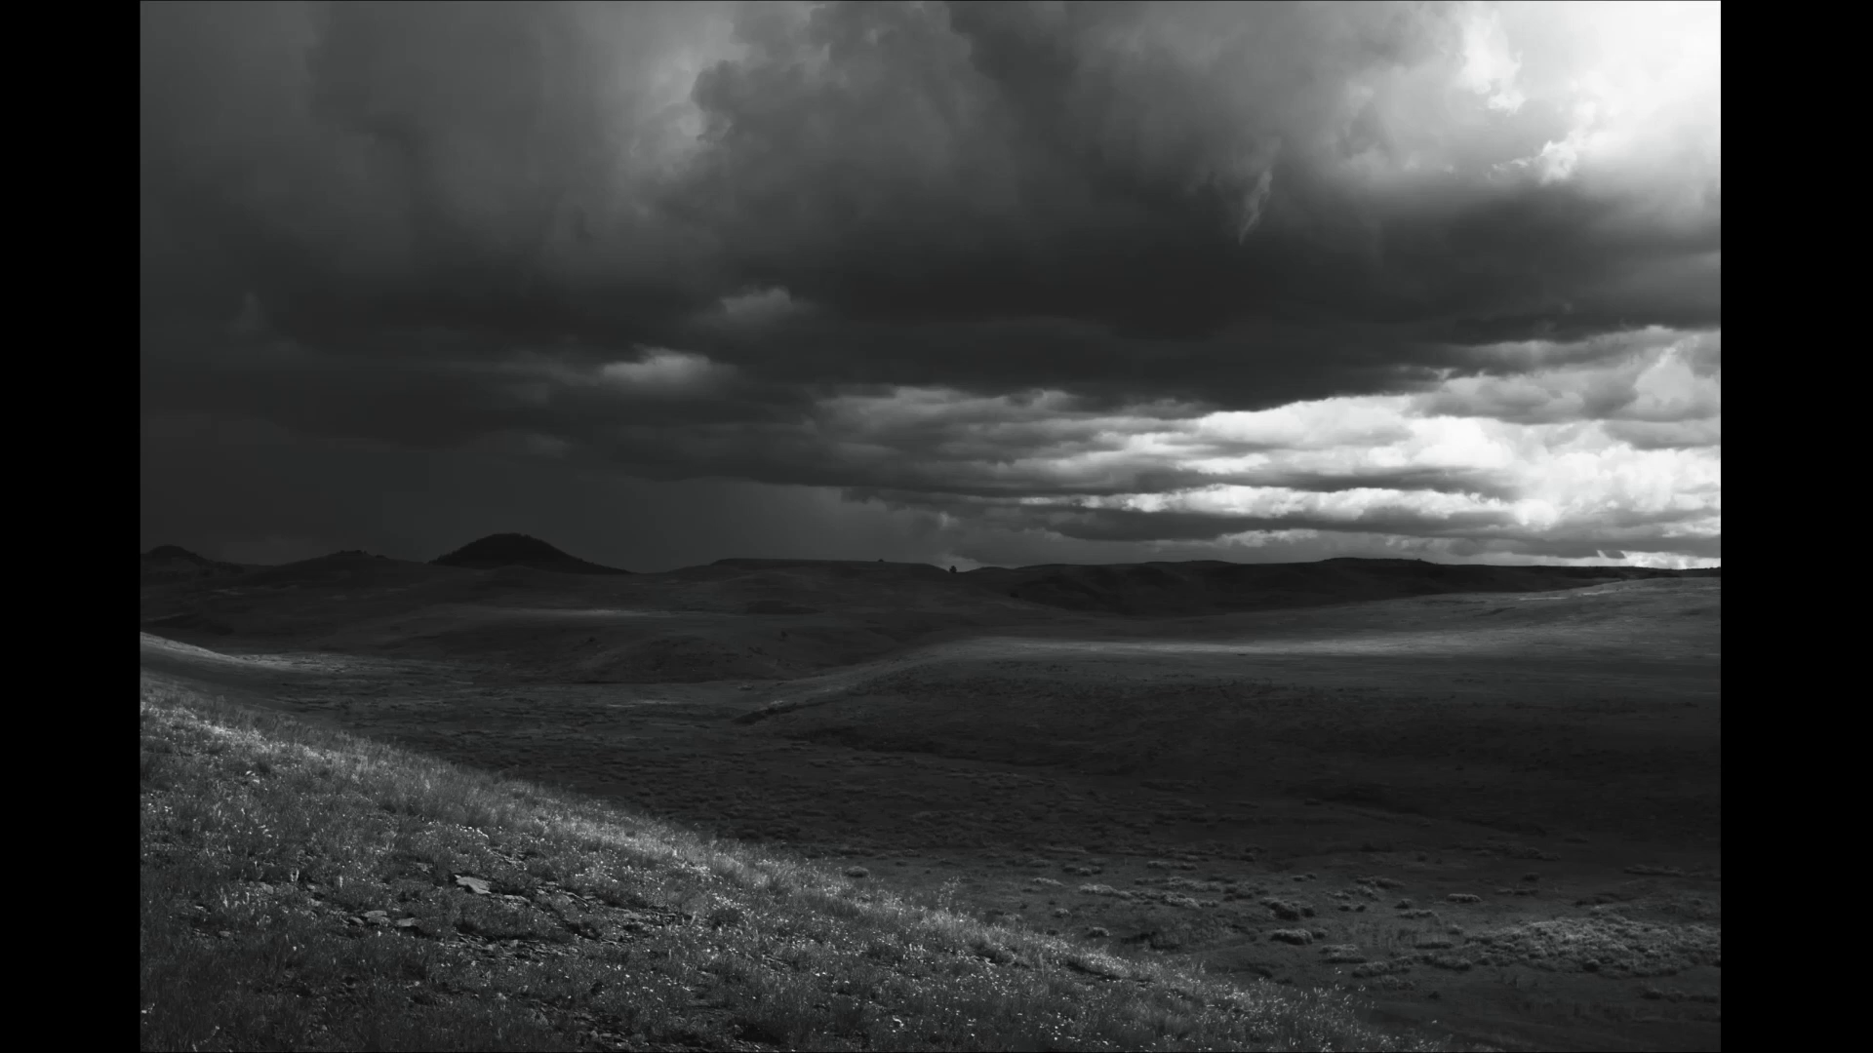
{"action": "key", "text": "Right"}
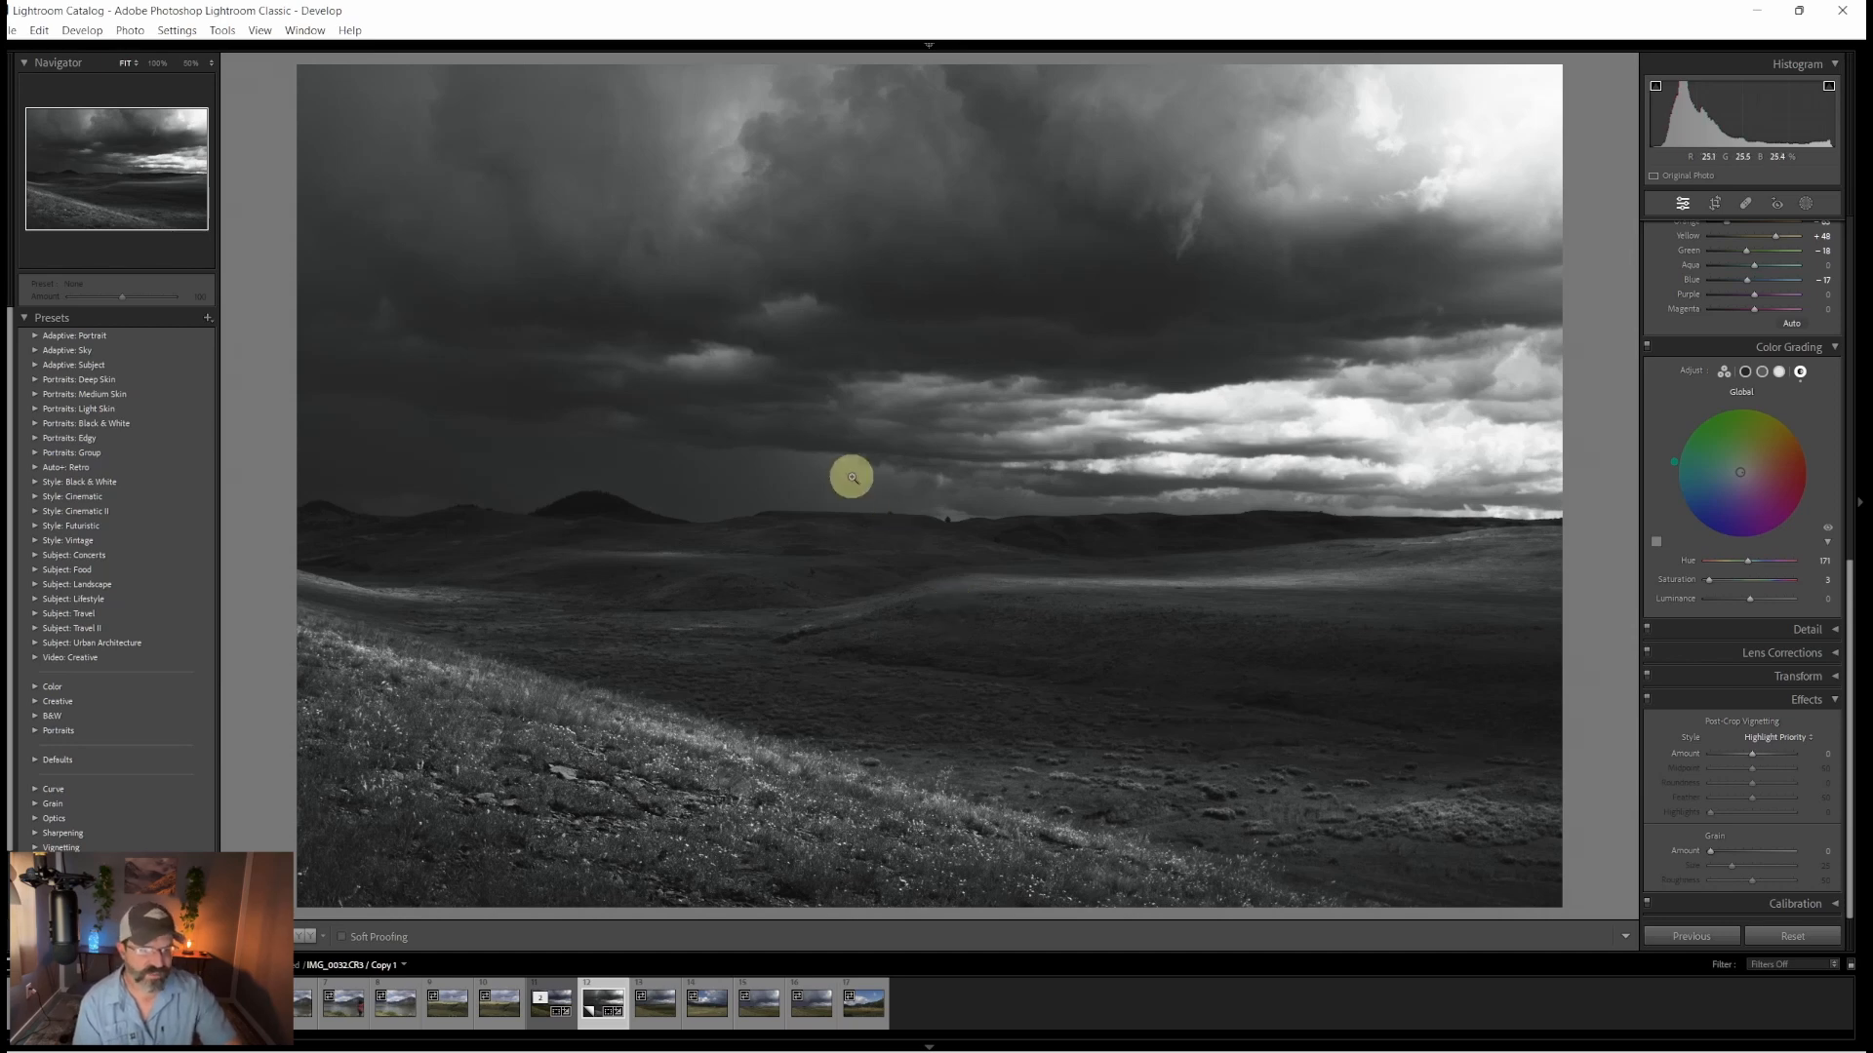
Step: Remove the small distant tree on top of the flat-topped hill from the skyline, keeping the larger lone tree
{"action": "left_click", "coordinate": [890, 520]}
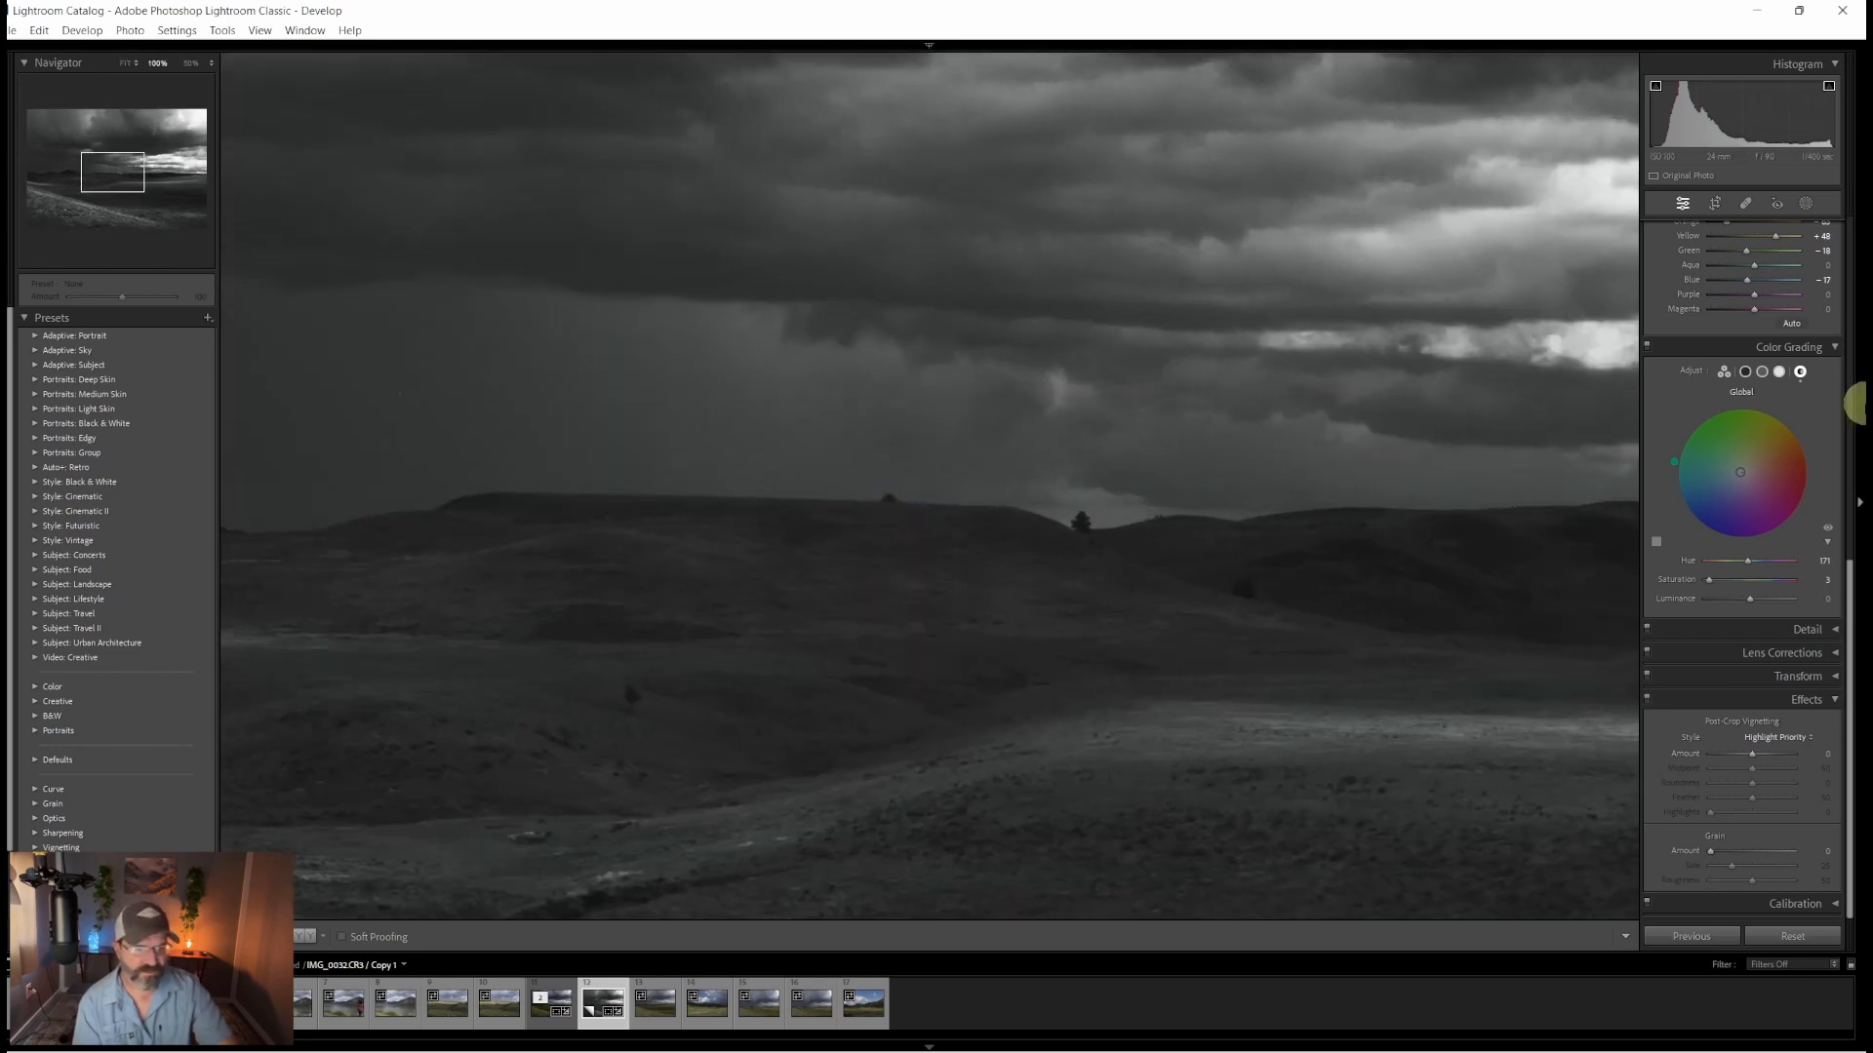
{"action": "left_click", "coordinate": [1745, 203]}
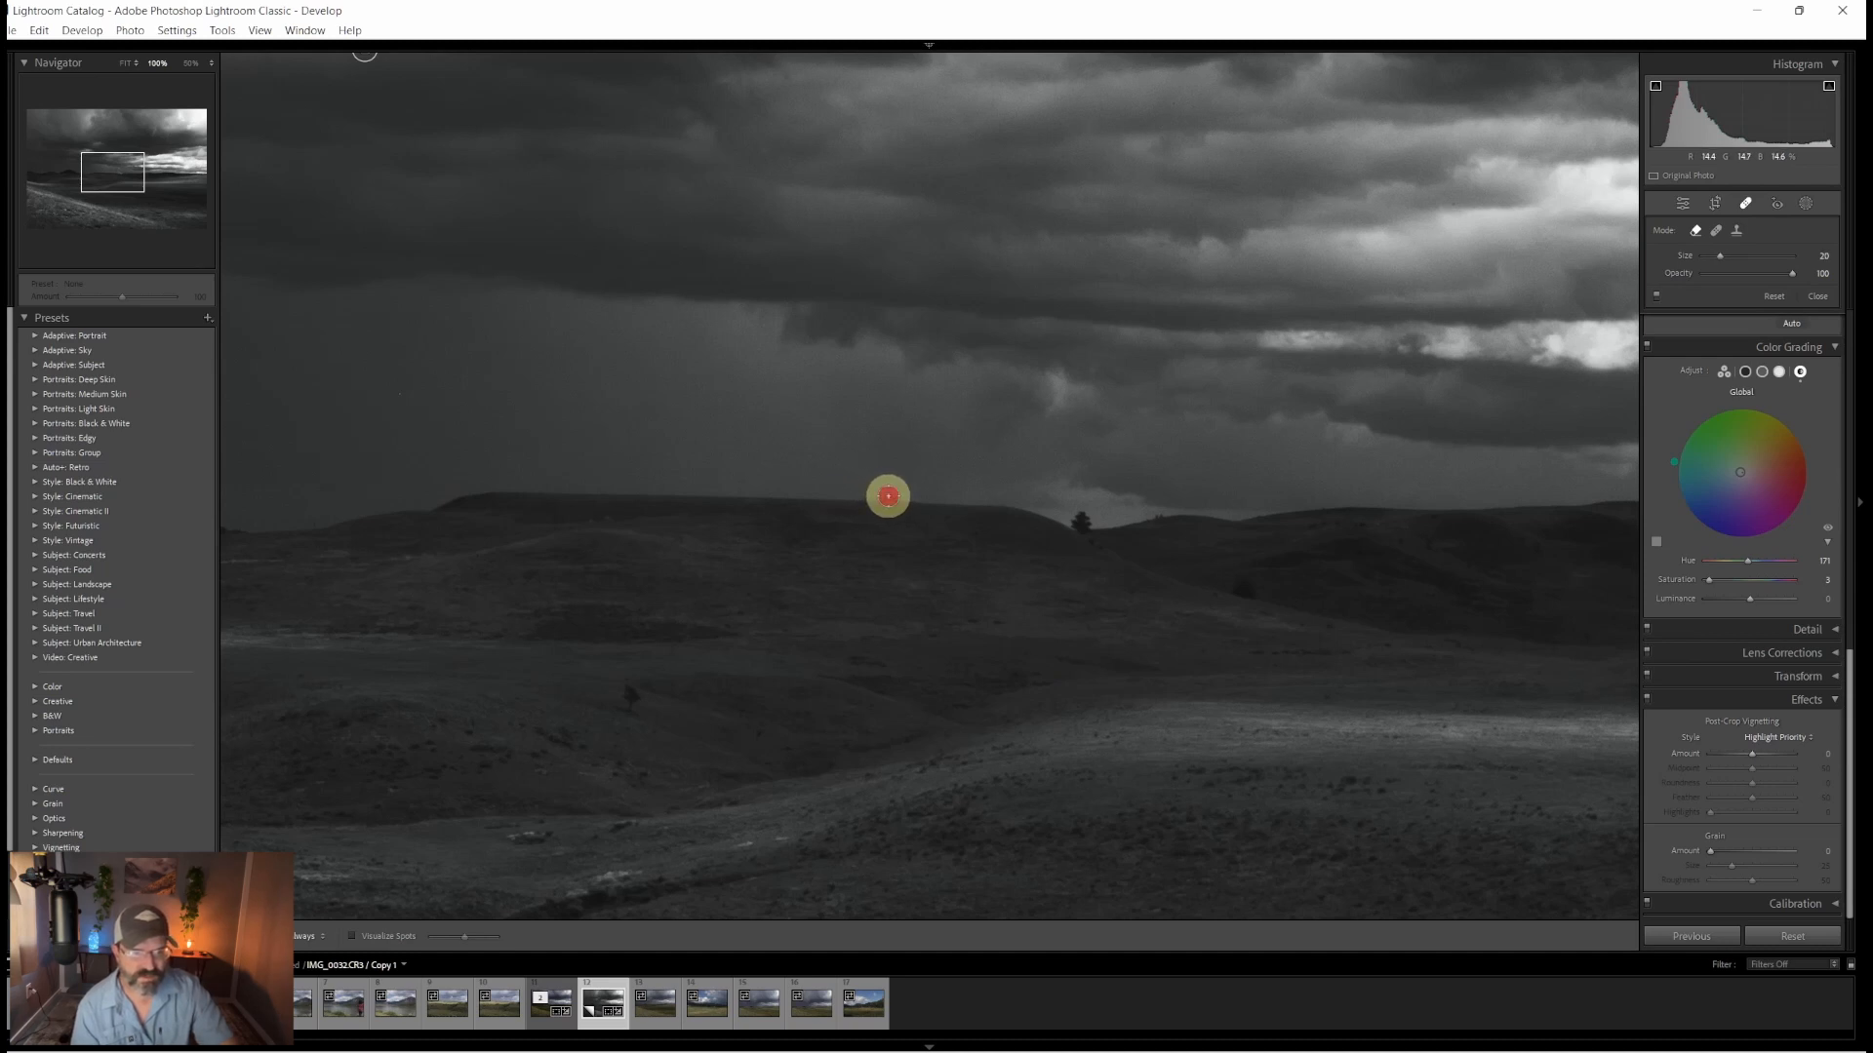
{"action": "left_click", "coordinate": [888, 496]}
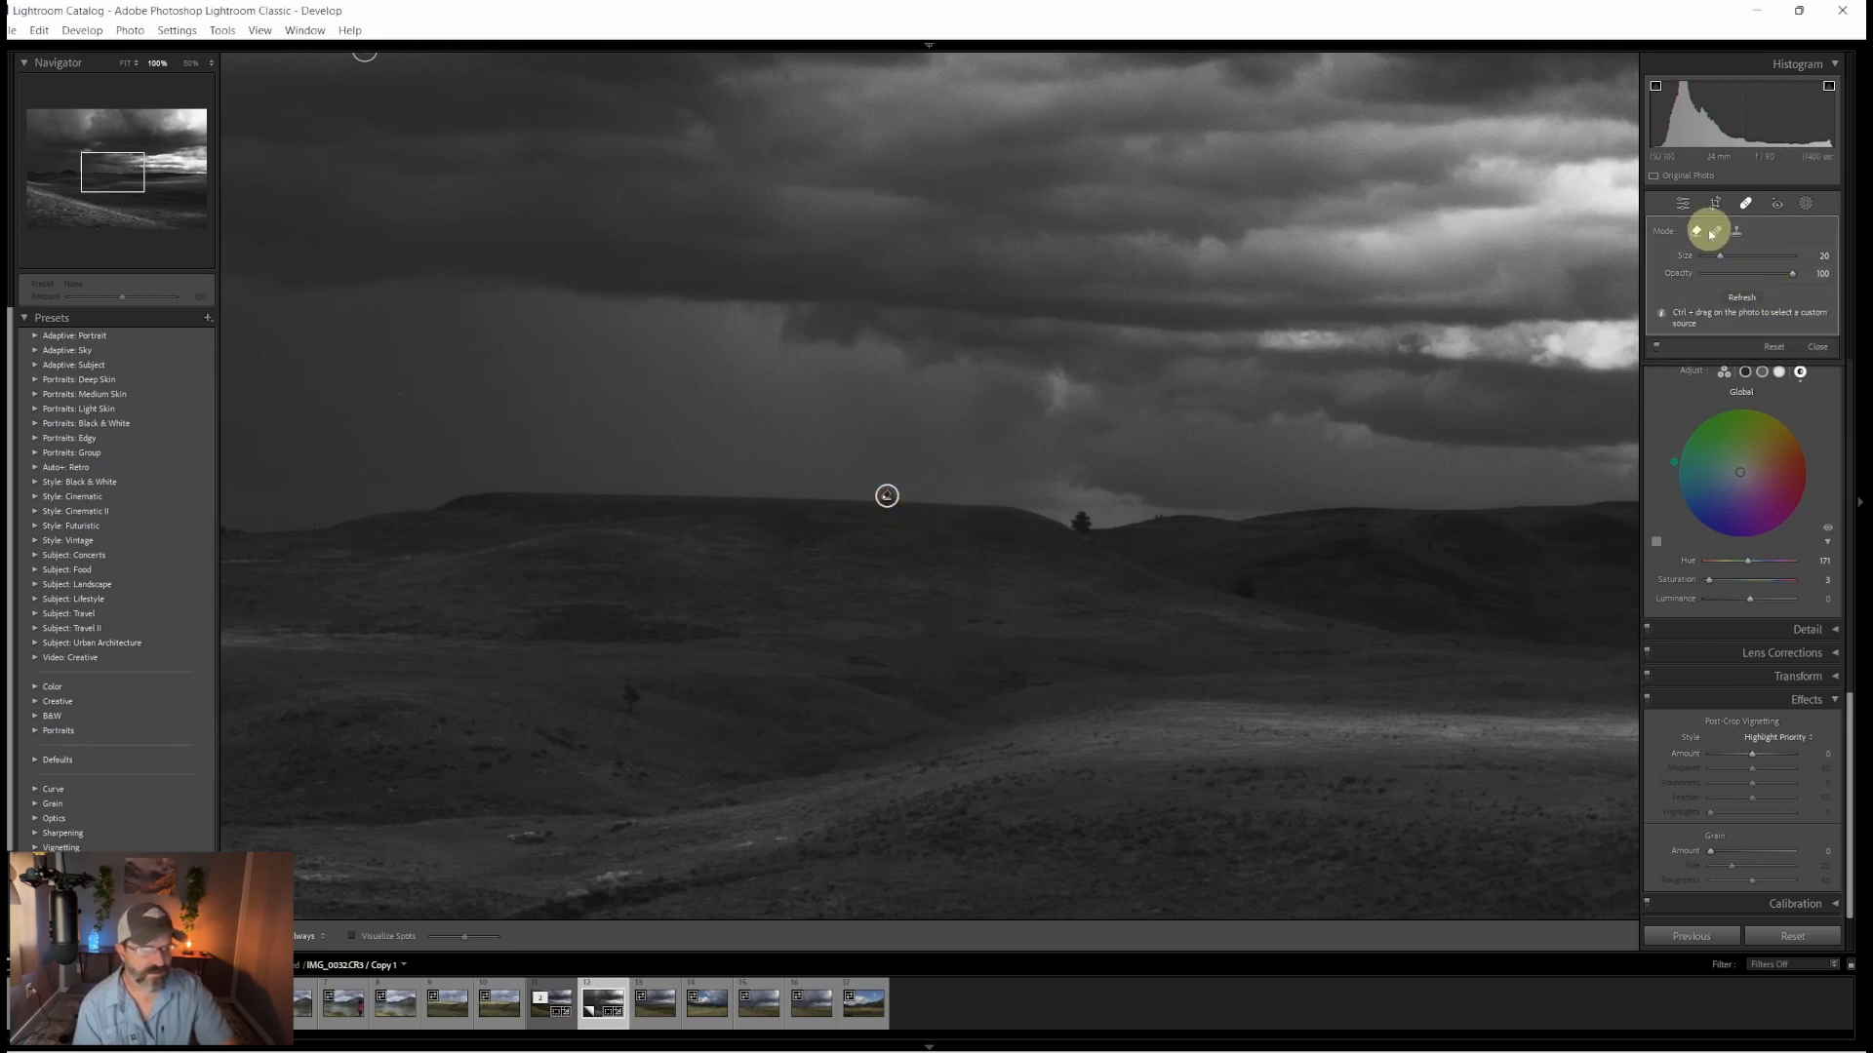
{"action": "left_click", "coordinate": [1687, 206]}
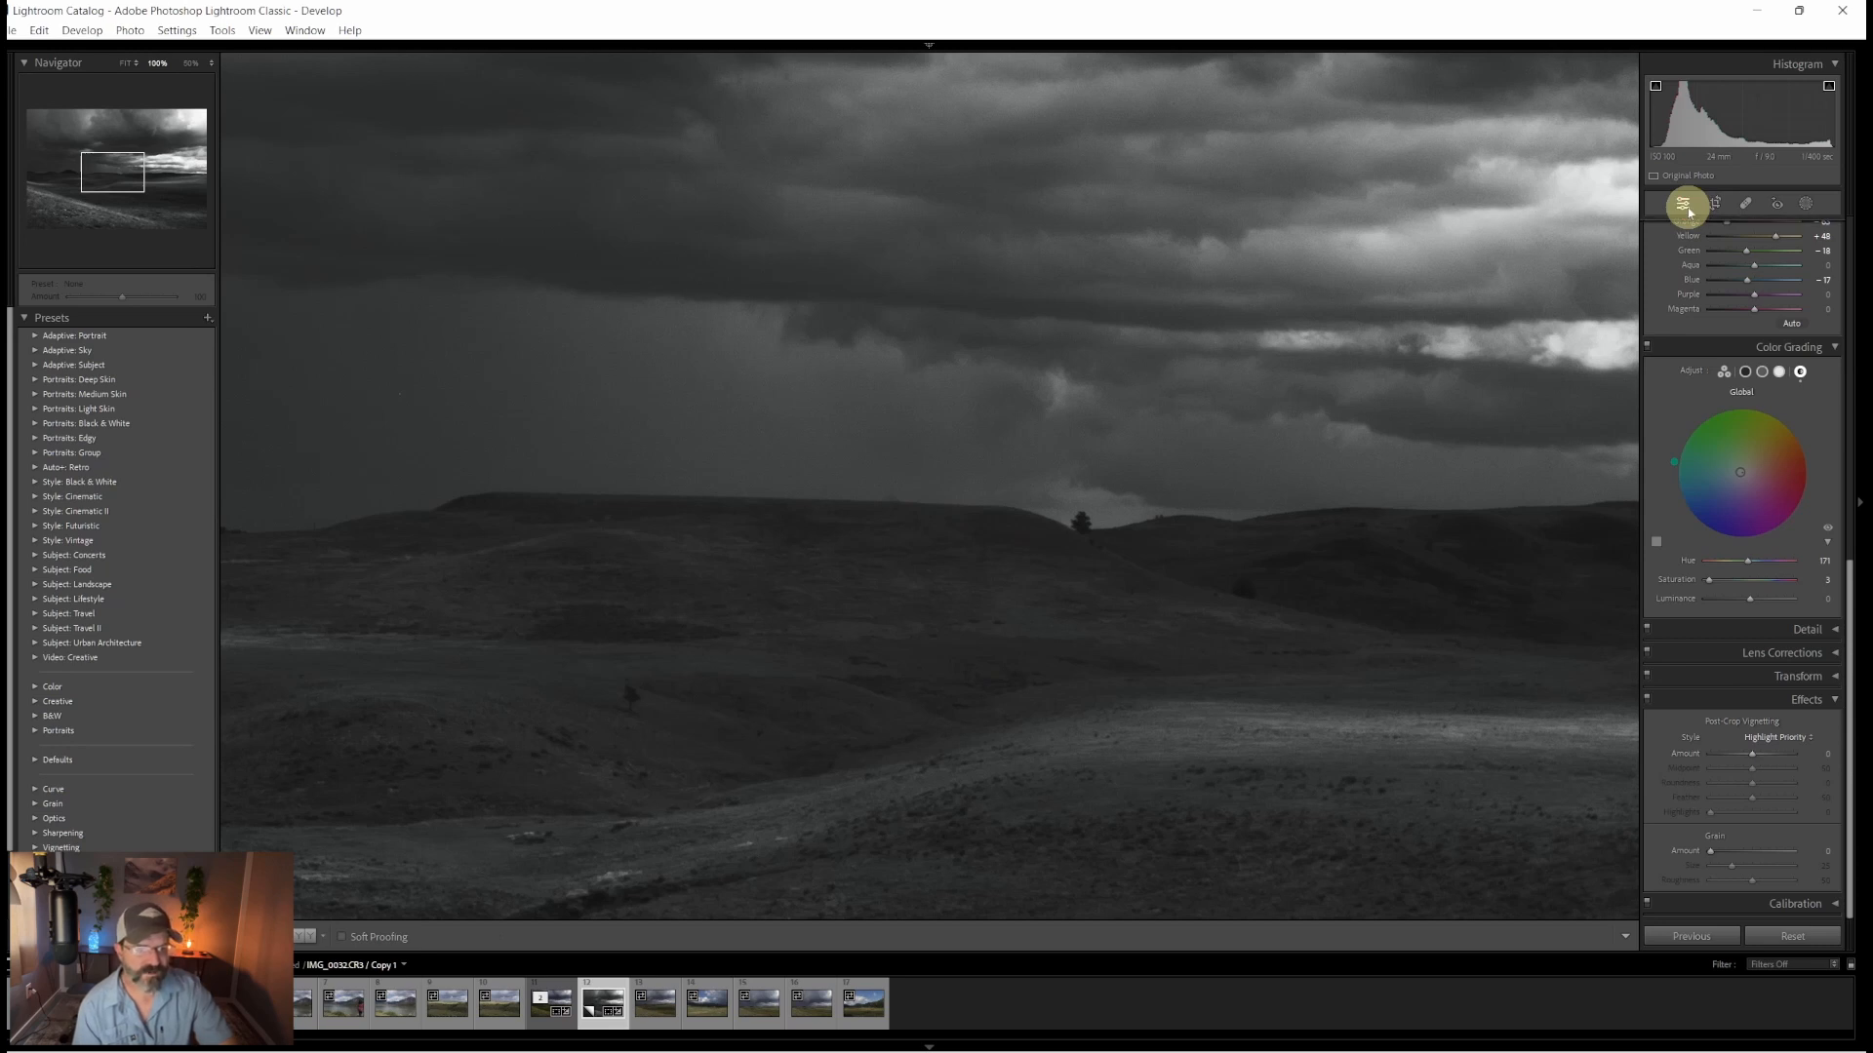
{"action": "left_click", "coordinate": [1165, 546]}
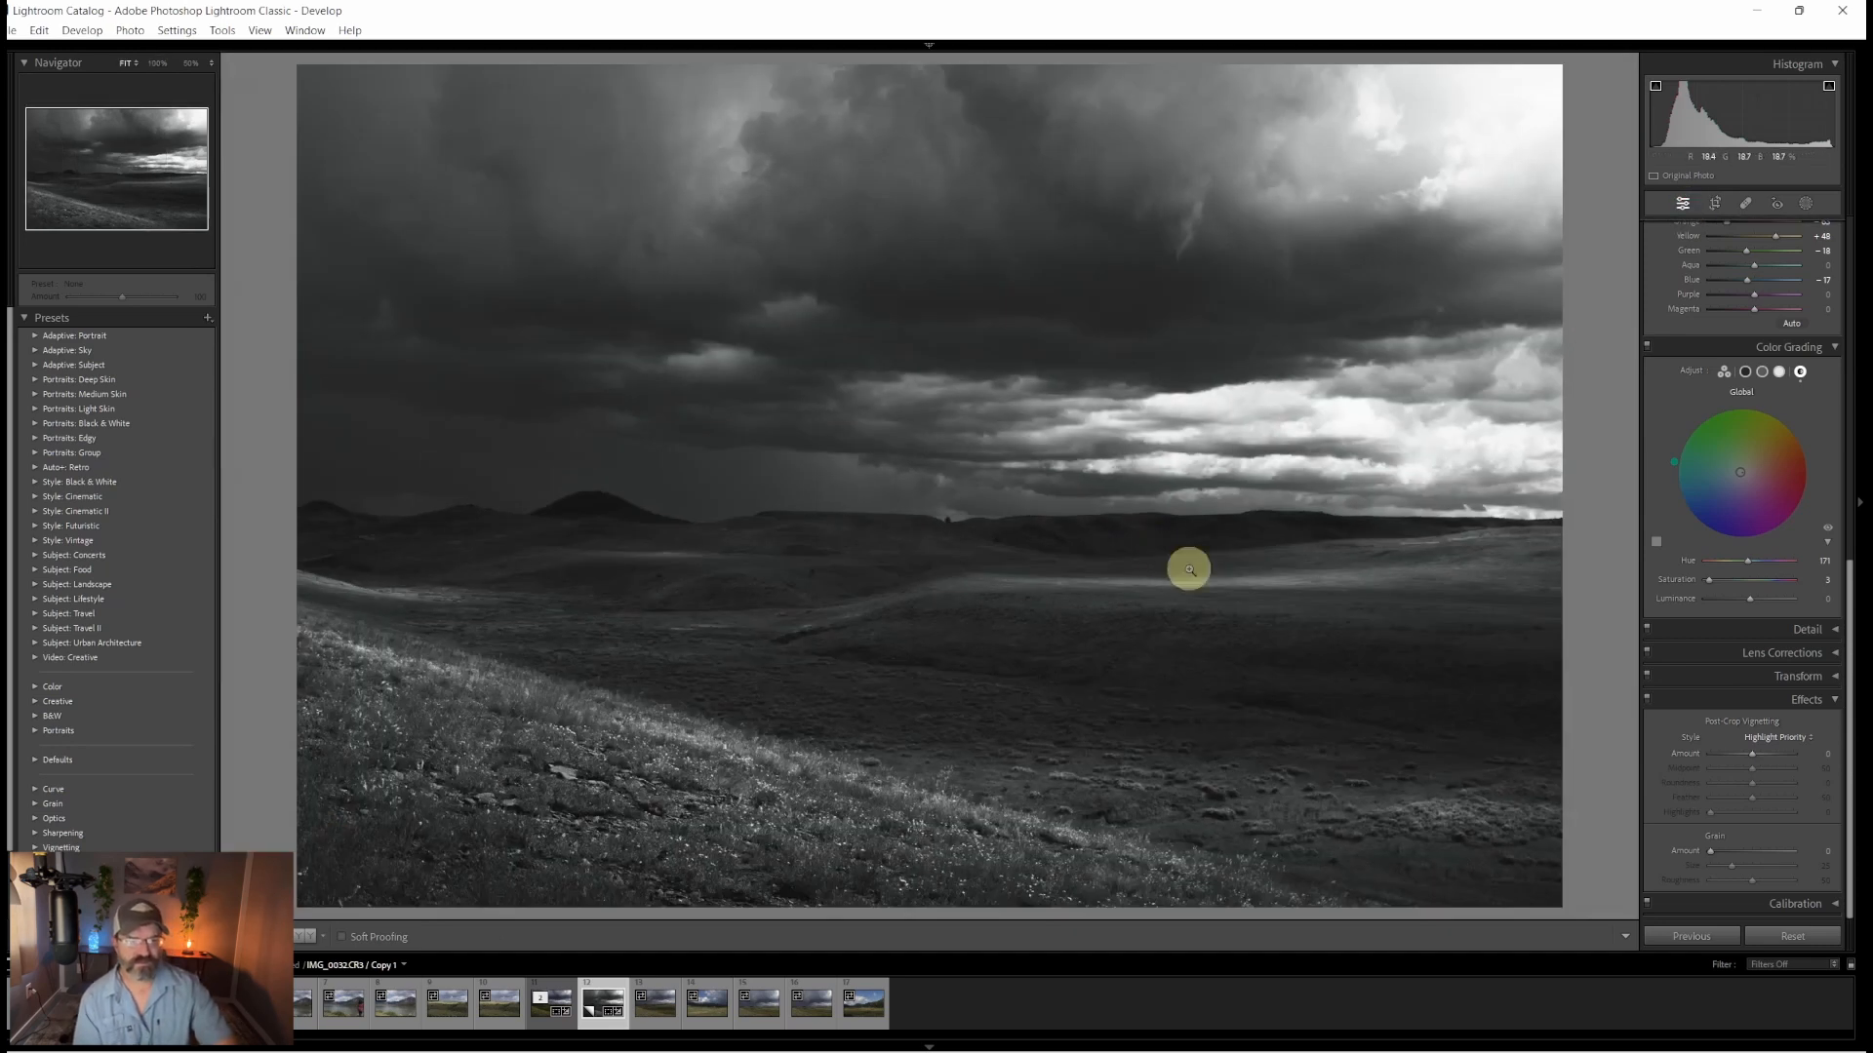